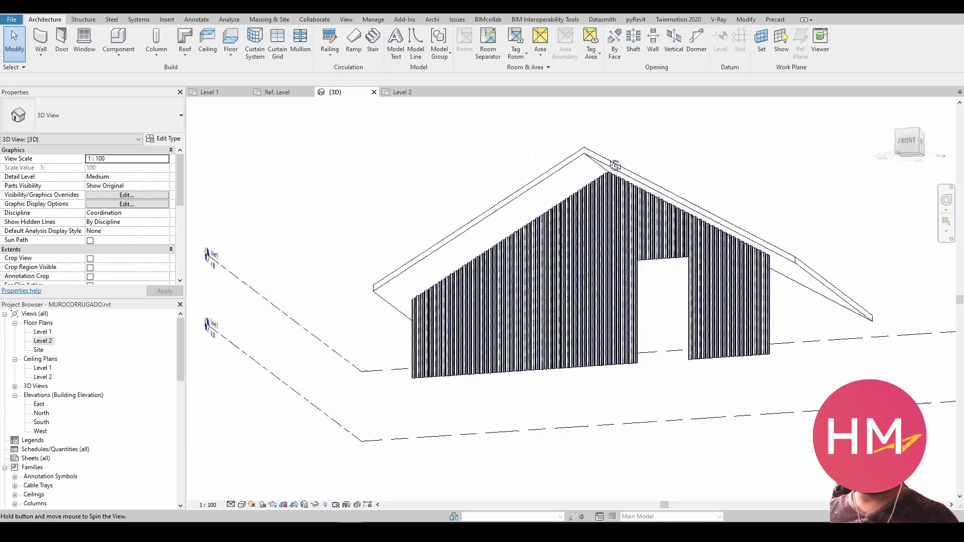
Zoom and orbit the 3D view to inspect MURO CORRUGADO, then select the roof above it.
{"action": "scroll", "coordinate": [608, 384], "scroll_direction": "up", "scroll_amount": 3}
{"action": "scroll", "coordinate": [608, 384], "scroll_direction": "up", "scroll_amount": 2}
{"action": "scroll", "coordinate": [608, 385], "scroll_direction": "down", "scroll_amount": 3}
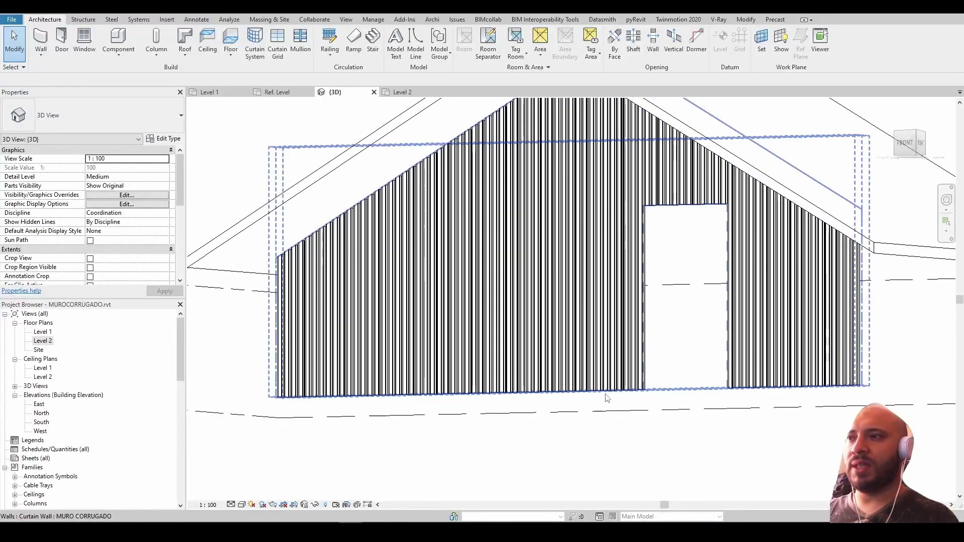
{"action": "scroll", "coordinate": [602, 309], "scroll_direction": "up", "scroll_amount": 2}
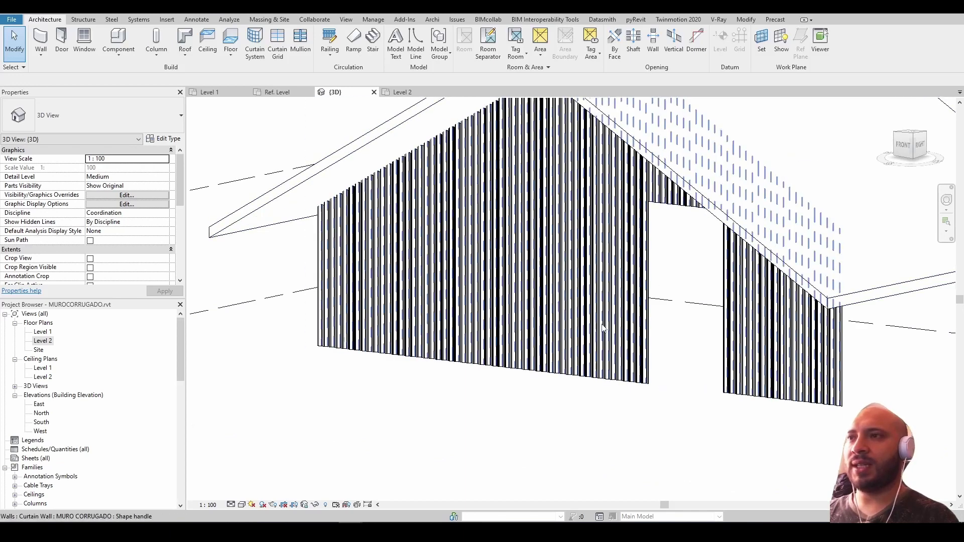
{"action": "middle_click_drag", "start_coordinate": [662, 236], "coordinate": [657, 242], "text": "shift"}
{"action": "scroll", "coordinate": [657, 242], "scroll_direction": "up", "scroll_amount": 2}
{"action": "scroll", "coordinate": [657, 242], "scroll_direction": "up", "scroll_amount": 2}
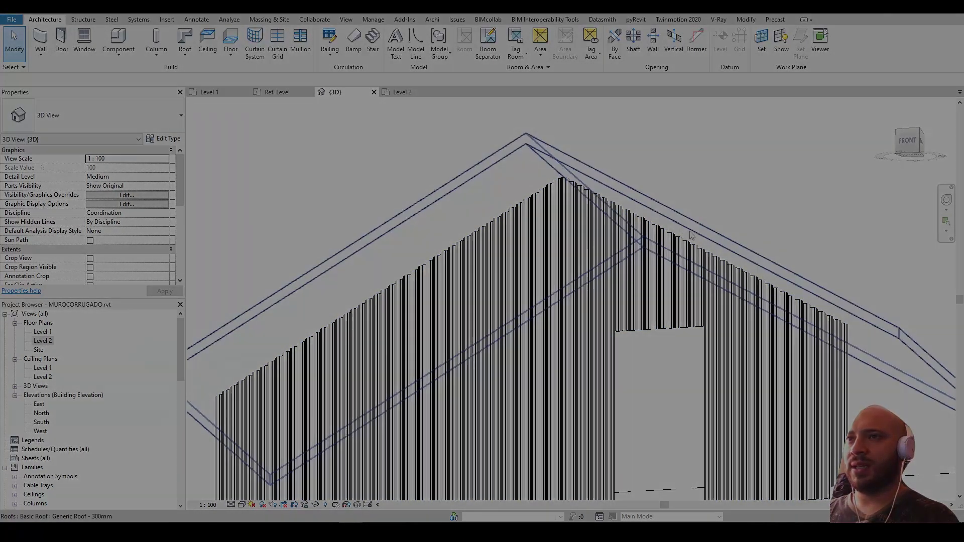
{"action": "left_click", "coordinate": [689, 227]}
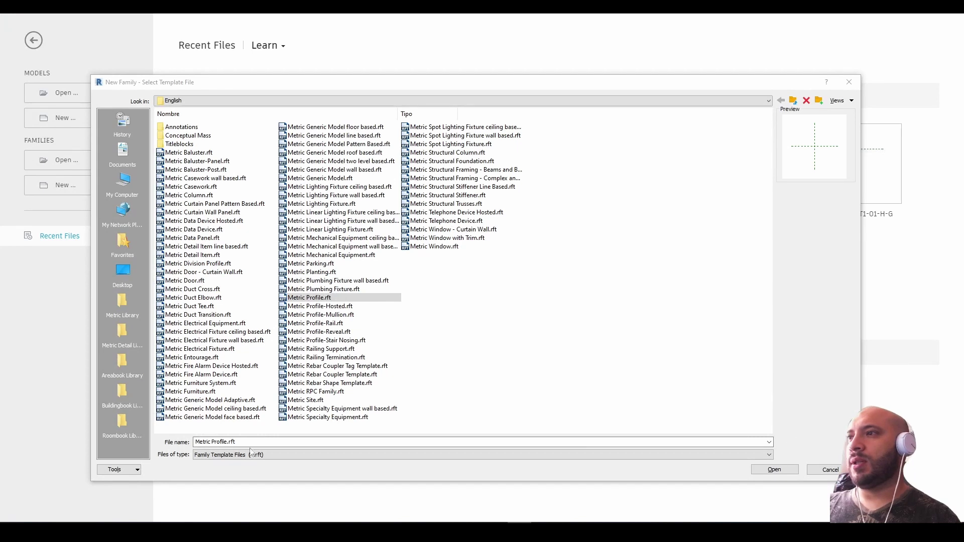
Choose the Metric Profile.rft template to start the new profile family.
{"action": "left_click", "coordinate": [331, 302]}
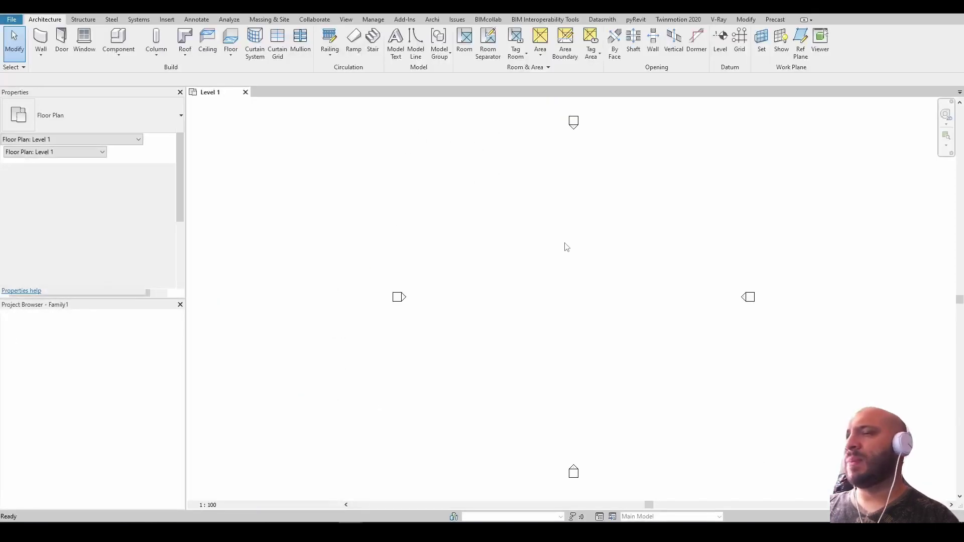
Using UN, set the family's length units to Meters with 2 decimal places rounding.
{"action": "key", "text": "u"}
{"action": "key", "text": "n"}
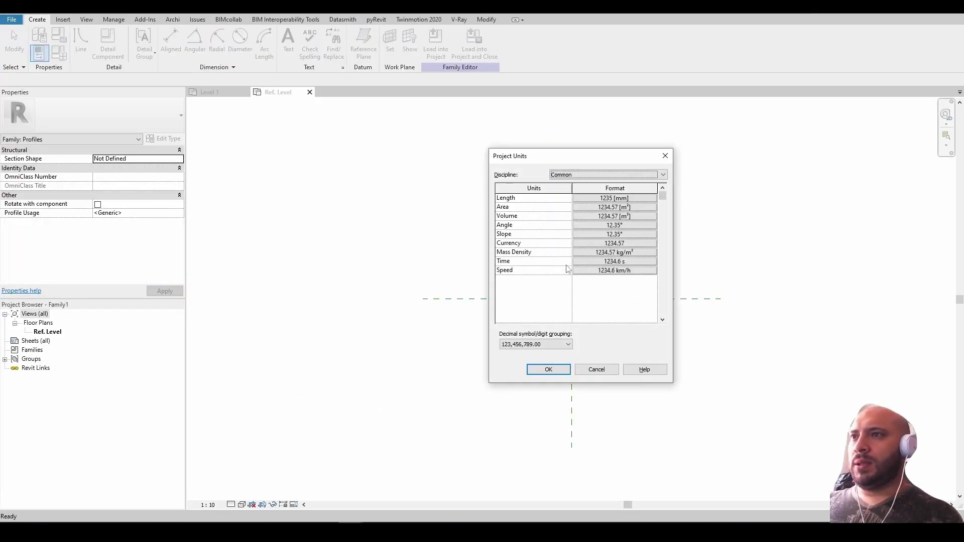
{"action": "left_click", "coordinate": [632, 199]}
{"action": "left_click", "coordinate": [595, 217]}
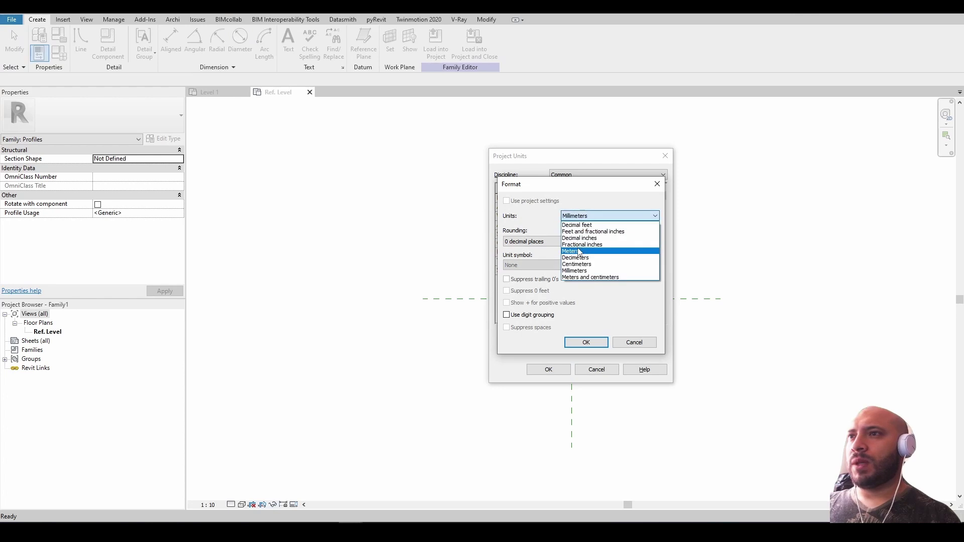
{"action": "left_click", "coordinate": [573, 251]}
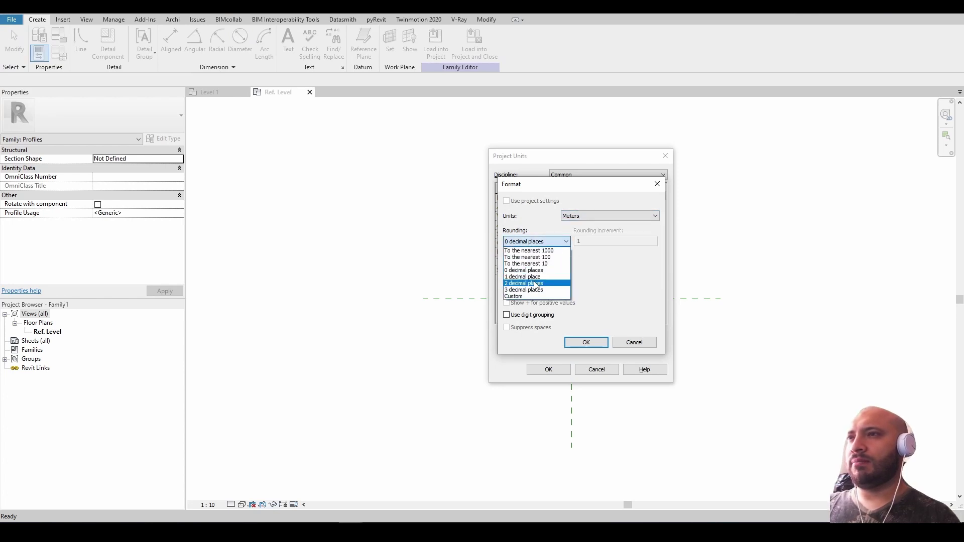
{"action": "left_click", "coordinate": [538, 284]}
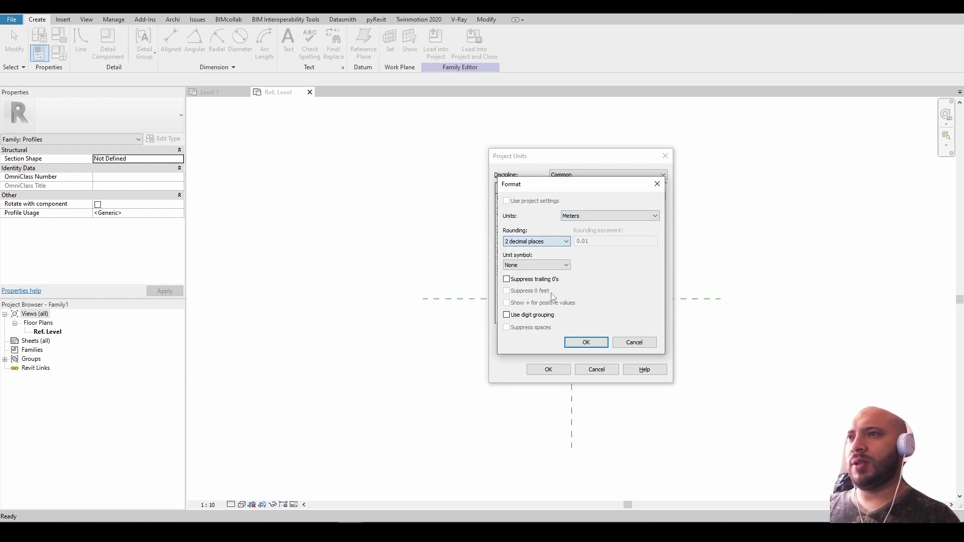
{"action": "left_click", "coordinate": [585, 342]}
{"action": "left_click", "coordinate": [549, 370]}
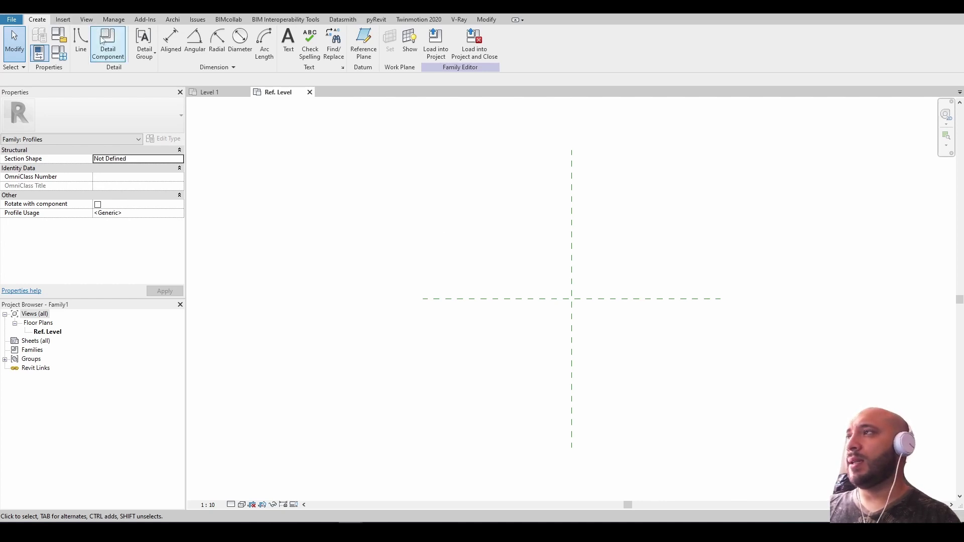
Draw two horizontal reference planes, one just above and one just below the centre line.
{"action": "left_click", "coordinate": [364, 42]}
{"action": "left_click", "coordinate": [442, 293]}
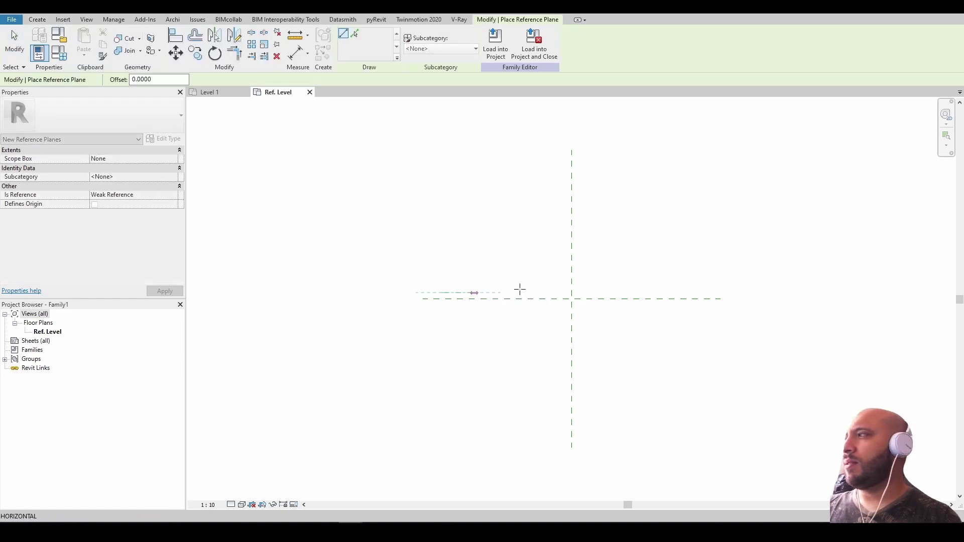
{"action": "left_click", "coordinate": [691, 291]}
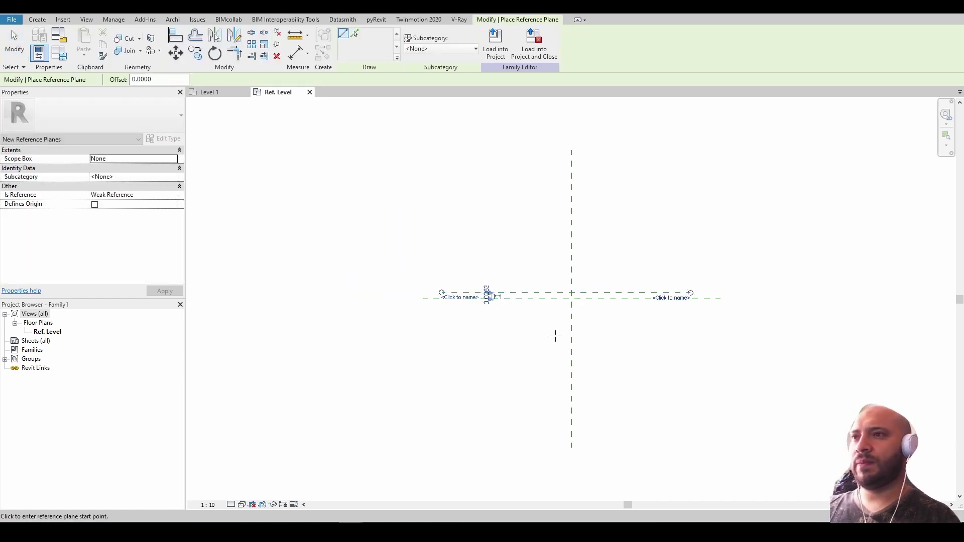
{"action": "left_click", "coordinate": [442, 308]}
{"action": "left_click", "coordinate": [691, 309]}
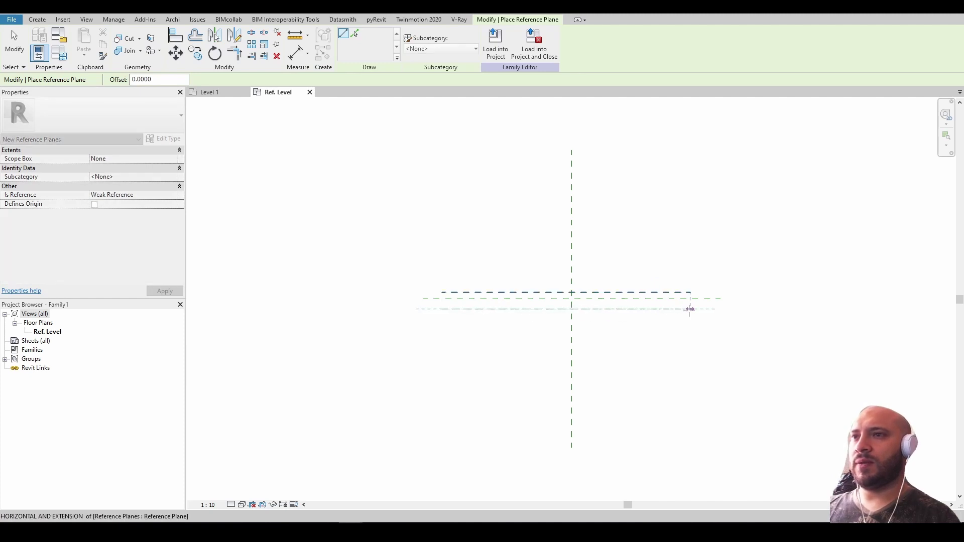
{"action": "key", "text": "Escape"}
{"action": "key", "text": "Escape"}
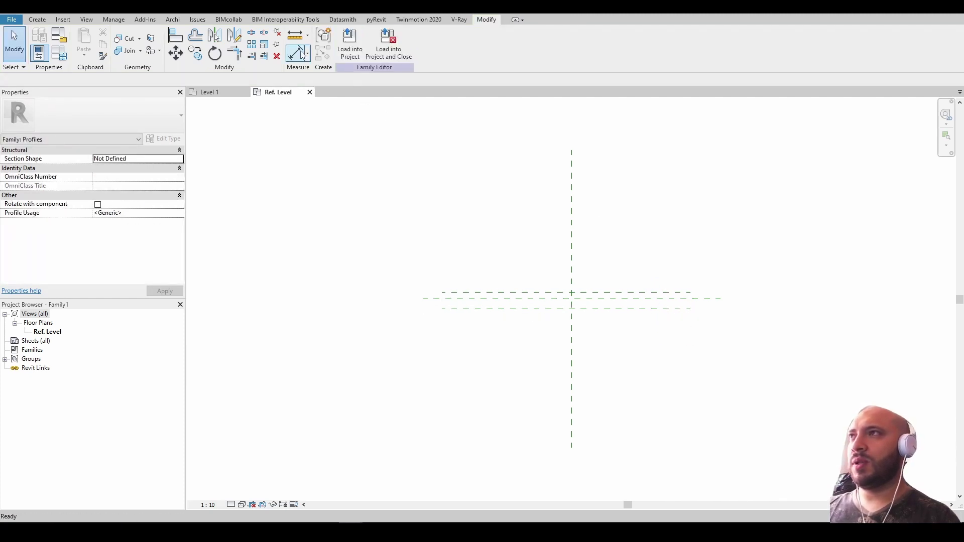
Add aligned dimensions from the centre line: 0.03 to the upper plane, 0.04 to the lower.
{"action": "left_click", "coordinate": [296, 53]}
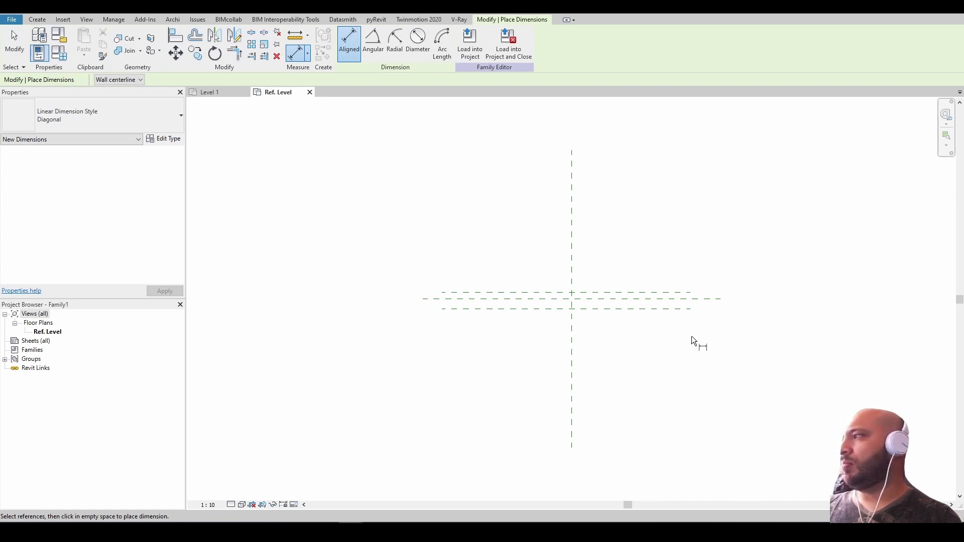
{"action": "scroll", "coordinate": [698, 311], "scroll_direction": "up", "scroll_amount": 3}
{"action": "left_click", "coordinate": [673, 257]}
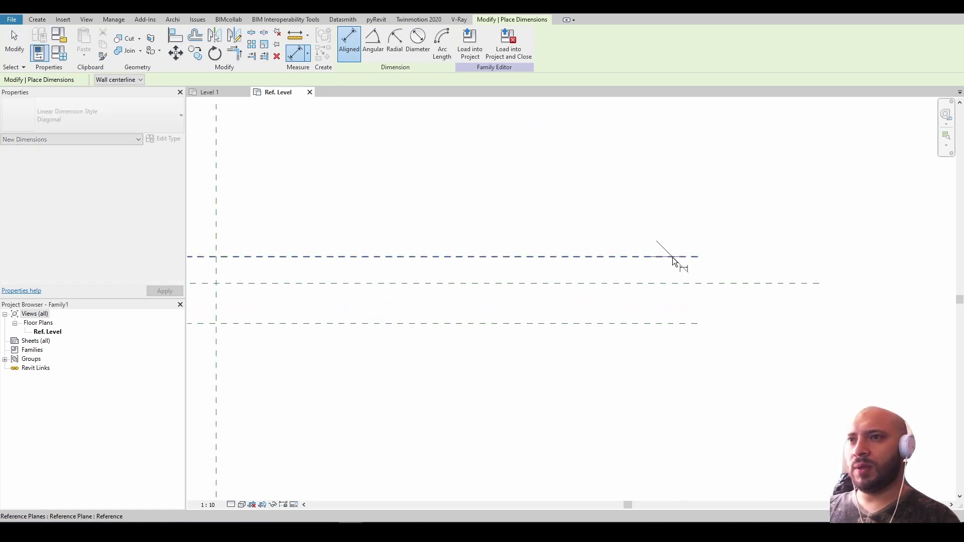
{"action": "left_click", "coordinate": [671, 284]}
{"action": "scroll", "coordinate": [721, 267], "scroll_direction": "down", "scroll_amount": 2}
{"action": "left_click", "coordinate": [755, 250]}
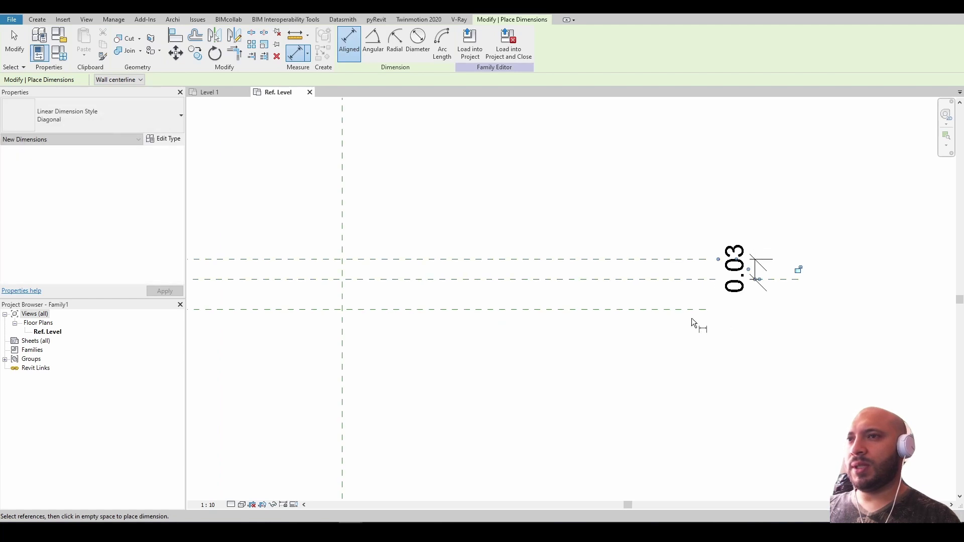
{"action": "left_click", "coordinate": [670, 282]}
{"action": "left_click", "coordinate": [665, 309]}
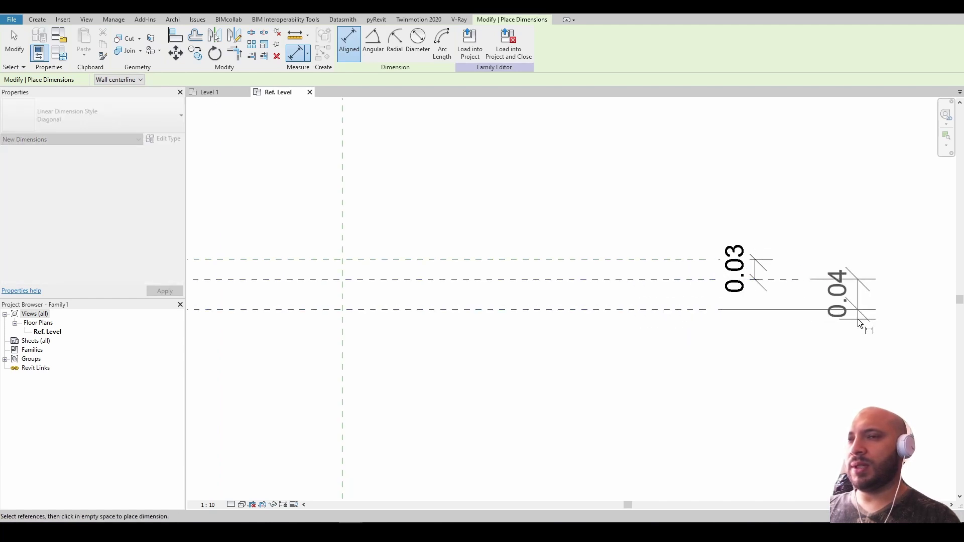
{"action": "left_click", "coordinate": [858, 318]}
{"action": "key", "text": "Escape"}
{"action": "key", "text": "Escape"}
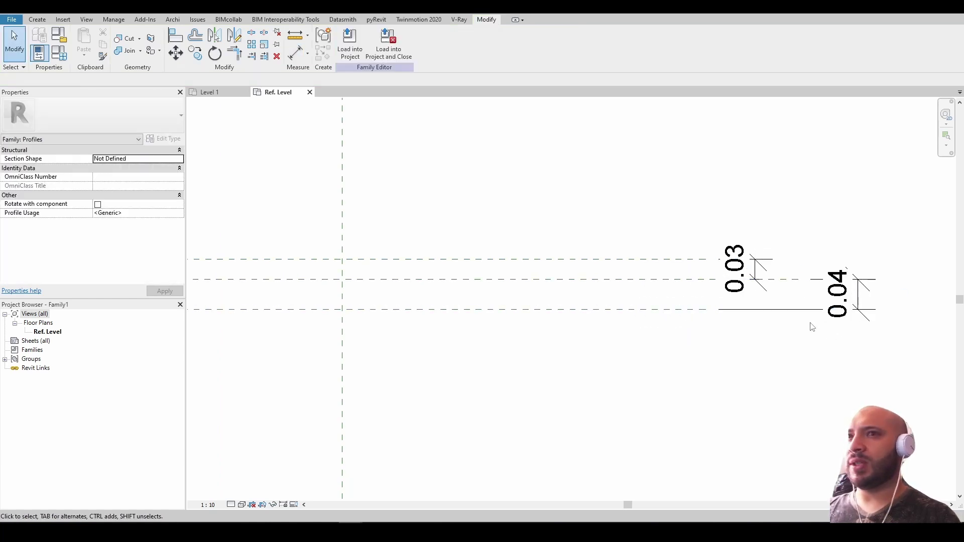
{"action": "scroll", "coordinate": [642, 430], "scroll_direction": "down", "scroll_amount": 2}
{"action": "scroll", "coordinate": [555, 390], "scroll_direction": "up", "scroll_amount": 1}
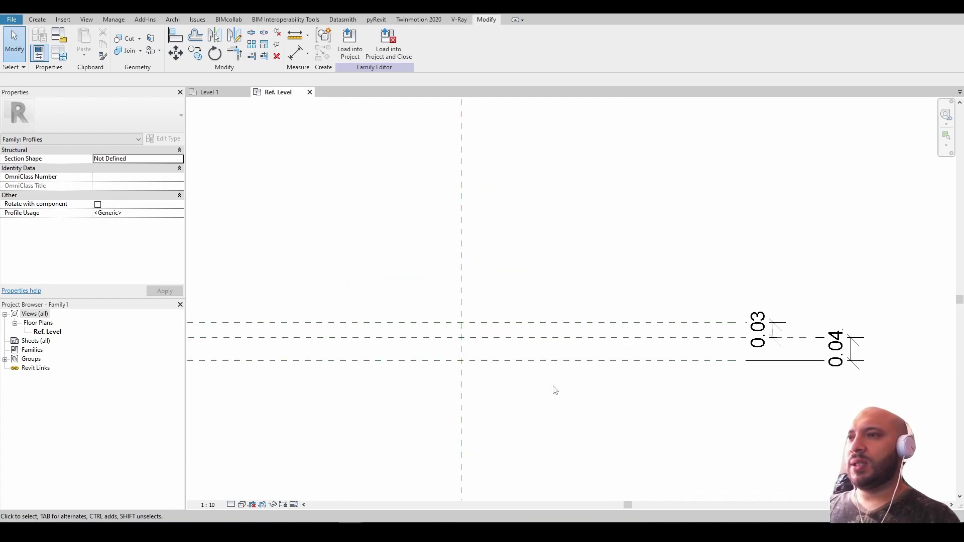
{"action": "left_click", "coordinate": [548, 361]}
{"action": "left_click", "coordinate": [557, 323], "text": "ctrl"}
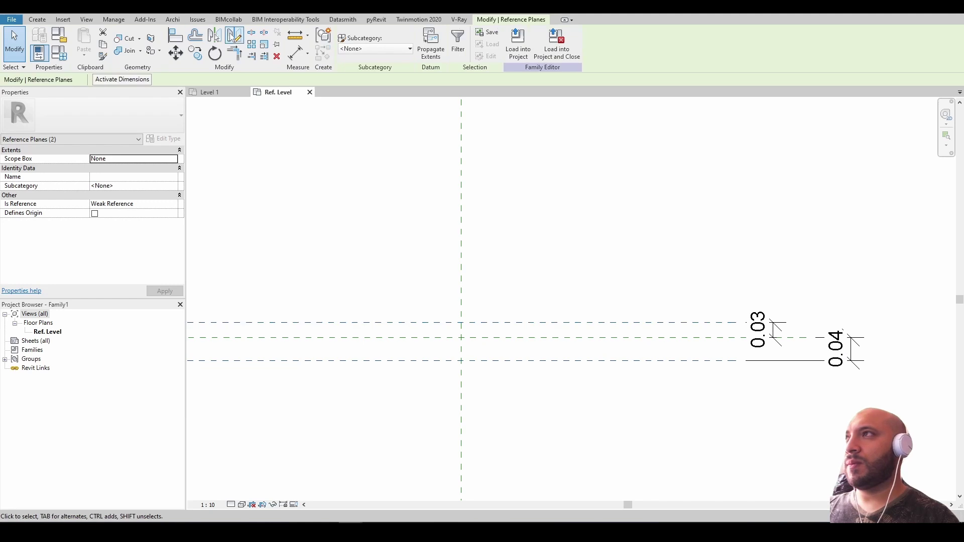
{"action": "left_click", "coordinate": [234, 35]}
{"action": "left_click", "coordinate": [461, 338]}
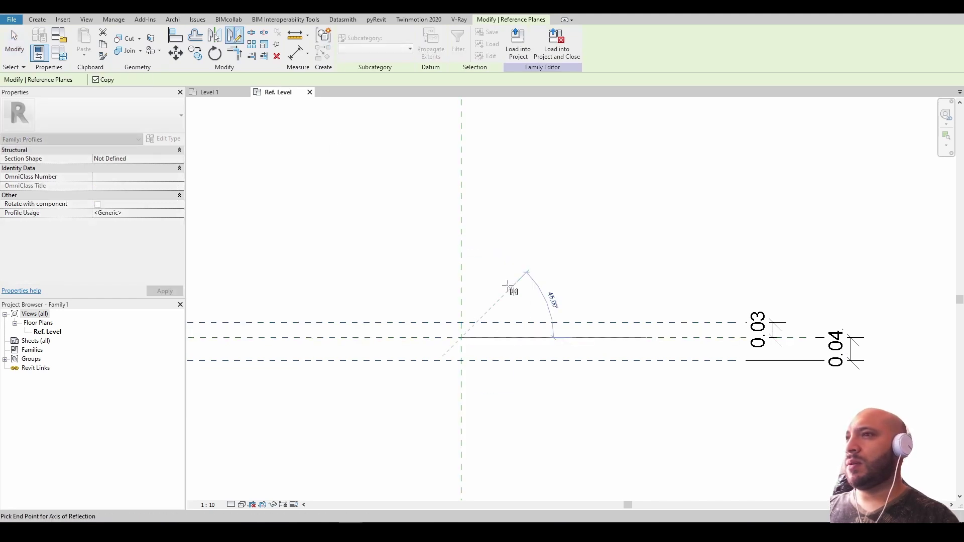
{"action": "left_click", "coordinate": [509, 285]}
{"action": "scroll", "coordinate": [511, 287], "scroll_direction": "down", "scroll_amount": 2}
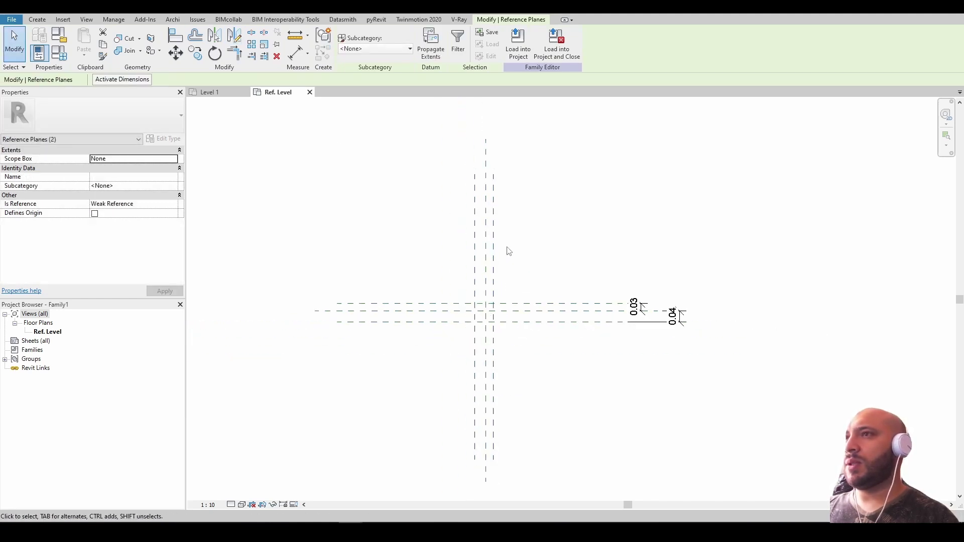
{"action": "left_click", "coordinate": [296, 52]}
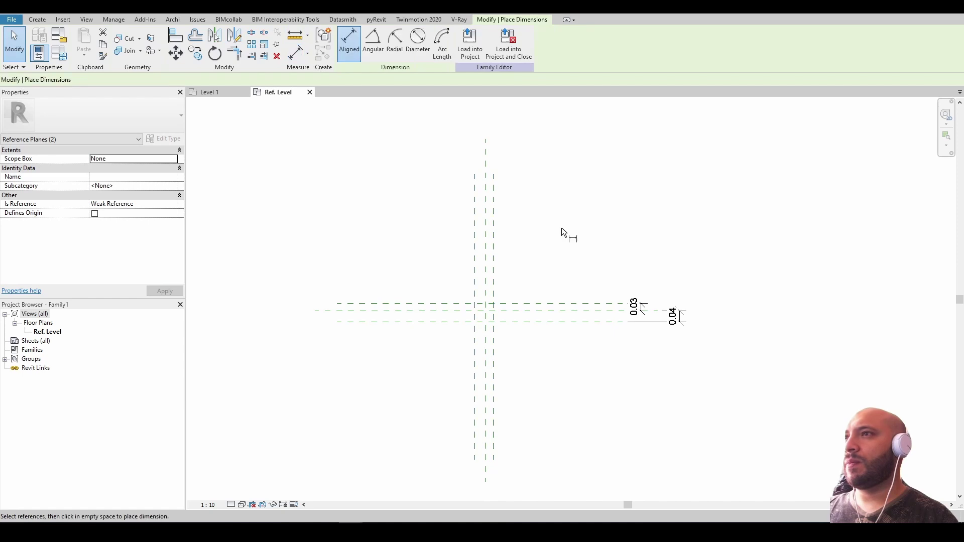
{"action": "left_click", "coordinate": [486, 225]}
{"action": "left_click", "coordinate": [493, 225]}
{"action": "left_click", "coordinate": [502, 254]}
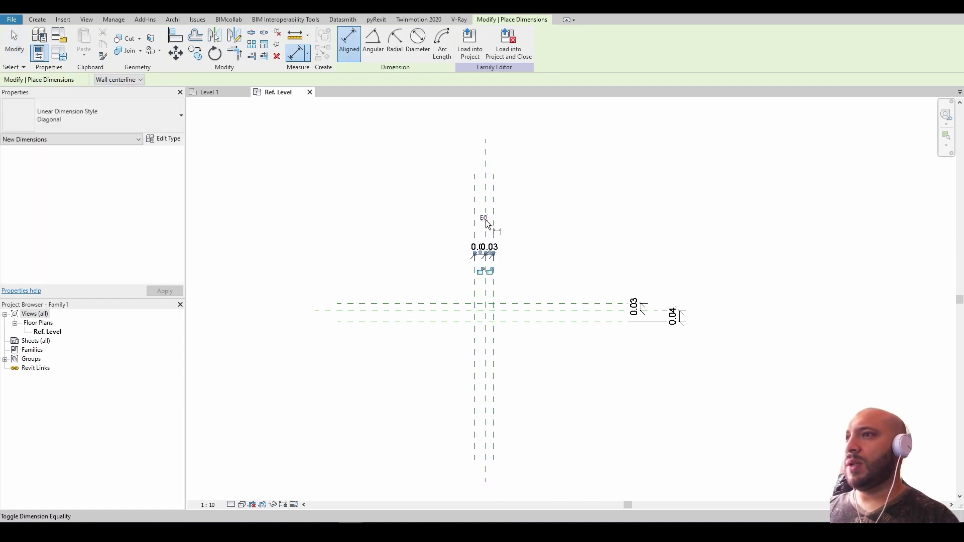
{"action": "left_click", "coordinate": [486, 219]}
{"action": "scroll", "coordinate": [503, 241], "scroll_direction": "up", "scroll_amount": 2}
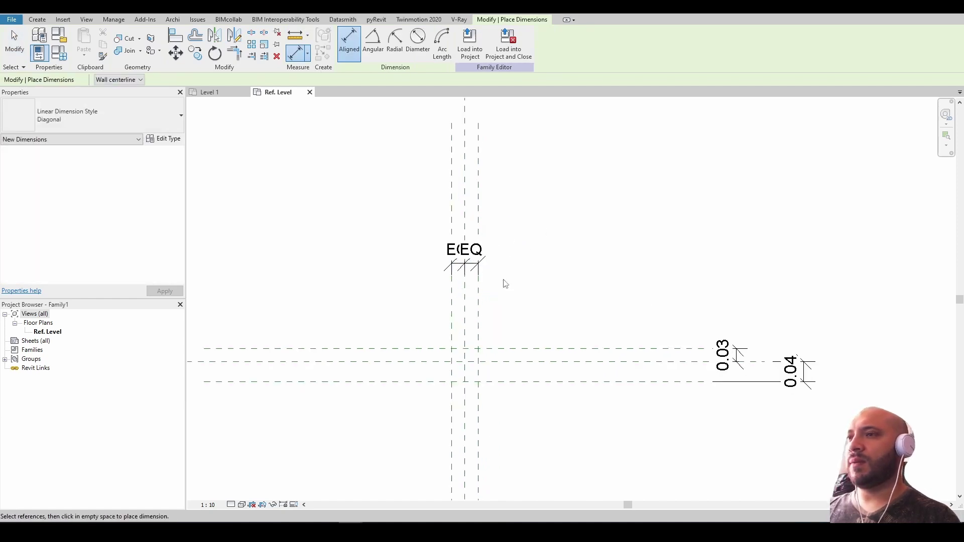
{"action": "key", "text": "Escape"}
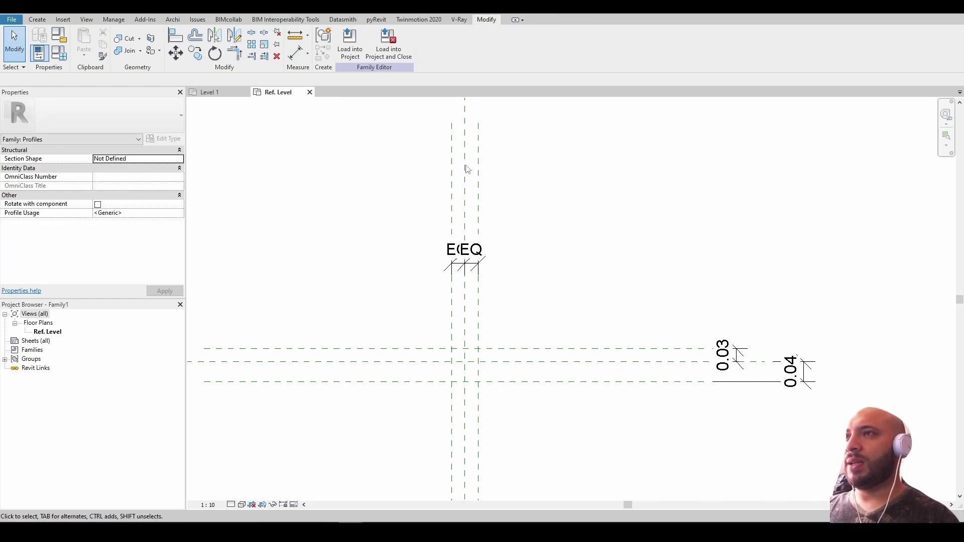
{"action": "middle_click_drag", "start_coordinate": [491, 181], "coordinate": [494, 201]}
{"action": "left_click", "coordinate": [302, 54]}
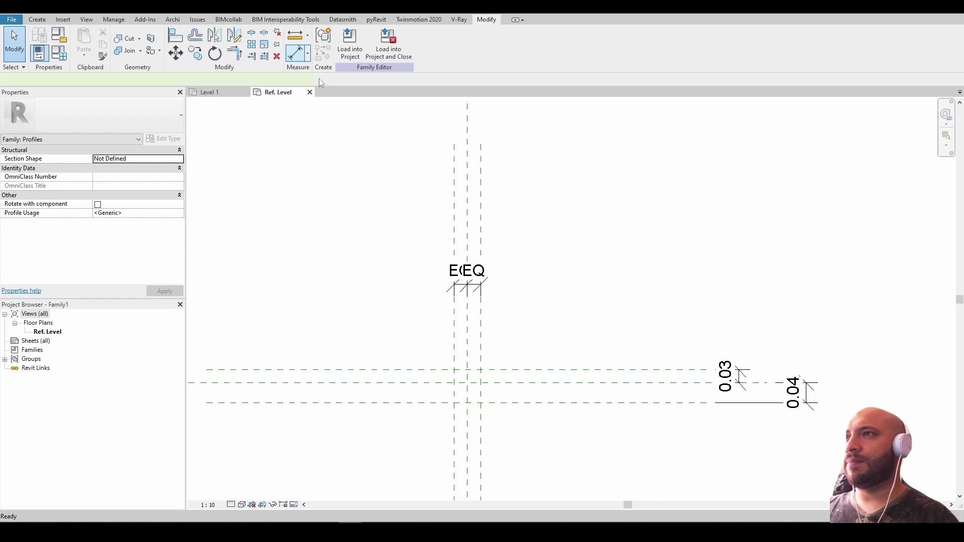
{"action": "left_click", "coordinate": [455, 228]}
{"action": "left_click", "coordinate": [468, 232]}
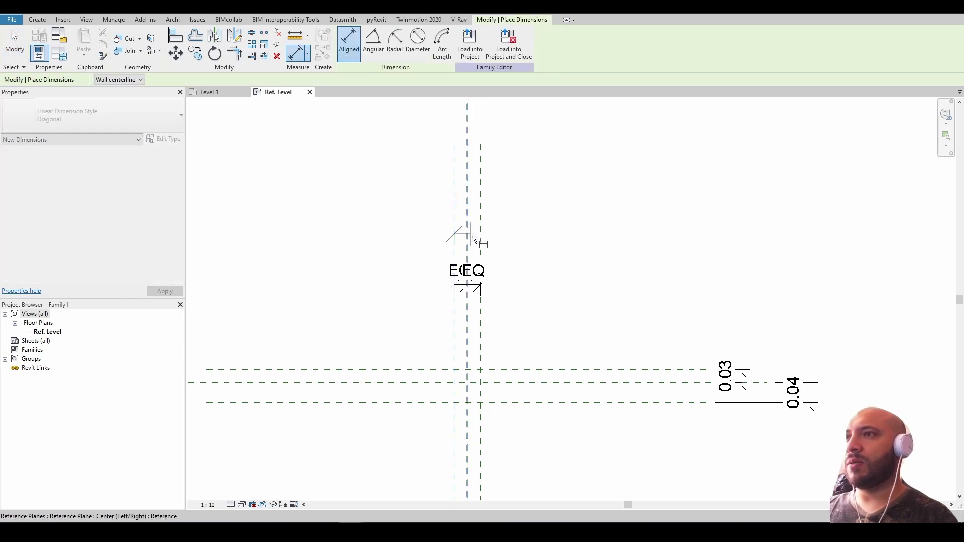
{"action": "left_click", "coordinate": [518, 213]}
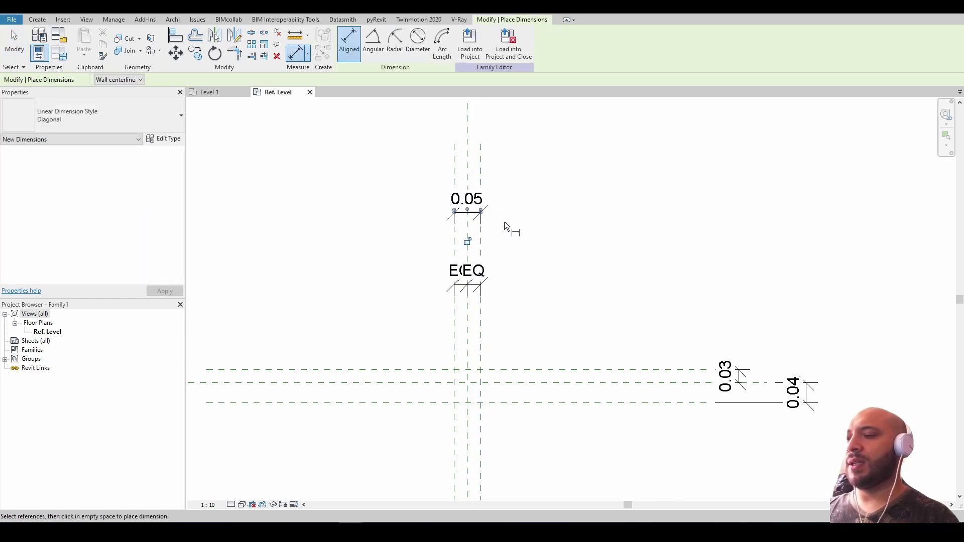
{"action": "key", "text": "Escape"}
{"action": "key", "text": "Escape"}
{"action": "scroll", "coordinate": [532, 243], "scroll_direction": "up", "scroll_amount": 2}
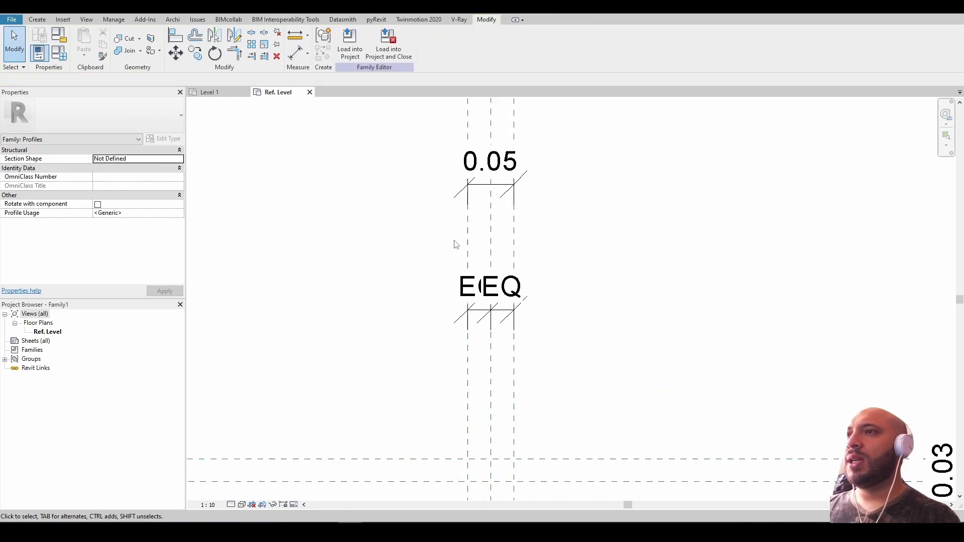
{"action": "scroll", "coordinate": [532, 249], "scroll_direction": "down", "scroll_amount": 1}
{"action": "scroll", "coordinate": [522, 242], "scroll_direction": "down", "scroll_amount": 1}
{"action": "scroll", "coordinate": [513, 225], "scroll_direction": "down", "scroll_amount": 1}
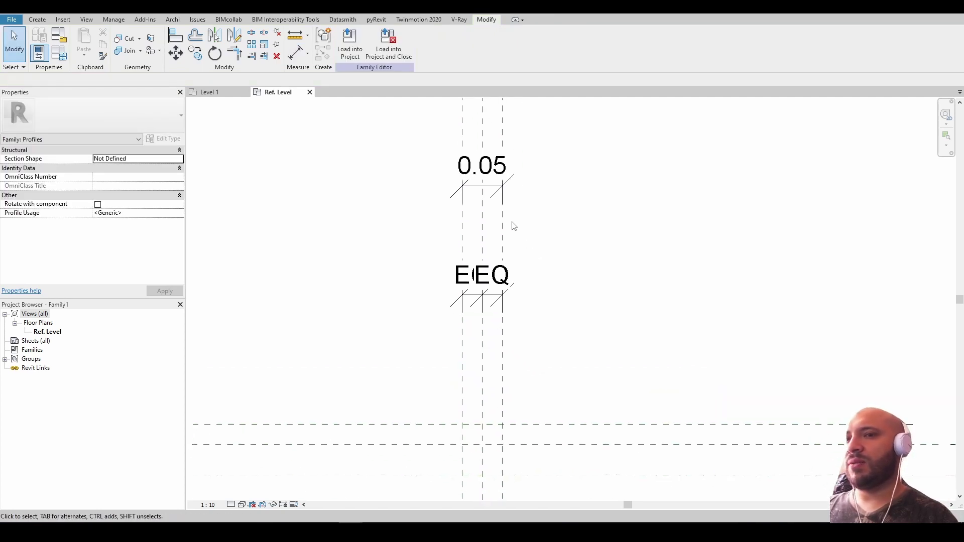
{"action": "scroll", "coordinate": [516, 225], "scroll_direction": "down", "scroll_amount": 1}
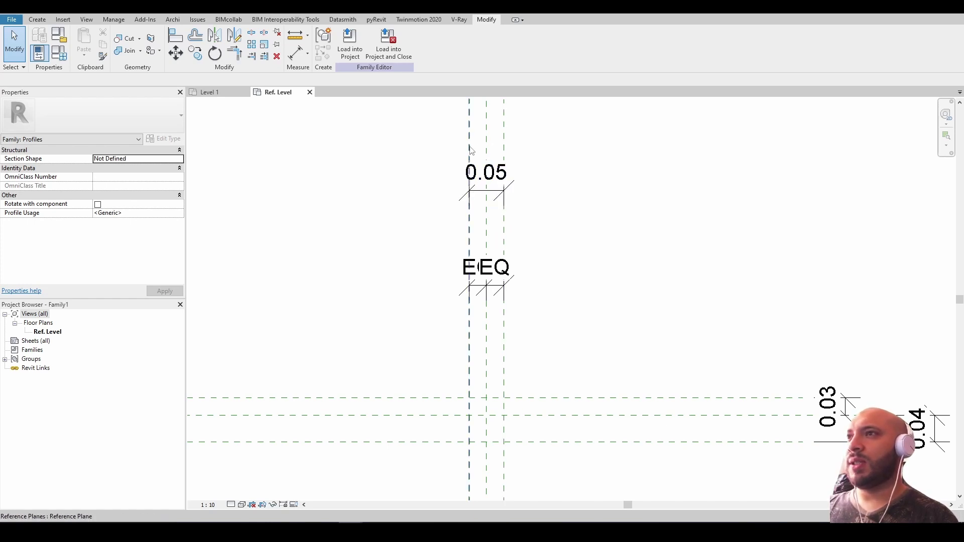
Label the 0.05 width dimension with a new type parameter Ancho_Perfil.
{"action": "left_click", "coordinate": [481, 195]}
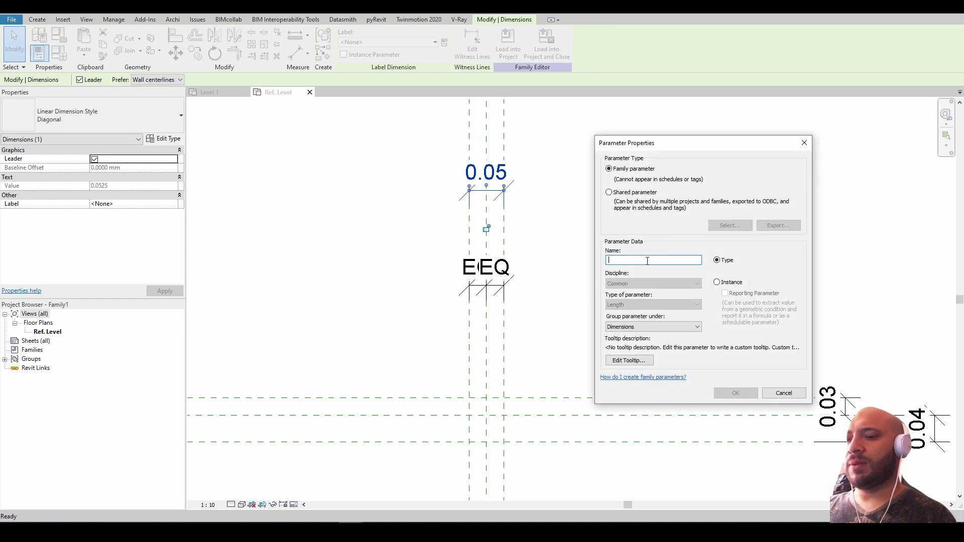
{"action": "type", "text": "Ancho_Perfil"}
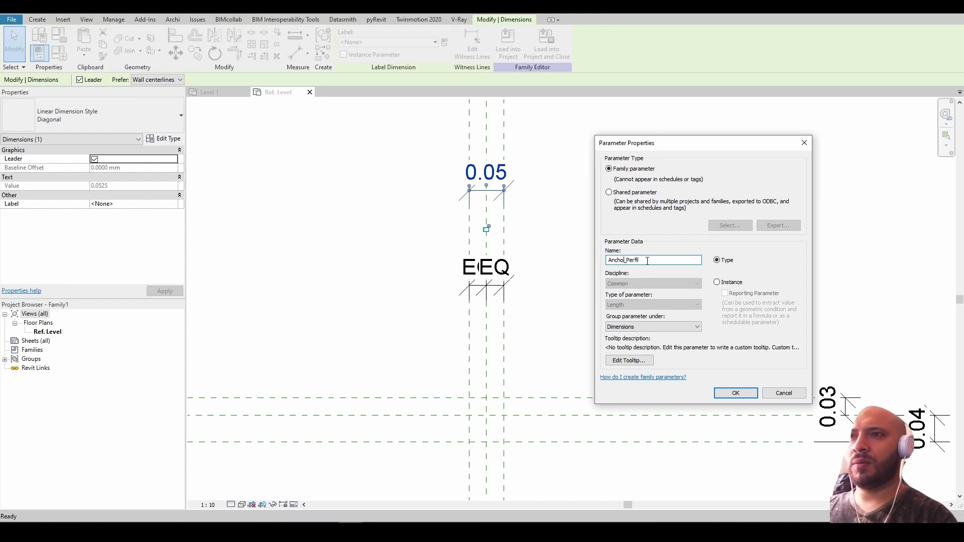
{"action": "left_click", "coordinate": [728, 395]}
{"action": "left_click", "coordinate": [592, 249]}
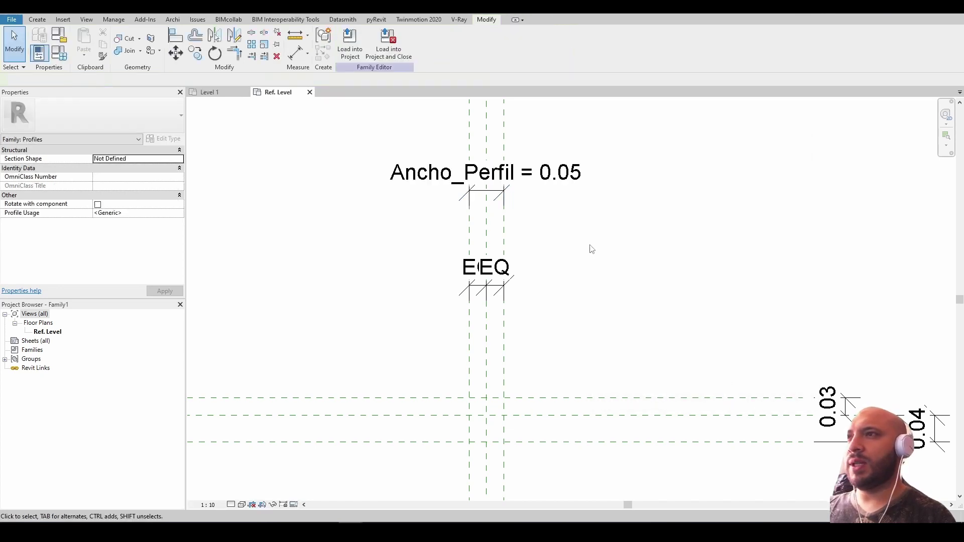
Set Ancho_Perfil to 0.20 in Family Types and bring the horizontal planes into view.
{"action": "left_click", "coordinate": [58, 52]}
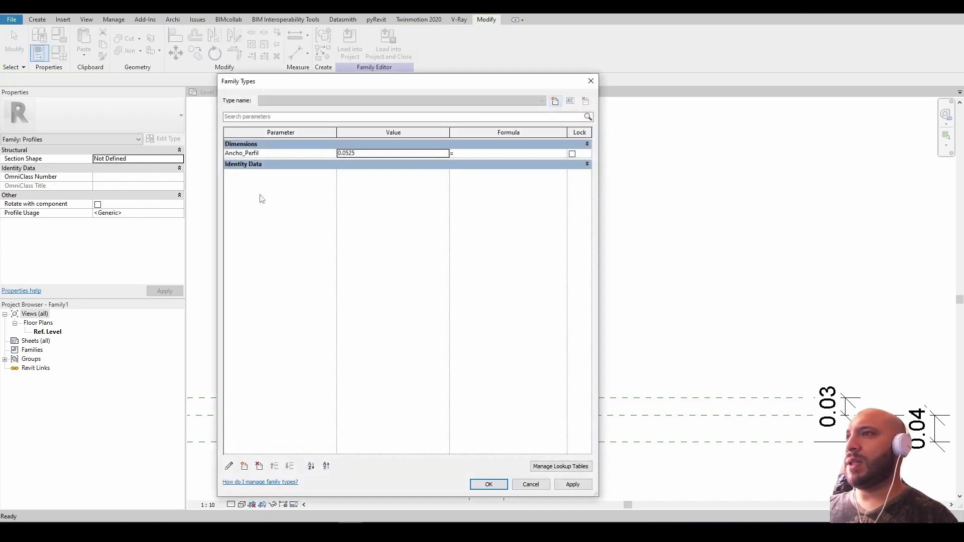
{"action": "left_click", "coordinate": [370, 155]}
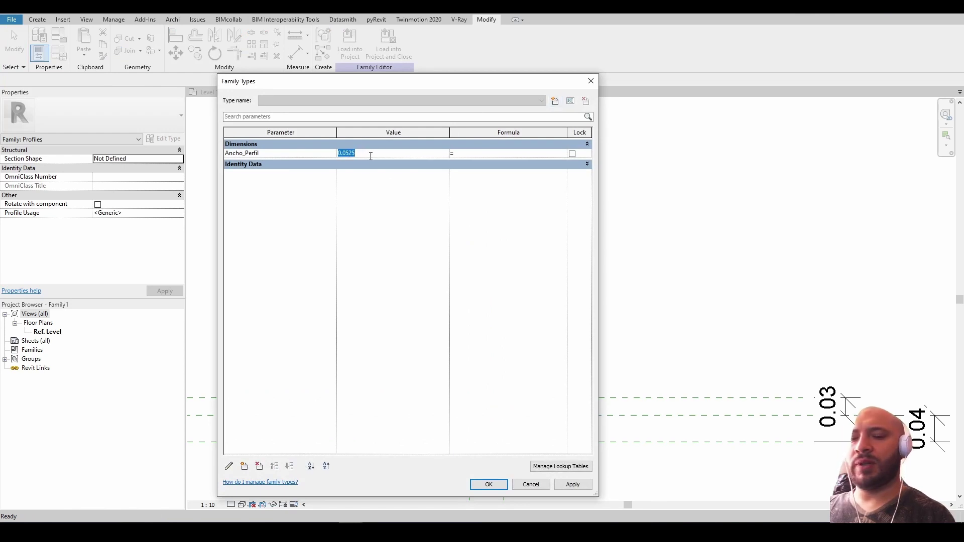
{"action": "key", "text": "BackSpace"}
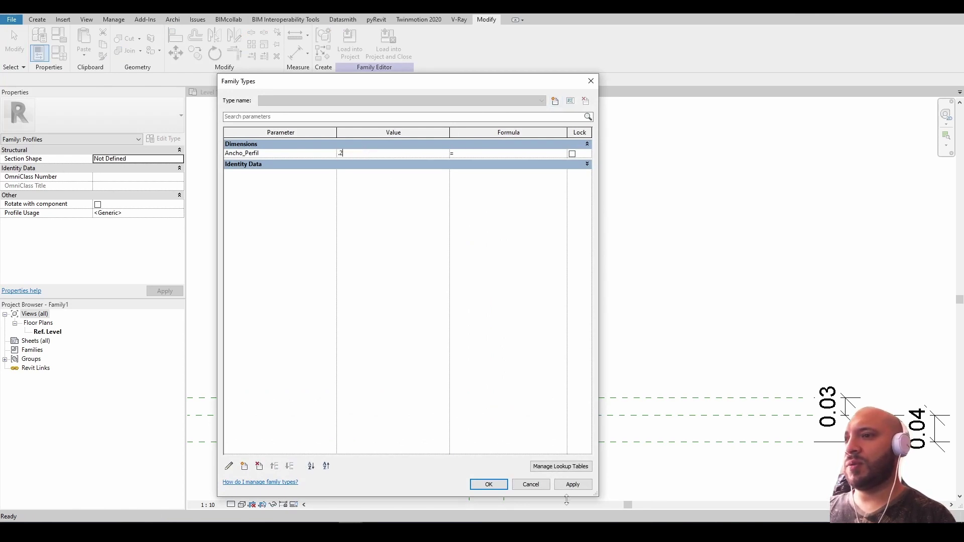
{"action": "left_click", "coordinate": [489, 484]}
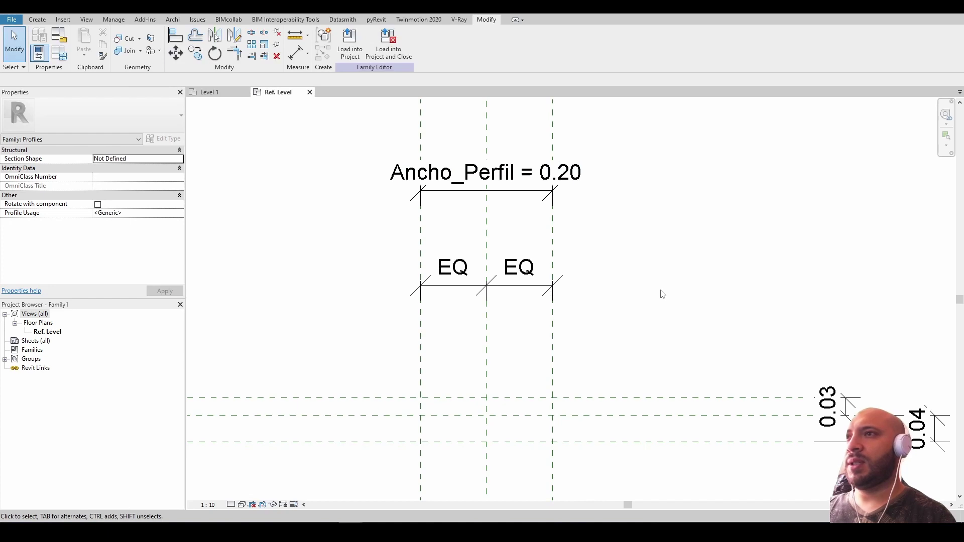
{"action": "scroll", "coordinate": [663, 295], "scroll_direction": "down", "scroll_amount": 2}
{"action": "middle_click_drag", "start_coordinate": [655, 297], "coordinate": [541, 338]}
{"action": "scroll", "coordinate": [339, 302], "scroll_direction": "up", "scroll_amount": 3}
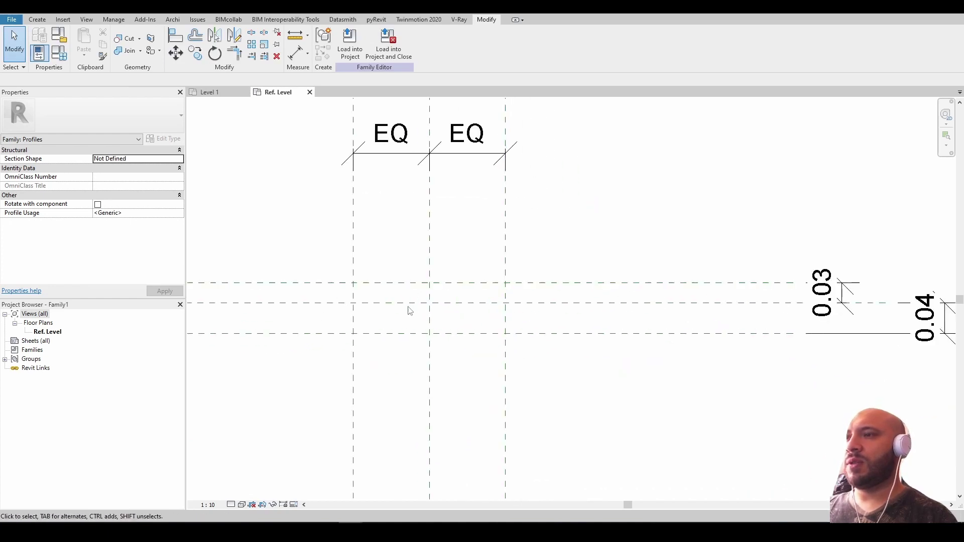
Set both horizontal reference planes to 0.03 from the centre line.
{"action": "scroll", "coordinate": [530, 306], "scroll_direction": "down", "scroll_amount": 1}
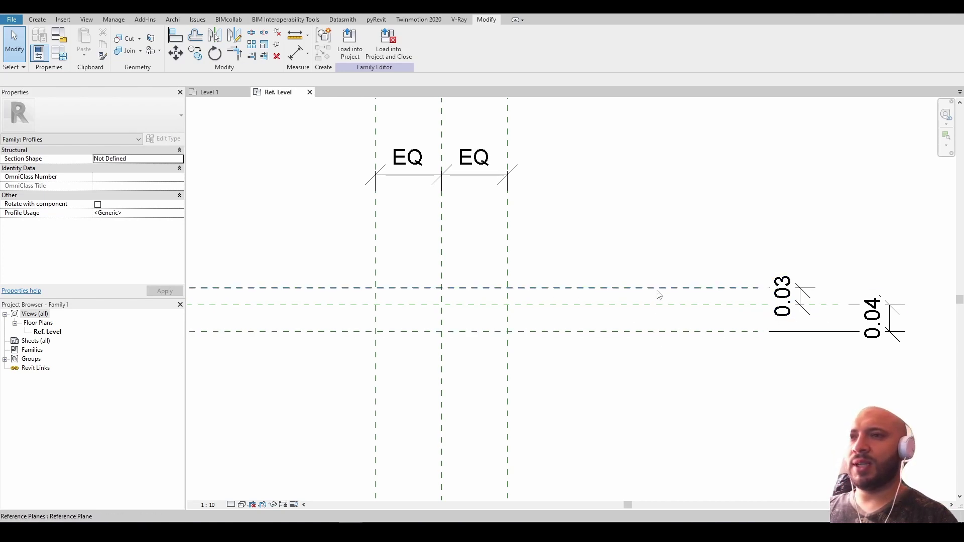
{"action": "left_click", "coordinate": [731, 290]}
{"action": "left_click", "coordinate": [794, 297]}
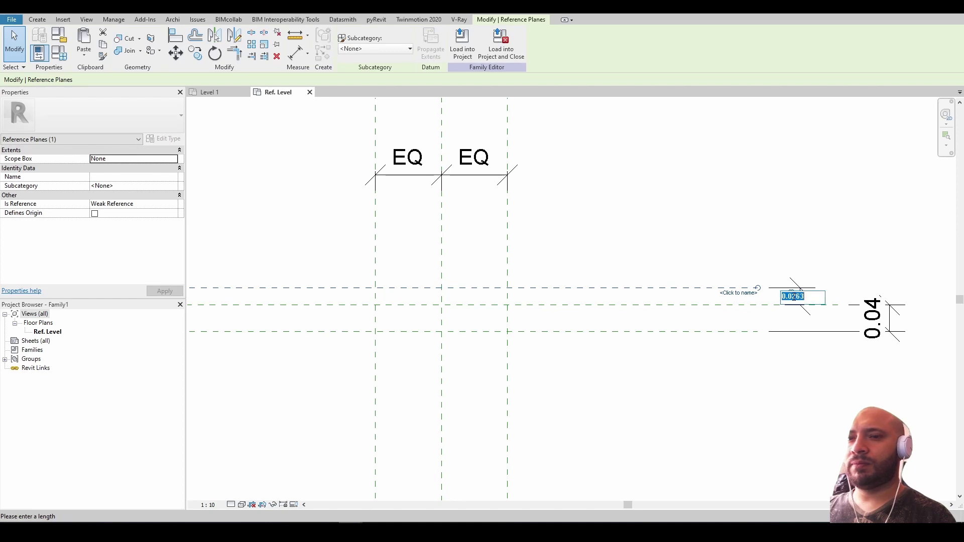
{"action": "type", "text": "."}
{"action": "key", "text": "Return"}
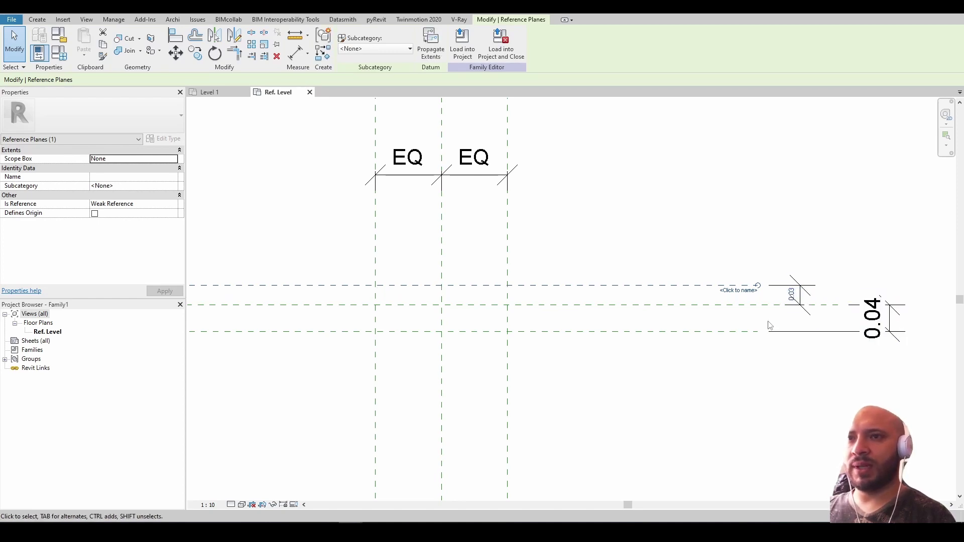
{"action": "left_click", "coordinate": [738, 332]}
{"action": "left_click", "coordinate": [879, 316]}
{"action": "type", "text": "."}
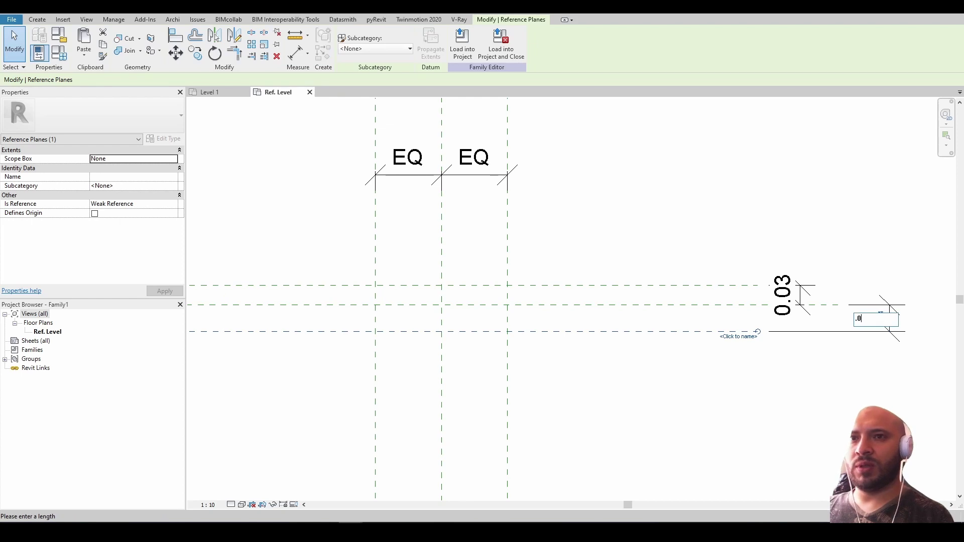
{"action": "type", "text": "03"}
{"action": "key", "text": "Return"}
{"action": "key", "text": "Escape"}
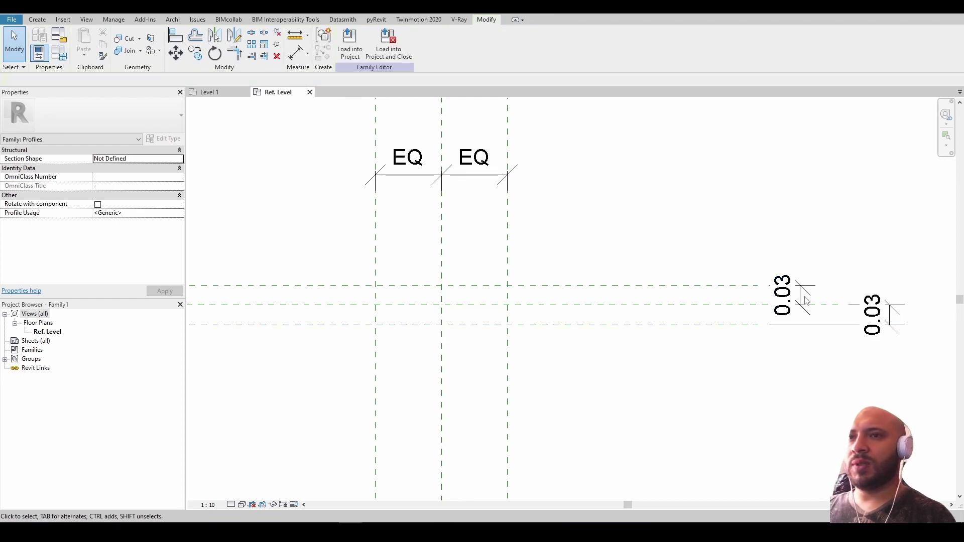
Label the two 0.03 spacing dimensions with new parameters D1 and D2.
{"action": "left_click", "coordinate": [803, 300]}
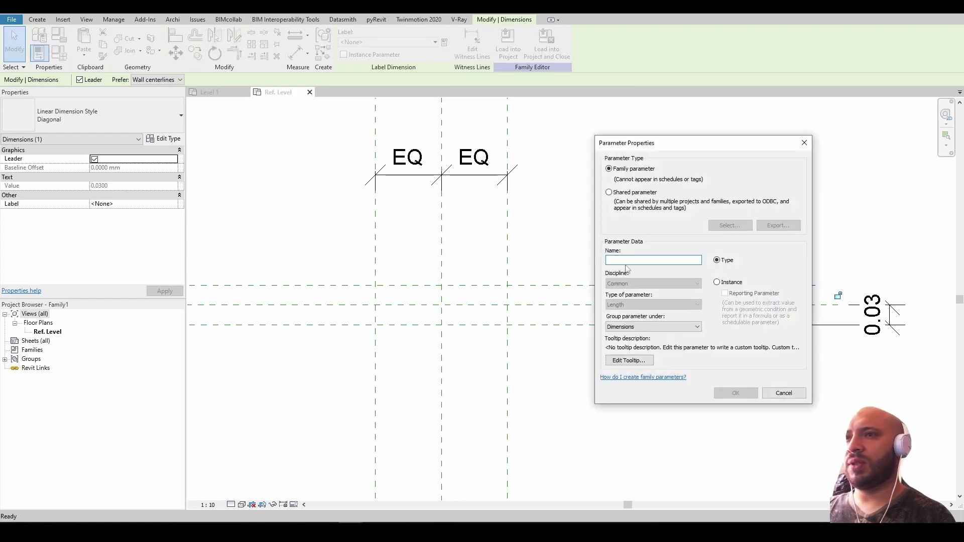
{"action": "type", "text": "D1"}
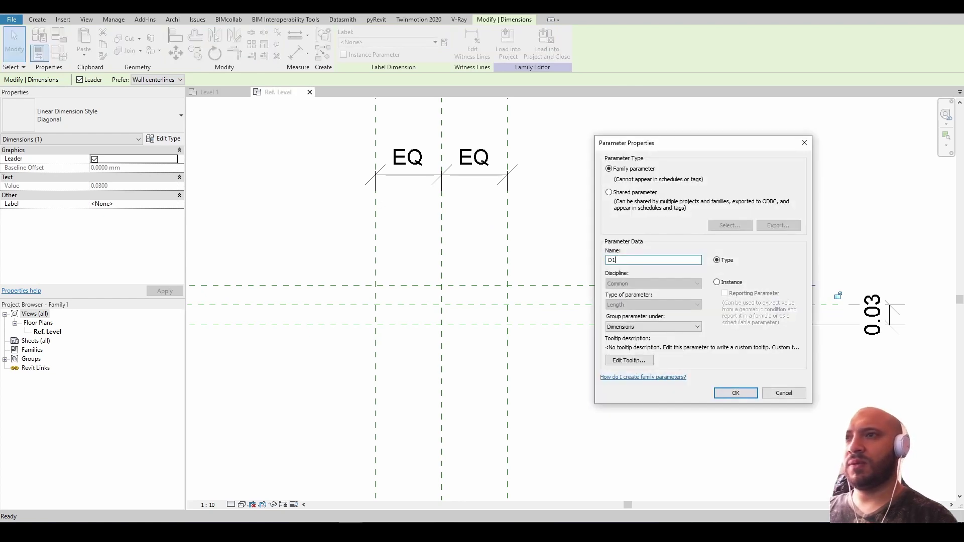
{"action": "left_click", "coordinate": [718, 395]}
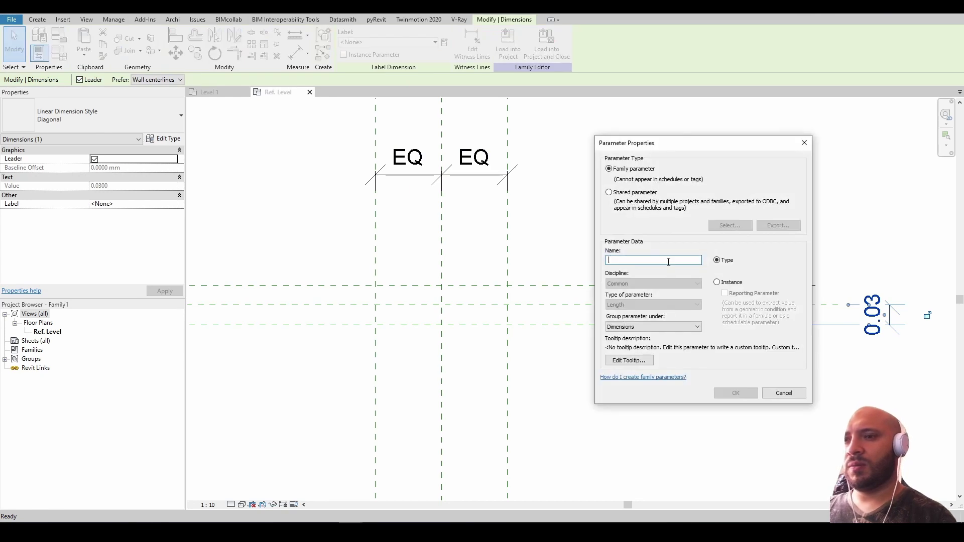
{"action": "type", "text": "D2"}
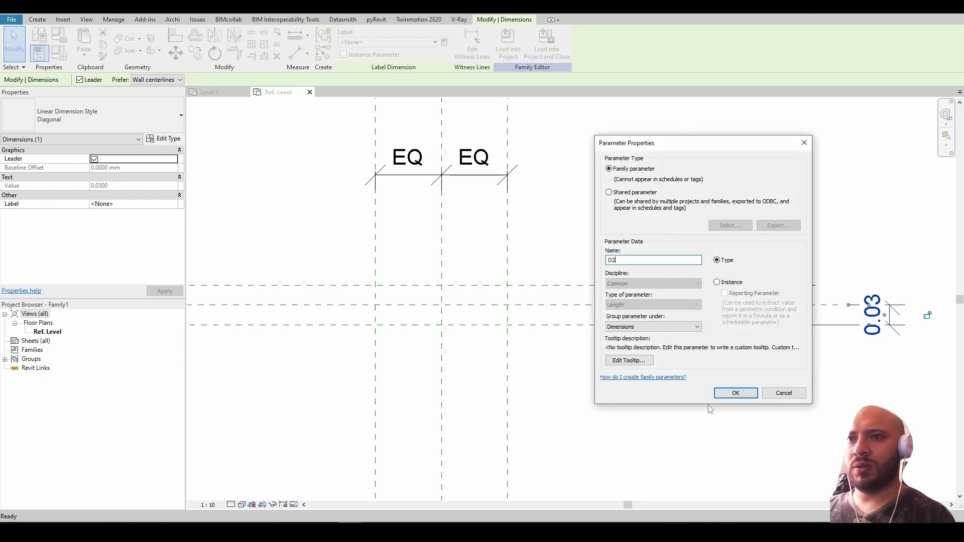
{"action": "left_click", "coordinate": [728, 396]}
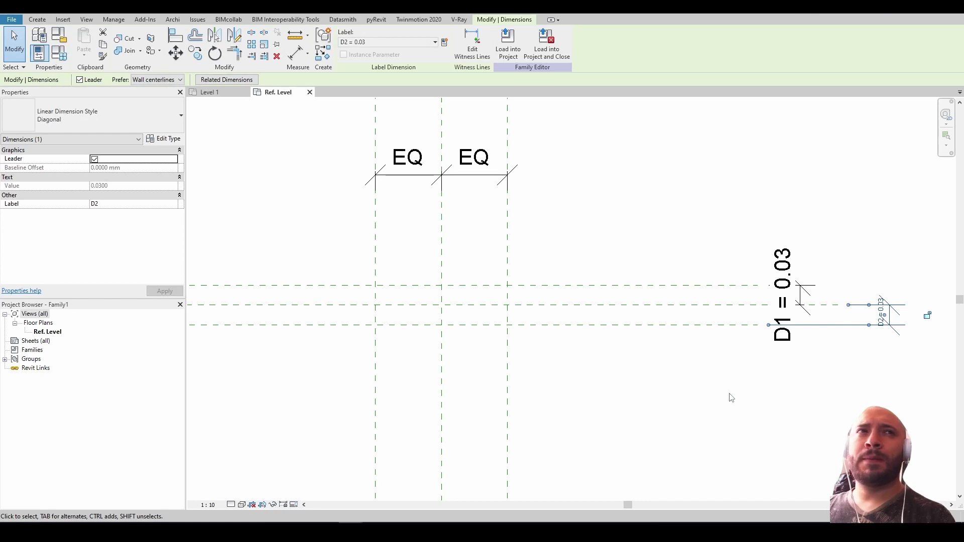
{"action": "left_click", "coordinate": [729, 397]}
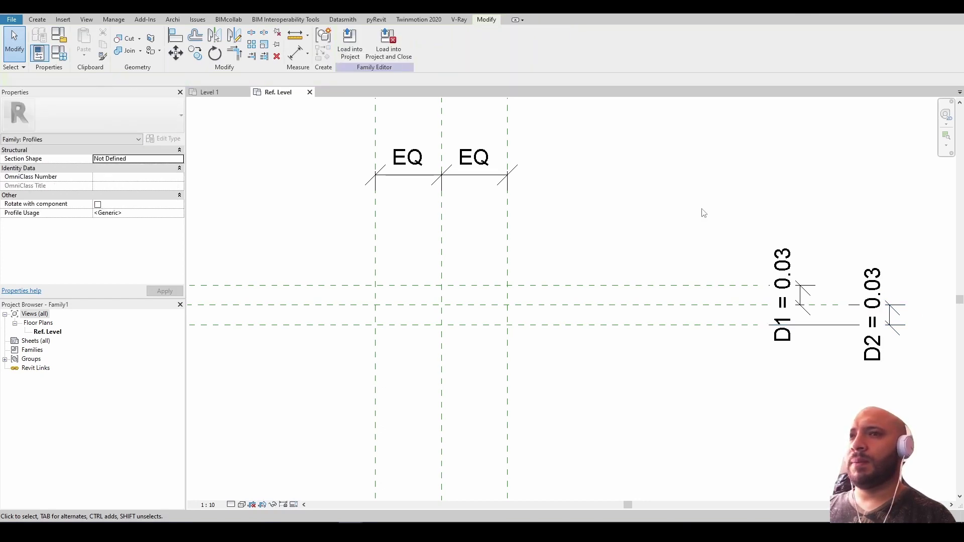
Pan and zoom around the profile, then bring up the Family Types list.
{"action": "scroll", "coordinate": [701, 211], "scroll_direction": "down", "scroll_amount": 2}
{"action": "middle_click_drag", "start_coordinate": [639, 306], "coordinate": [670, 311]}
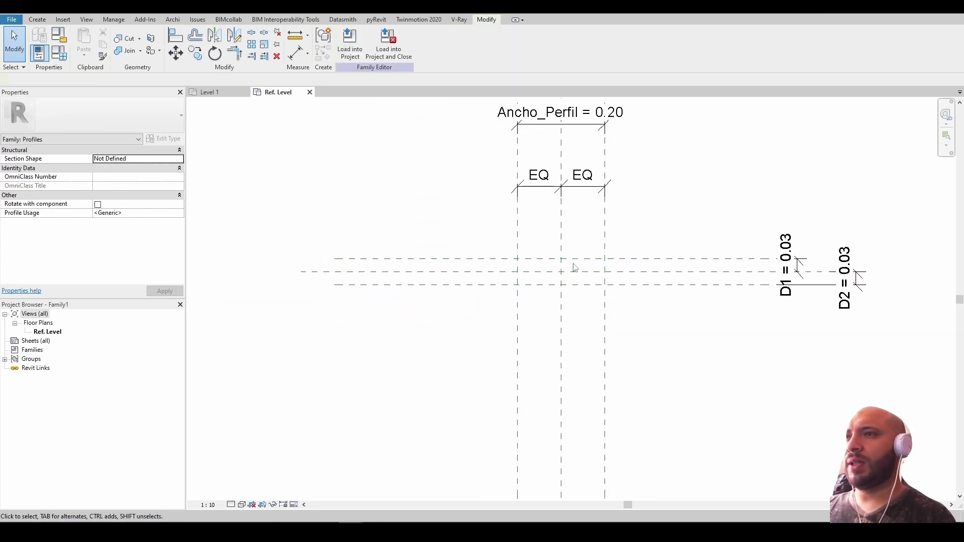
{"action": "scroll", "coordinate": [575, 268], "scroll_direction": "up", "scroll_amount": 2}
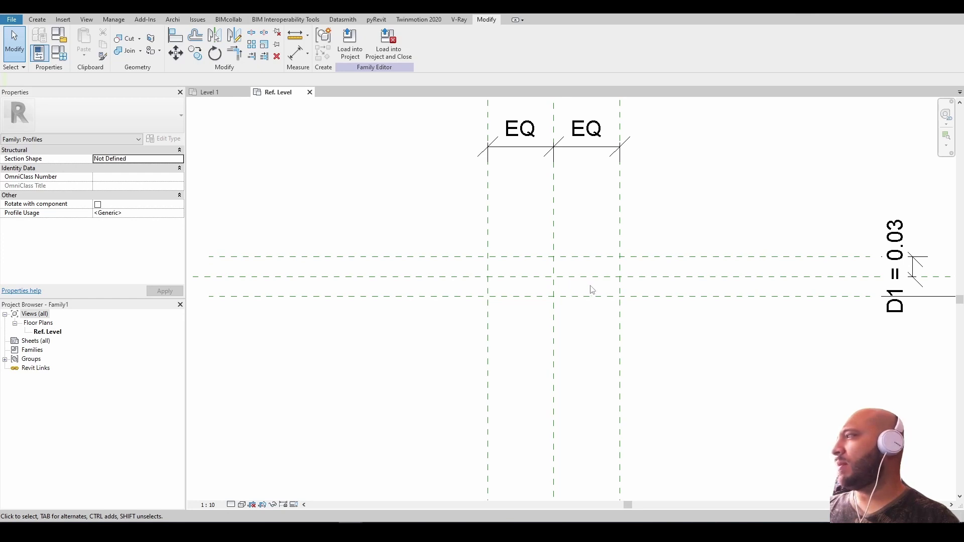
{"action": "middle_click_drag", "start_coordinate": [665, 218], "coordinate": [639, 268]}
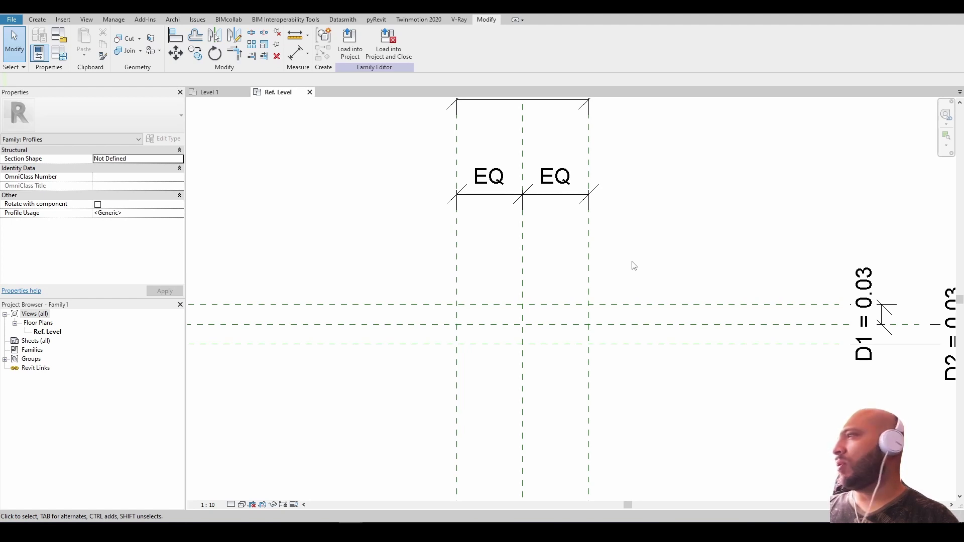
{"action": "scroll", "coordinate": [618, 274], "scroll_direction": "down", "scroll_amount": 1}
{"action": "scroll", "coordinate": [619, 284], "scroll_direction": "up", "scroll_amount": 2}
{"action": "scroll", "coordinate": [619, 271], "scroll_direction": "up", "scroll_amount": 1}
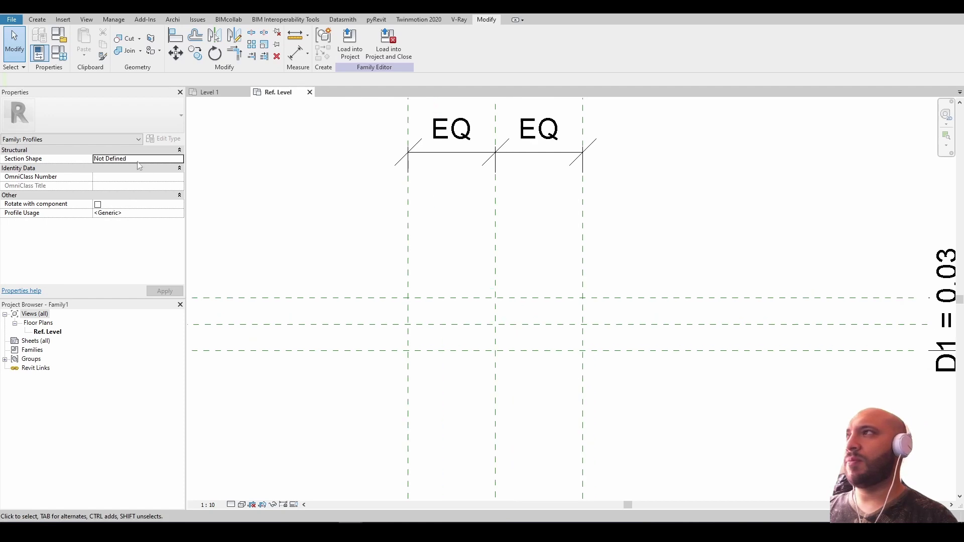
{"action": "scroll", "coordinate": [421, 245], "scroll_direction": "down", "scroll_amount": 1}
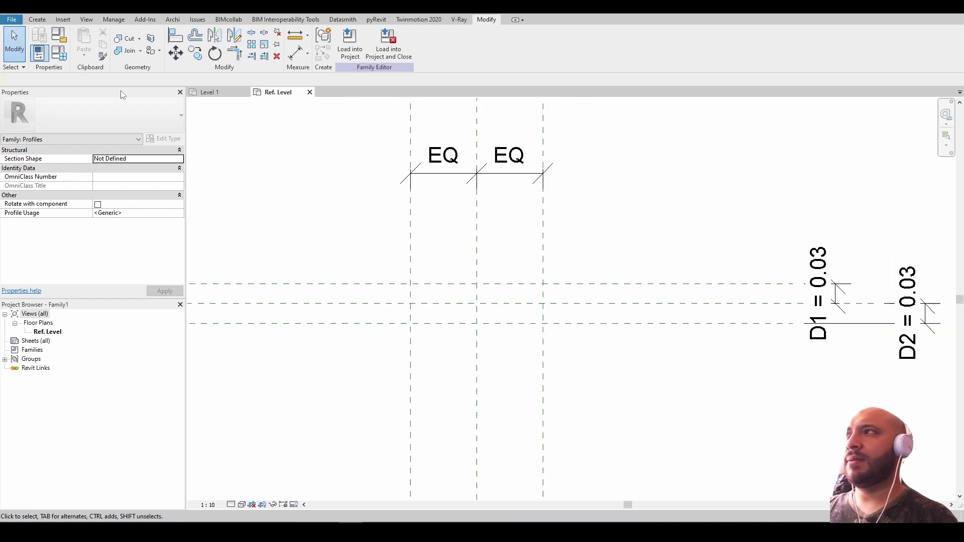
{"action": "left_click", "coordinate": [59, 52]}
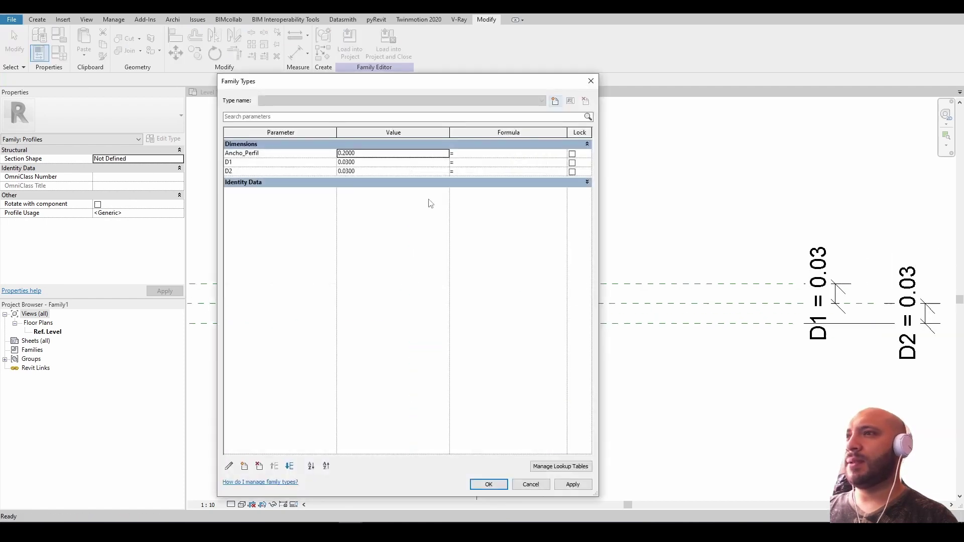
Add a new ESPESOR family parameter and give it the value 0.005.
{"action": "left_click", "coordinate": [245, 467]}
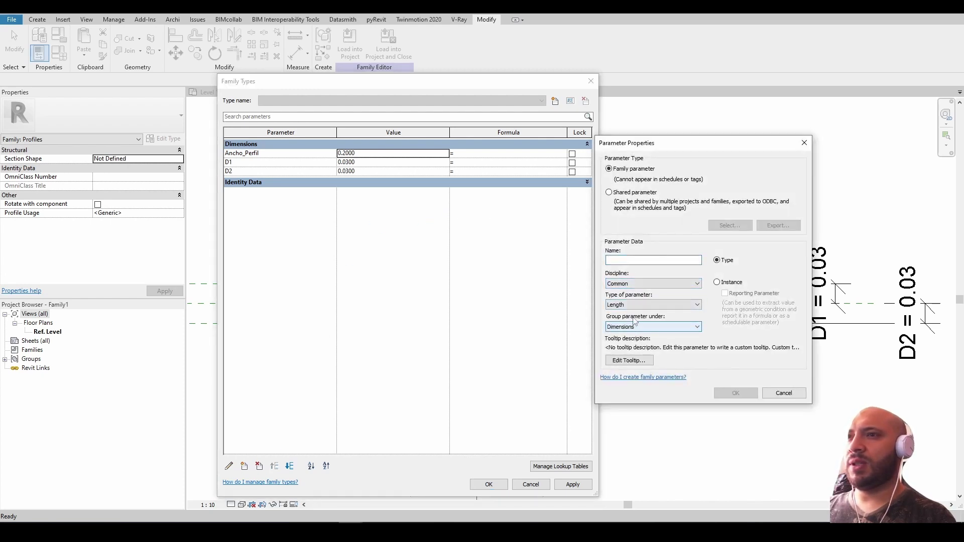
{"action": "left_click", "coordinate": [642, 262]}
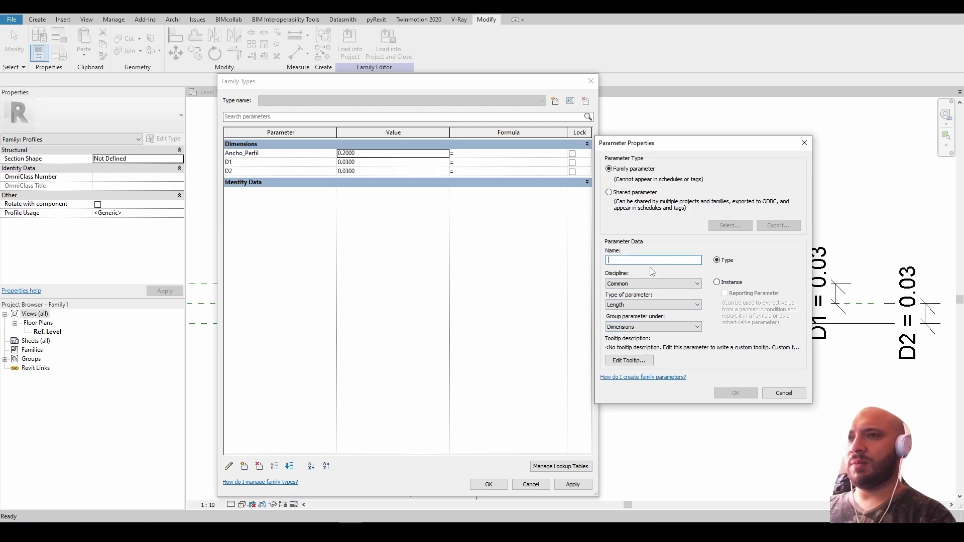
{"action": "type", "text": "E"}
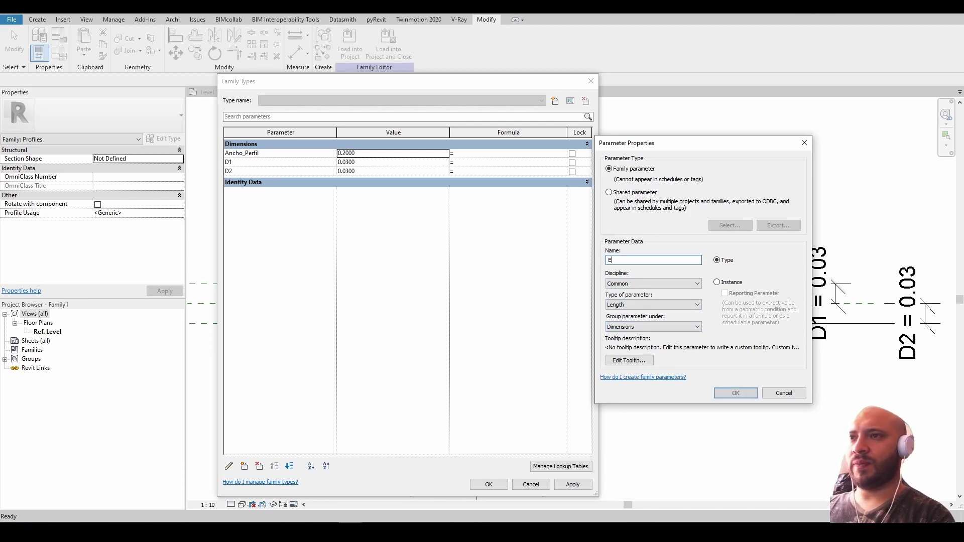
{"action": "type", "text": "SPESOR"}
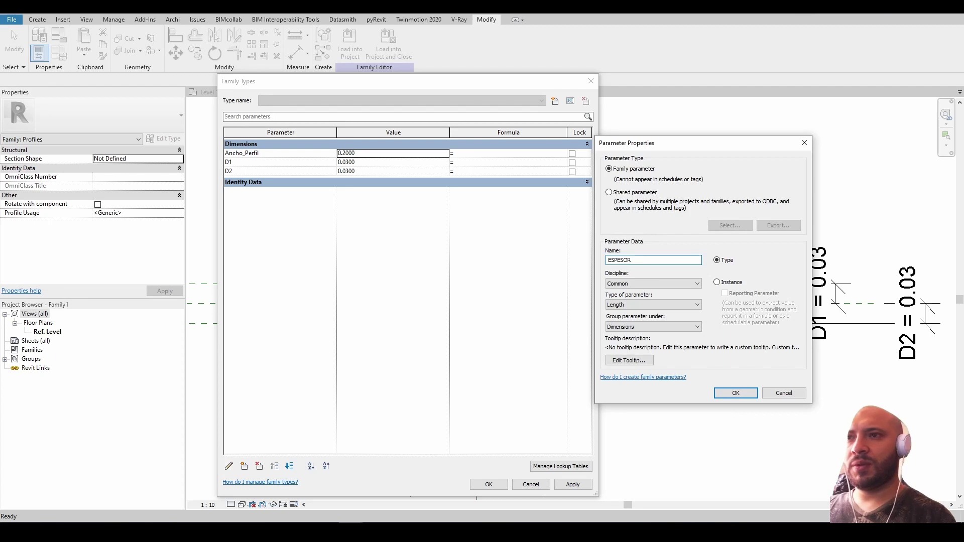
{"action": "left_click", "coordinate": [736, 393]}
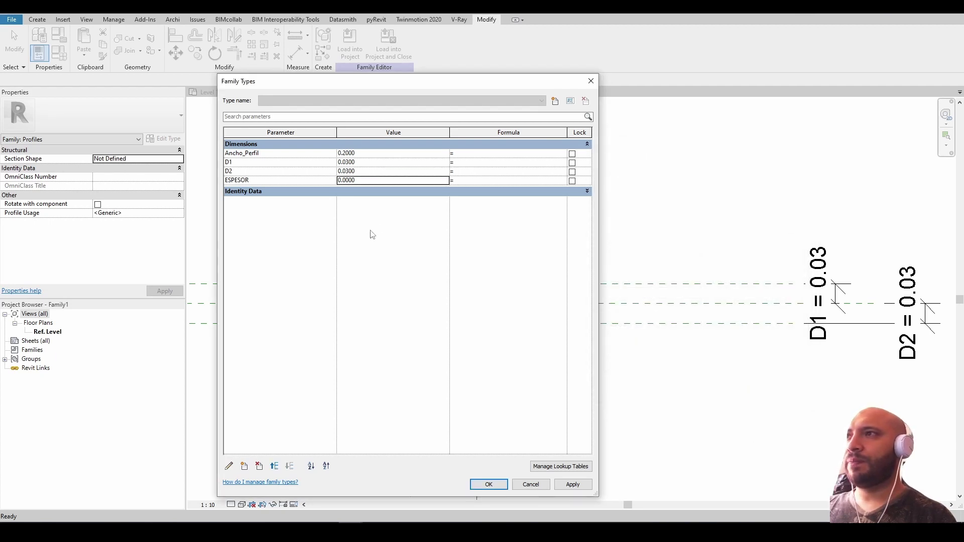
{"action": "left_click", "coordinate": [371, 180]}
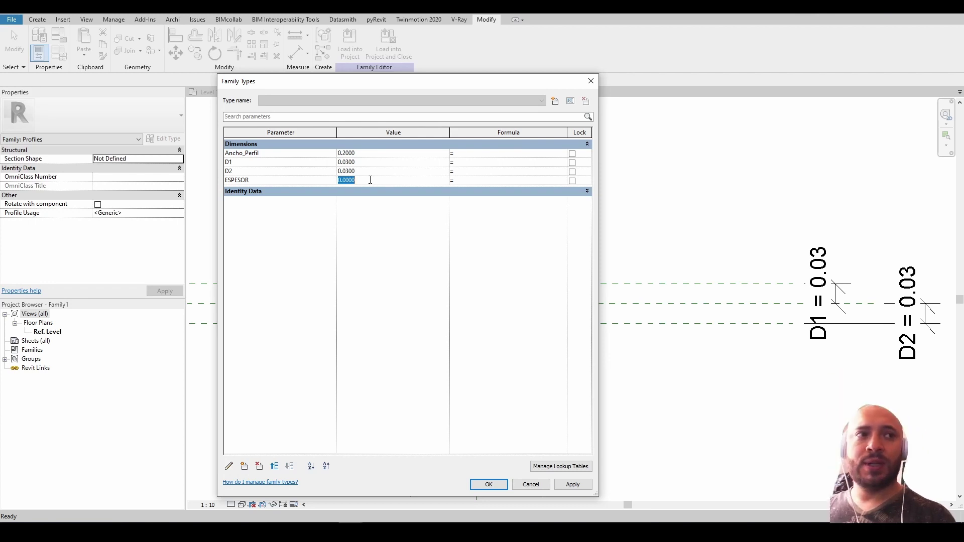
{"action": "type", "text": ".0"}
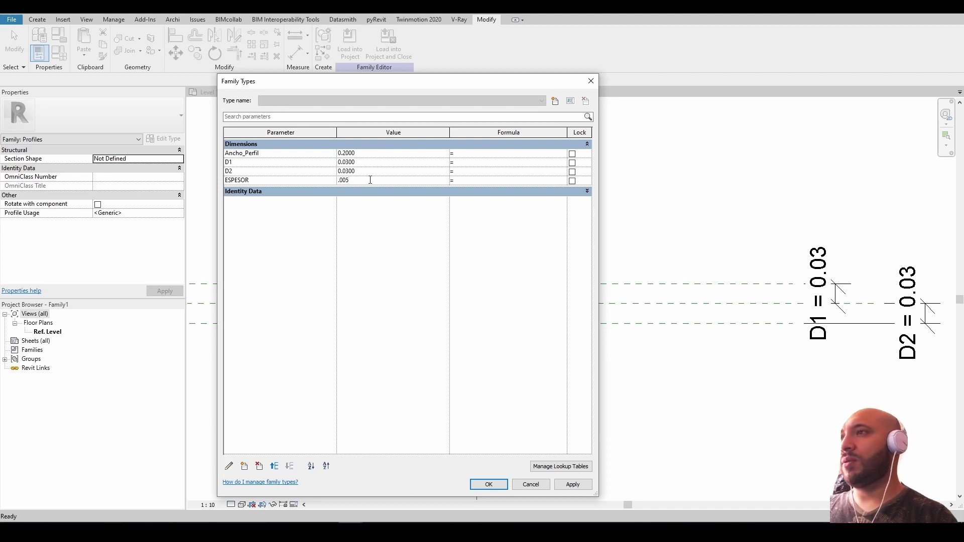
{"action": "left_click", "coordinate": [569, 483]}
{"action": "left_click", "coordinate": [492, 487]}
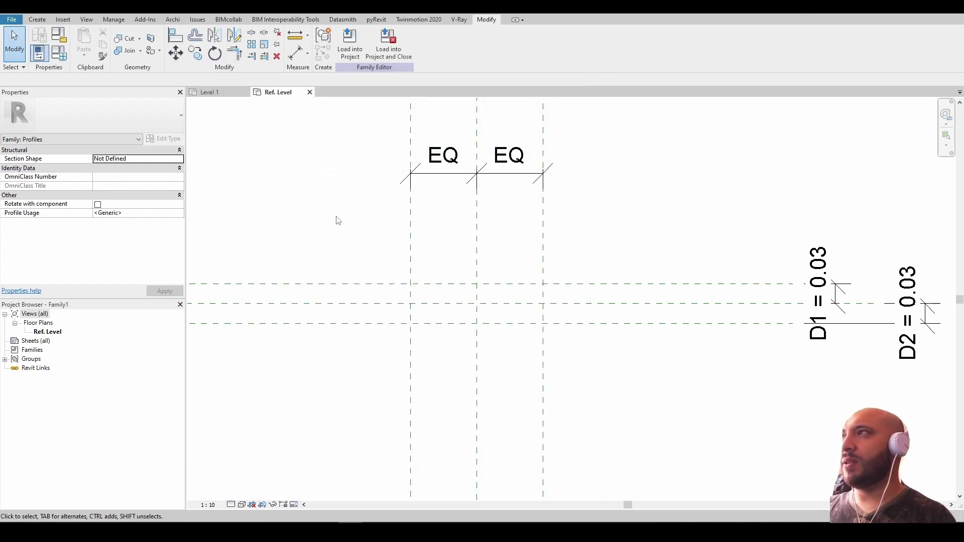
Sketch half the profile: a short flat top, a sloped side and a flat bottom.
{"action": "left_click", "coordinate": [35, 20]}
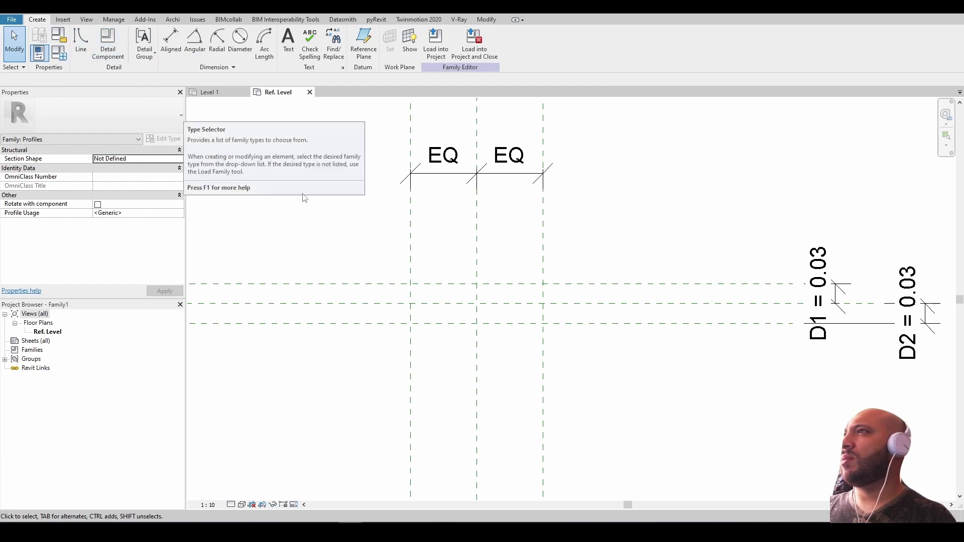
{"action": "left_click", "coordinate": [63, 20]}
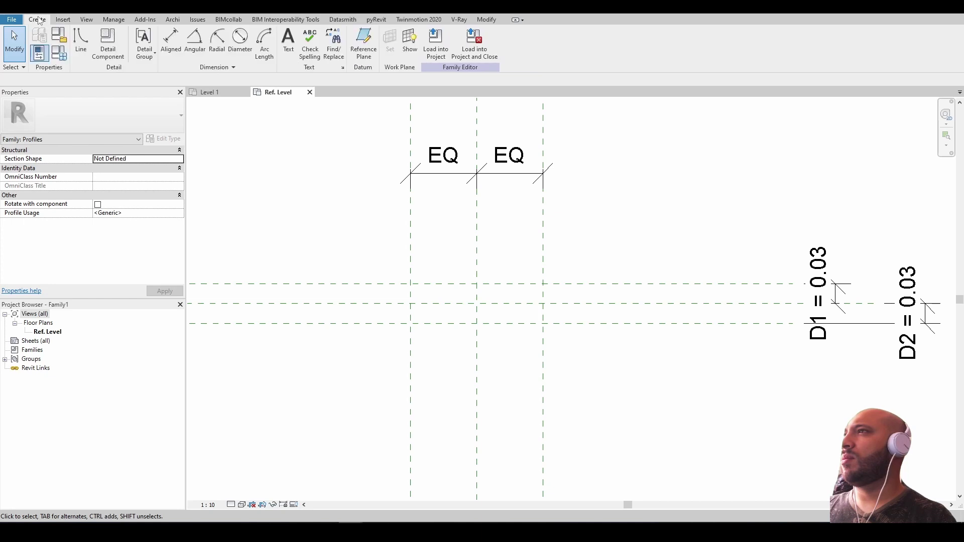
{"action": "left_click", "coordinate": [81, 40]}
{"action": "scroll", "coordinate": [377, 302], "scroll_direction": "up", "scroll_amount": 5}
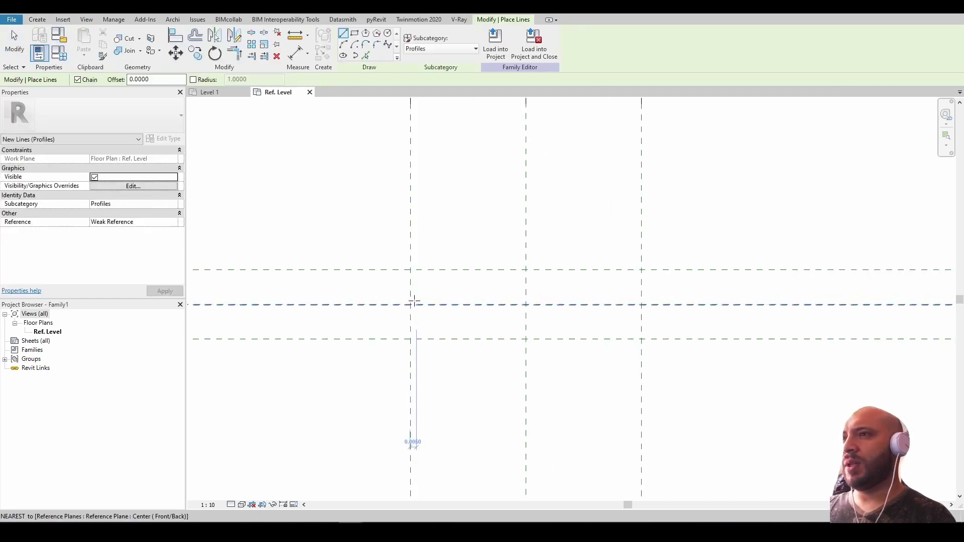
{"action": "scroll", "coordinate": [351, 255], "scroll_direction": "down", "scroll_amount": 2}
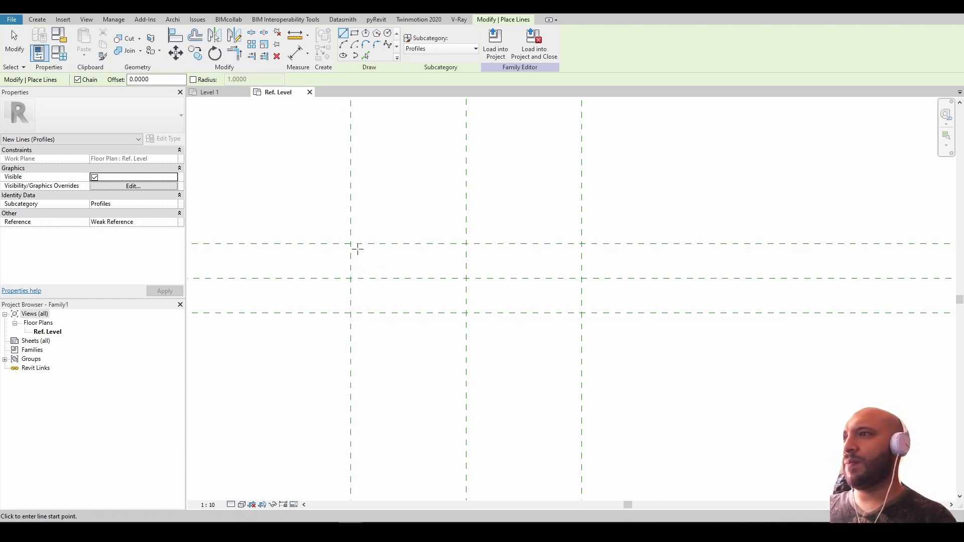
{"action": "left_click", "coordinate": [351, 244]}
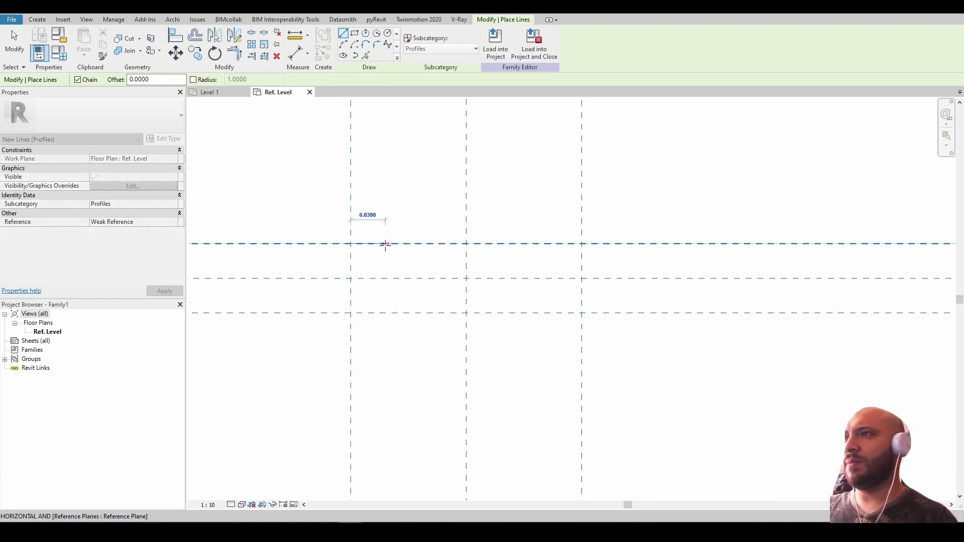
{"action": "left_click", "coordinate": [385, 244]}
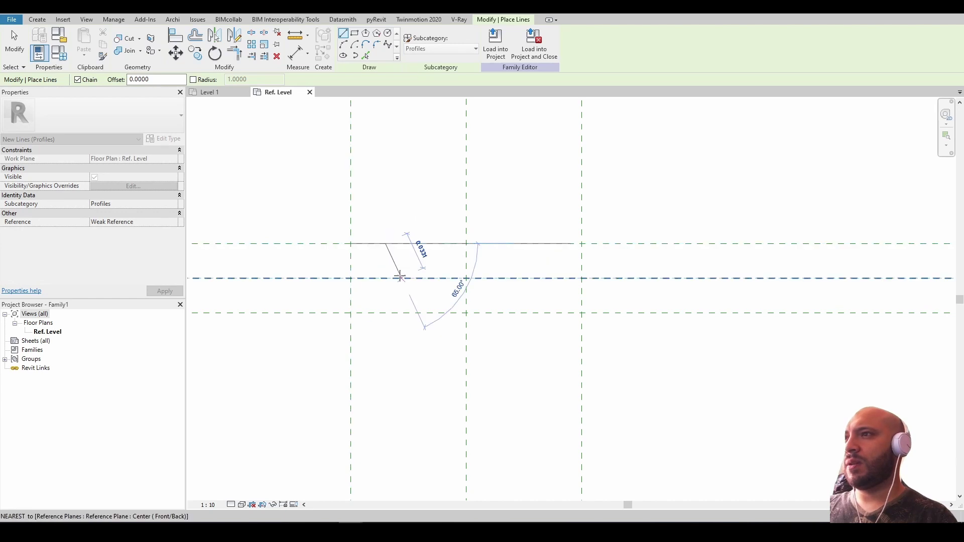
{"action": "left_click", "coordinate": [443, 312]}
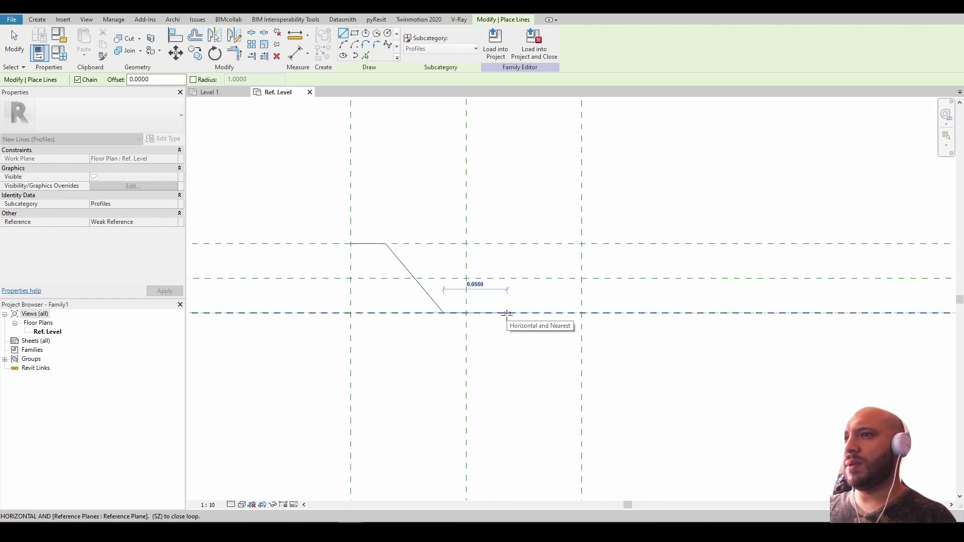
{"action": "left_click", "coordinate": [507, 313]}
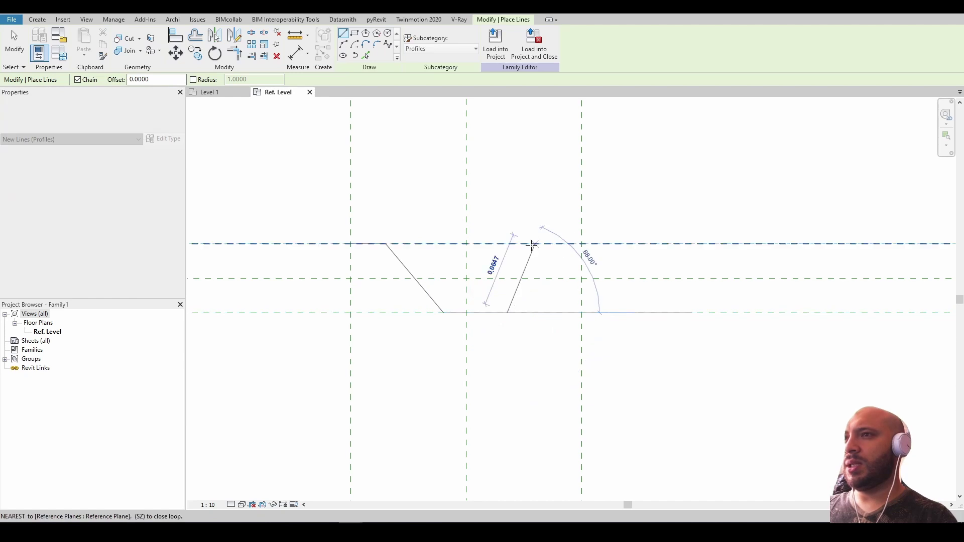
{"action": "key", "text": "Escape"}
{"action": "key", "text": "Escape"}
Mirror the half profile about the centre plane and delete the duplicate bottom line.
{"action": "left_click_drag", "start_coordinate": [295, 207], "coordinate": [448, 343]}
{"action": "key", "text": "d"}
{"action": "key", "text": "m"}
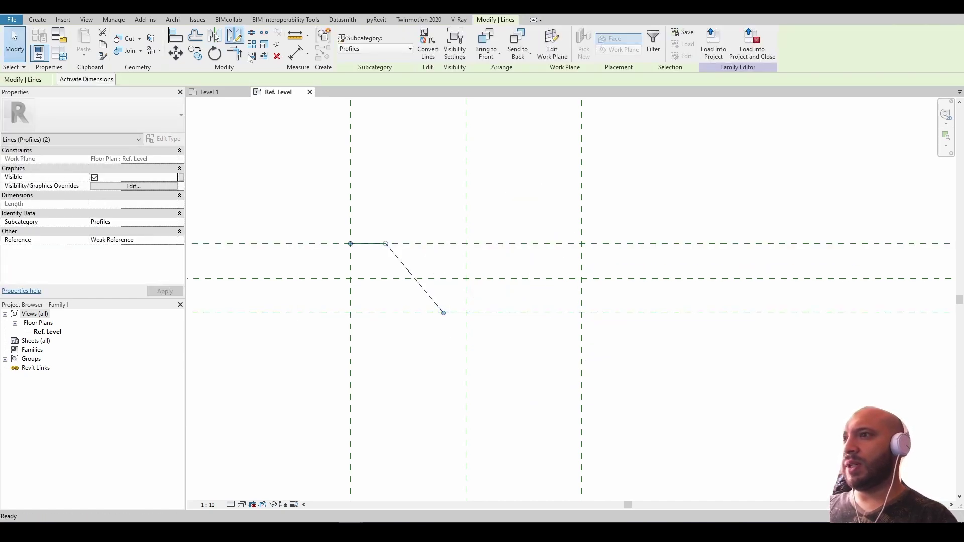
{"action": "left_click", "coordinate": [467, 214]}
{"action": "left_click", "coordinate": [467, 204]}
{"action": "scroll", "coordinate": [503, 327], "scroll_direction": "up", "scroll_amount": 2}
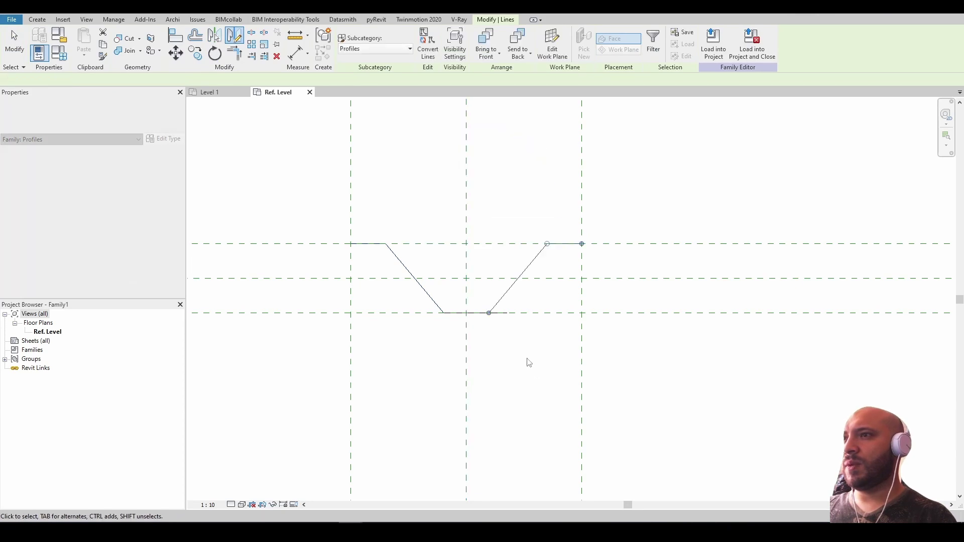
{"action": "left_click", "coordinate": [506, 307]}
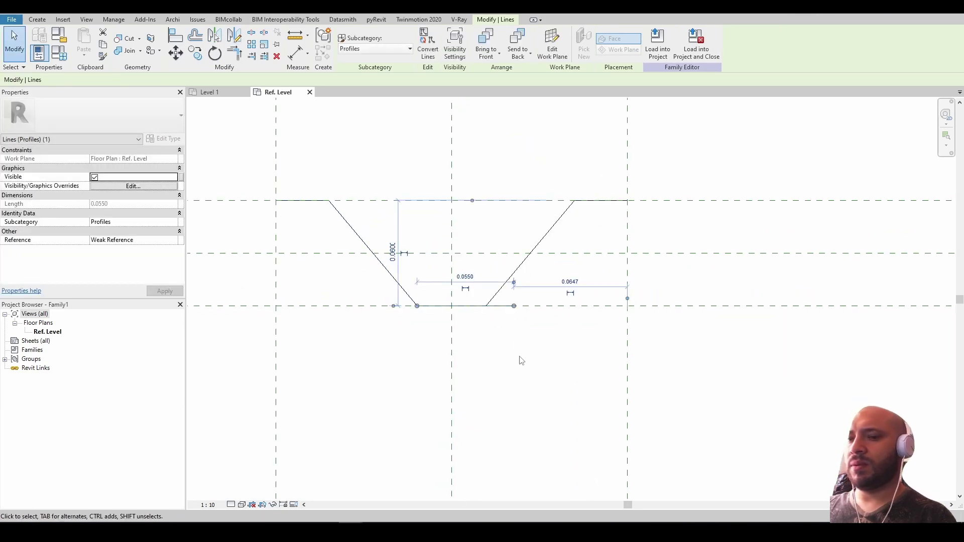
{"action": "key", "text": "Delete"}
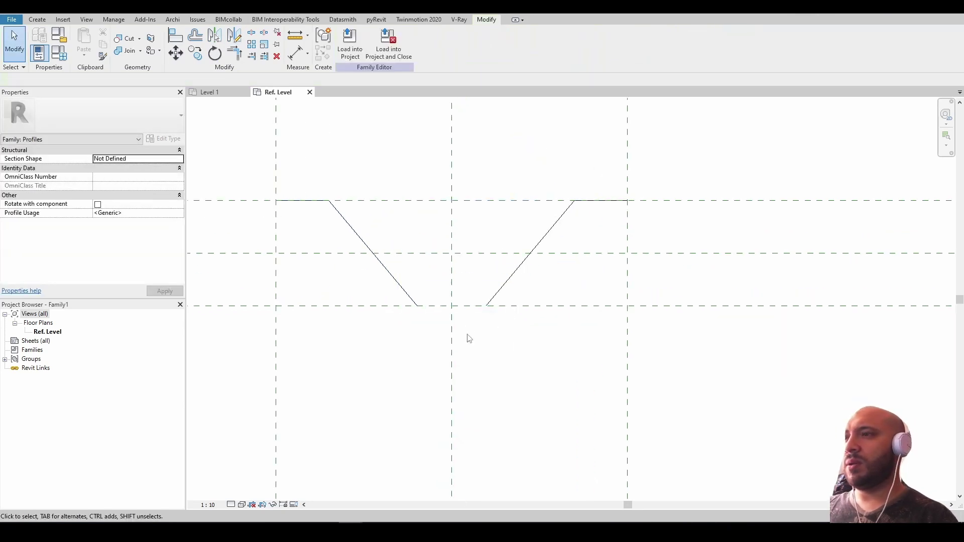
{"action": "left_click", "coordinate": [496, 307]}
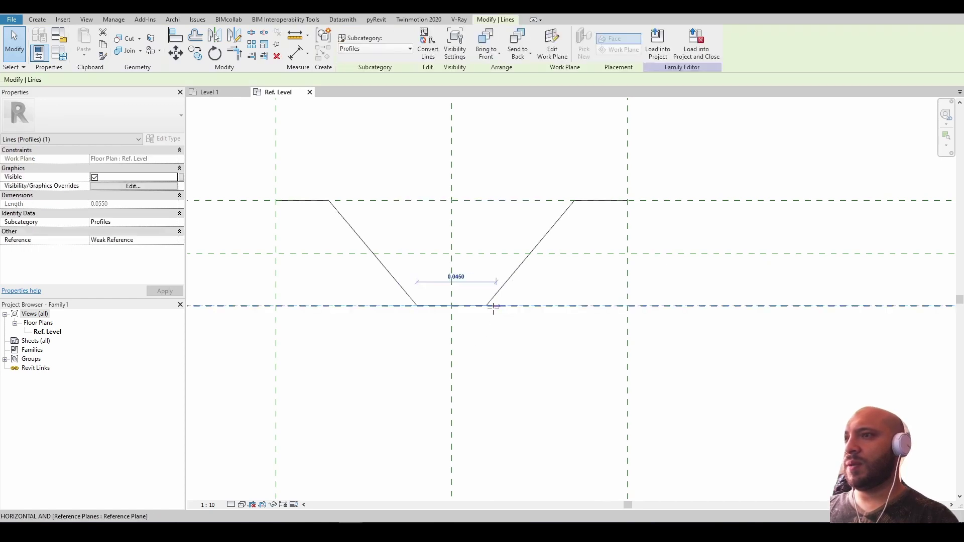
{"action": "left_click", "coordinate": [481, 322]}
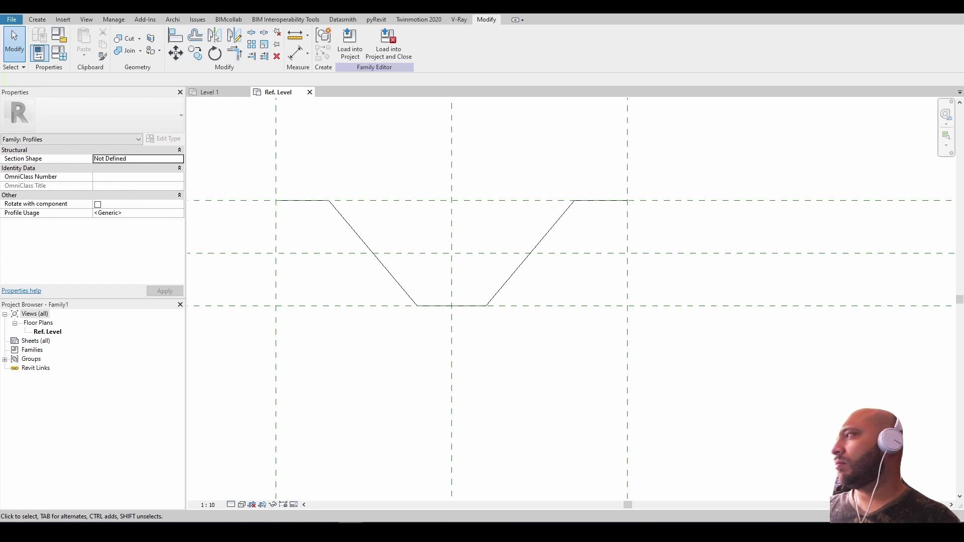
Zoom in on the profile sketch and inspect one of its lines.
{"action": "scroll", "coordinate": [499, 249], "scroll_direction": "down", "scroll_amount": 2}
{"action": "scroll", "coordinate": [500, 254], "scroll_direction": "down", "scroll_amount": 3}
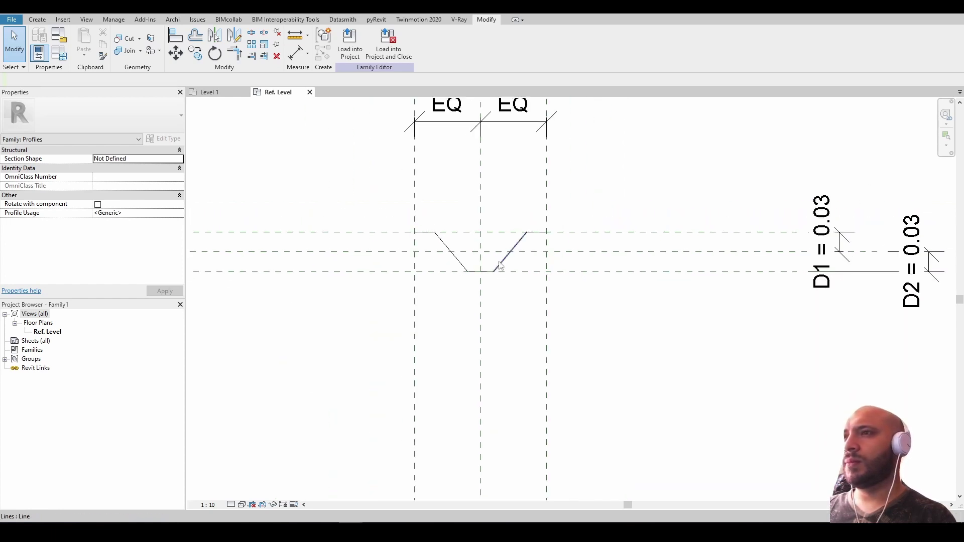
{"action": "scroll", "coordinate": [499, 281], "scroll_direction": "up", "scroll_amount": 2}
{"action": "scroll", "coordinate": [500, 288], "scroll_direction": "up", "scroll_amount": 1}
{"action": "scroll", "coordinate": [502, 290], "scroll_direction": "up", "scroll_amount": 1}
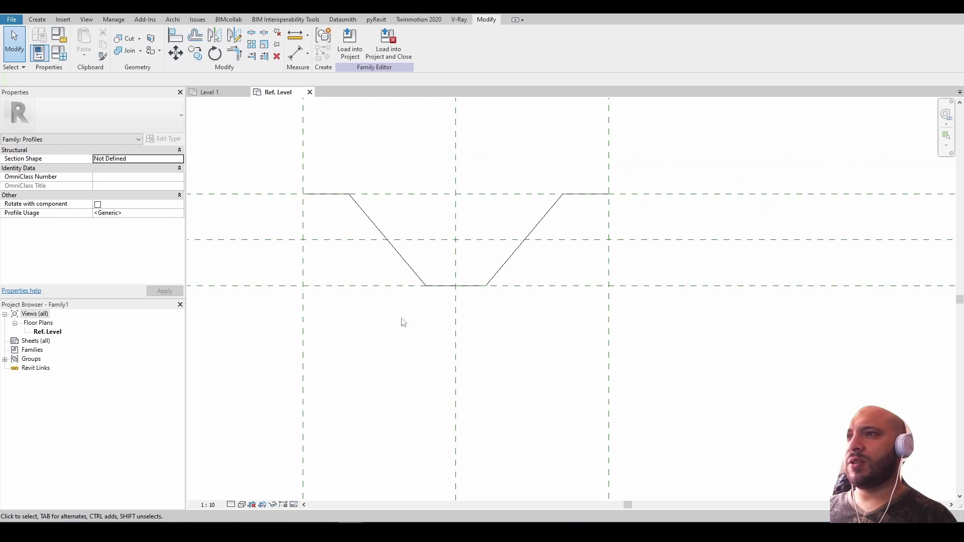
{"action": "scroll", "coordinate": [448, 306], "scroll_direction": "down", "scroll_amount": 2}
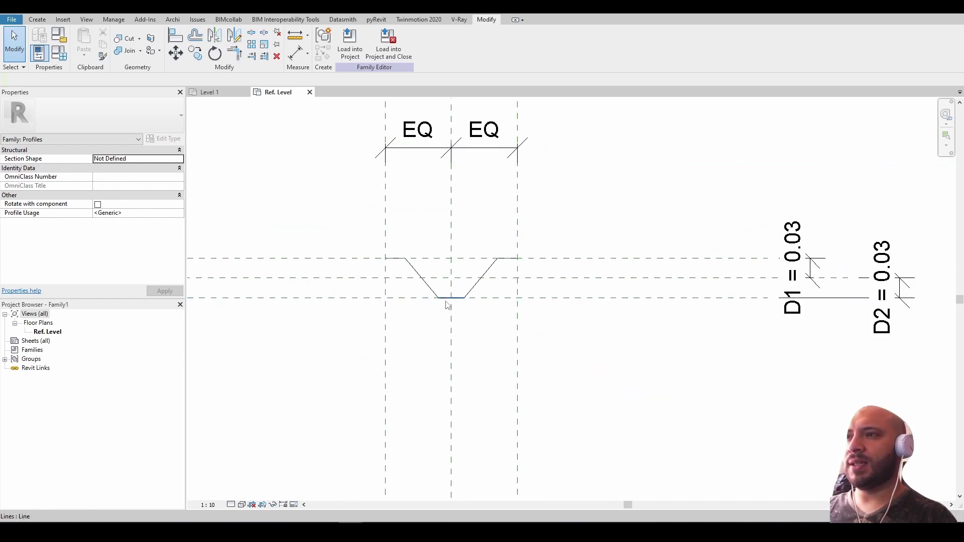
{"action": "scroll", "coordinate": [461, 304], "scroll_direction": "up", "scroll_amount": 1}
{"action": "left_click", "coordinate": [459, 299]}
{"action": "left_click", "coordinate": [505, 347]}
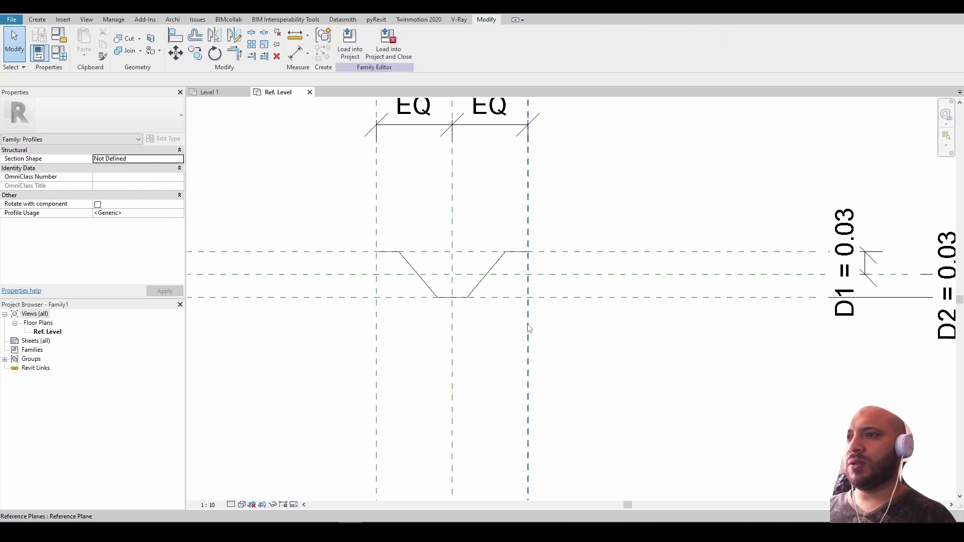
Copy the right vertical reference plane to both ends of the flat bottom edge.
{"action": "left_click", "coordinate": [528, 346]}
{"action": "mouse_move", "coordinate": [528, 301]}
{"action": "left_mouse_down"}
{"action": "mouse_move", "coordinate": [412, 276]}
{"action": "mouse_move", "coordinate": [527, 301]}
{"action": "left_mouse_up"}
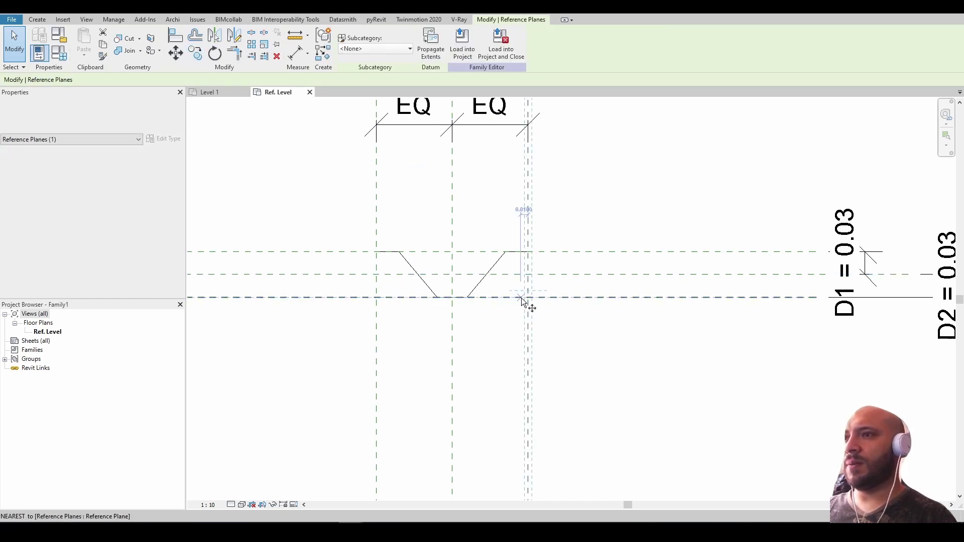
{"action": "key", "text": "c"}
{"action": "key", "text": "o"}
{"action": "left_click", "coordinate": [530, 302]}
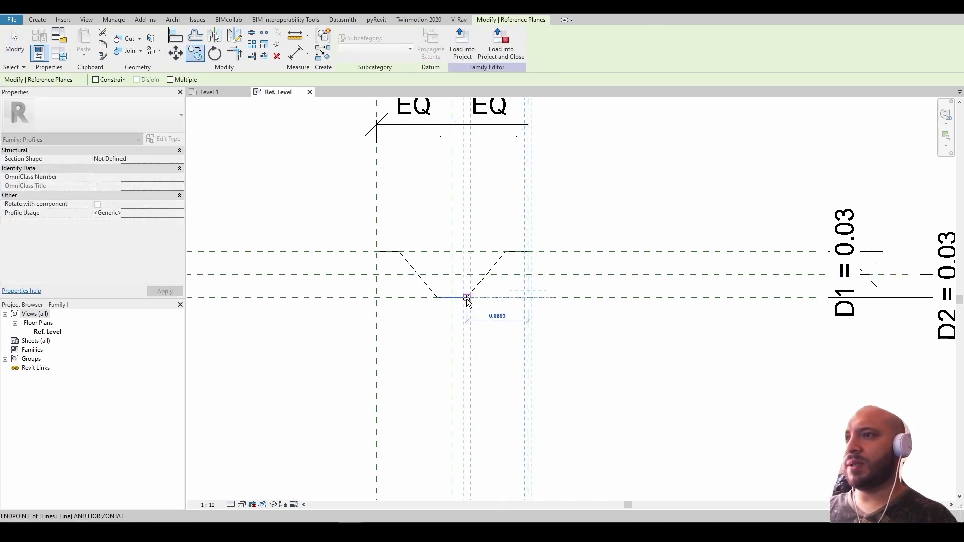
{"action": "left_click", "coordinate": [470, 298]}
{"action": "left_click", "coordinate": [467, 296]}
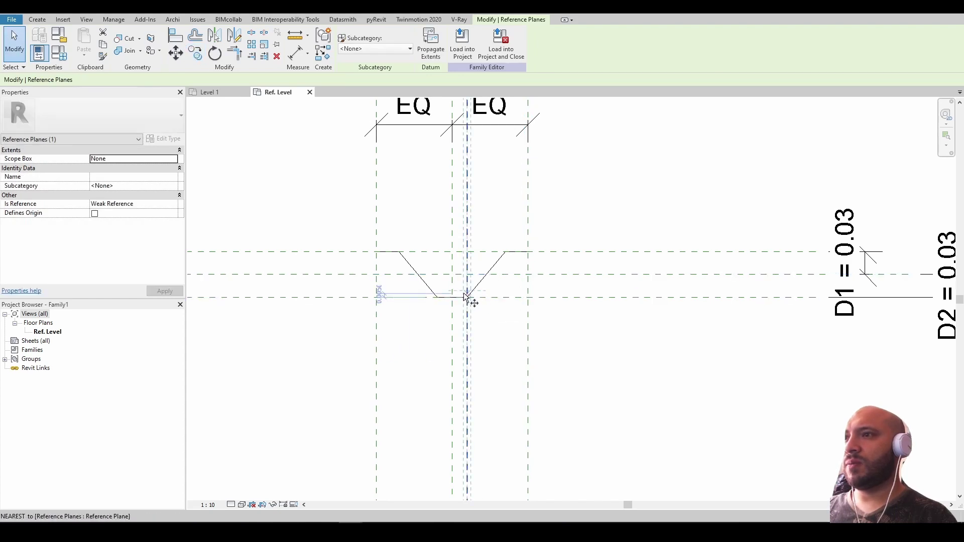
{"action": "left_click", "coordinate": [437, 297]}
{"action": "key", "text": "Escape"}
{"action": "key", "text": "Escape"}
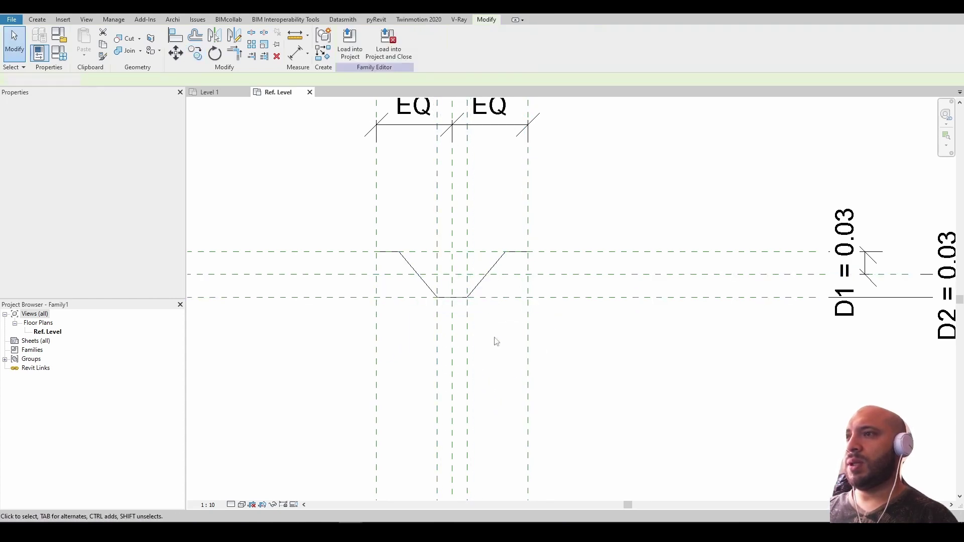
{"action": "left_click", "coordinate": [295, 52]}
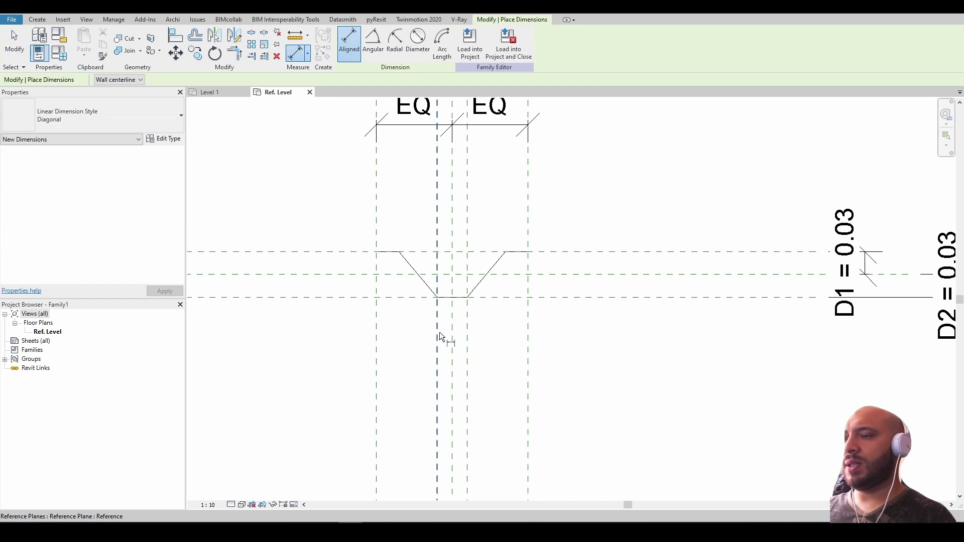
Dimension the vertical reference planes and set the dimension segments equal.
{"action": "scroll", "coordinate": [439, 333], "scroll_direction": "down", "scroll_amount": 2}
{"action": "middle_click_drag", "start_coordinate": [454, 470], "coordinate": [416, 267]}
{"action": "left_click", "coordinate": [415, 241]}
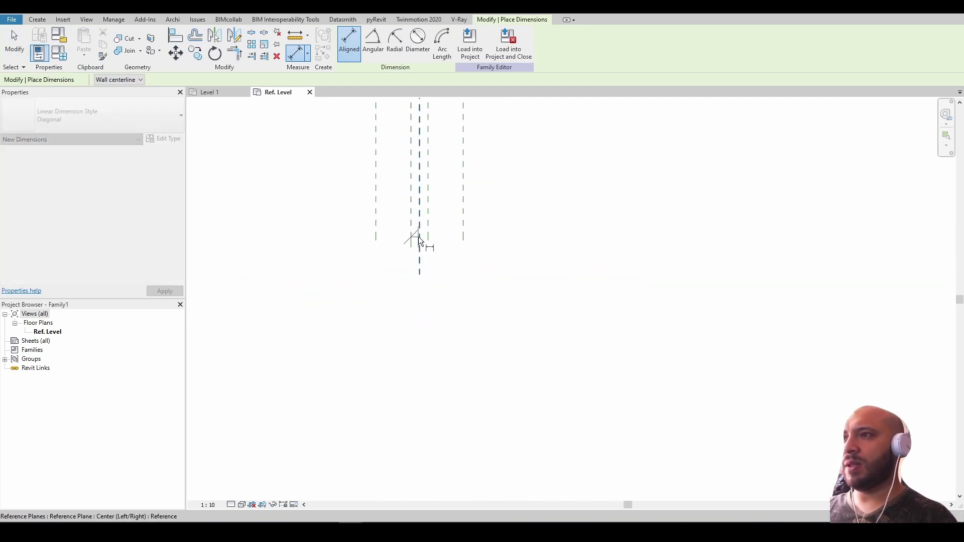
{"action": "left_click", "coordinate": [429, 234]}
{"action": "left_click", "coordinate": [448, 314]}
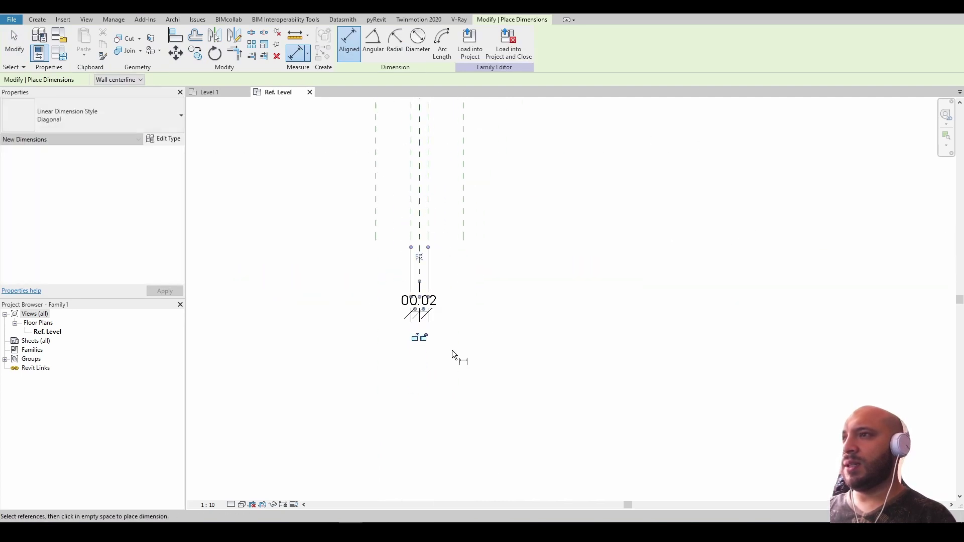
{"action": "left_click", "coordinate": [420, 258]}
{"action": "middle_click_drag", "start_coordinate": [460, 264], "coordinate": [494, 367]}
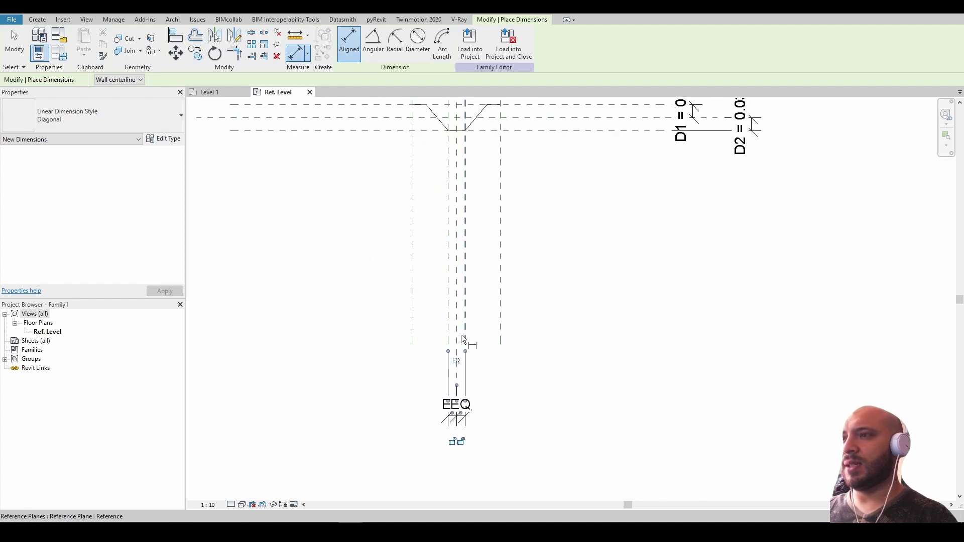
{"action": "scroll", "coordinate": [461, 334], "scroll_direction": "up", "scroll_amount": 2}
{"action": "scroll", "coordinate": [457, 270], "scroll_direction": "down", "scroll_amount": 2}
Dimension the 0.04 flat bottom width and label it with type parameter D0.
{"action": "left_click", "coordinate": [452, 245]}
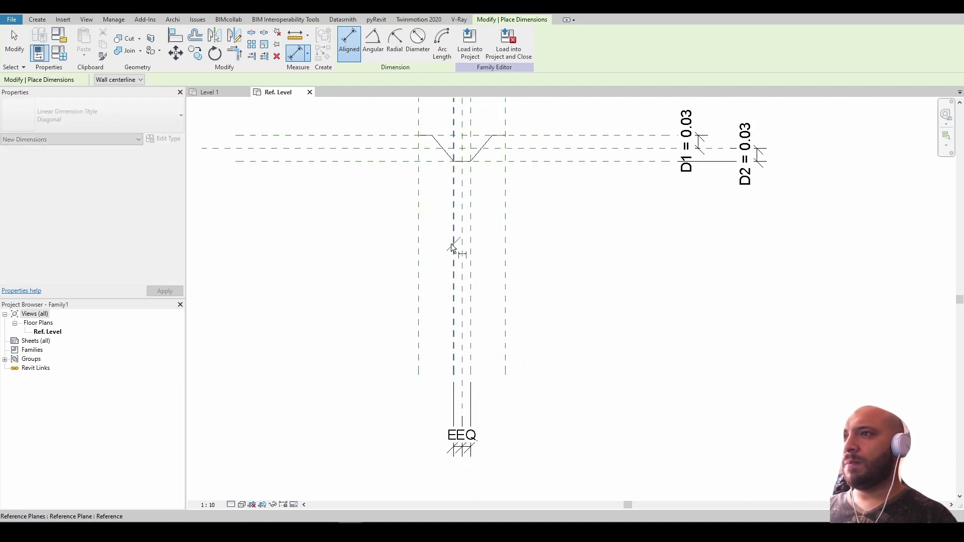
{"action": "left_click", "coordinate": [472, 332]}
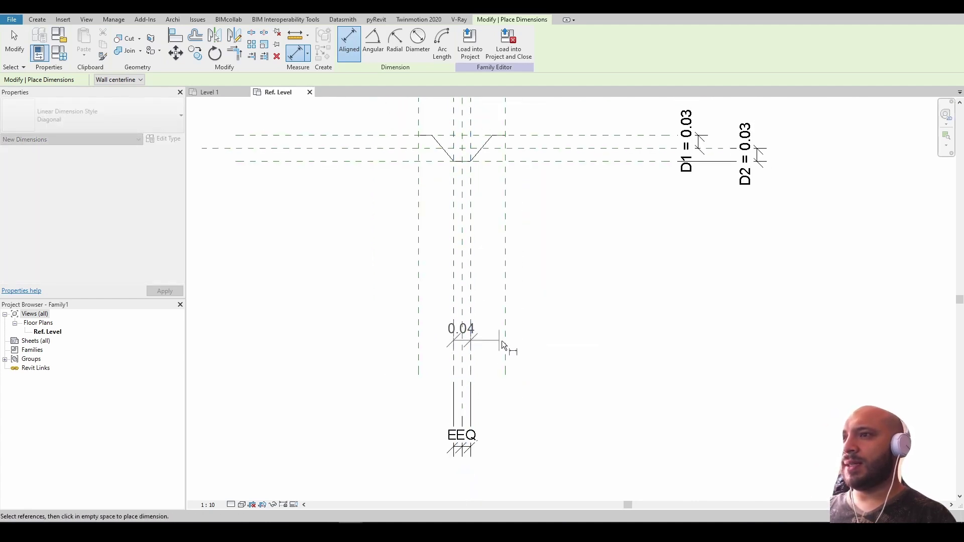
{"action": "left_click", "coordinate": [589, 347]}
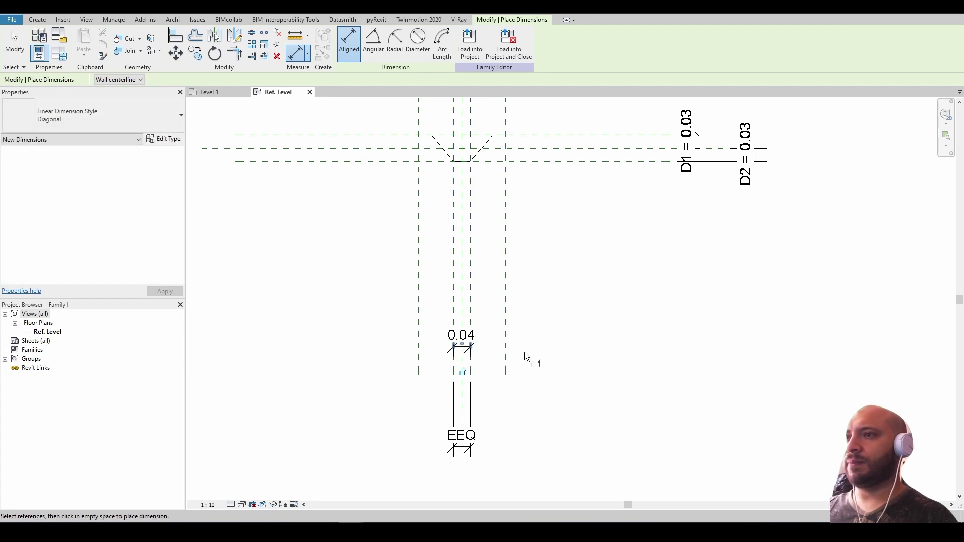
{"action": "middle_click_drag", "start_coordinate": [480, 333], "coordinate": [497, 377]}
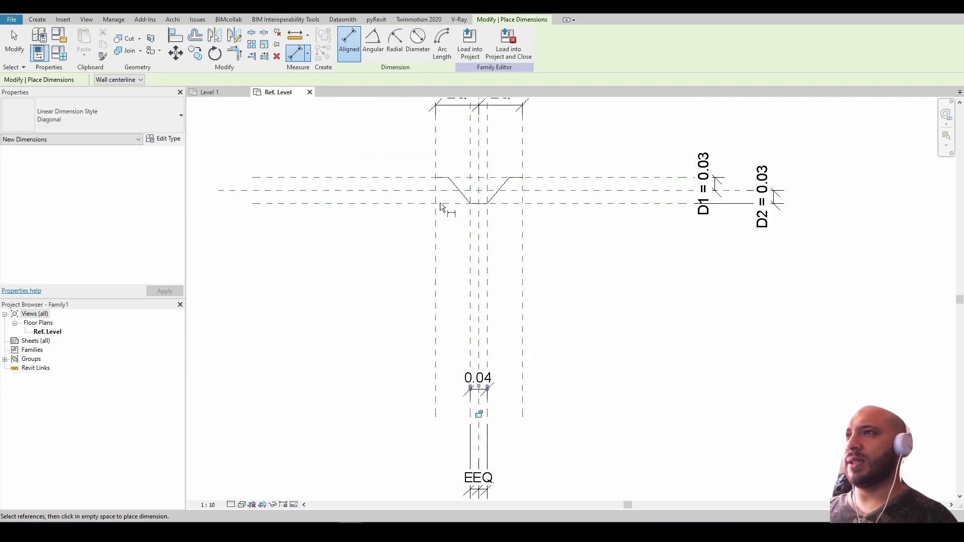
{"action": "key", "text": "Escape"}
{"action": "key", "text": "Escape"}
{"action": "left_click", "coordinate": [488, 400]}
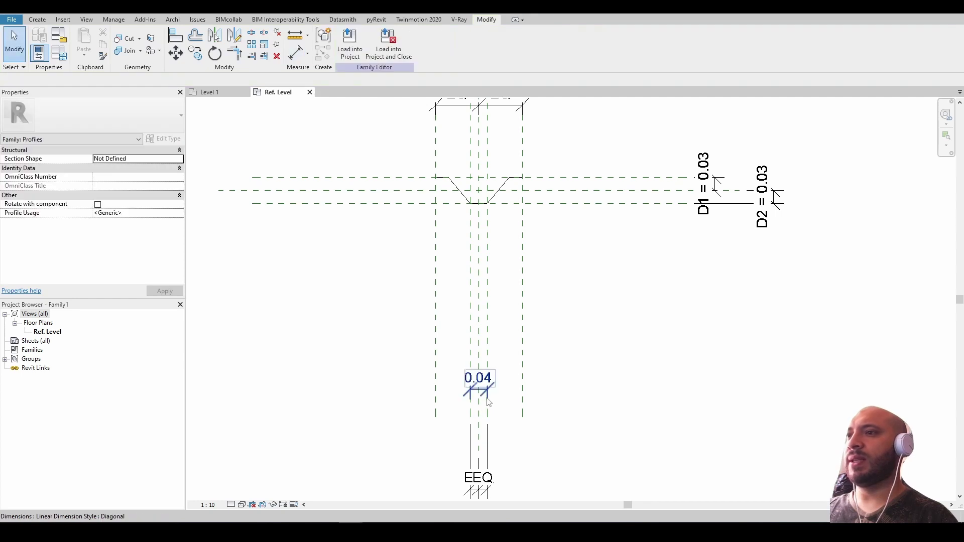
{"action": "left_click", "coordinate": [483, 394]}
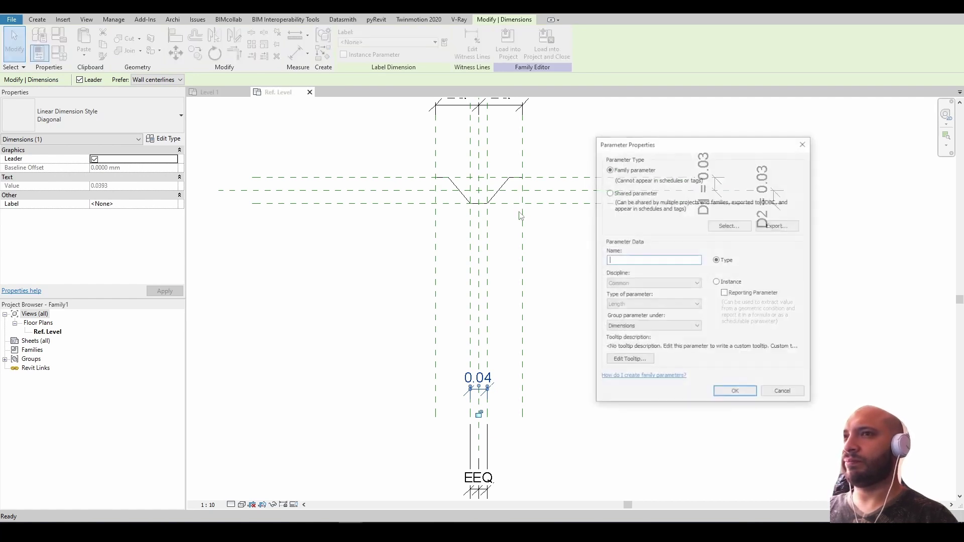
{"action": "type", "text": "D0"}
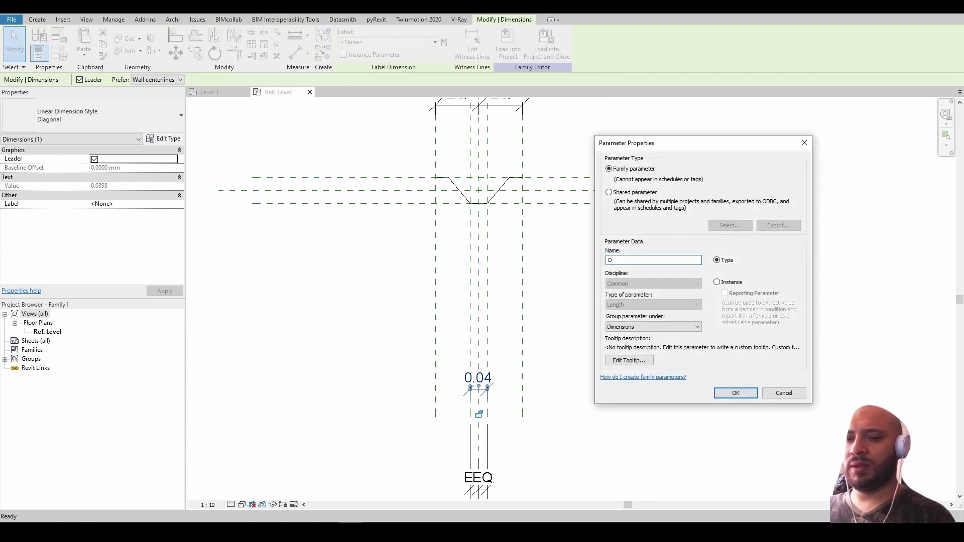
{"action": "left_click", "coordinate": [737, 396]}
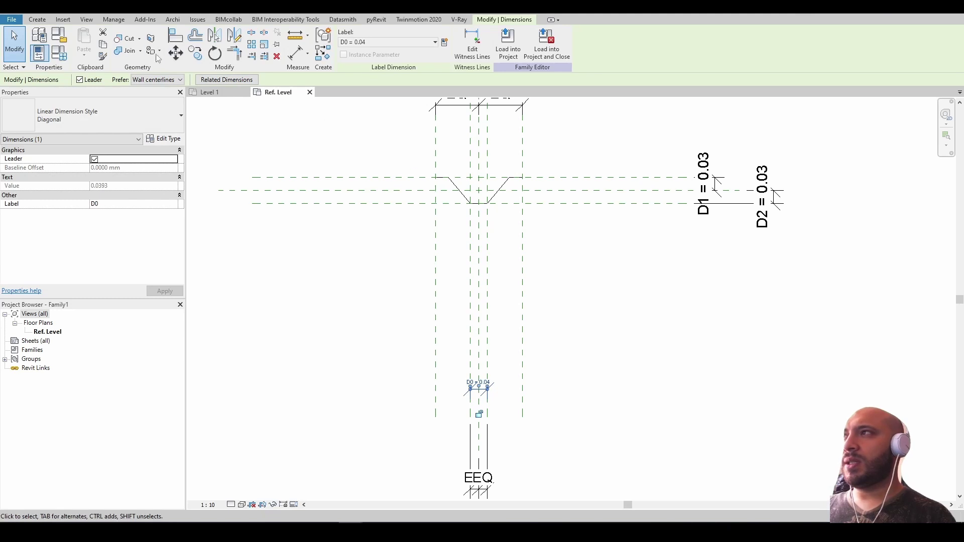
Change D0 from 0.0393 to 0.06 in Family Types and apply it.
{"action": "left_click", "coordinate": [59, 53]}
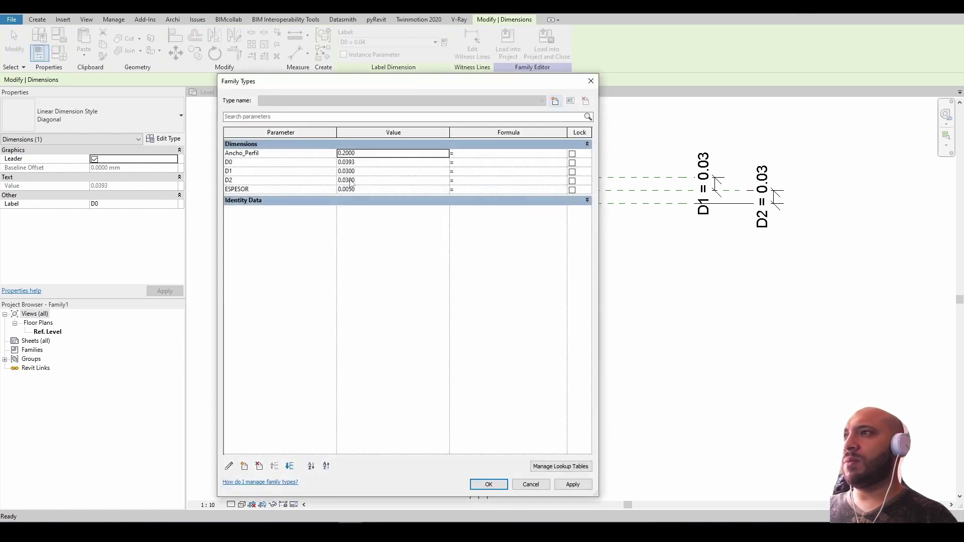
{"action": "left_click", "coordinate": [357, 162]}
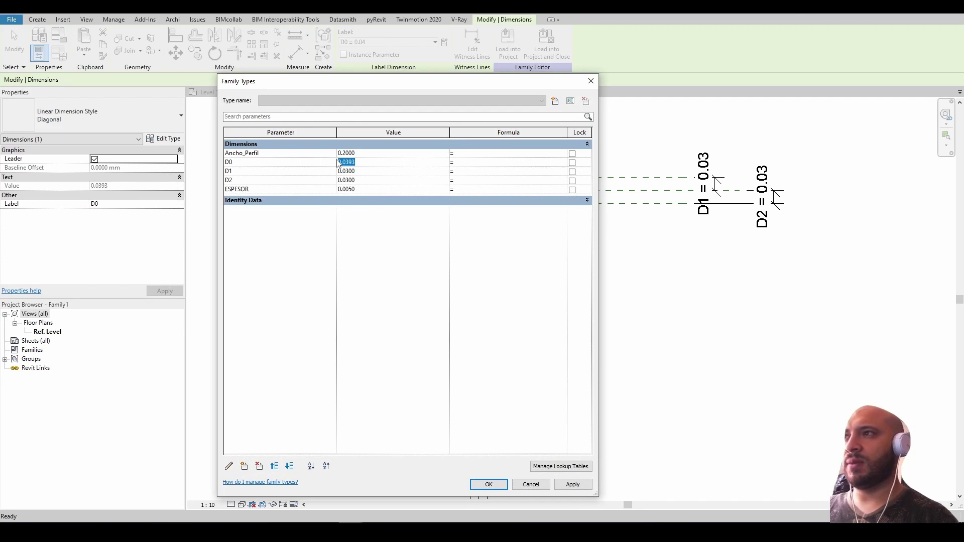
{"action": "key", "text": "BackSpace"}
{"action": "type", "text": ".06"}
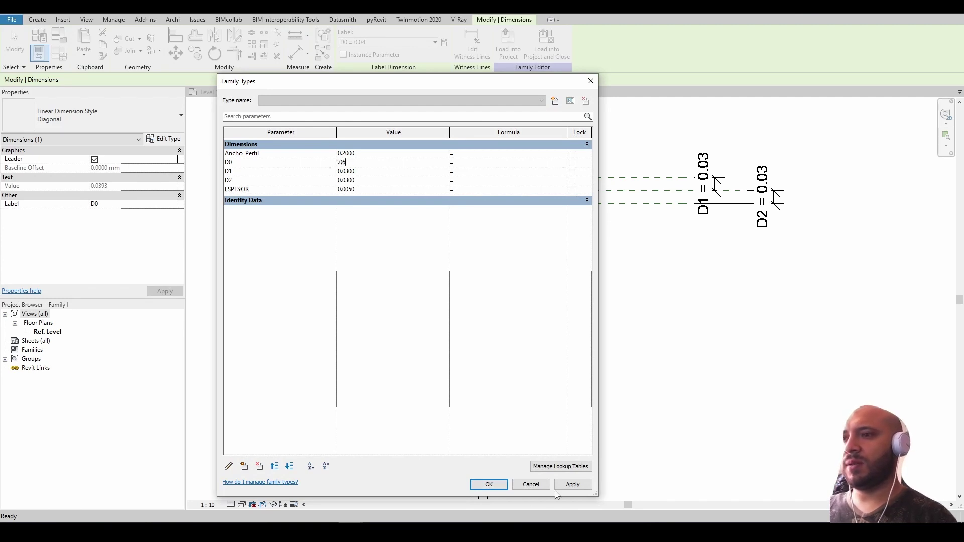
{"action": "left_click", "coordinate": [559, 486]}
{"action": "left_click", "coordinate": [490, 485]}
{"action": "left_click", "coordinate": [607, 387]}
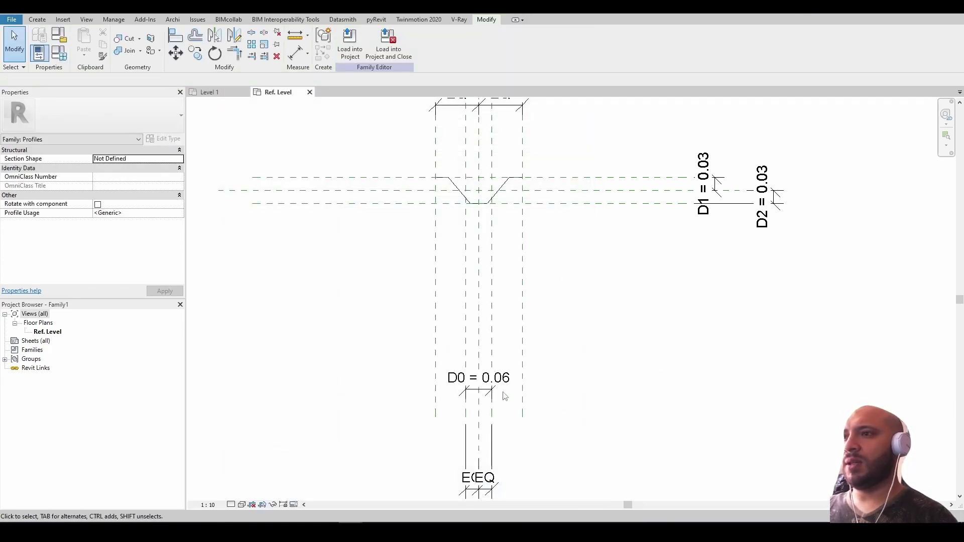
{"action": "scroll", "coordinate": [478, 356], "scroll_direction": "up", "scroll_amount": 2}
{"action": "scroll", "coordinate": [497, 255], "scroll_direction": "up", "scroll_amount": 2}
{"action": "scroll", "coordinate": [491, 281], "scroll_direction": "up", "scroll_amount": 2}
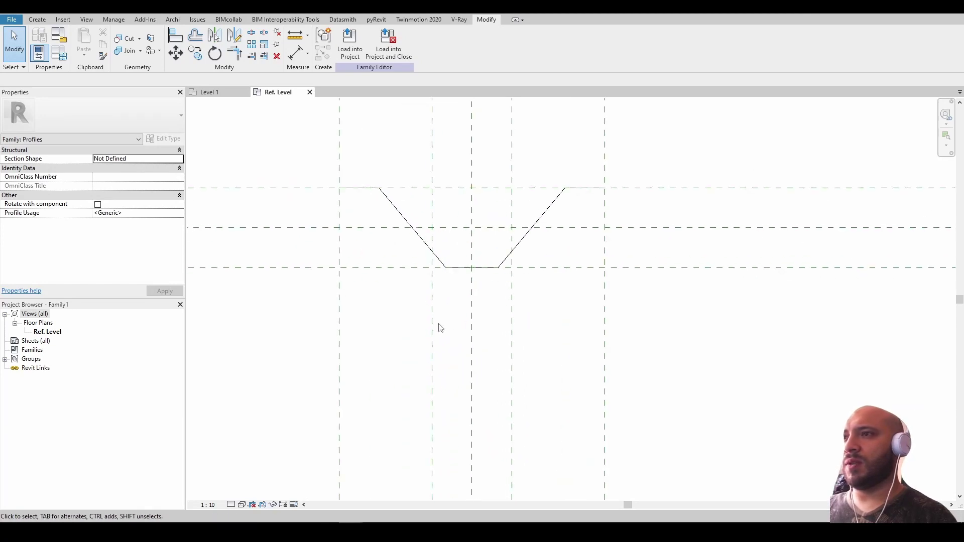
Drag the left sloped line and bottom line ends onto the reference plane intersections.
{"action": "middle_click_drag", "start_coordinate": [492, 306], "coordinate": [492, 369]}
{"action": "mouse_move", "coordinate": [441, 327]}
{"action": "left_mouse_down"}
{"action": "mouse_move", "coordinate": [460, 344]}
{"action": "mouse_move", "coordinate": [435, 337]}
{"action": "left_mouse_up"}
{"action": "scroll", "coordinate": [442, 327], "scroll_direction": "up", "scroll_amount": 2}
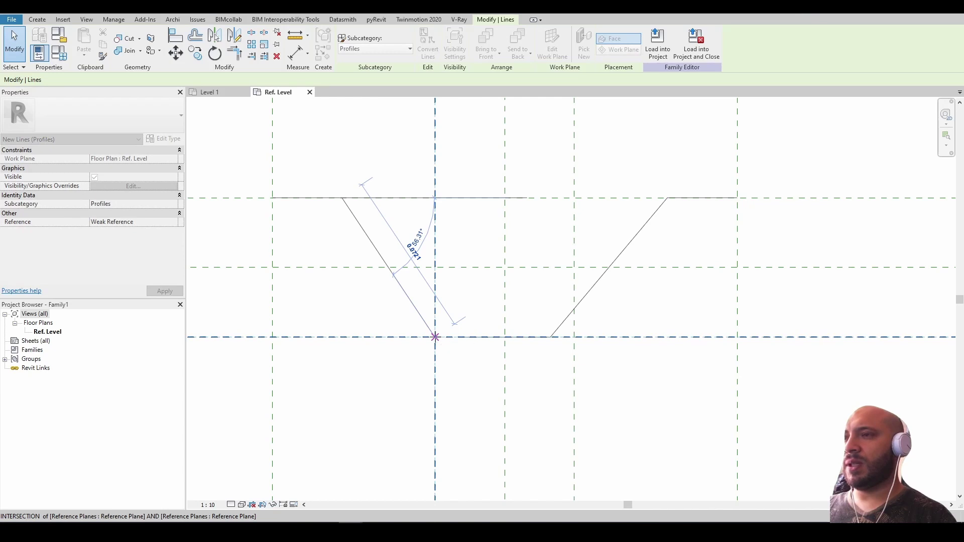
{"action": "left_click", "coordinate": [480, 392]}
{"action": "left_click", "coordinate": [484, 338]}
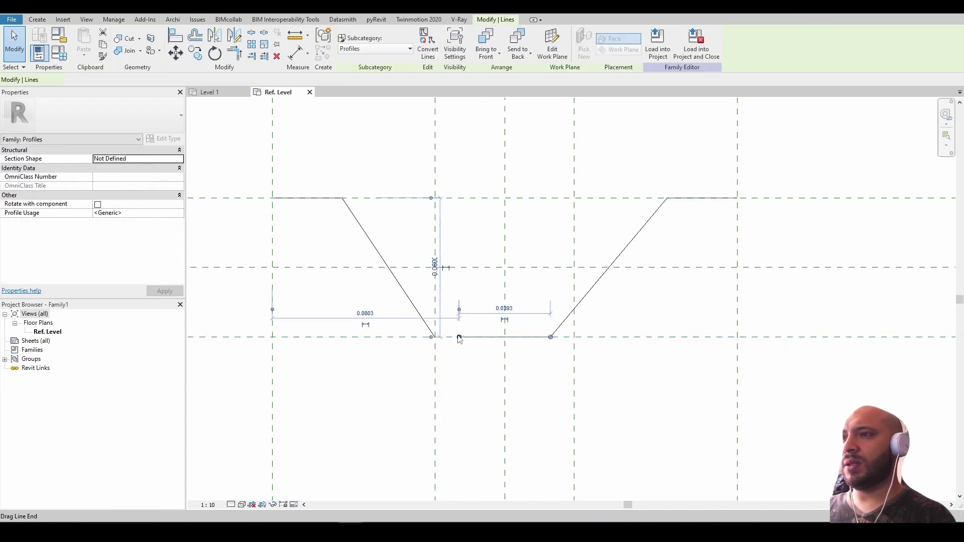
{"action": "left_click_drag", "start_coordinate": [459, 339], "coordinate": [435, 336]}
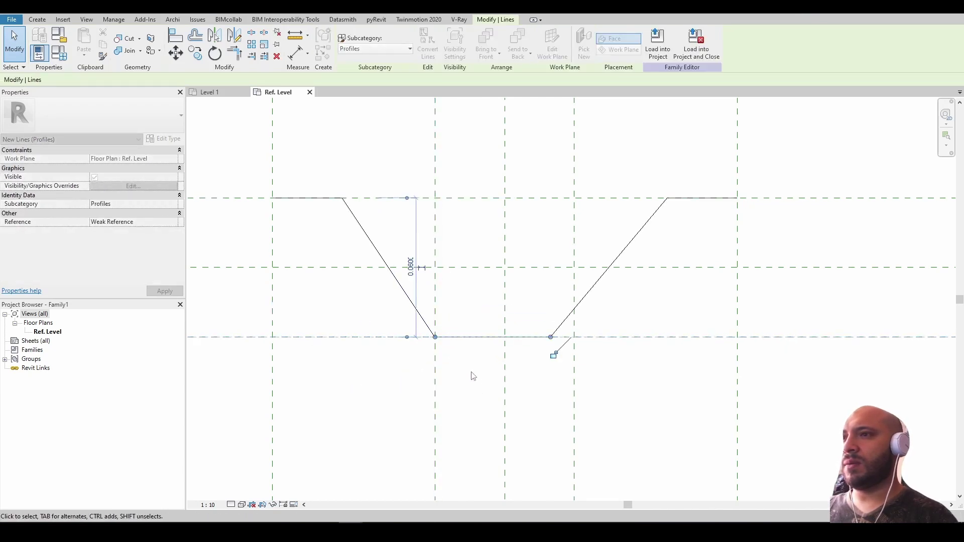
{"action": "left_click", "coordinate": [550, 375]}
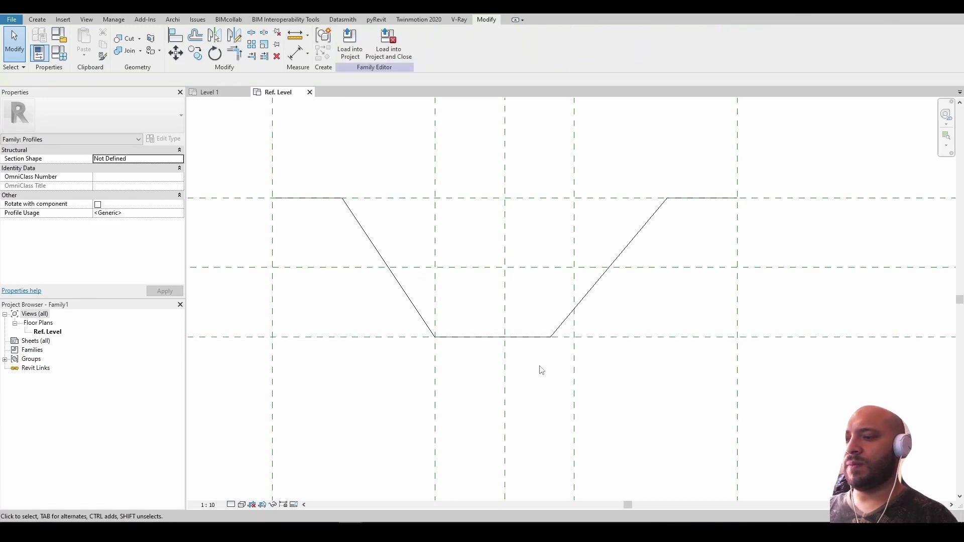
Move both sloped lines' lower ends onto the intersections to close the trapezoid.
{"action": "key", "text": "a"}
{"action": "key", "text": "l"}
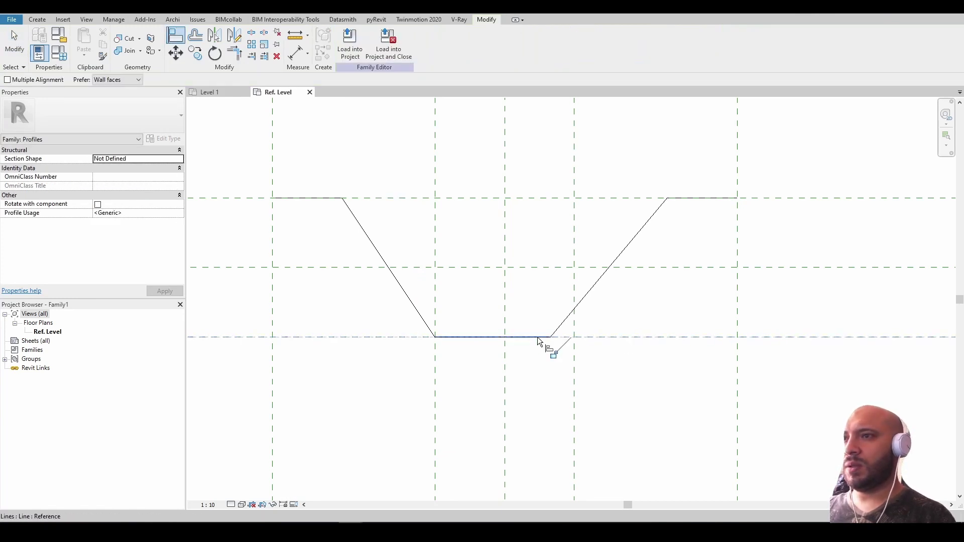
{"action": "key", "text": "Escape"}
{"action": "left_click", "coordinate": [554, 333]}
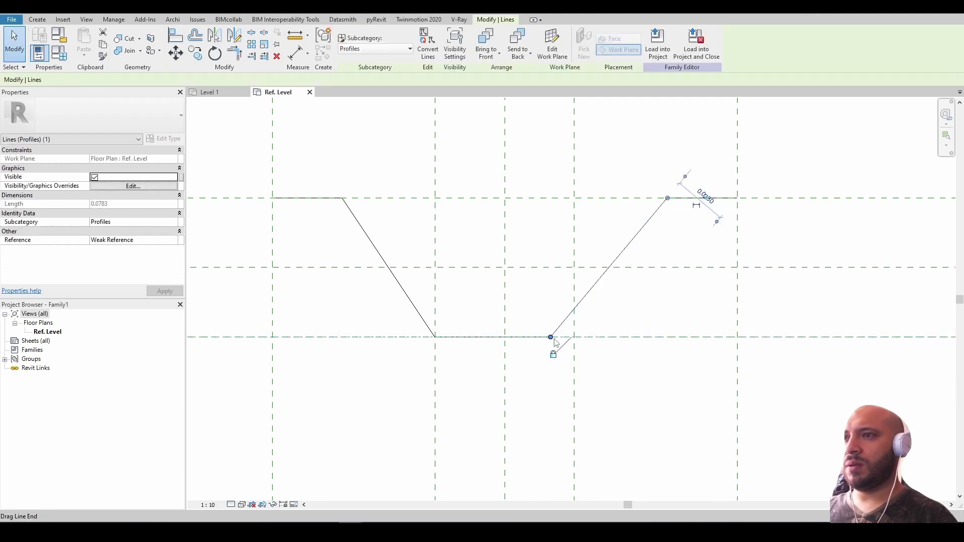
{"action": "left_click_drag", "start_coordinate": [552, 337], "coordinate": [574, 337]}
{"action": "left_click", "coordinate": [574, 337]}
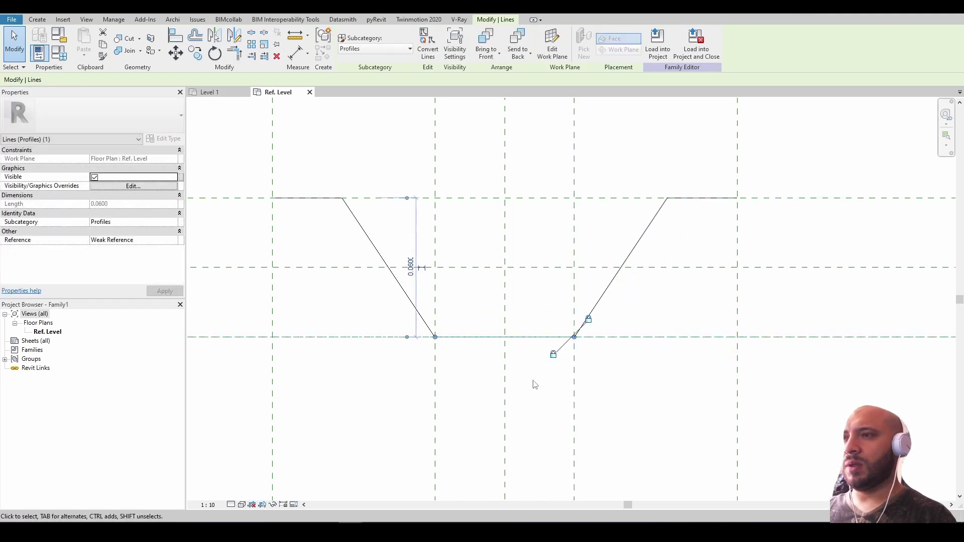
{"action": "left_click", "coordinate": [414, 327]}
{"action": "left_click_drag", "start_coordinate": [437, 341], "coordinate": [435, 337]}
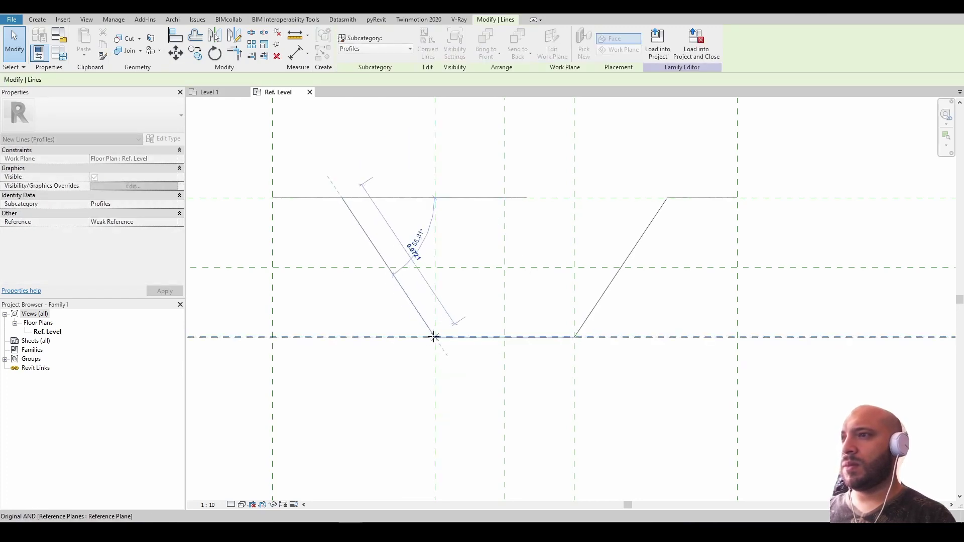
{"action": "key", "text": "Escape"}
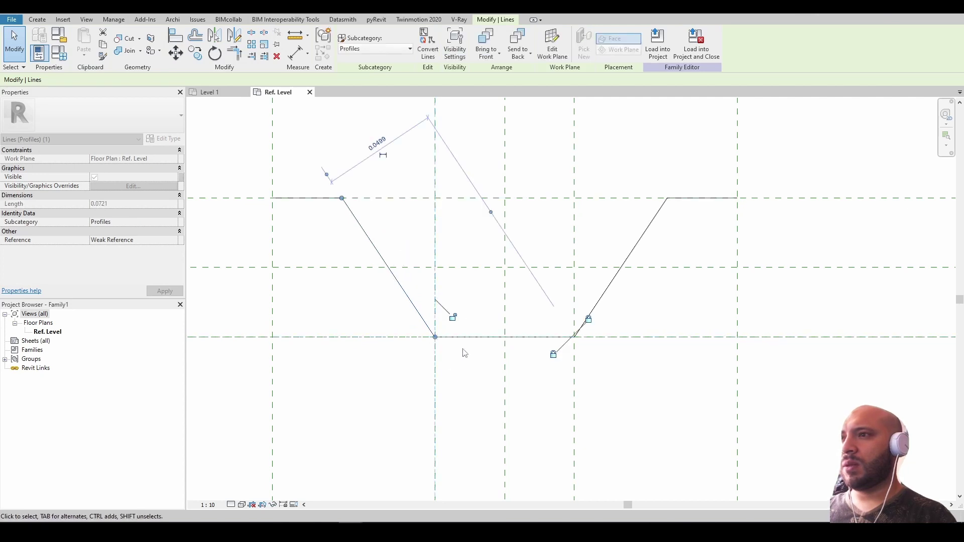
{"action": "key", "text": "Escape"}
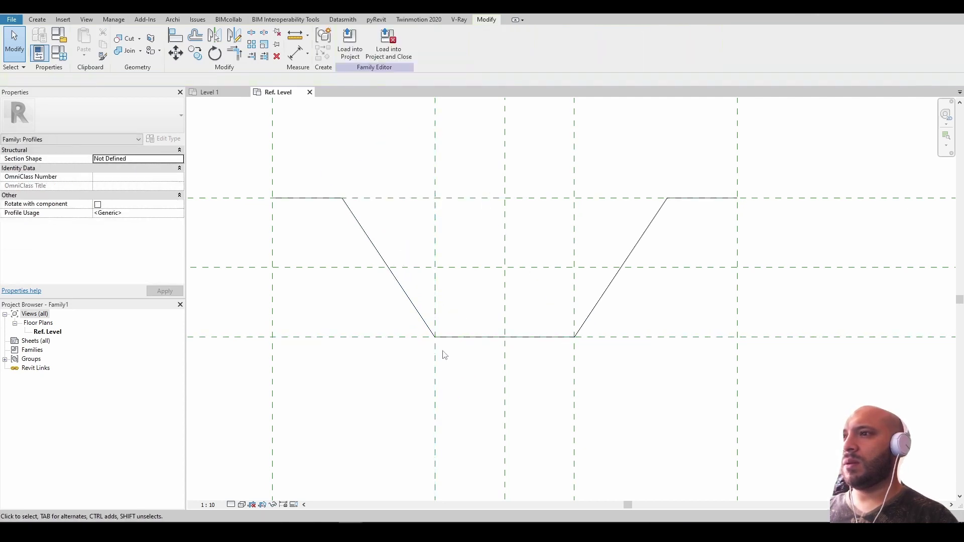
{"action": "scroll", "coordinate": [488, 315], "scroll_direction": "down", "scroll_amount": 3}
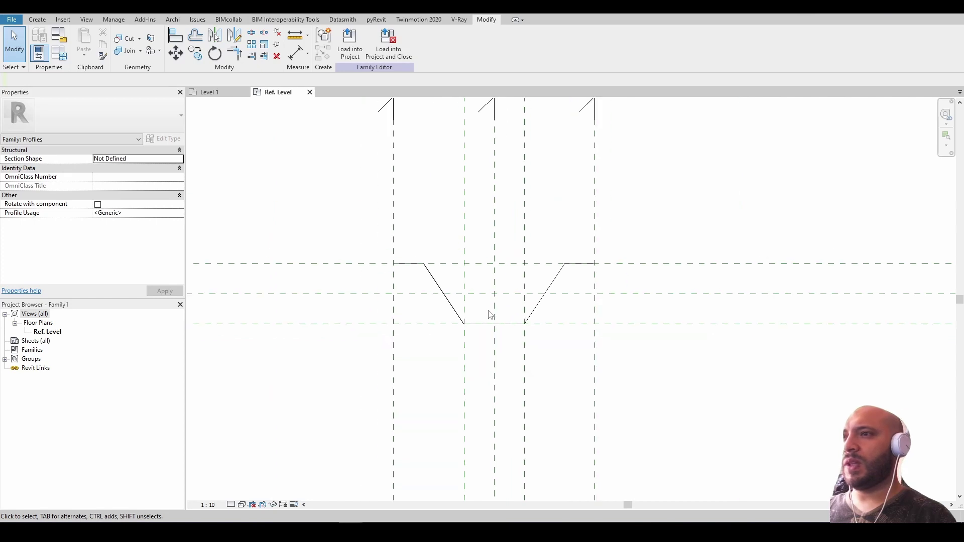
Flex the profile by setting D0 to 0.02 and applying it.
{"action": "left_click", "coordinate": [59, 52]}
{"action": "left_click_drag", "start_coordinate": [439, 80], "coordinate": [233, 58]}
{"action": "left_click", "coordinate": [161, 136]}
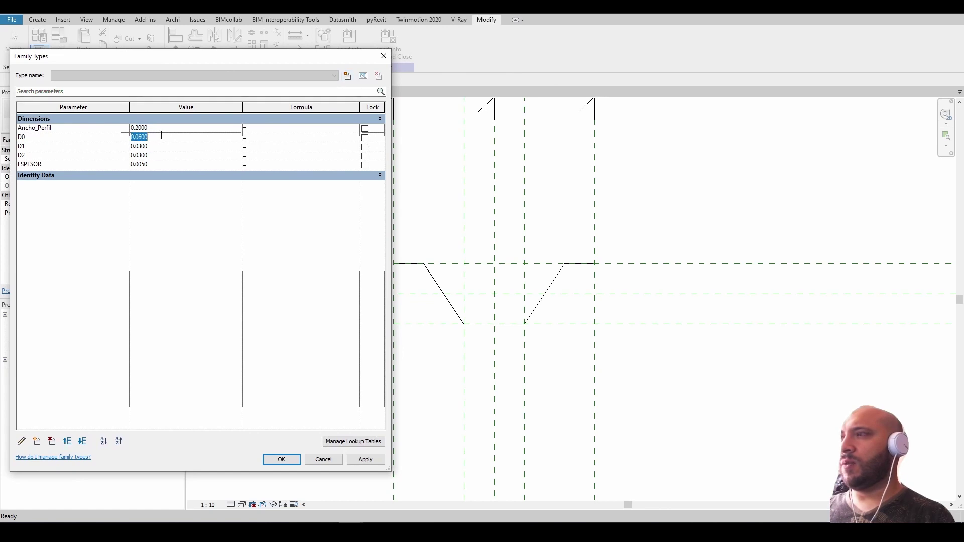
{"action": "type", "text": ".02"}
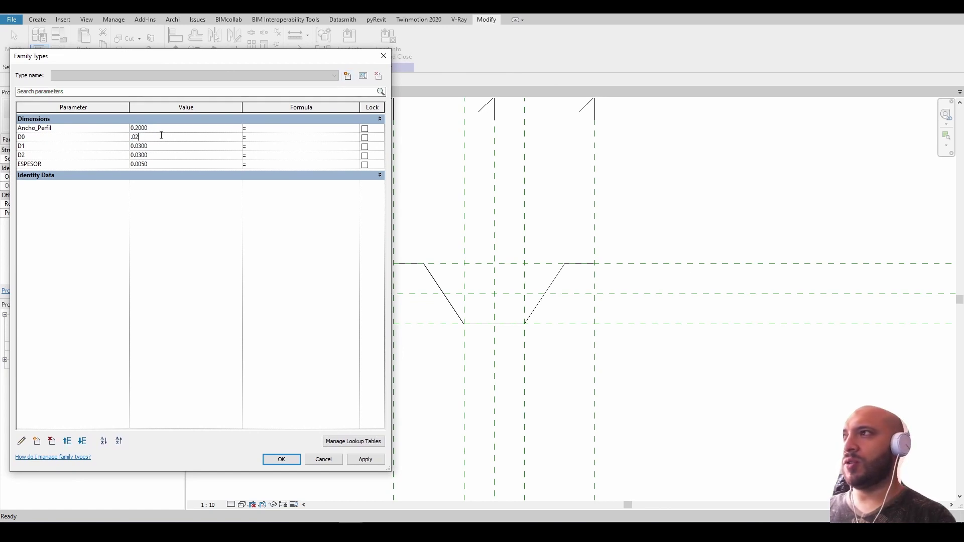
{"action": "left_click", "coordinate": [361, 461]}
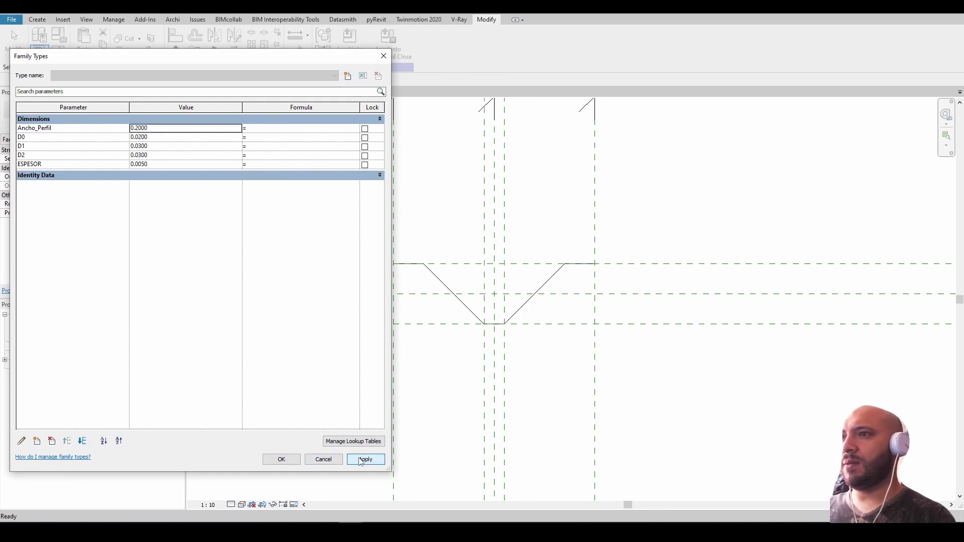
Restore D0 to 0.06 and close Family Types.
{"action": "left_click", "coordinate": [163, 138]}
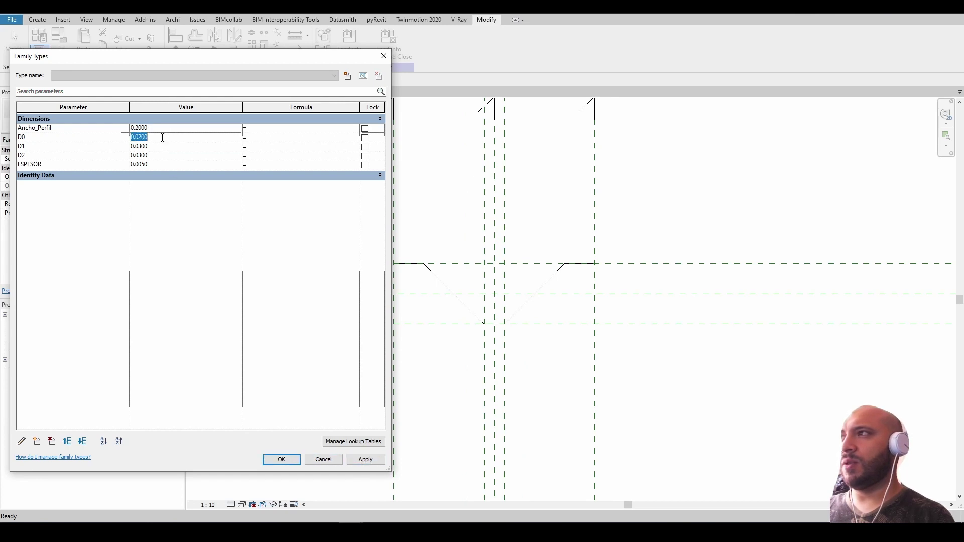
{"action": "type", "text": ".06"}
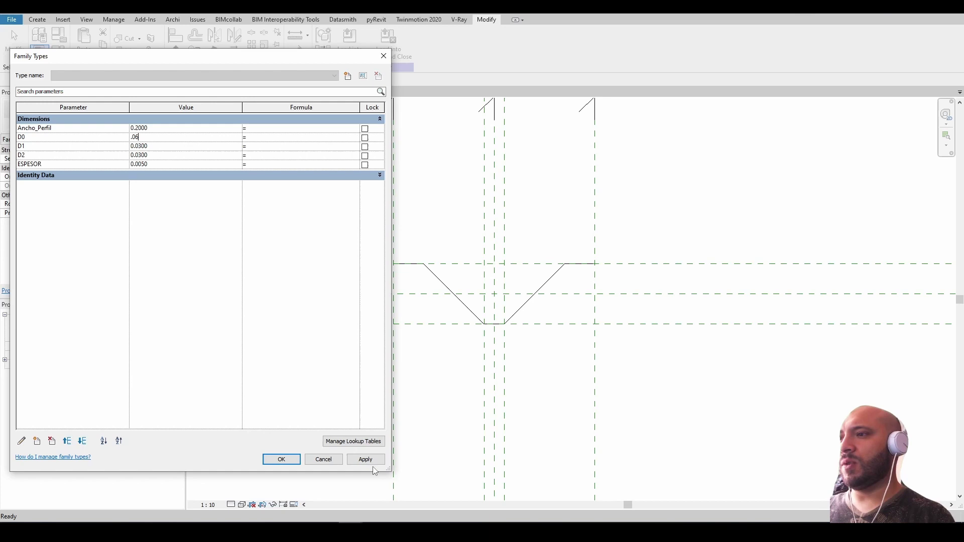
{"action": "left_click", "coordinate": [367, 460]}
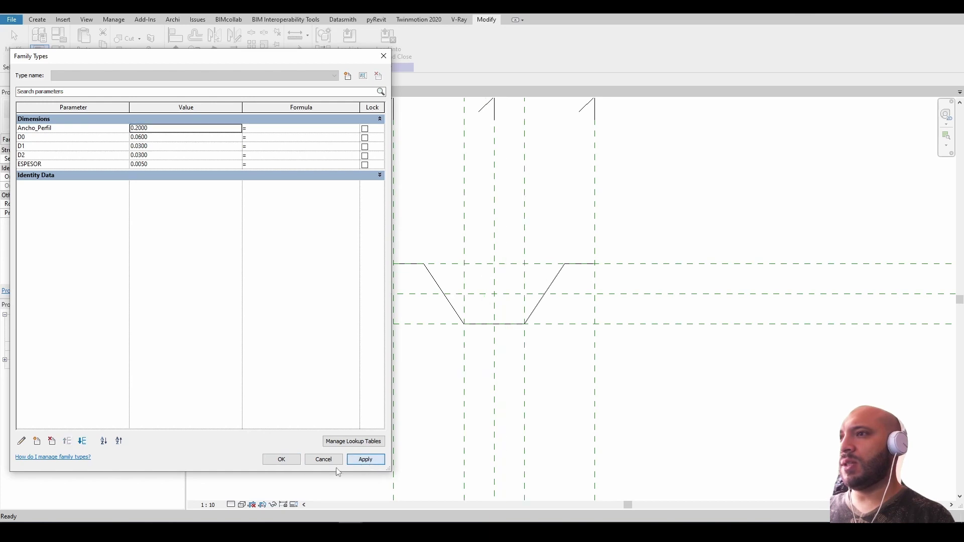
{"action": "left_click", "coordinate": [281, 459]}
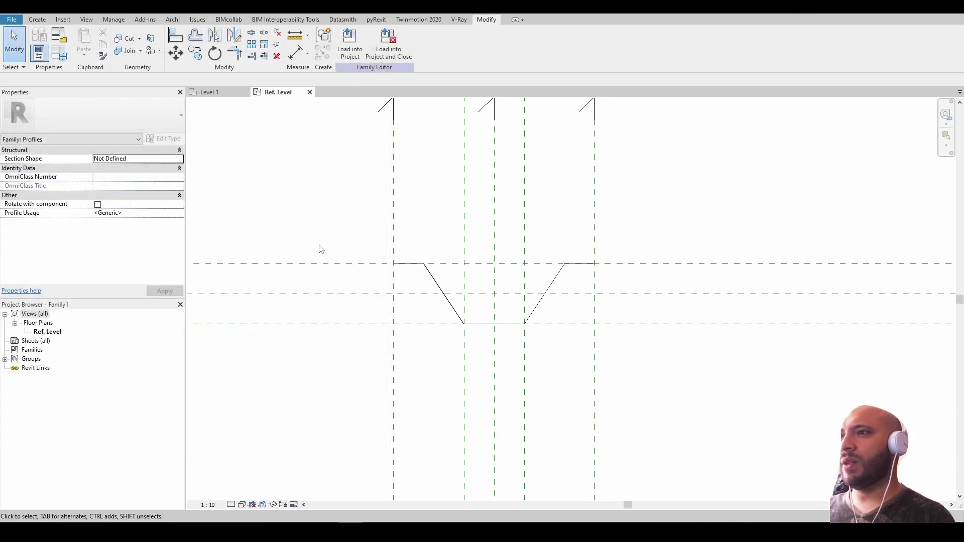
Select the profile's top and bottom horizontal reference planes.
{"action": "middle_click_drag", "start_coordinate": [413, 278], "coordinate": [416, 285]}
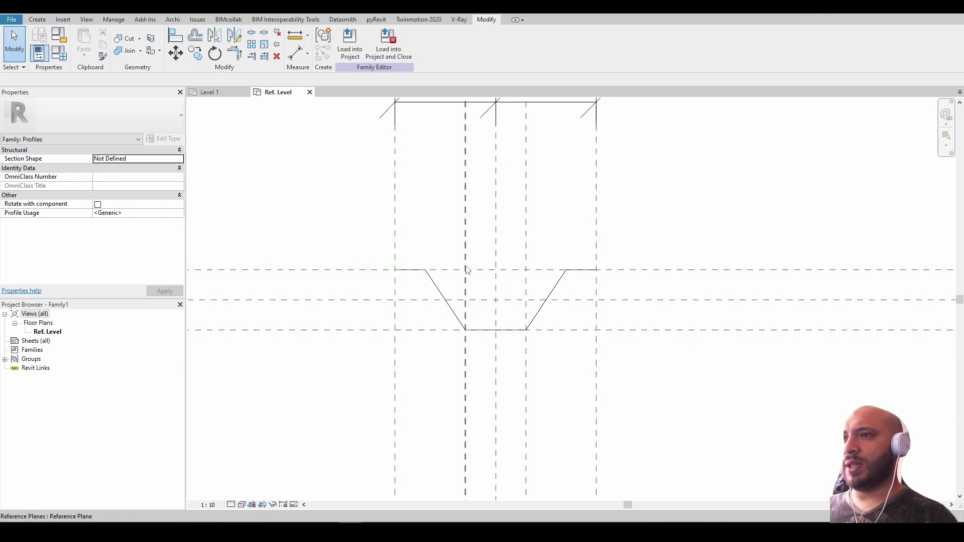
{"action": "scroll", "coordinate": [409, 269], "scroll_direction": "up", "scroll_amount": 3}
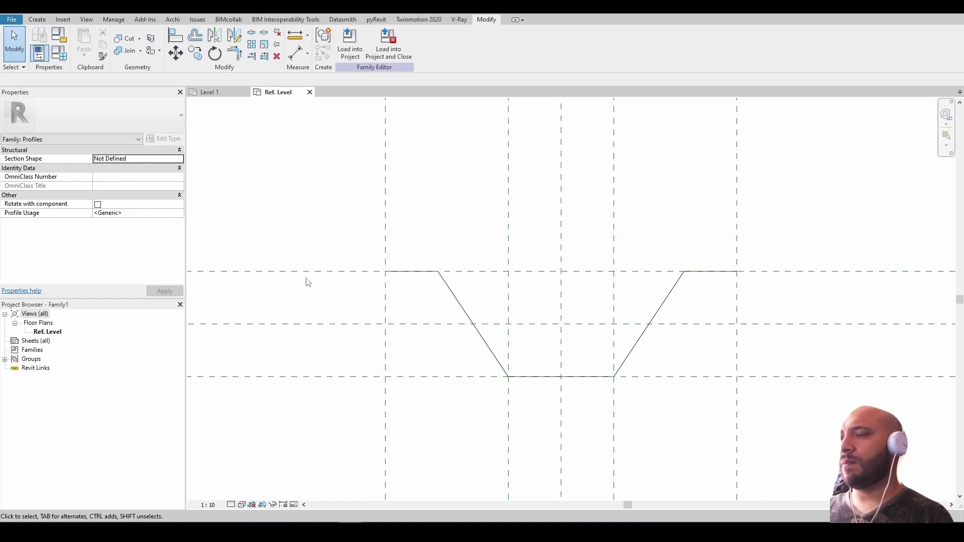
{"action": "key", "text": "Tab"}
{"action": "left_click", "coordinate": [452, 297]}
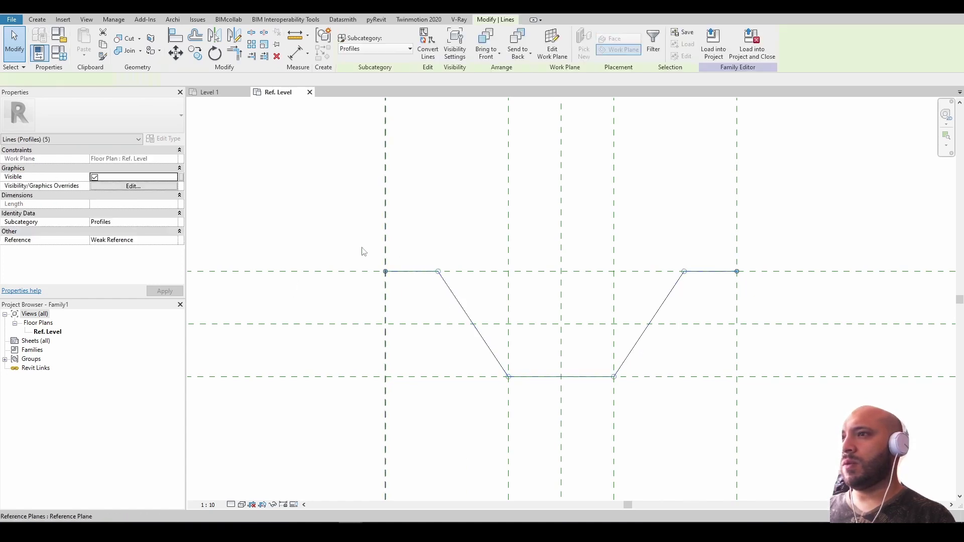
{"action": "left_click", "coordinate": [361, 250]}
{"action": "left_click", "coordinate": [343, 272]}
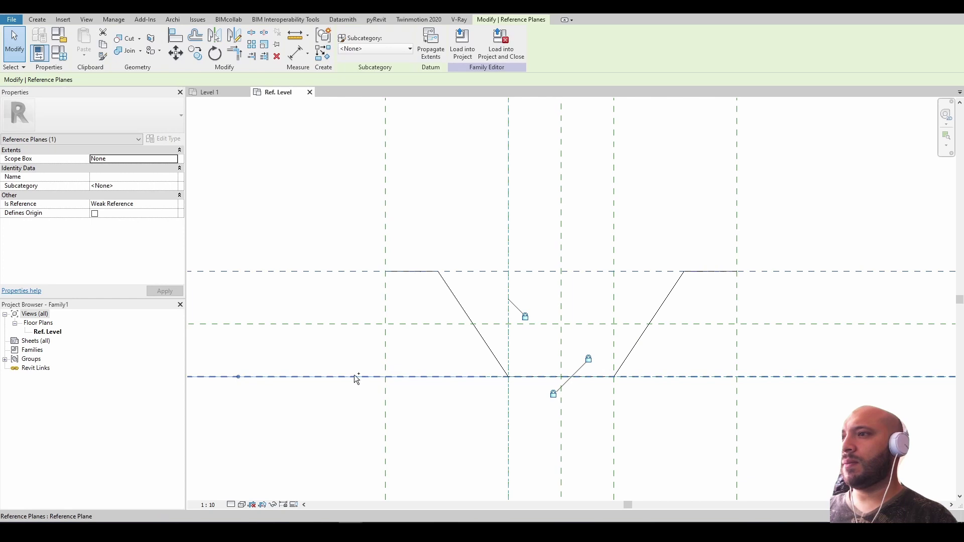
{"action": "left_click", "coordinate": [356, 377], "text": "ctrl"}
{"action": "left_click", "coordinate": [350, 402]}
{"action": "left_click", "coordinate": [350, 271]}
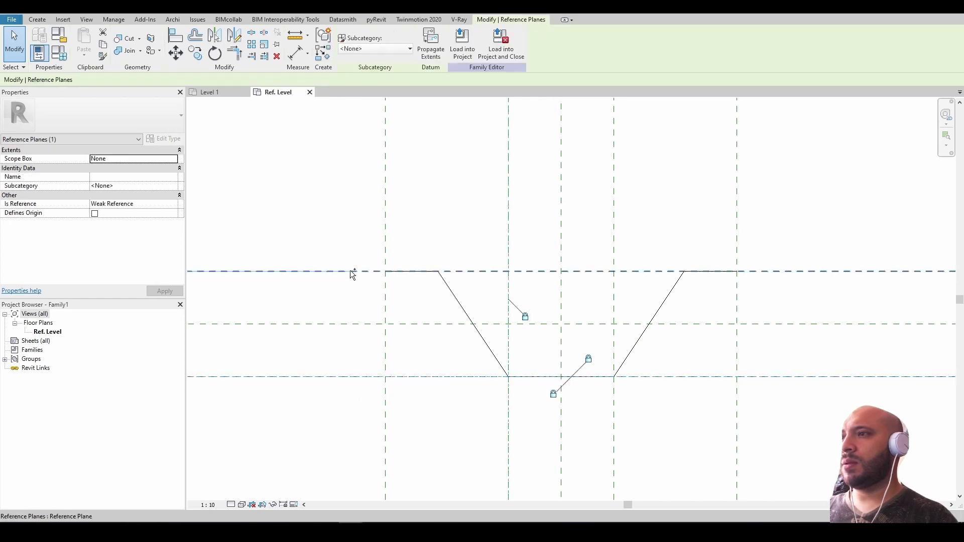
Copy the selected reference planes a short distance upward.
{"action": "key", "text": "c"}
{"action": "key", "text": "o"}
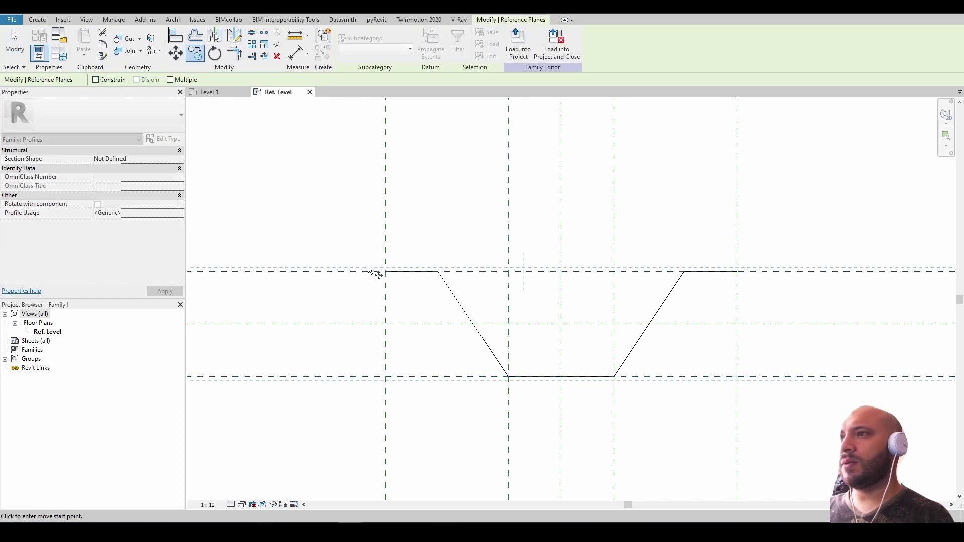
{"action": "left_click", "coordinate": [368, 236]}
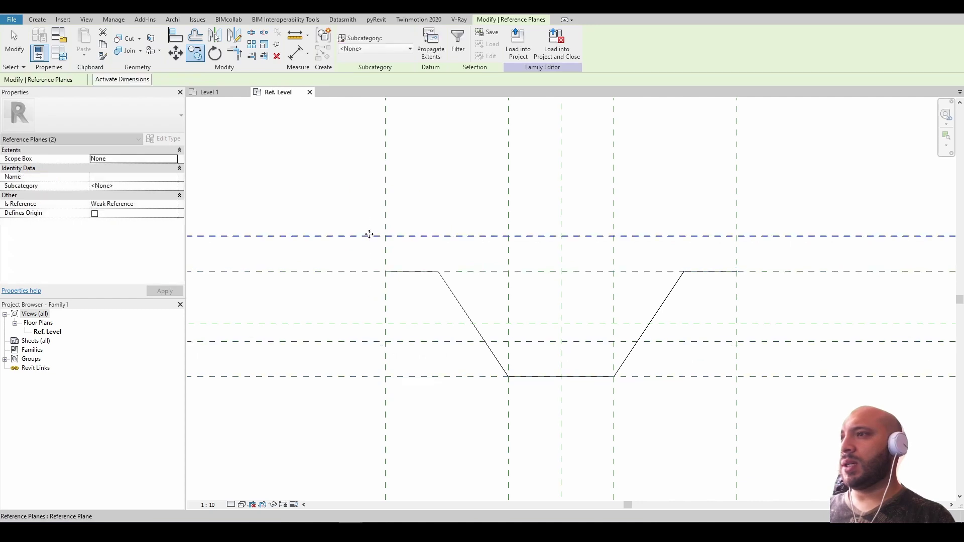
{"action": "scroll", "coordinate": [447, 255], "scroll_direction": "down", "scroll_amount": 2}
{"action": "key", "text": "Escape"}
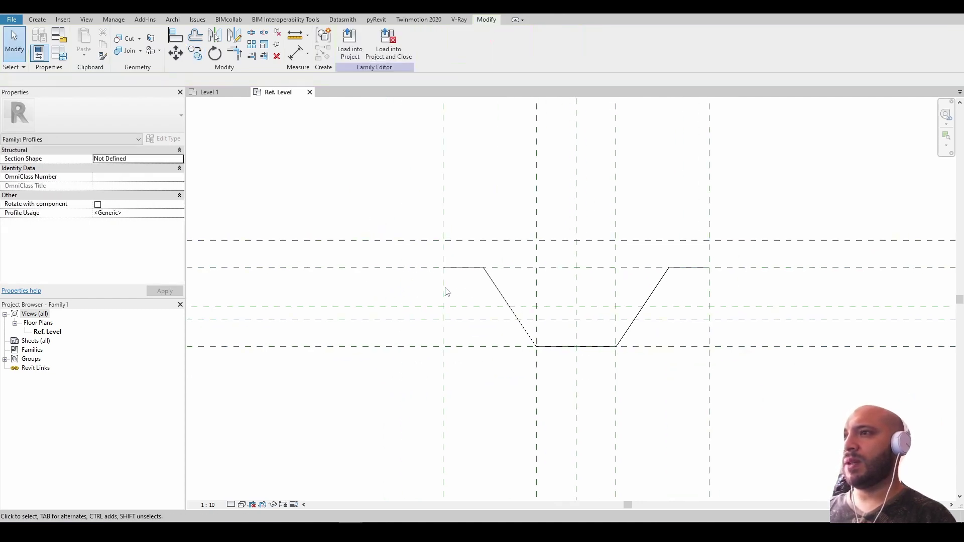
Dimension the top plane offset, label it ESPESOR, and set the view scale to 1:2.
{"action": "left_click", "coordinate": [295, 53]}
{"action": "left_click", "coordinate": [394, 268]}
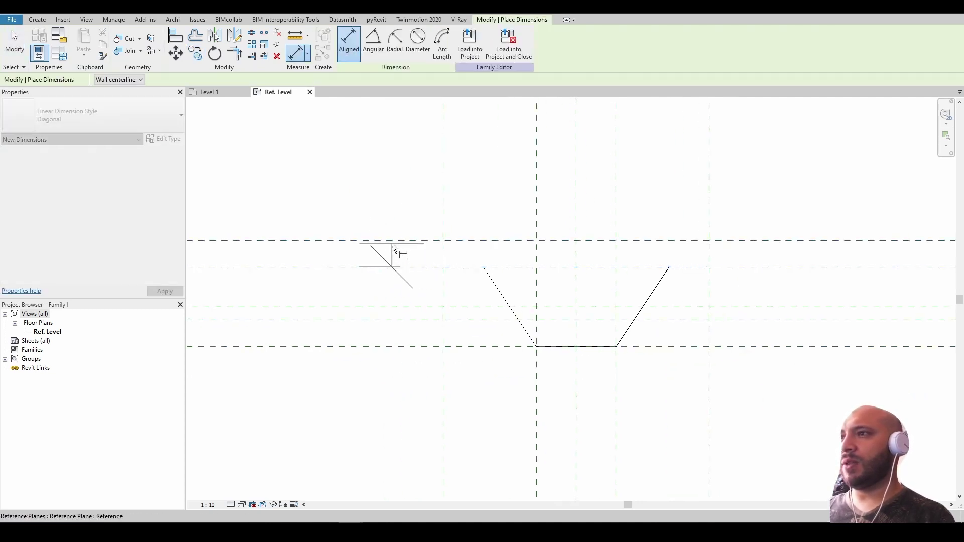
{"action": "left_click", "coordinate": [392, 242]}
{"action": "left_click", "coordinate": [343, 177]}
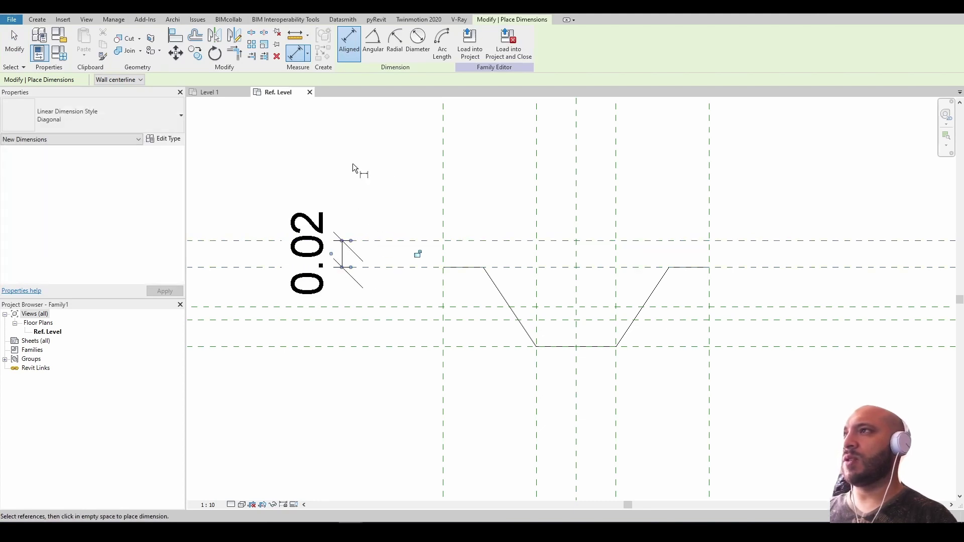
{"action": "key", "text": "Escape"}
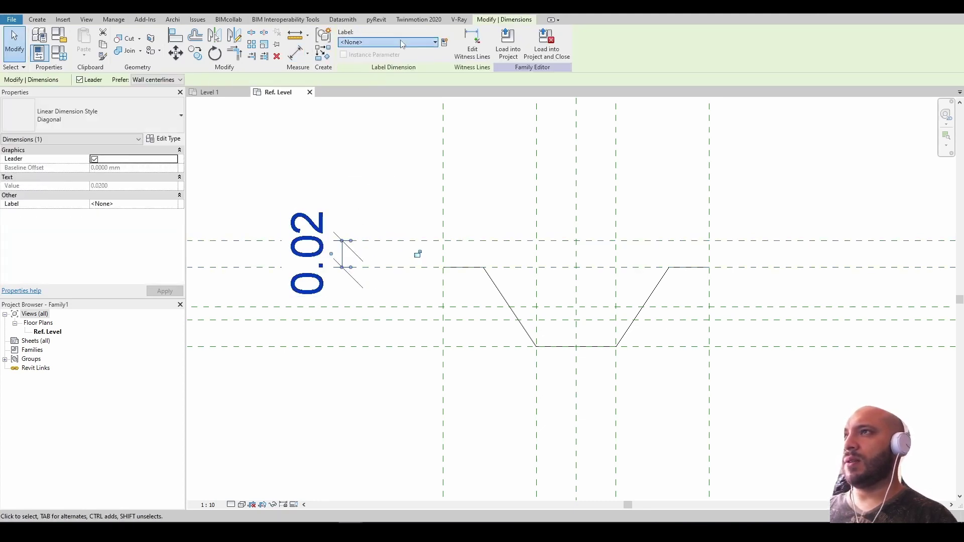
{"action": "left_click", "coordinate": [402, 42]}
{"action": "left_click", "coordinate": [359, 122]}
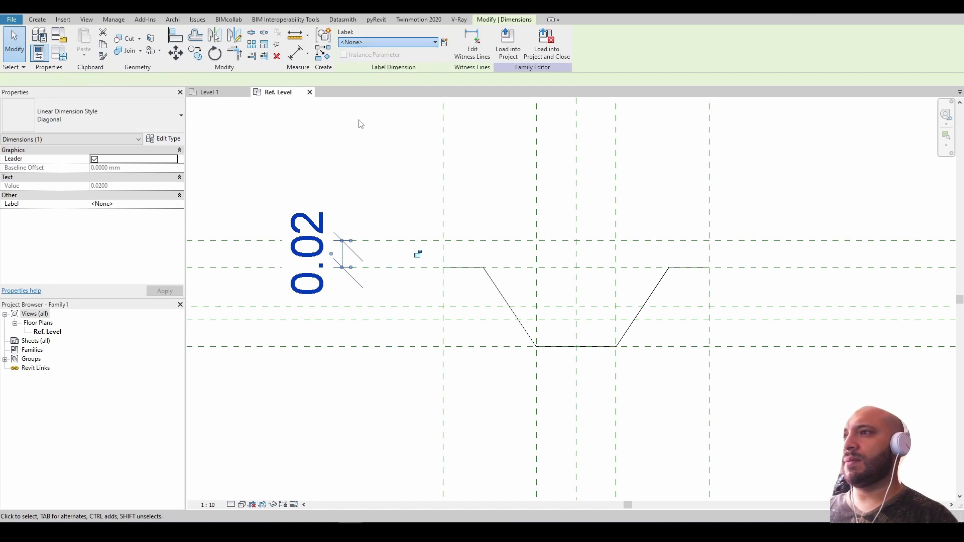
{"action": "left_click", "coordinate": [401, 272]}
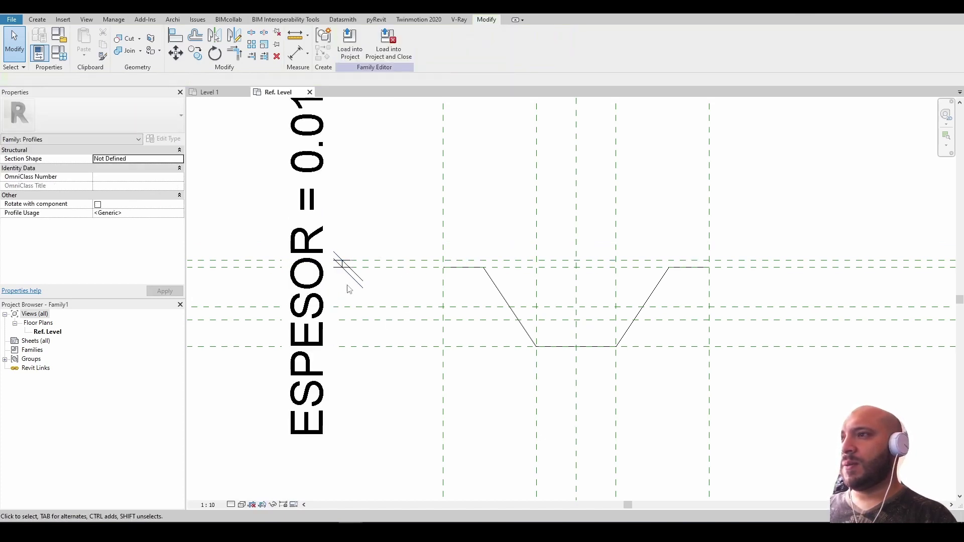
{"action": "left_click", "coordinate": [208, 505]}
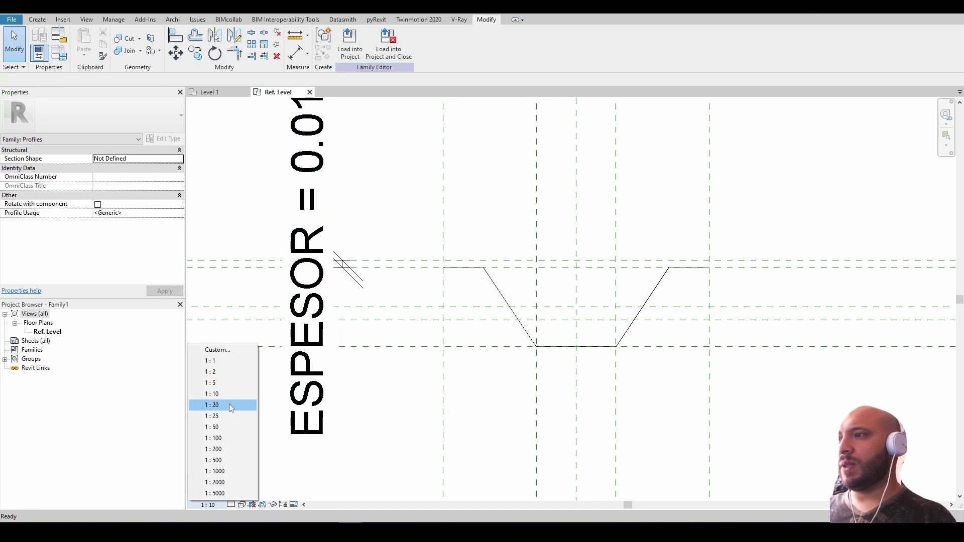
{"action": "left_click", "coordinate": [229, 375]}
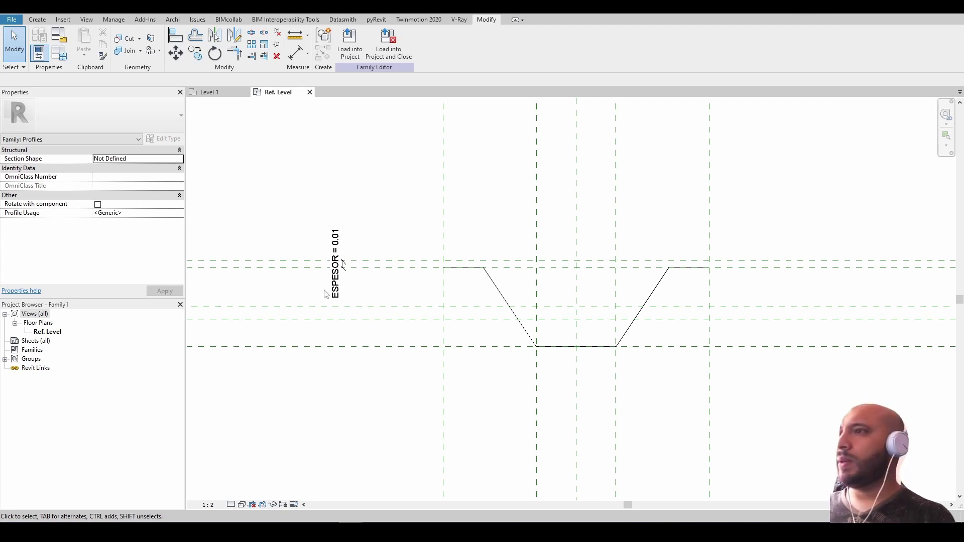
Dimension the bottom plane offset and label it ESPESOR.
{"action": "left_click", "coordinate": [295, 51]}
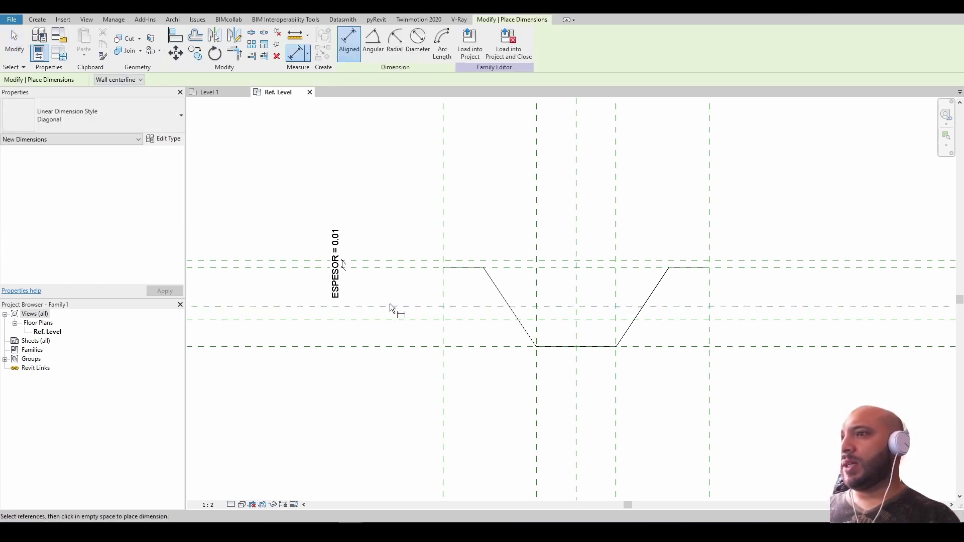
{"action": "left_click", "coordinate": [377, 351]}
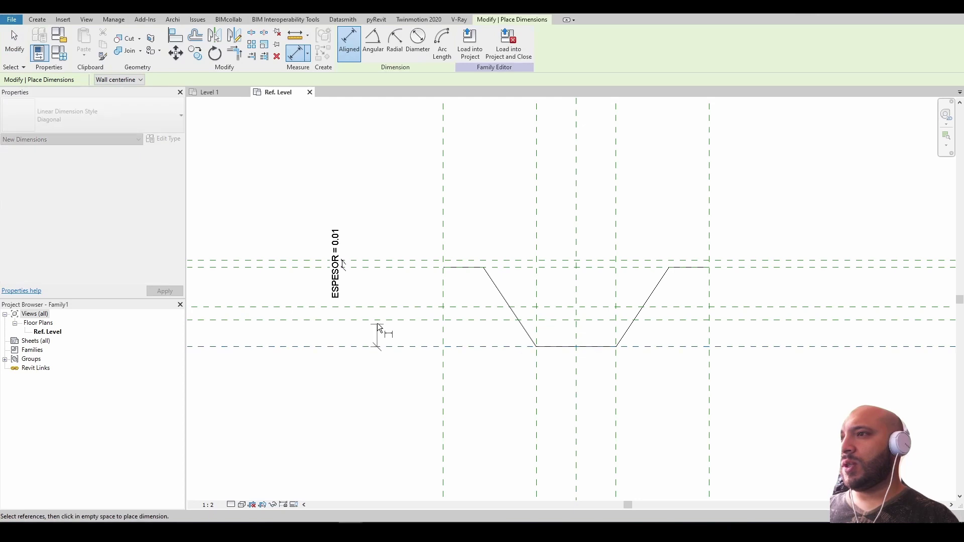
{"action": "left_click", "coordinate": [378, 321]}
{"action": "left_click", "coordinate": [360, 387]}
{"action": "key", "text": "Escape"}
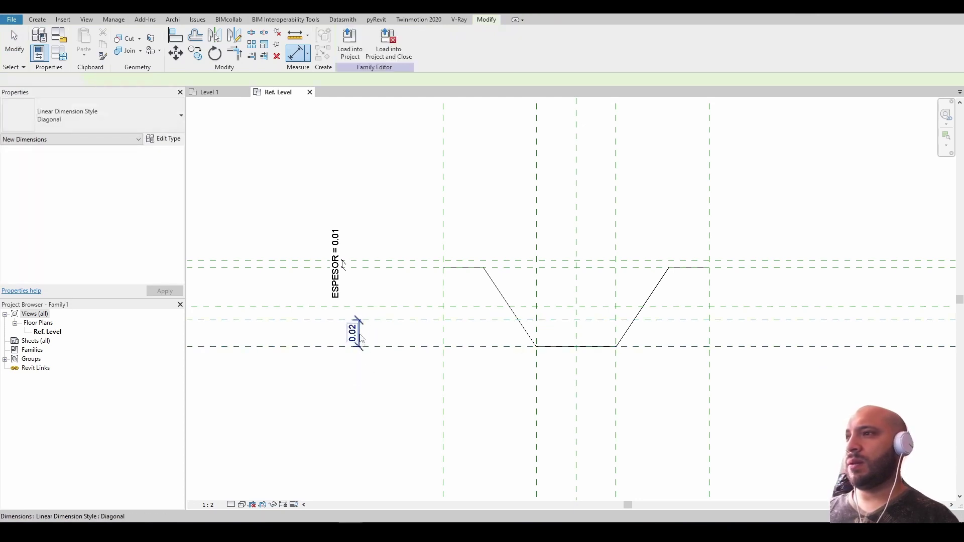
{"action": "left_click", "coordinate": [387, 42]}
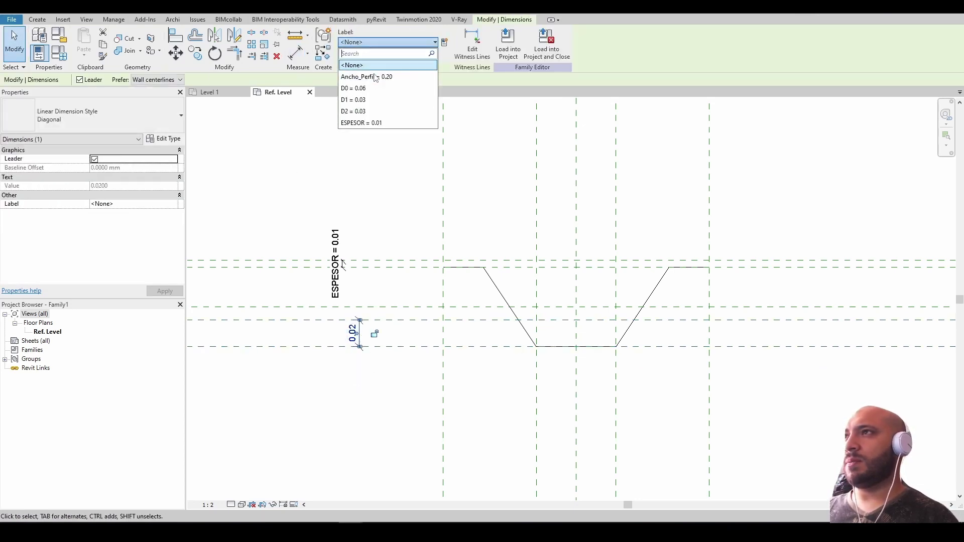
{"action": "left_click", "coordinate": [364, 125]}
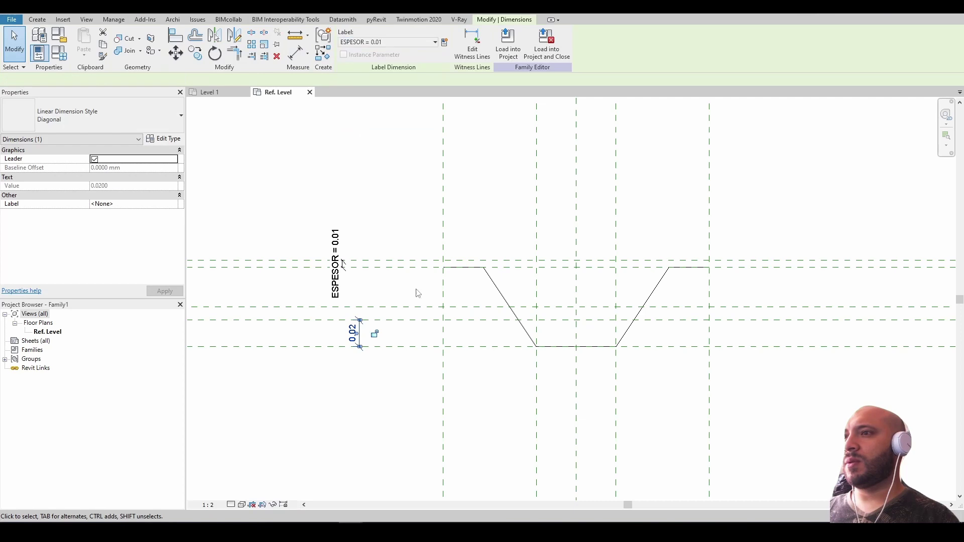
{"action": "left_click", "coordinate": [384, 383]}
Set length rounding to 3 decimal places in Project Units so ESPESOR reads 0.005.
{"action": "scroll", "coordinate": [377, 334], "scroll_direction": "up", "scroll_amount": 1}
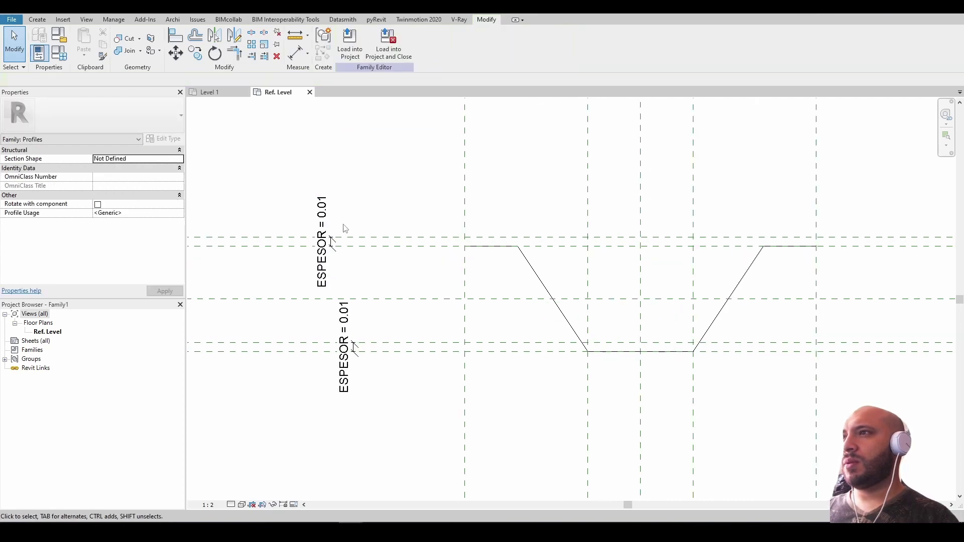
{"action": "left_click", "coordinate": [59, 52]}
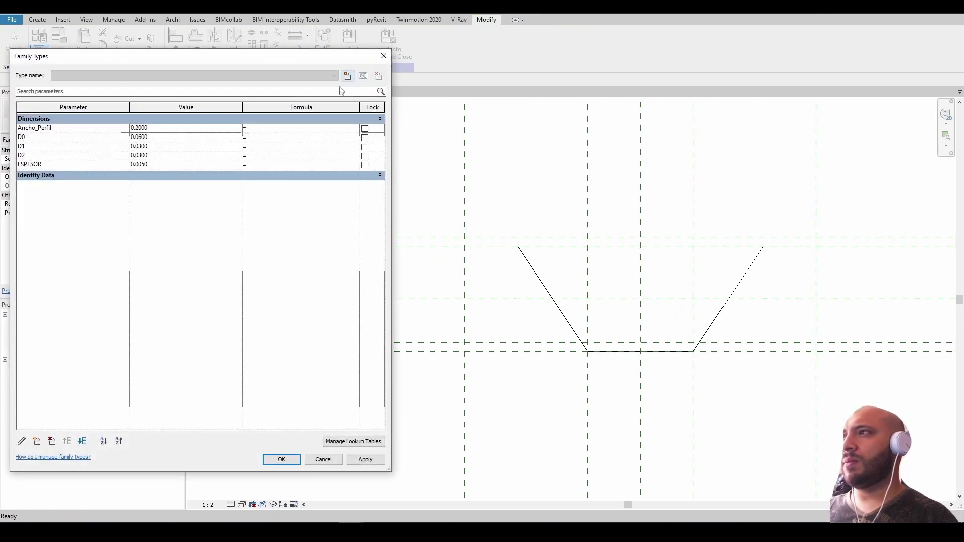
{"action": "left_click", "coordinate": [383, 56]}
{"action": "key", "text": "u"}
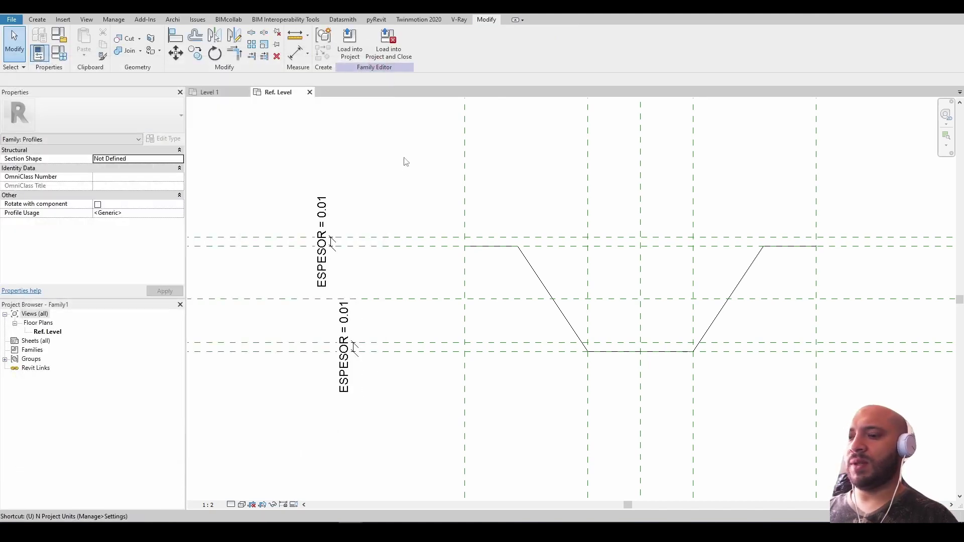
{"action": "key", "text": "n"}
{"action": "left_click", "coordinate": [615, 199]}
{"action": "left_click", "coordinate": [537, 242]}
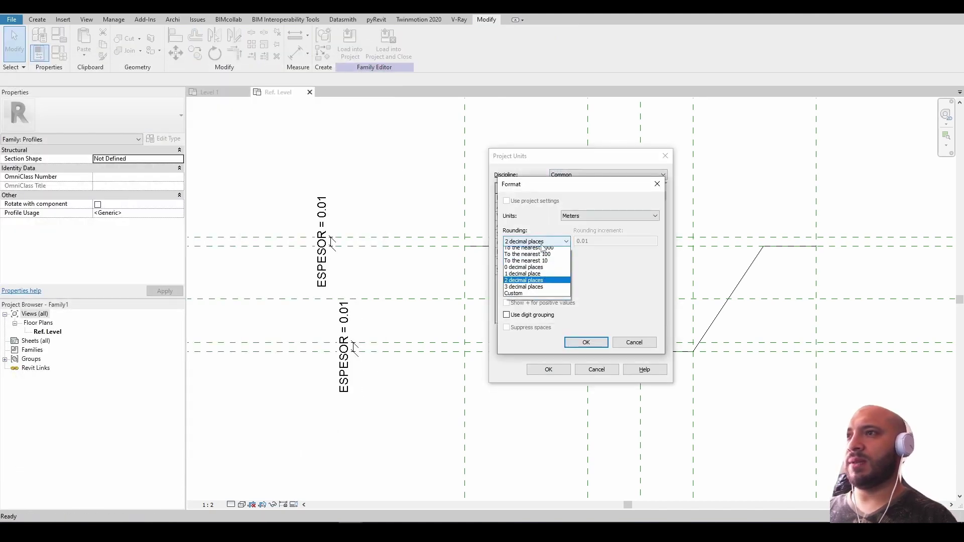
{"action": "left_click", "coordinate": [527, 290]}
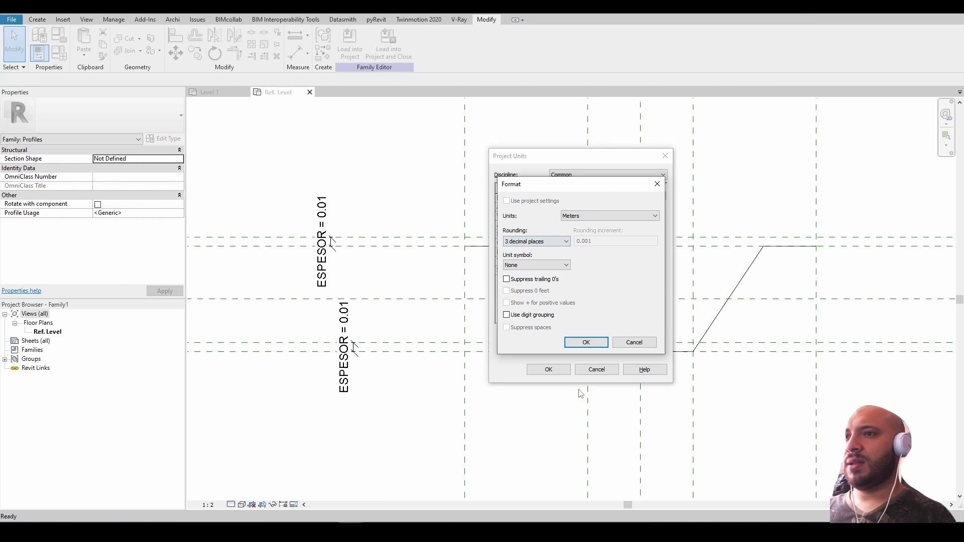
{"action": "left_click", "coordinate": [587, 343]}
{"action": "left_click", "coordinate": [549, 369]}
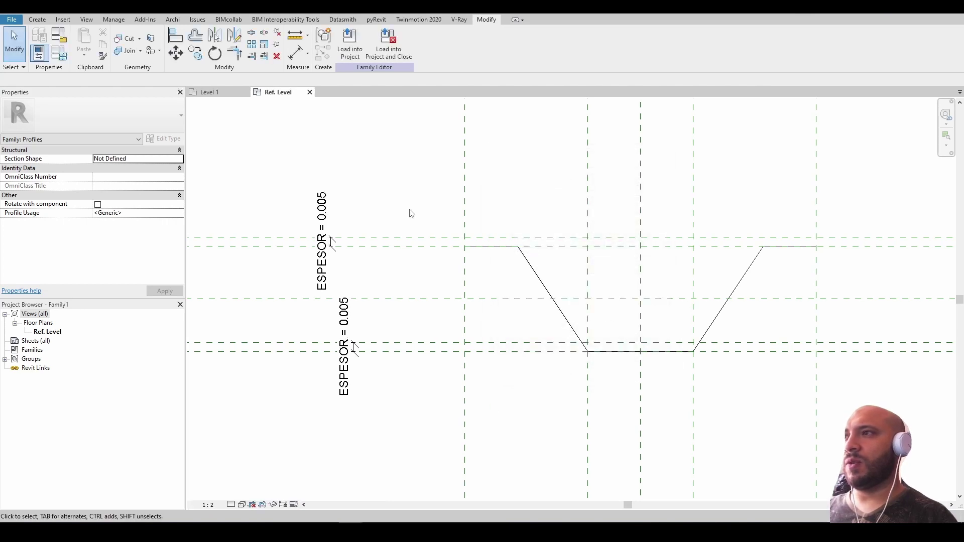
{"action": "scroll", "coordinate": [474, 367], "scroll_direction": "down", "scroll_amount": 2}
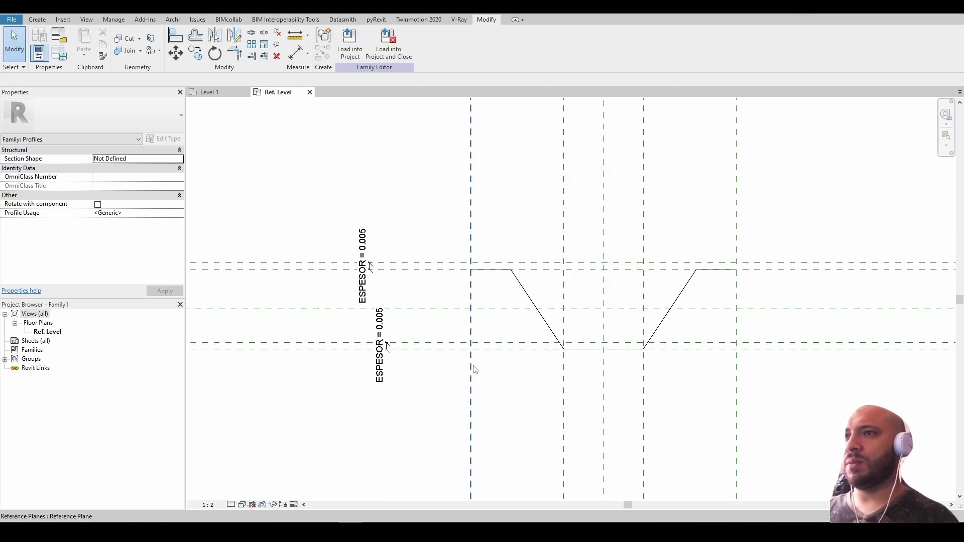
{"action": "scroll", "coordinate": [472, 366], "scroll_direction": "down", "scroll_amount": 2}
{"action": "middle_click_drag", "start_coordinate": [510, 377], "coordinate": [511, 440]}
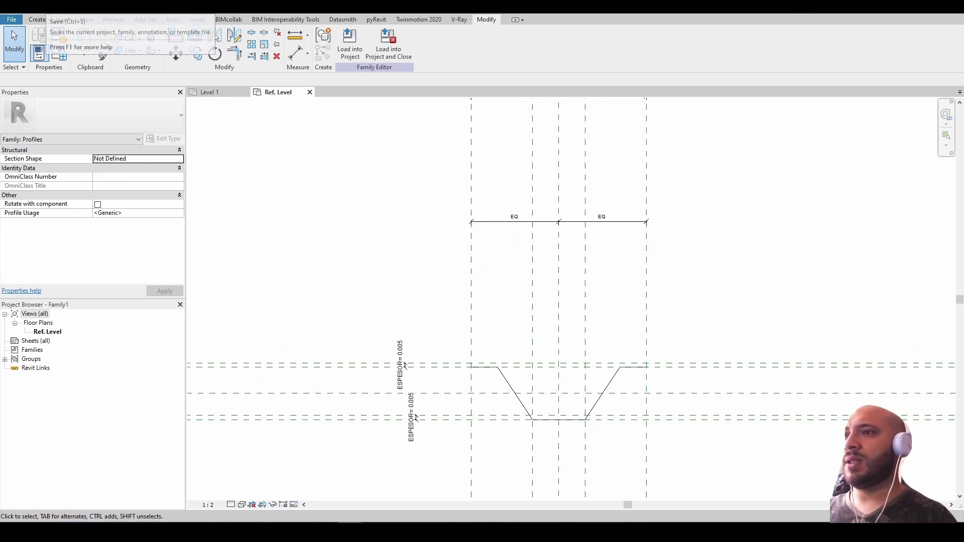
Create and open a new folder on the desktop as the save location.
{"action": "left_click", "coordinate": [46, 12]}
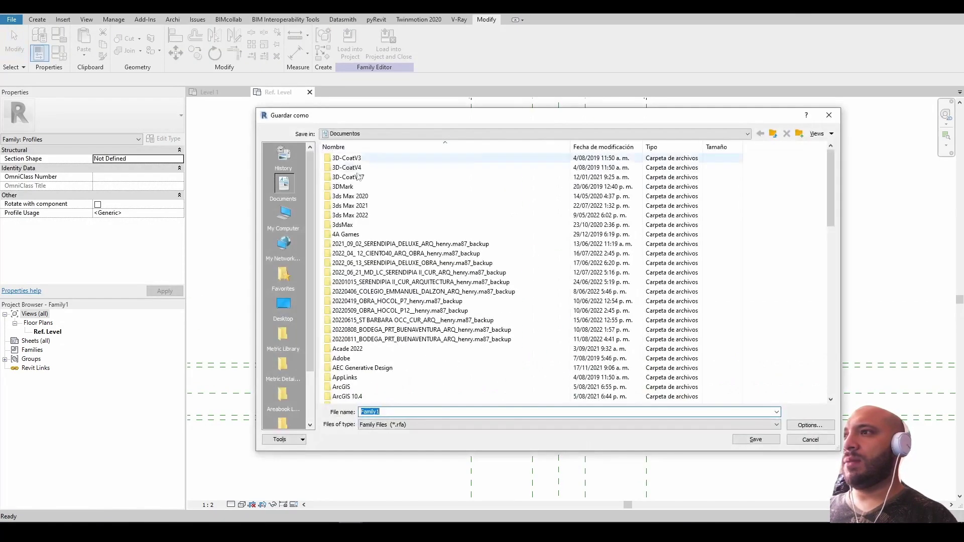
{"action": "left_click", "coordinate": [277, 306]}
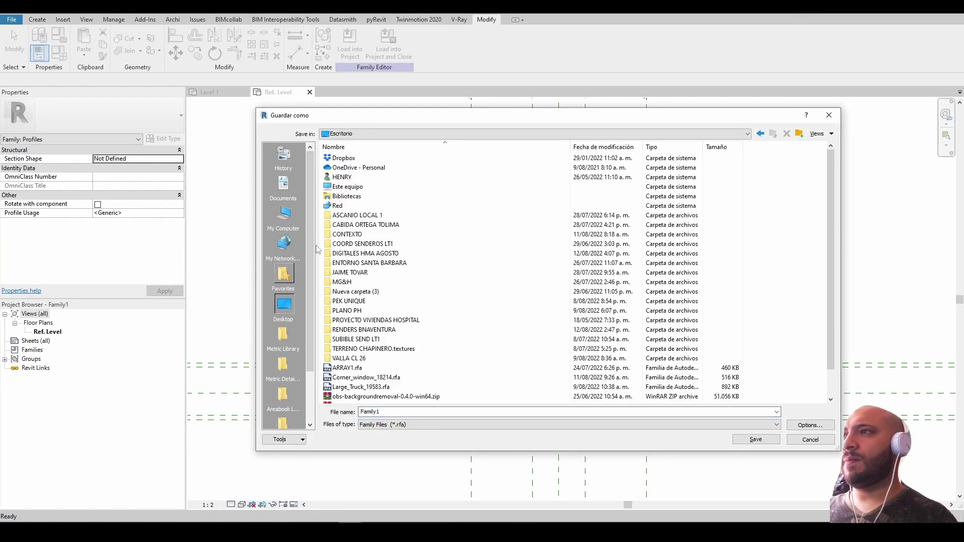
{"action": "right_click", "coordinate": [497, 208]}
{"action": "right_click", "coordinate": [782, 206]}
{"action": "mouse_move", "coordinate": [821, 294]}
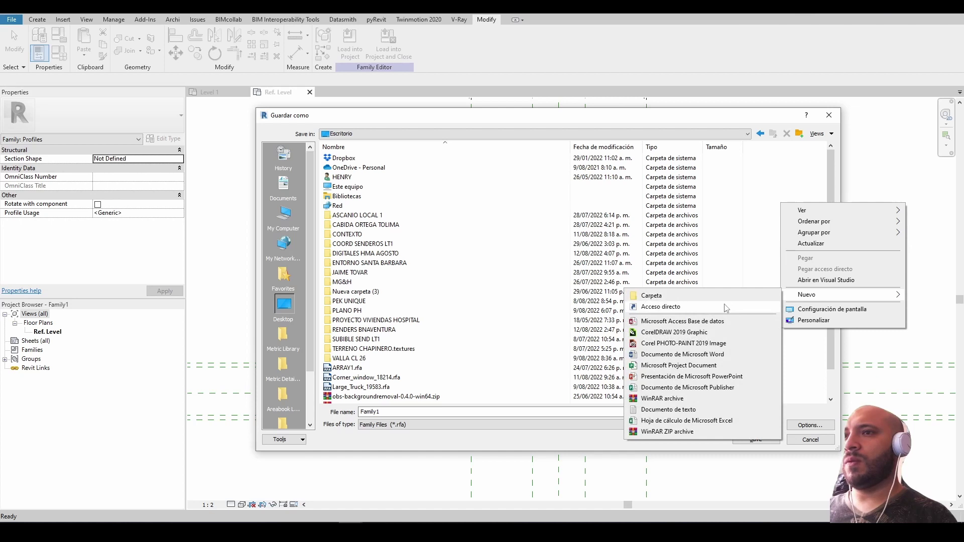
{"action": "left_click", "coordinate": [719, 297]}
{"action": "key", "text": "Return"}
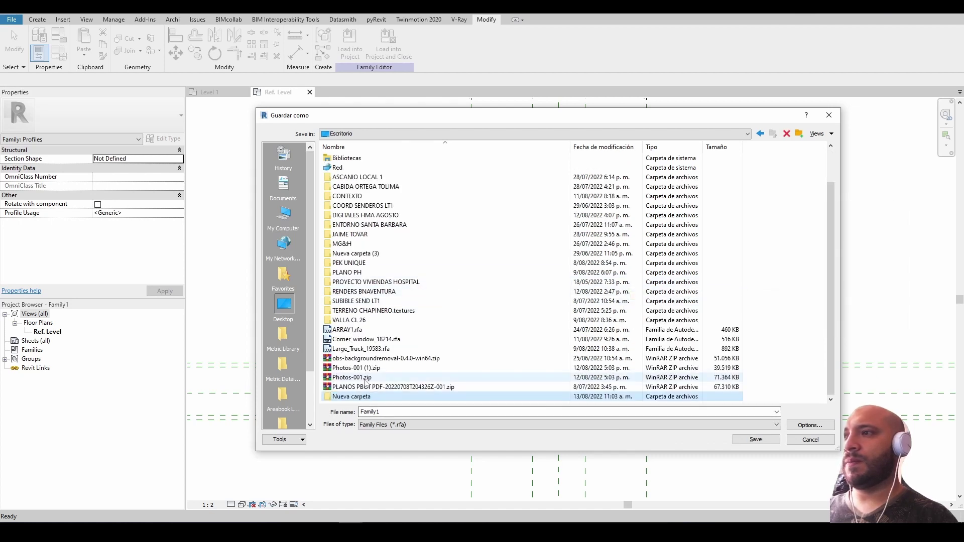
{"action": "double_click", "coordinate": [354, 397]}
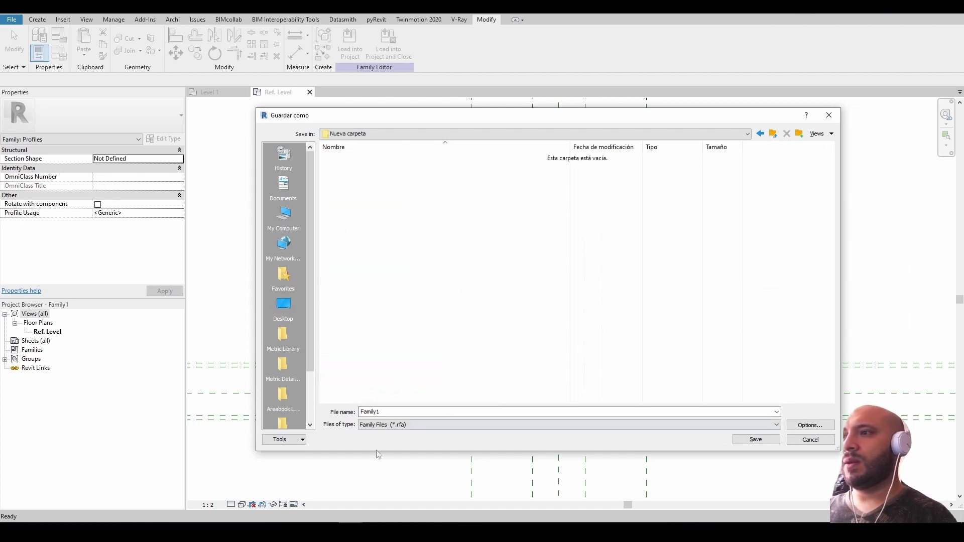
Name the family file PERFIL_CORRUGADO, confirm the save options, and save.
{"action": "double_click", "coordinate": [415, 412]}
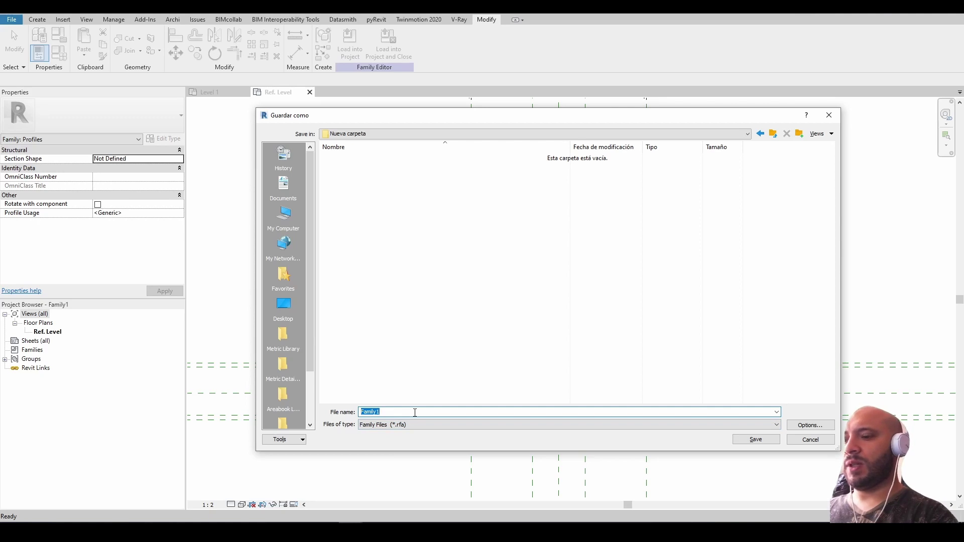
{"action": "type", "text": "PERFIL CORRUGADO"}
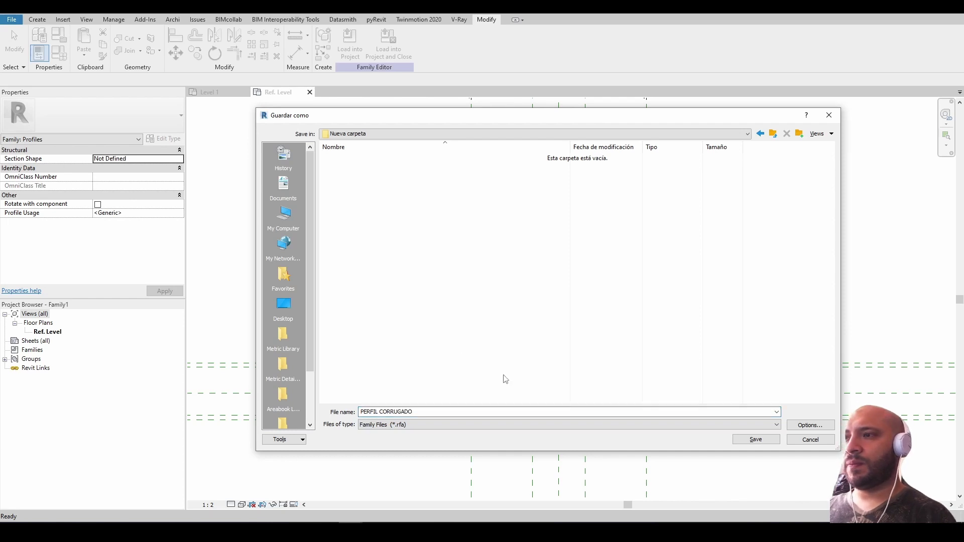
{"action": "double_click", "coordinate": [389, 412]}
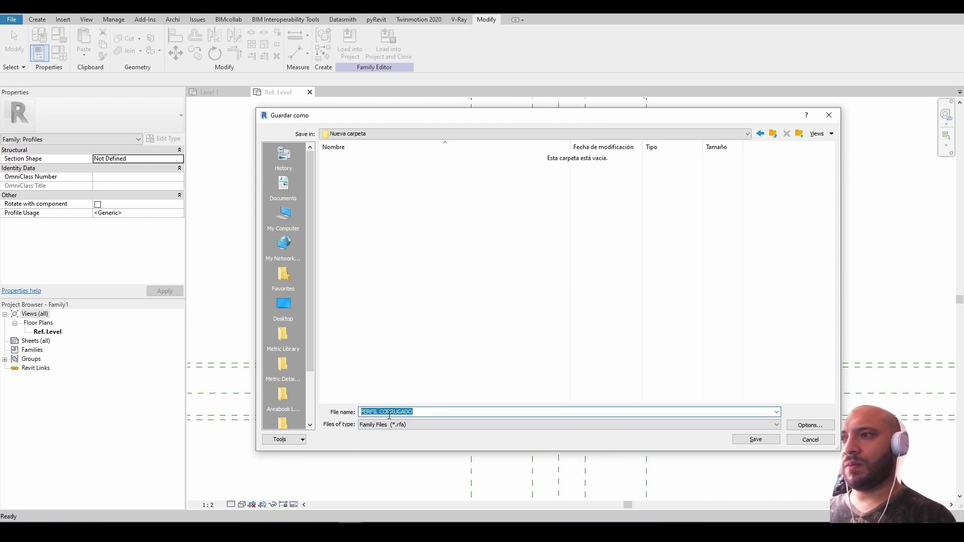
{"action": "key", "text": "Home"}
{"action": "key", "text": "Right"}
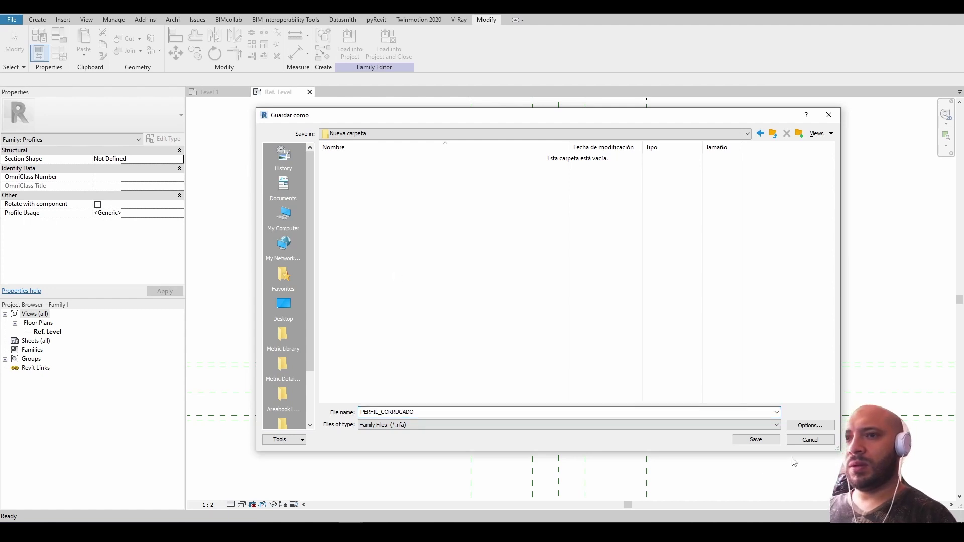
{"action": "left_click", "coordinate": [801, 431]}
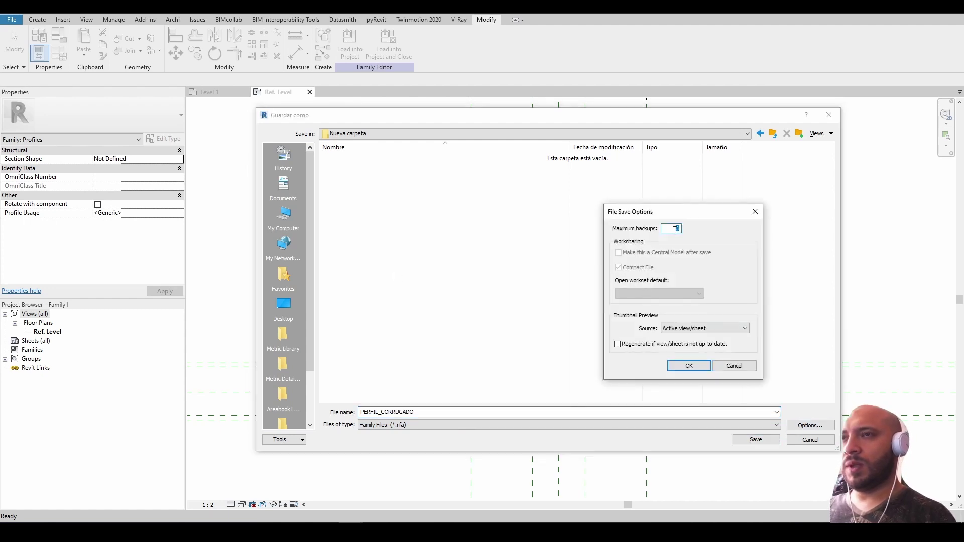
{"action": "left_click", "coordinate": [676, 366]}
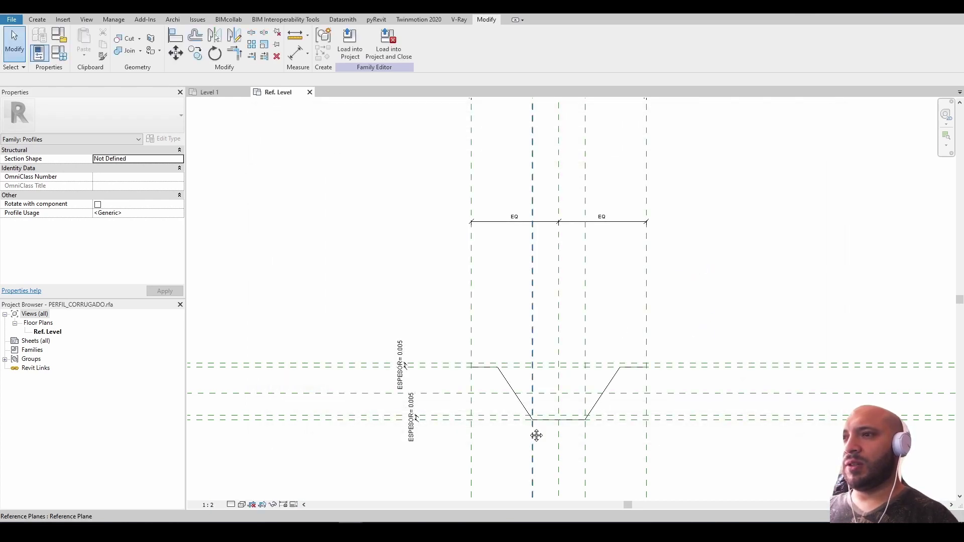
Offset-copy the whole trapezoid line chain 0.005 upward to give the profile thickness.
{"action": "scroll", "coordinate": [536, 435], "scroll_direction": "up", "scroll_amount": 1}
{"action": "scroll", "coordinate": [487, 356], "scroll_direction": "up", "scroll_amount": 2}
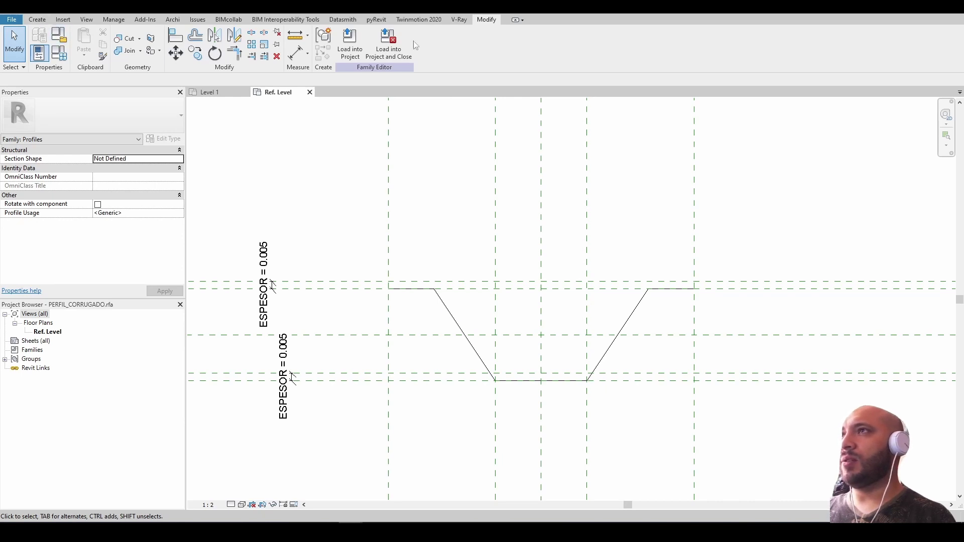
{"action": "left_click", "coordinate": [452, 314]}
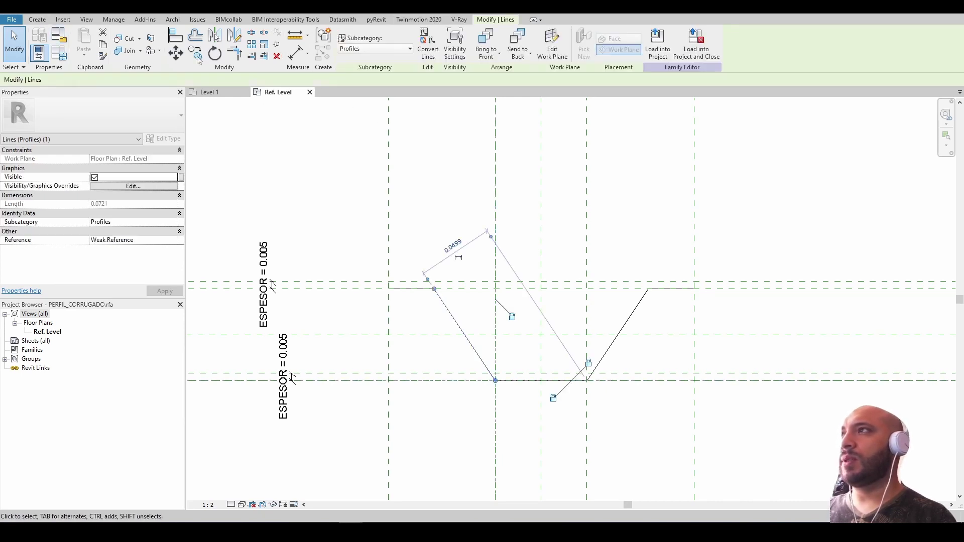
{"action": "left_click", "coordinate": [196, 37]}
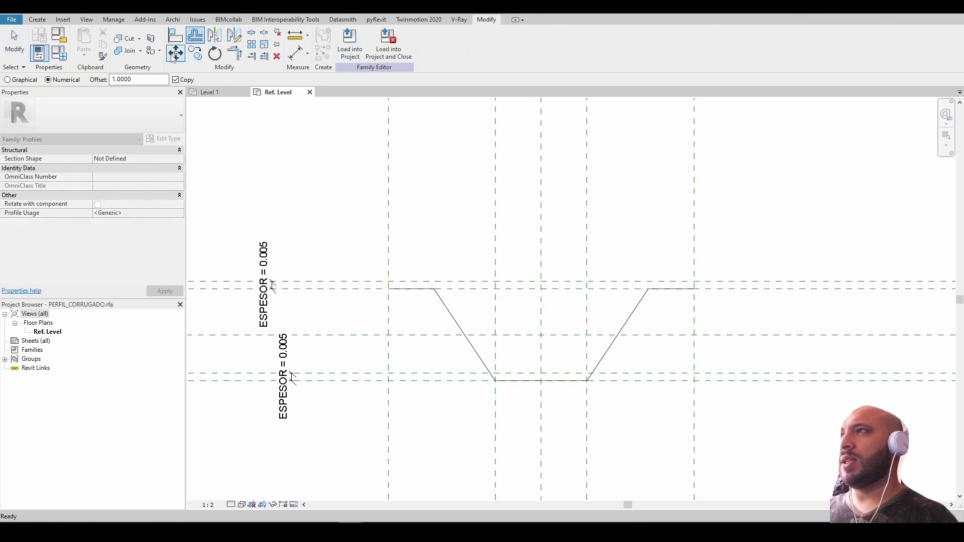
{"action": "double_click", "coordinate": [115, 79]}
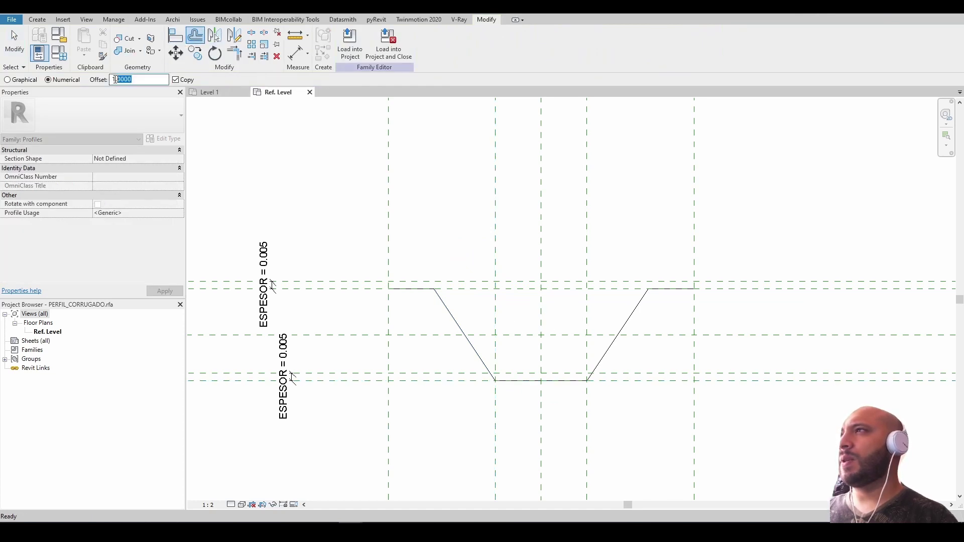
{"action": "type", "text": ".00"}
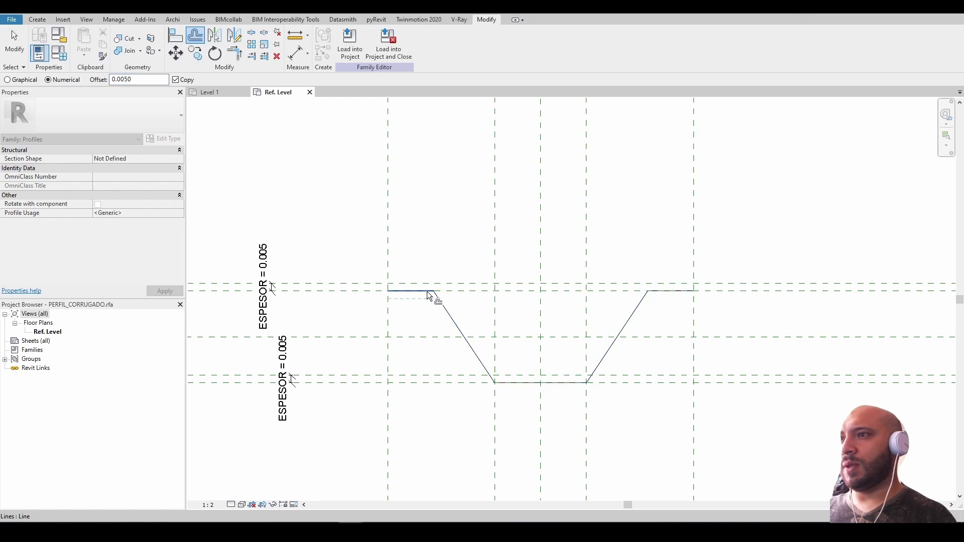
{"action": "key", "text": "Tab"}
{"action": "left_click", "coordinate": [454, 320]}
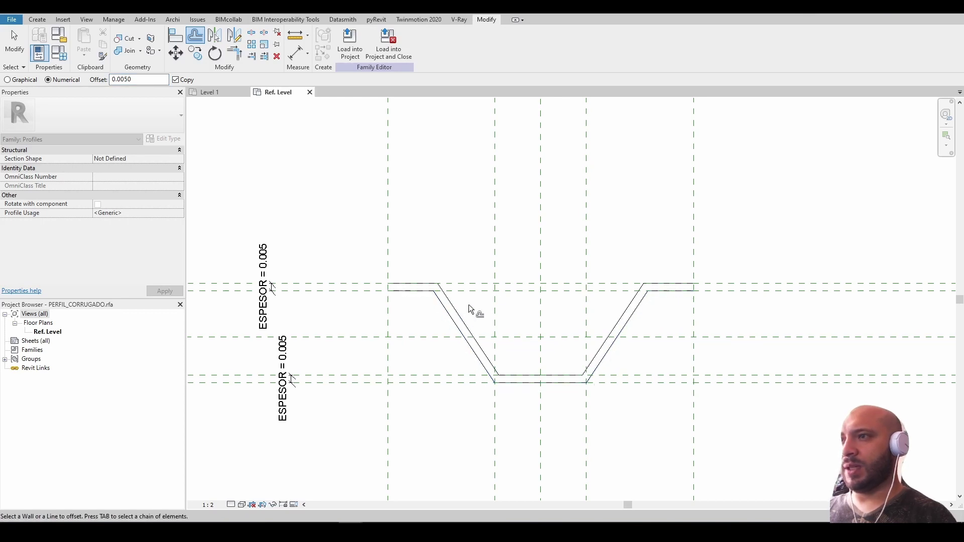
{"action": "key", "text": "Escape"}
{"action": "scroll", "coordinate": [470, 329], "scroll_direction": "up", "scroll_amount": 1}
{"action": "scroll", "coordinate": [470, 329], "scroll_direction": "up", "scroll_amount": 1}
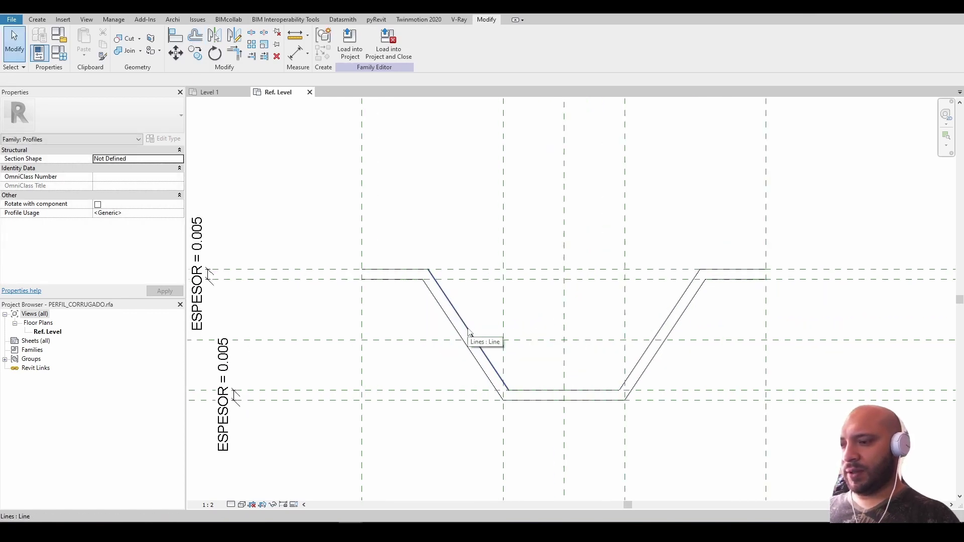
{"action": "scroll", "coordinate": [470, 329], "scroll_direction": "up", "scroll_amount": 1}
{"action": "scroll", "coordinate": [529, 392], "scroll_direction": "down", "scroll_amount": 1}
{"action": "middle_click_drag", "start_coordinate": [529, 393], "coordinate": [570, 355]}
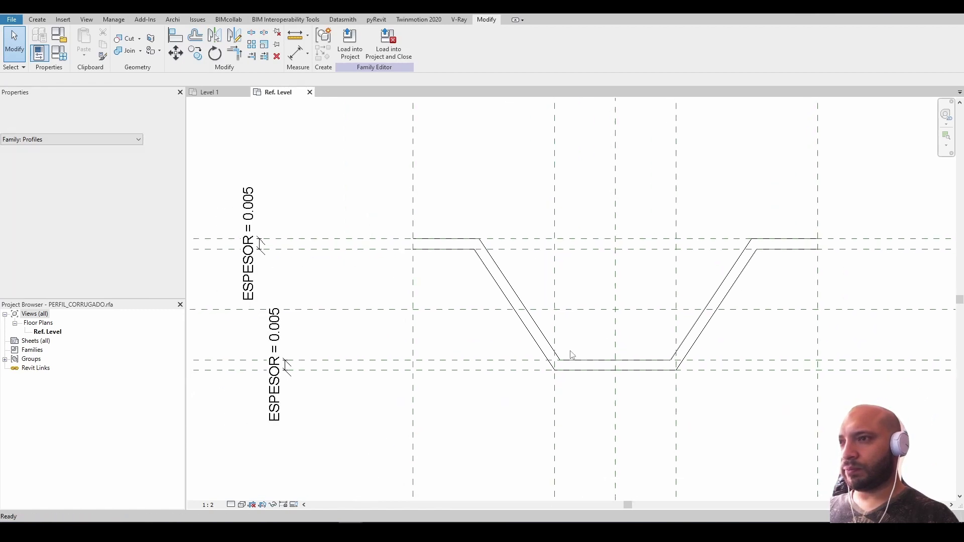
{"action": "scroll", "coordinate": [567, 360], "scroll_direction": "up", "scroll_amount": 1}
{"action": "scroll", "coordinate": [561, 382], "scroll_direction": "down", "scroll_amount": 1}
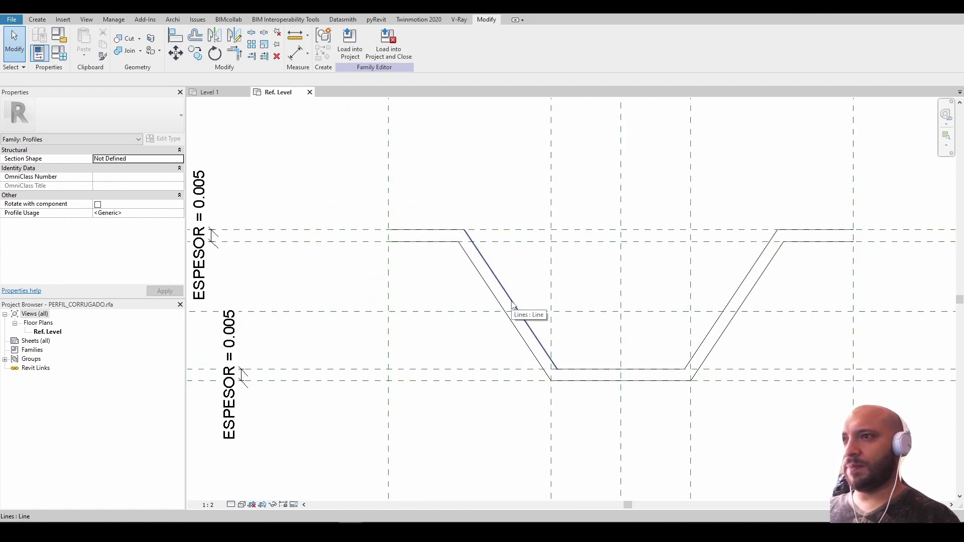
{"action": "scroll", "coordinate": [523, 311], "scroll_direction": "down", "scroll_amount": 1}
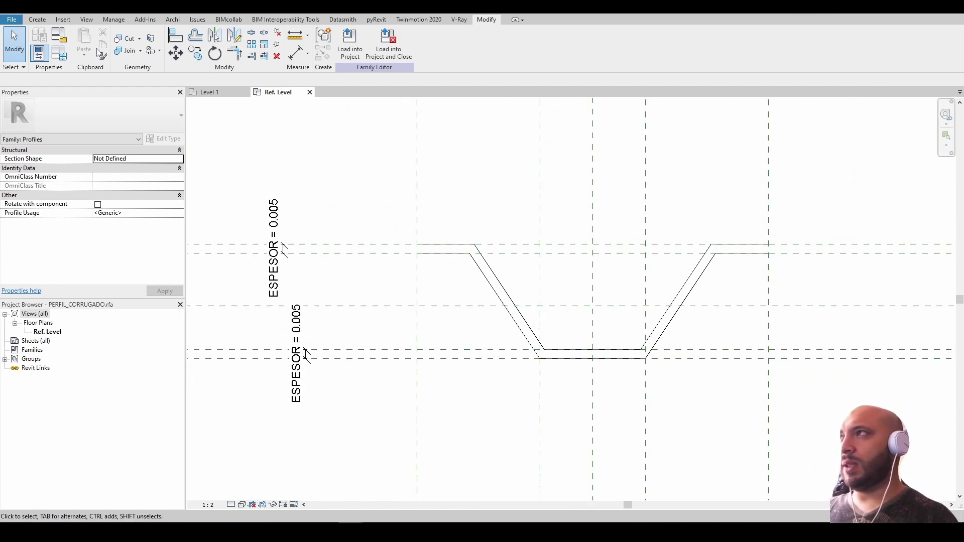
Align and lock the top offset line segments to the upper reference plane.
{"action": "key", "text": "a"}
{"action": "key", "text": "l"}
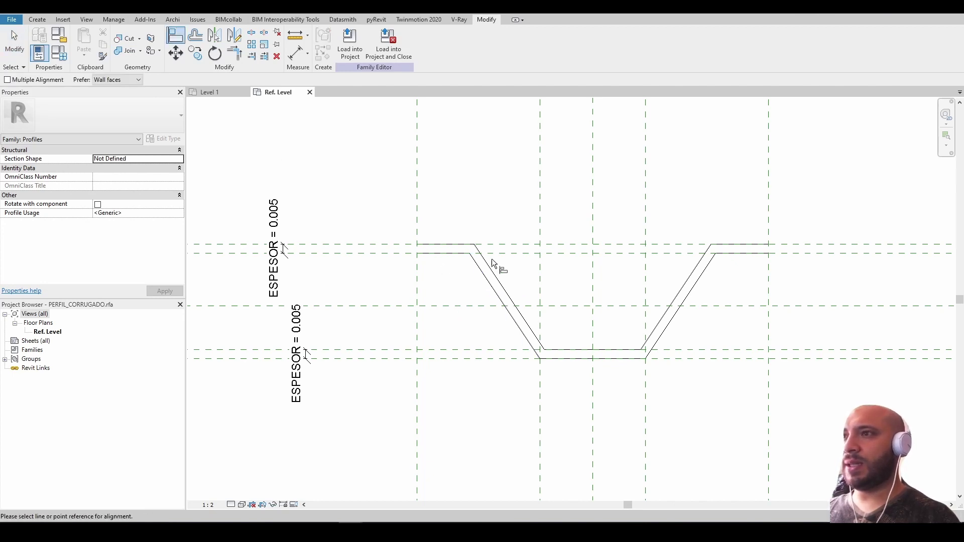
{"action": "left_click", "coordinate": [499, 253]}
{"action": "left_click", "coordinate": [457, 253]}
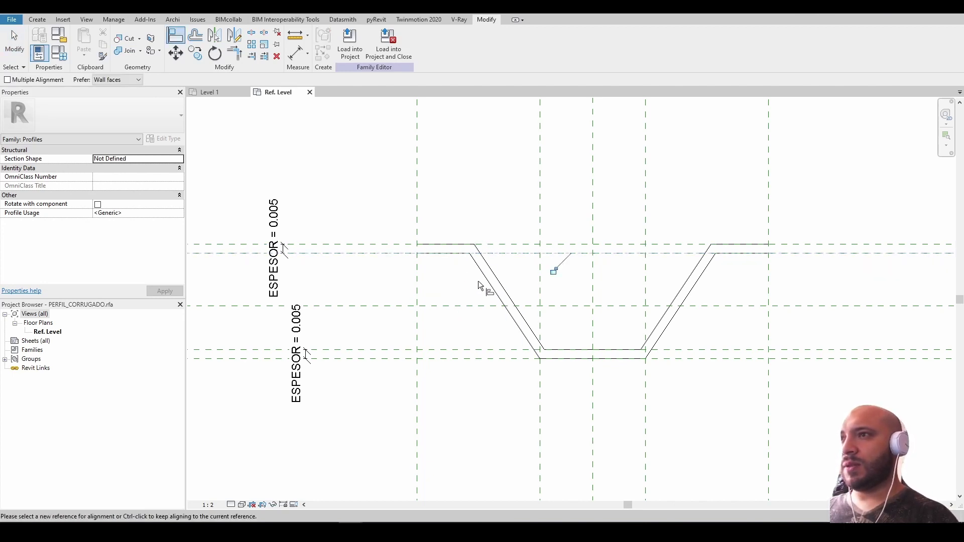
{"action": "left_click", "coordinate": [683, 253]}
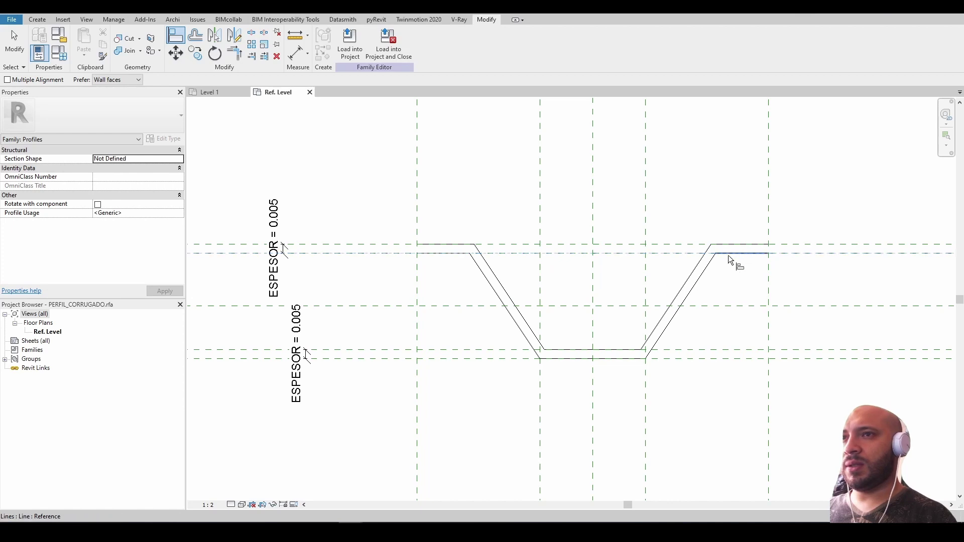
{"action": "left_click", "coordinate": [729, 254]}
{"action": "left_click", "coordinate": [588, 236]}
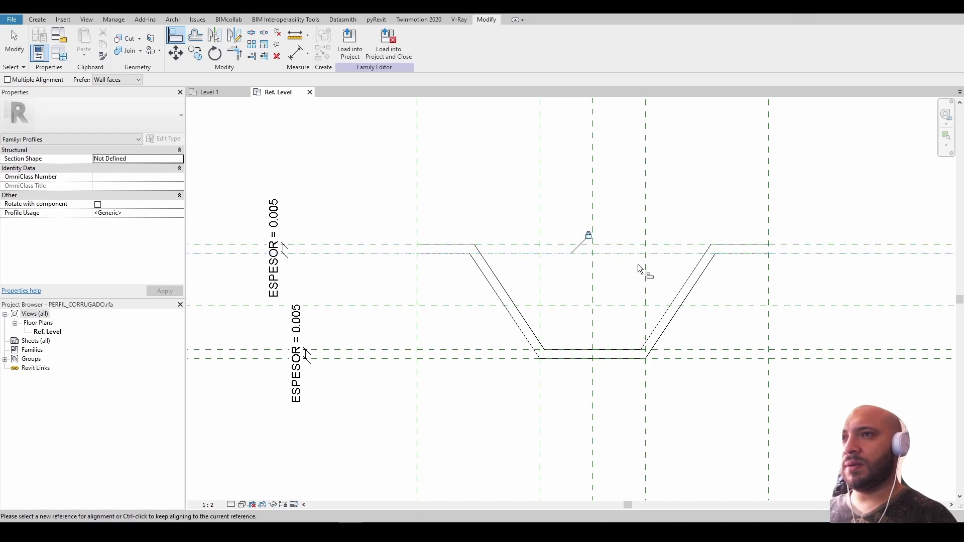
{"action": "left_click", "coordinate": [787, 244]}
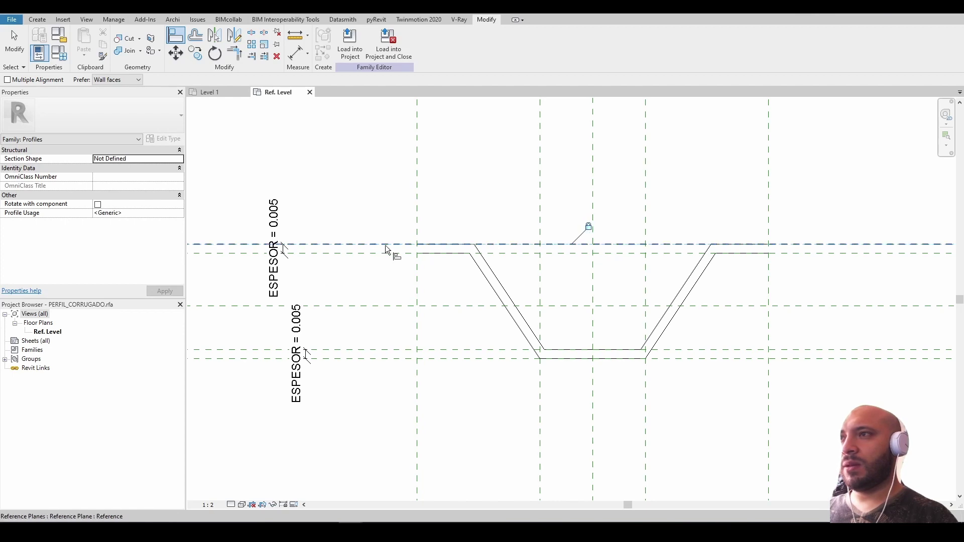
{"action": "left_click", "coordinate": [436, 245]}
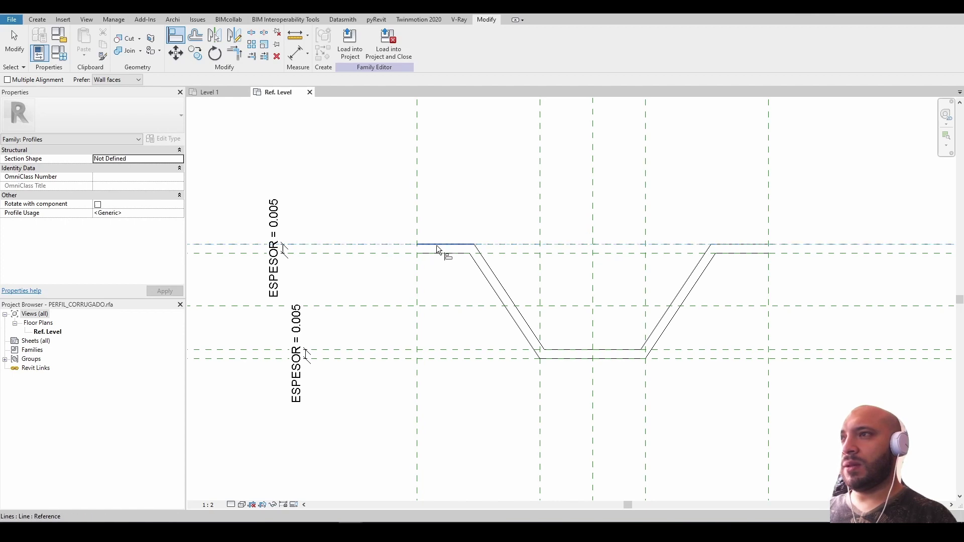
{"action": "left_click", "coordinate": [554, 263]}
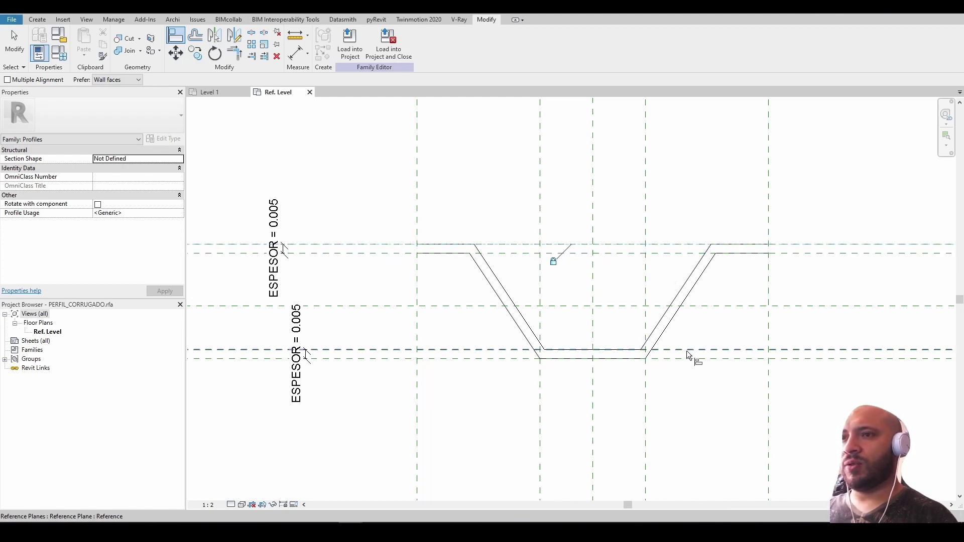
Align and lock the bottom offset line to the lower reference plane.
{"action": "left_click", "coordinate": [668, 350]}
{"action": "left_click", "coordinate": [626, 348]}
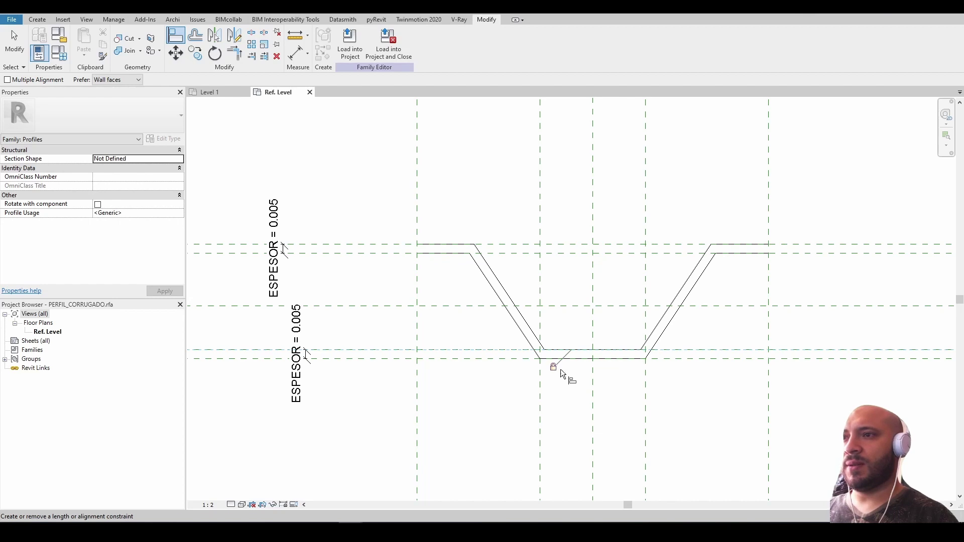
{"action": "middle_click_drag", "start_coordinate": [624, 360], "coordinate": [611, 385]}
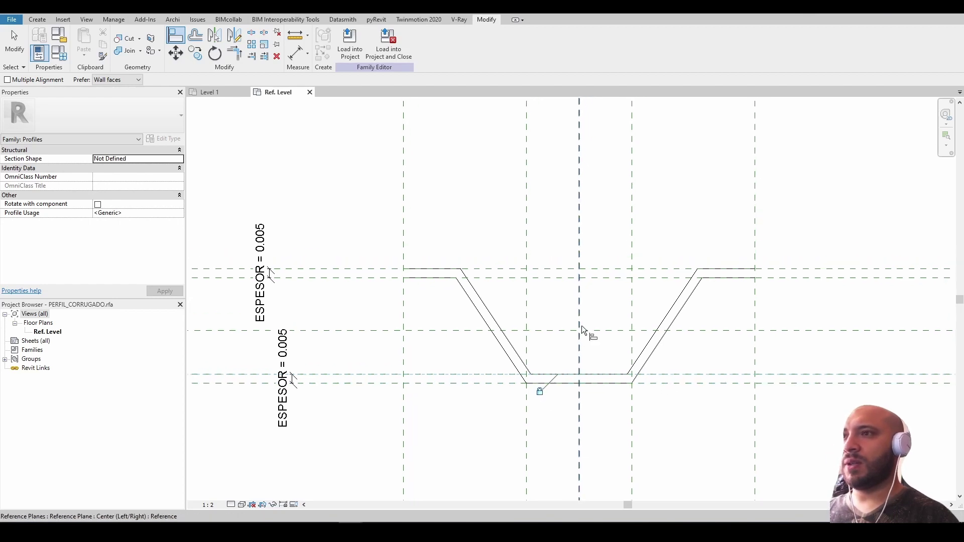
{"action": "key", "text": "Escape"}
{"action": "key", "text": "Escape"}
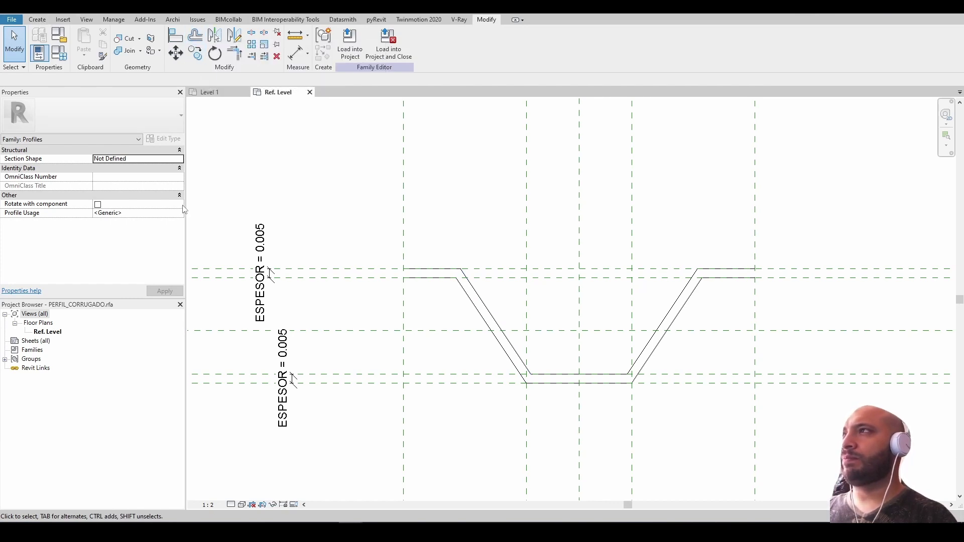
Dimension the left sloped side's thickness with DI and label it ESPESOR.
{"action": "key", "text": "d"}
{"action": "key", "text": "i"}
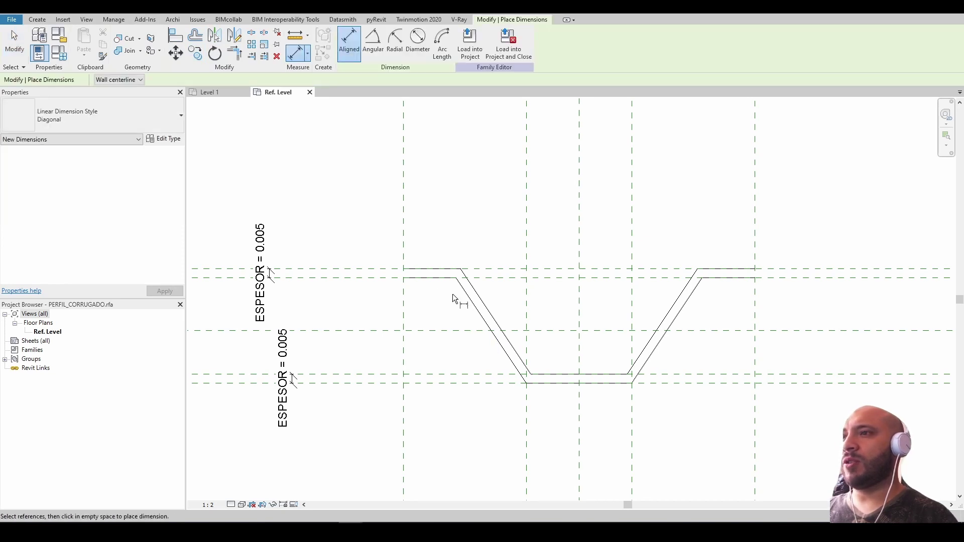
{"action": "left_click", "coordinate": [472, 304]}
{"action": "left_click", "coordinate": [456, 187]}
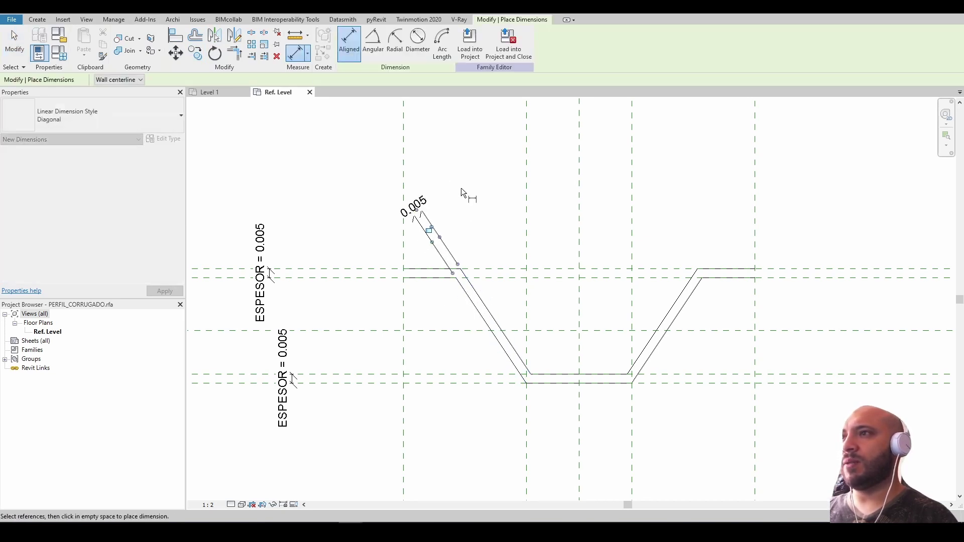
{"action": "key", "text": "Escape"}
{"action": "key", "text": "Escape"}
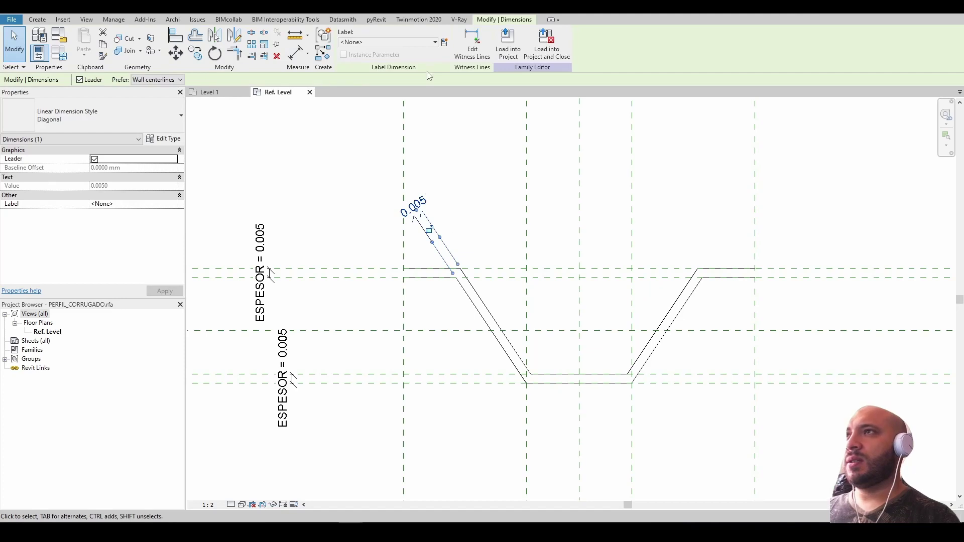
{"action": "left_click", "coordinate": [369, 123]}
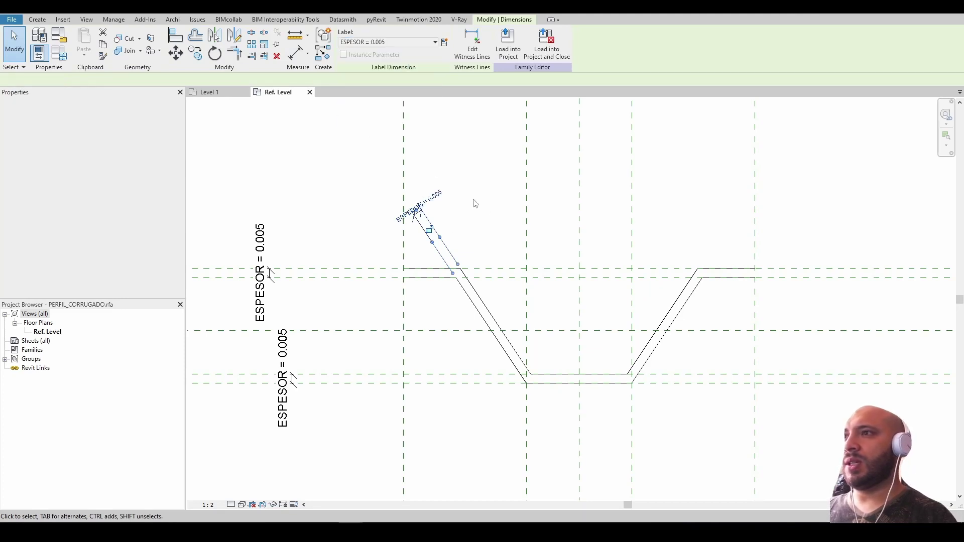
Dimension the right sloped side's thickness and label it ESPESOR (0.005).
{"action": "left_click", "coordinate": [295, 52]}
{"action": "left_click", "coordinate": [672, 305]}
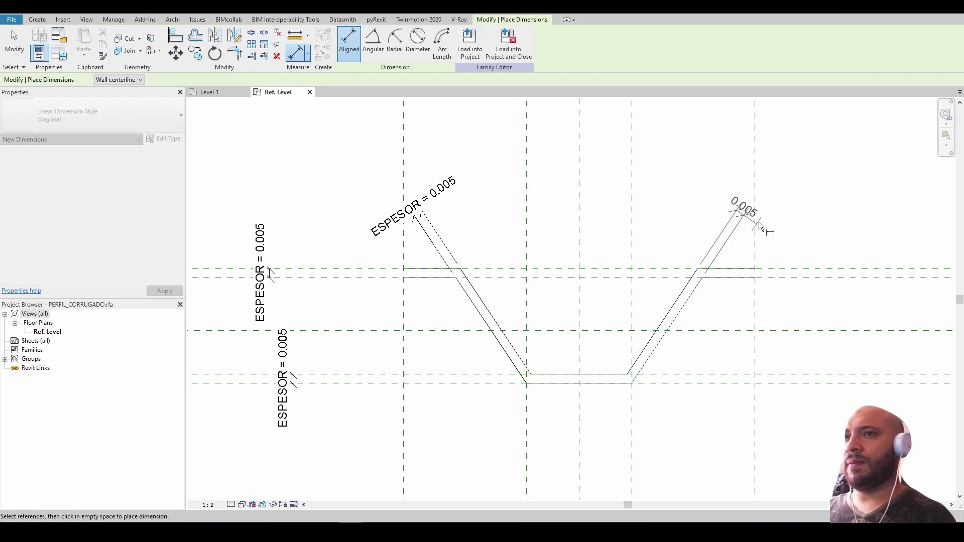
{"action": "left_click", "coordinate": [840, 182]}
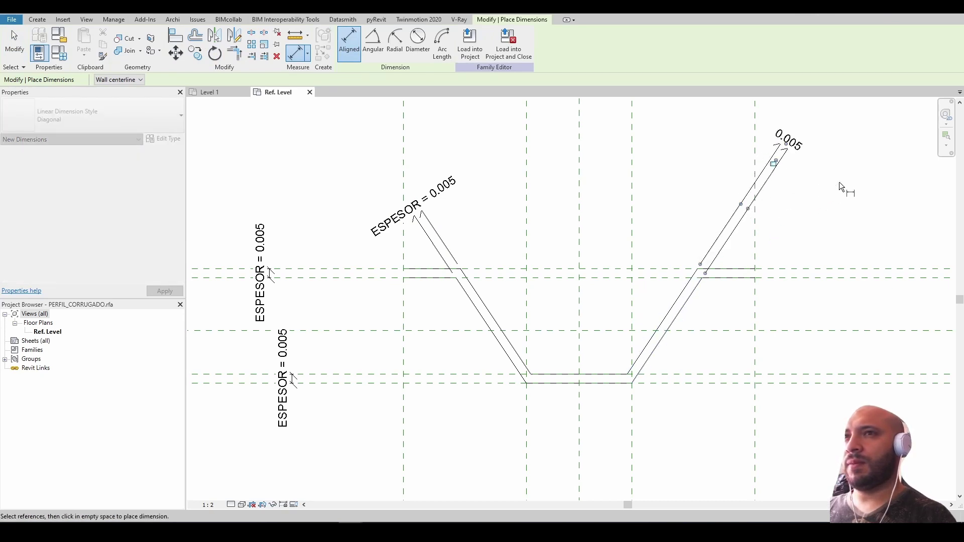
{"action": "key", "text": "Escape"}
{"action": "left_click", "coordinate": [784, 155]}
{"action": "left_click", "coordinate": [435, 41]}
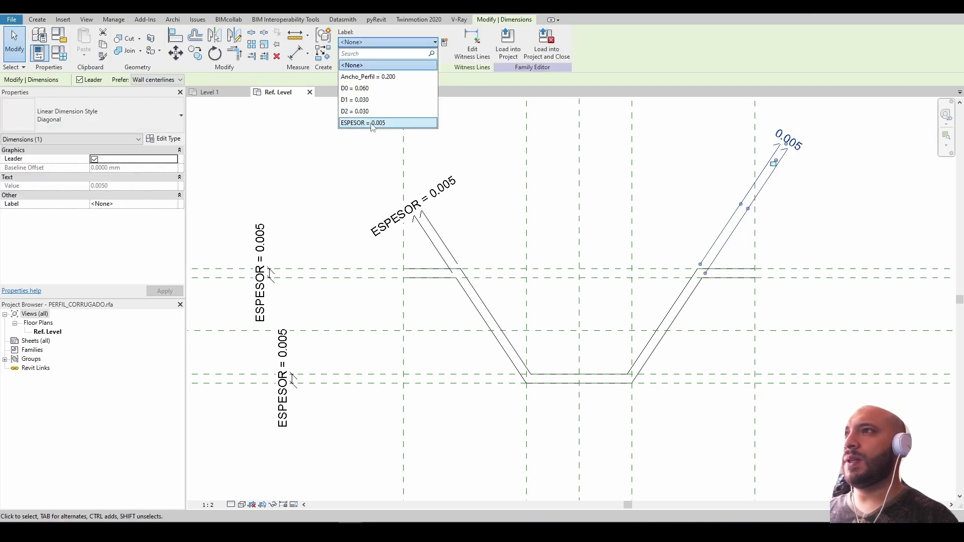
{"action": "left_click", "coordinate": [373, 124]}
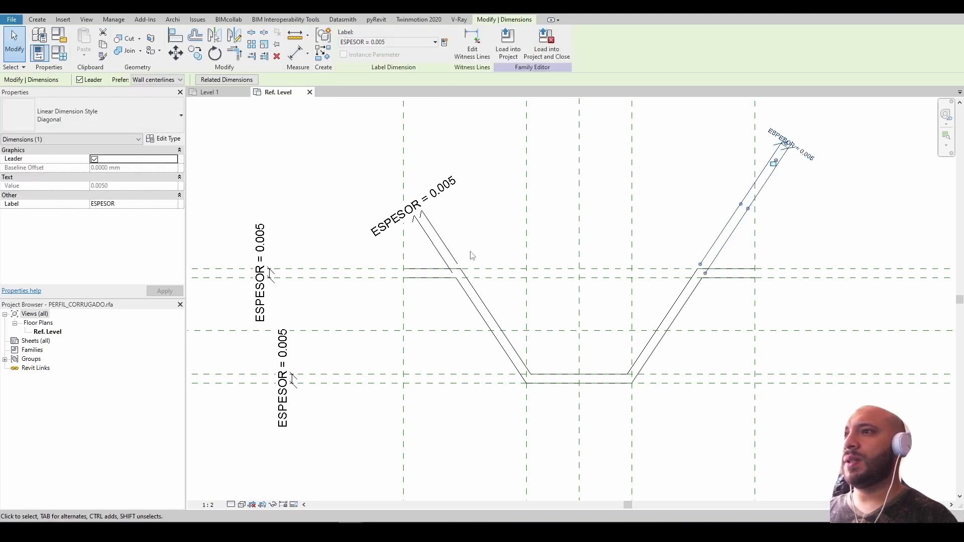
Start a new profile line at the upper left corner.
{"action": "left_click", "coordinate": [38, 19]}
{"action": "left_click", "coordinate": [91, 41]}
{"action": "scroll", "coordinate": [391, 271], "scroll_direction": "up", "scroll_amount": 2}
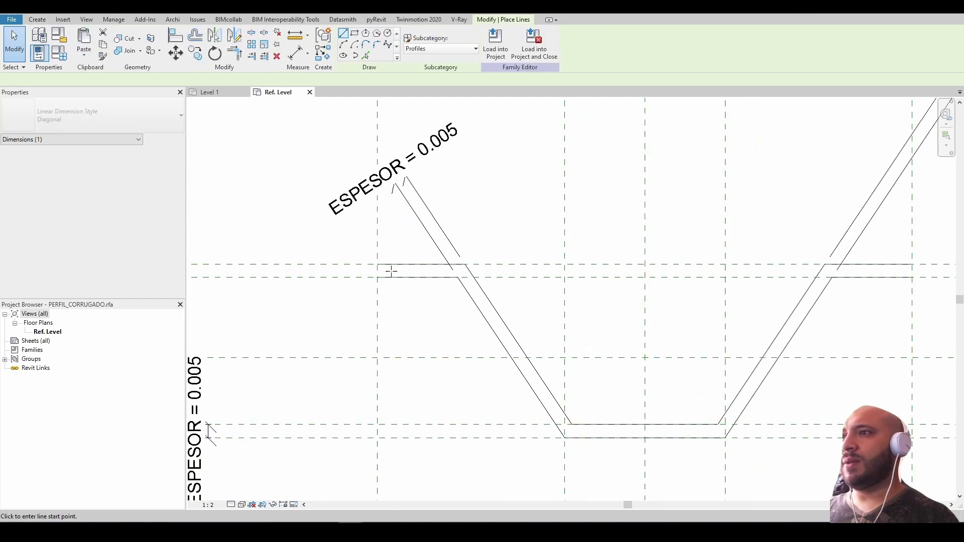
{"action": "scroll", "coordinate": [391, 272], "scroll_direction": "up", "scroll_amount": 1}
{"action": "left_click", "coordinate": [373, 262]}
Finish the left closing line, then draw the line closing the right top flange.
{"action": "left_click", "coordinate": [373, 279]}
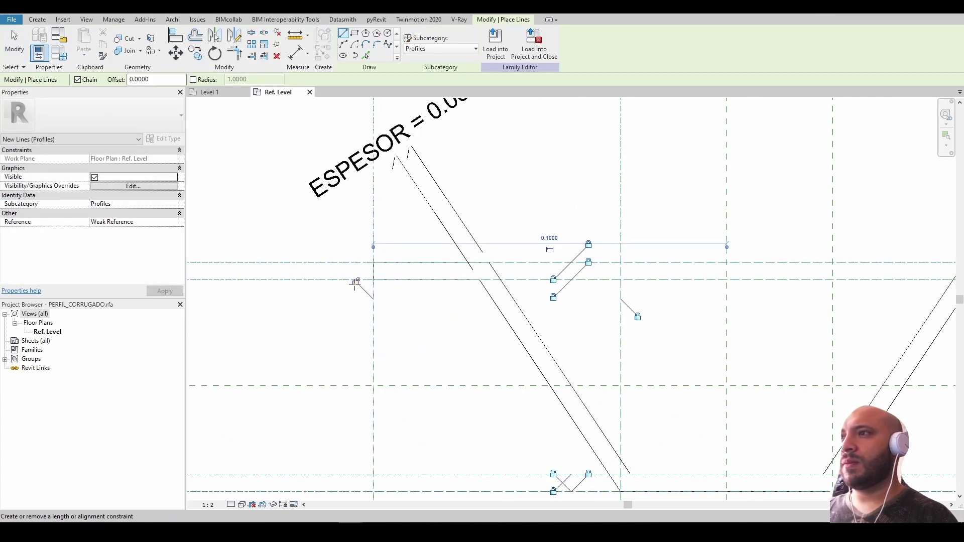
{"action": "scroll", "coordinate": [413, 317], "scroll_direction": "down", "scroll_amount": 1}
{"action": "scroll", "coordinate": [418, 308], "scroll_direction": "down", "scroll_amount": 1}
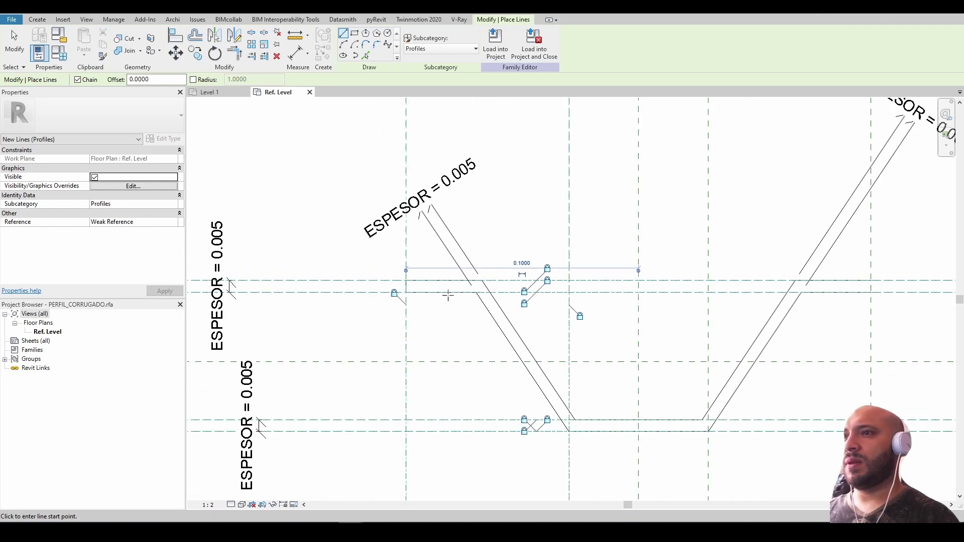
{"action": "middle_click_drag", "start_coordinate": [594, 315], "coordinate": [463, 286]}
{"action": "left_click", "coordinate": [740, 251]}
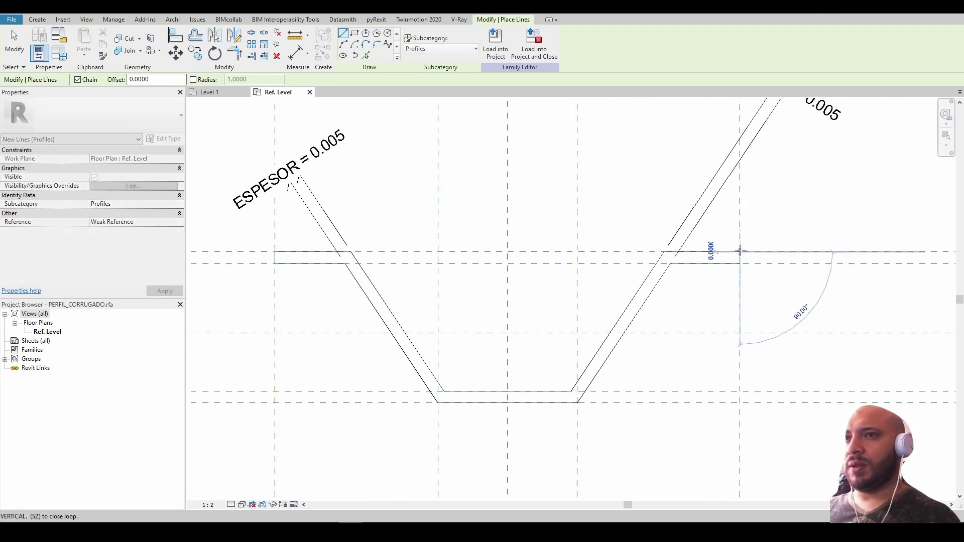
{"action": "left_click", "coordinate": [740, 278]}
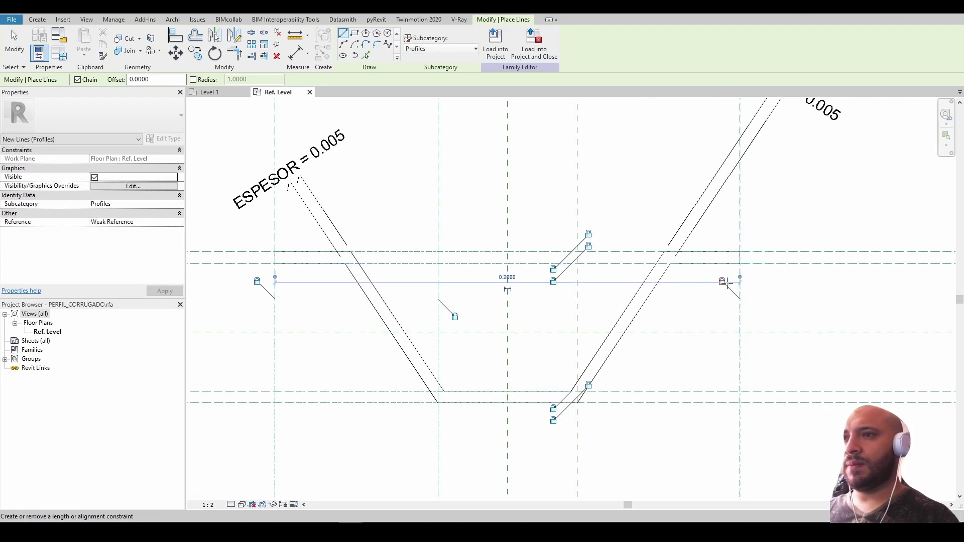
{"action": "scroll", "coordinate": [726, 283], "scroll_direction": "down", "scroll_amount": 2}
{"action": "key", "text": "Escape"}
{"action": "key", "text": "Escape"}
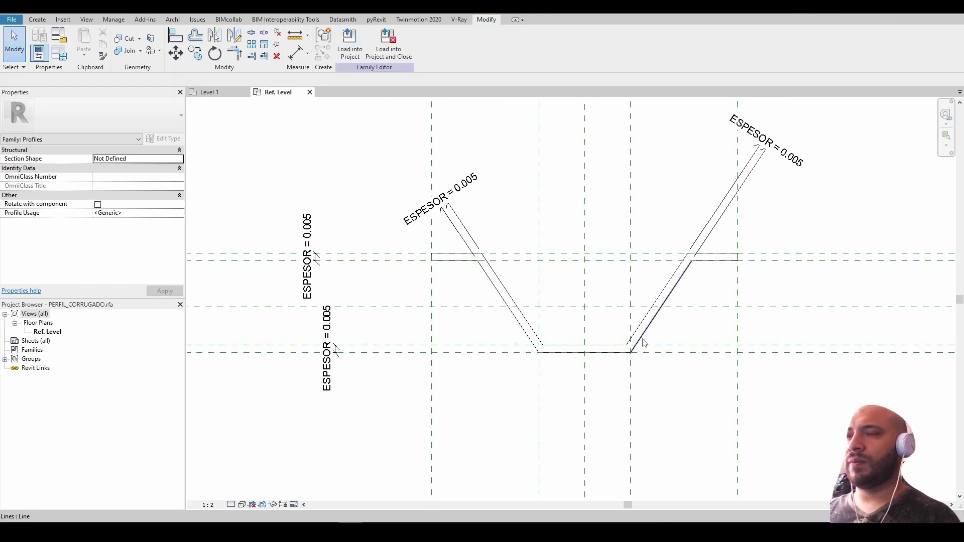
Open Family Types to edit the profile's parameters.
{"action": "scroll", "coordinate": [573, 305], "scroll_direction": "down", "scroll_amount": 1}
{"action": "scroll", "coordinate": [577, 308], "scroll_direction": "down", "scroll_amount": 2}
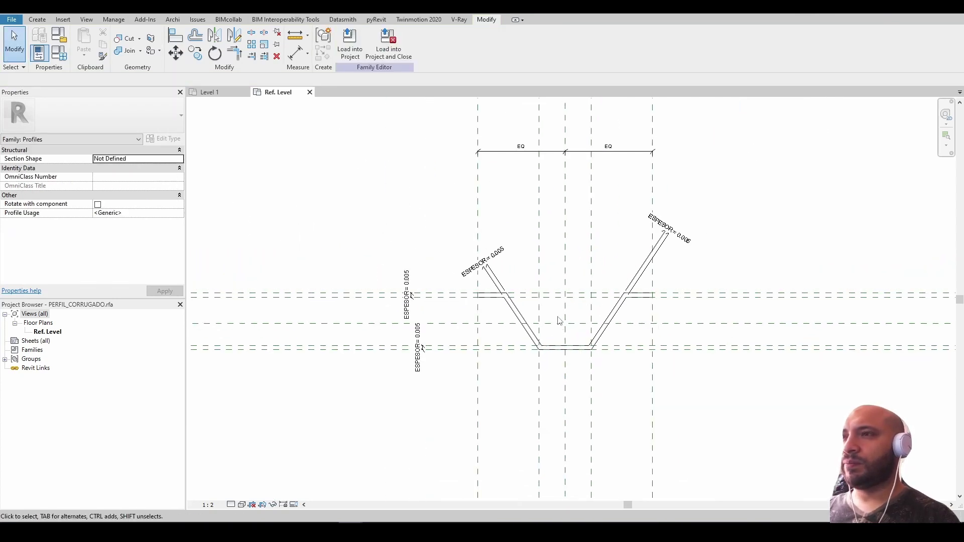
{"action": "scroll", "coordinate": [559, 320], "scroll_direction": "up", "scroll_amount": 1}
{"action": "scroll", "coordinate": [506, 261], "scroll_direction": "down", "scroll_amount": 1}
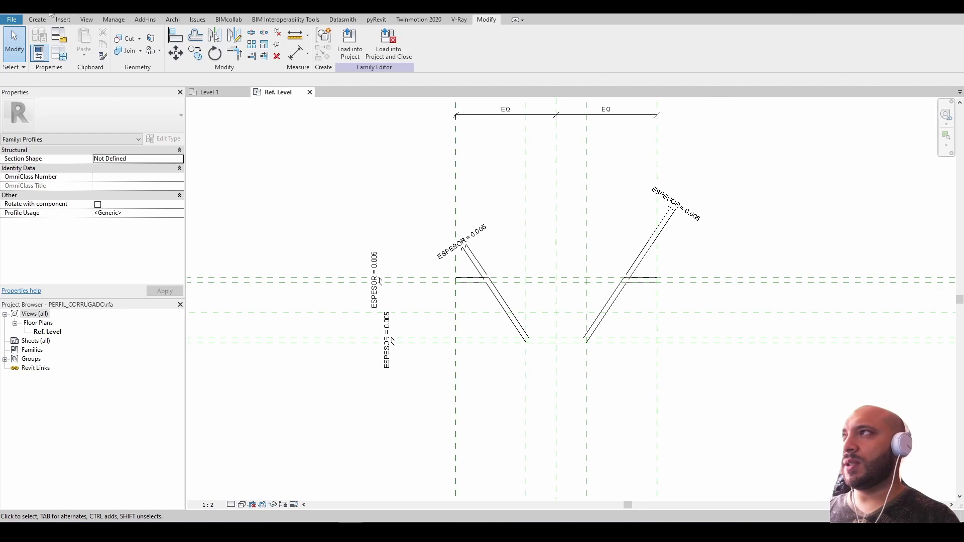
{"action": "scroll", "coordinate": [402, 202], "scroll_direction": "down", "scroll_amount": 1}
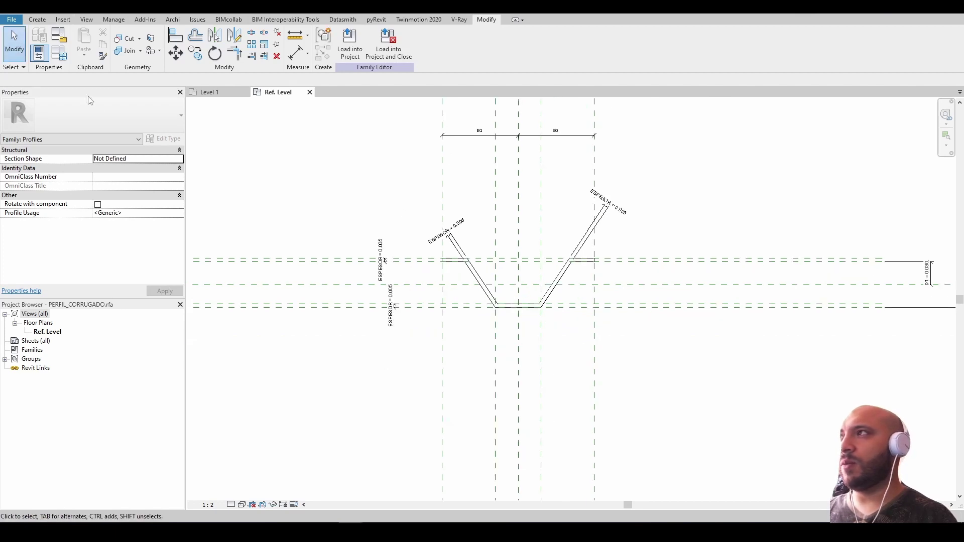
{"action": "left_click", "coordinate": [59, 52]}
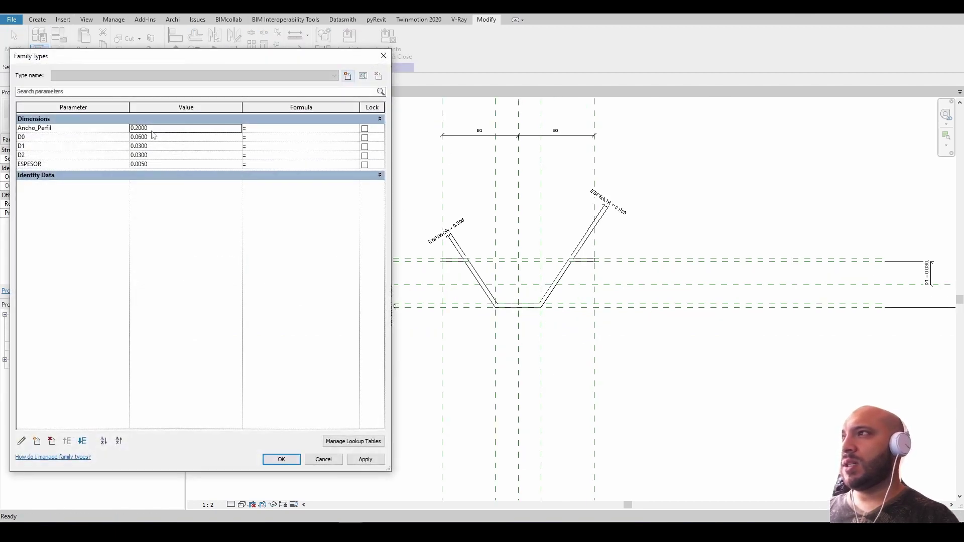
Change Ancho_Perfil from 0.2000 to 0.2500, apply, close, and check how the profile flexes.
{"action": "left_click", "coordinate": [159, 128]}
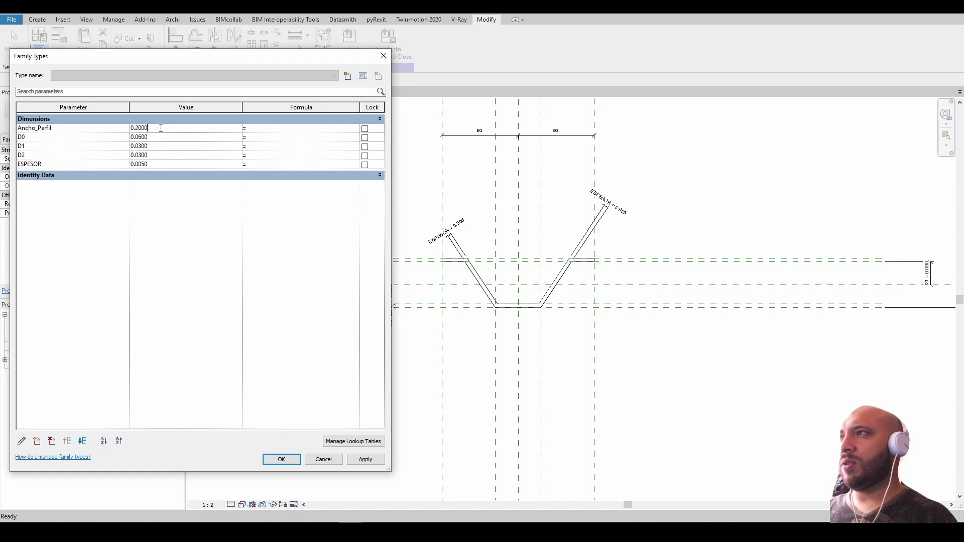
{"action": "double_click", "coordinate": [131, 129]}
{"action": "key", "text": "BackSpace"}
{"action": "type", "text": ".25"}
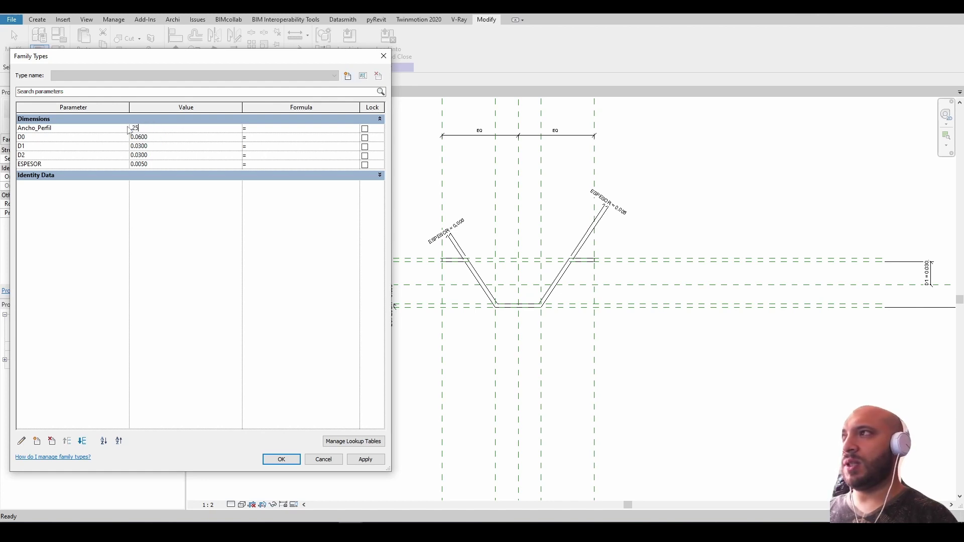
{"action": "left_click", "coordinate": [366, 463]}
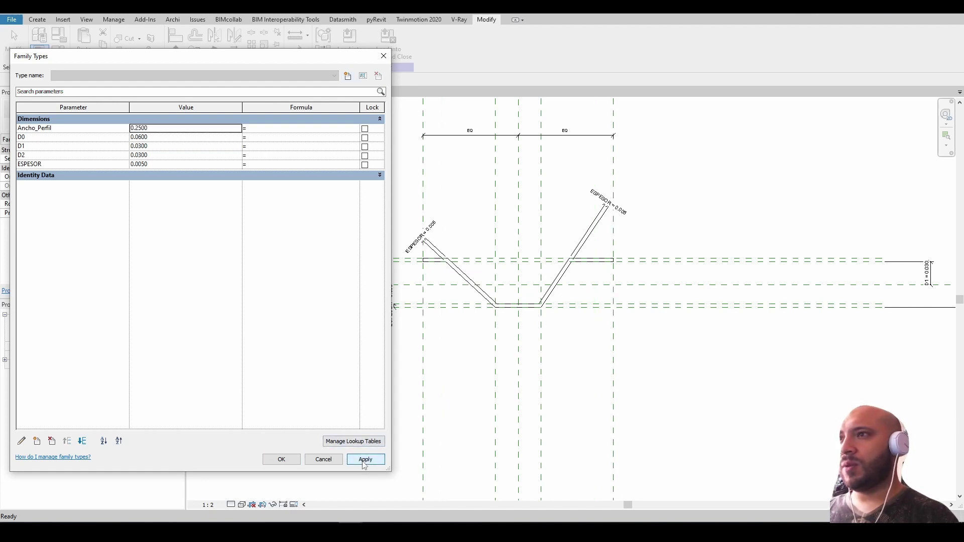
{"action": "left_click", "coordinate": [271, 459]}
{"action": "scroll", "coordinate": [573, 231], "scroll_direction": "up", "scroll_amount": 5}
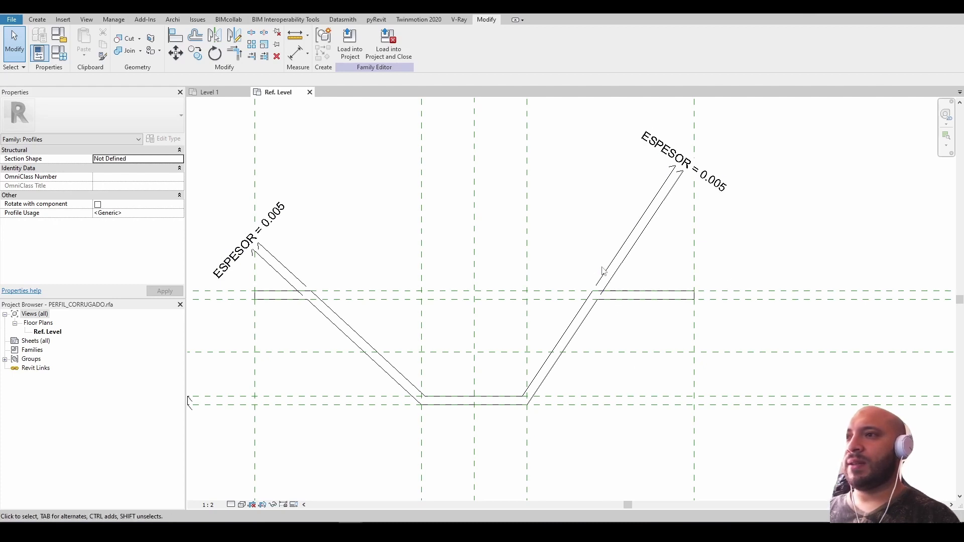
{"action": "scroll", "coordinate": [588, 241], "scroll_direction": "down", "scroll_amount": 4}
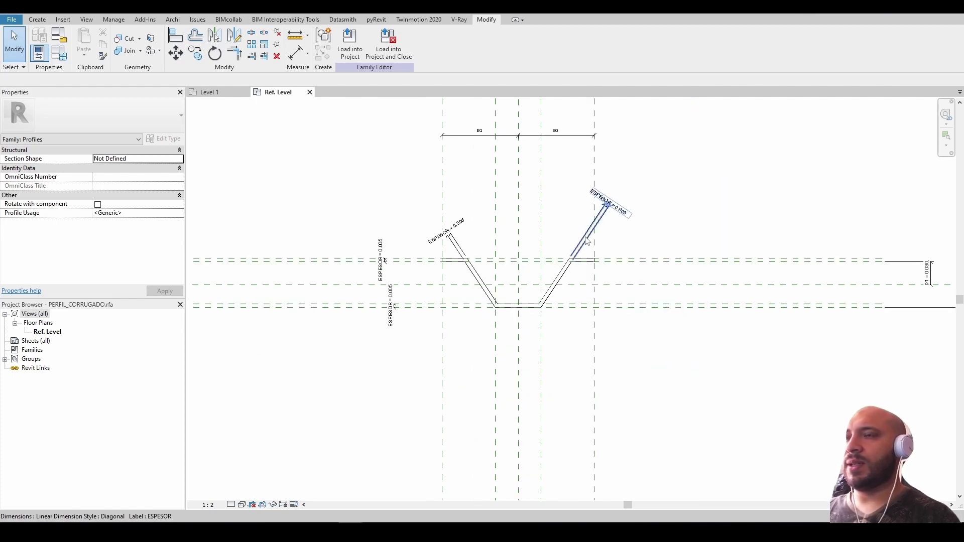
{"action": "scroll", "coordinate": [508, 336], "scroll_direction": "down", "scroll_amount": 2}
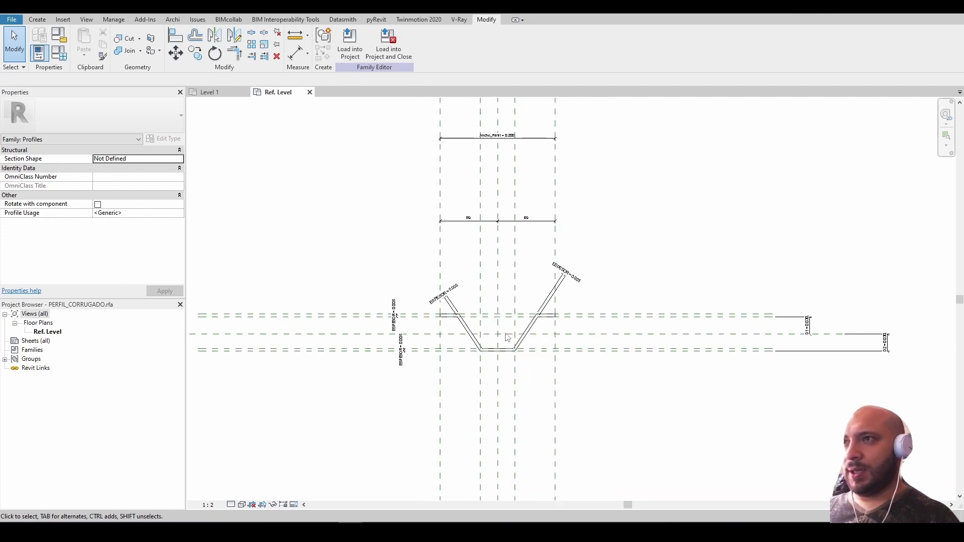
{"action": "scroll", "coordinate": [506, 290], "scroll_direction": "up", "scroll_amount": 3}
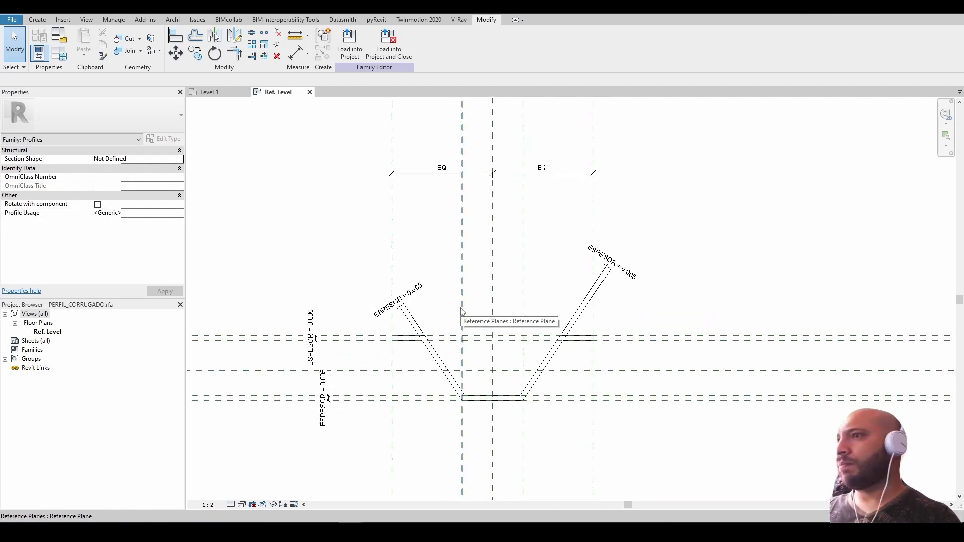
Copy a vertical reference plane with CO to the left flange corner.
{"action": "left_click", "coordinate": [462, 311]}
{"action": "scroll", "coordinate": [462, 316], "scroll_direction": "up", "scroll_amount": 2}
{"action": "left_click", "coordinate": [504, 338]}
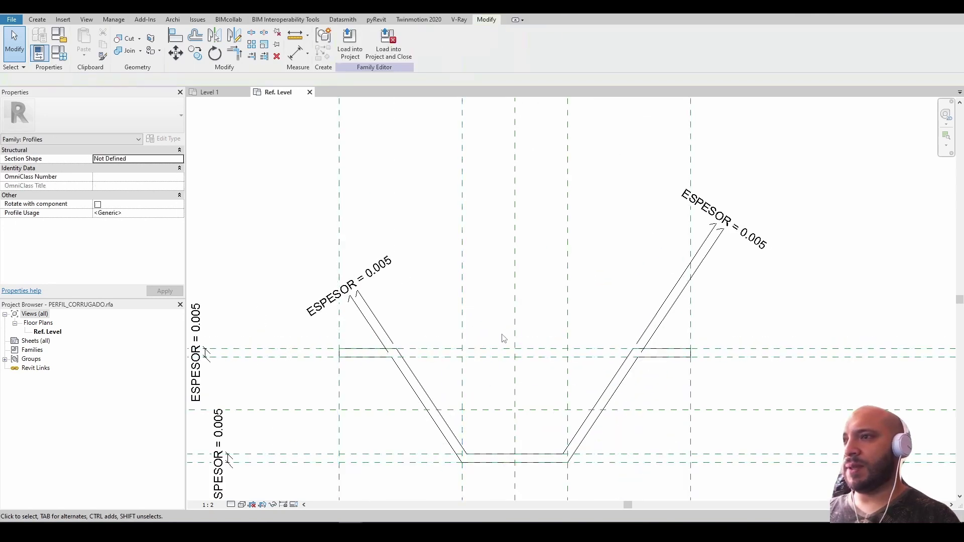
{"action": "left_click", "coordinate": [463, 334]}
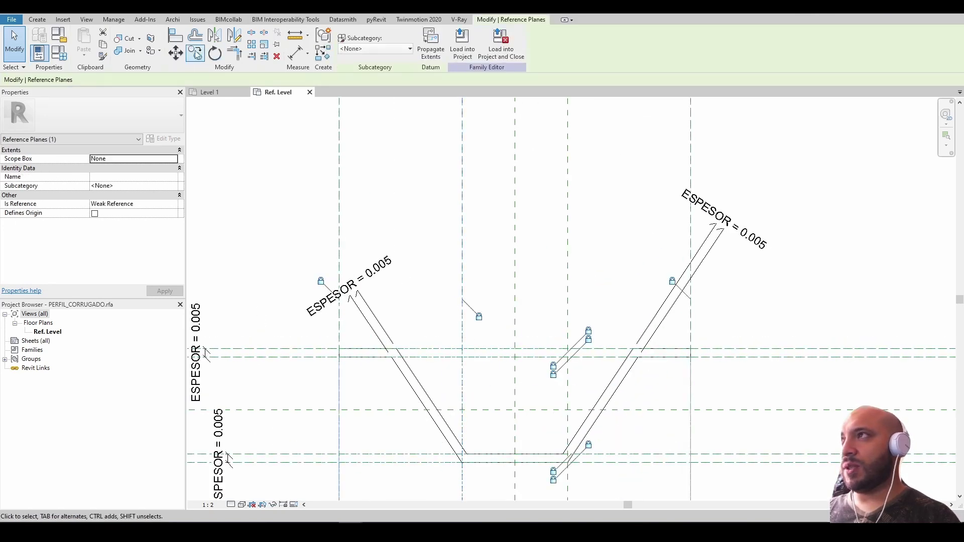
{"action": "key", "text": "c"}
{"action": "key", "text": "o"}
{"action": "left_click", "coordinate": [463, 358]}
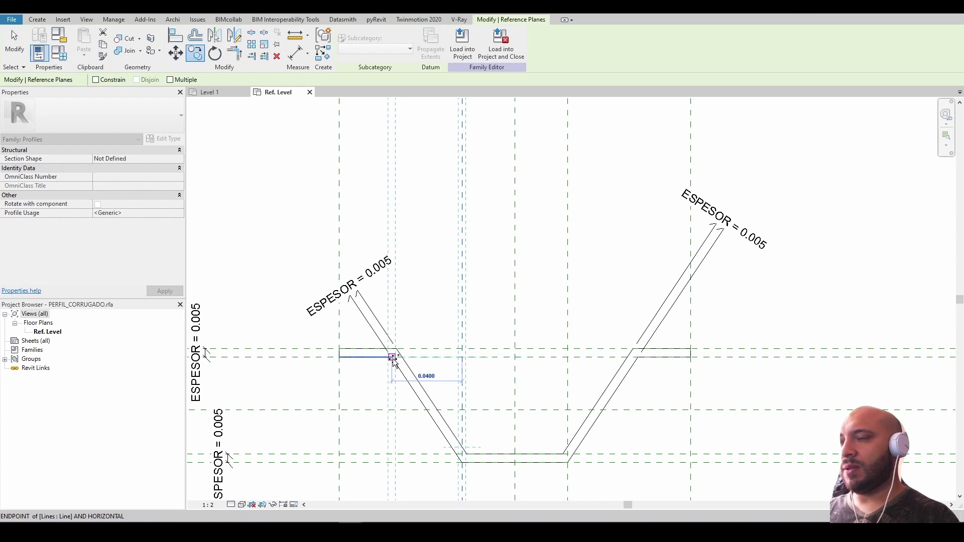
{"action": "left_click", "coordinate": [392, 358]}
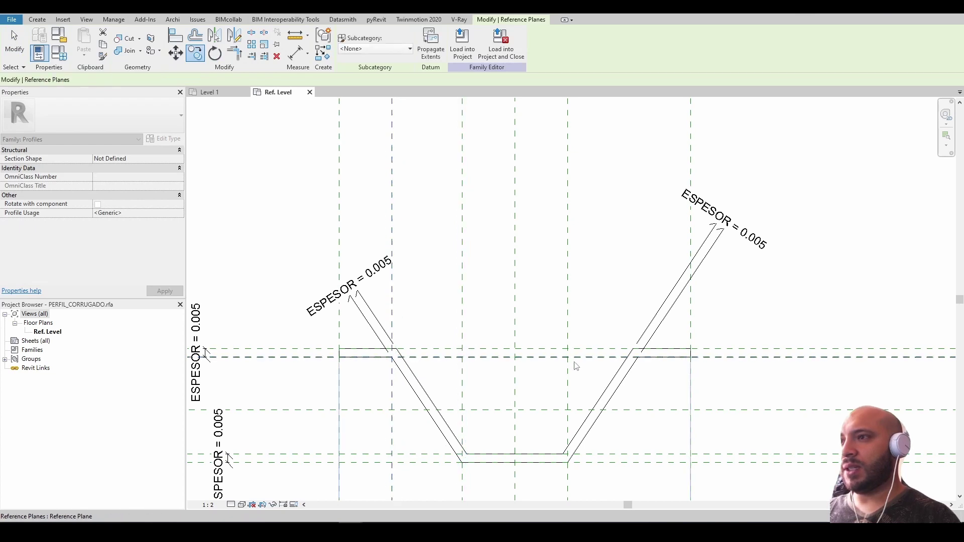
Copy the new plane again to the right flange corner.
{"action": "left_click", "coordinate": [195, 52]}
{"action": "left_click", "coordinate": [392, 357]}
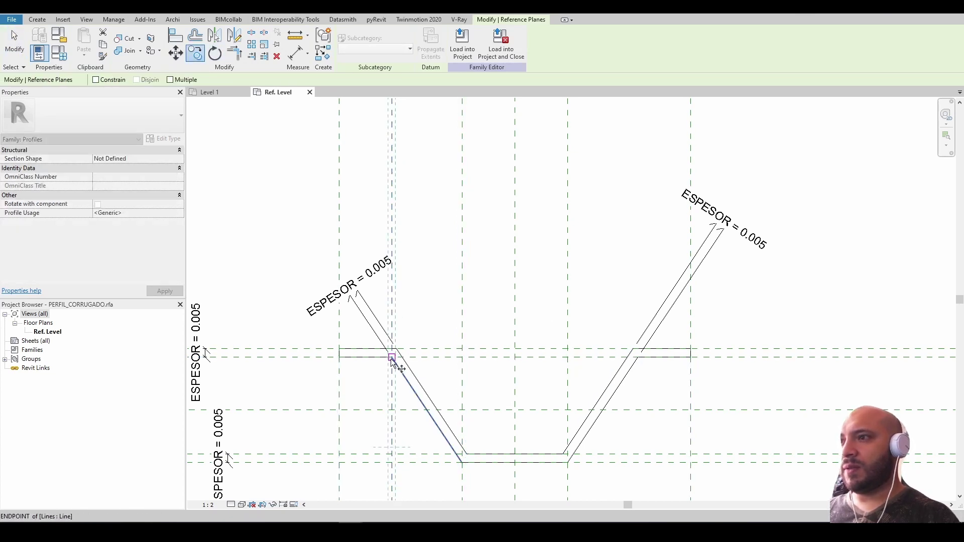
{"action": "left_click", "coordinate": [638, 358]}
{"action": "key", "text": "Escape"}
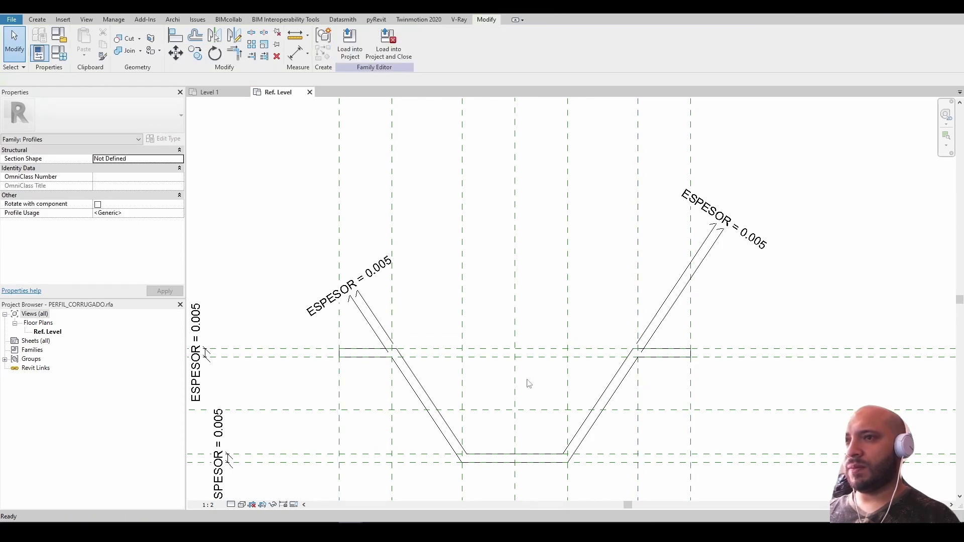
Check the right sloped line and pan above the profile for dimensioning.
{"action": "scroll", "coordinate": [645, 382], "scroll_direction": "up", "scroll_amount": 1}
{"action": "left_click", "coordinate": [625, 374]}
{"action": "scroll", "coordinate": [628, 372], "scroll_direction": "up", "scroll_amount": 2}
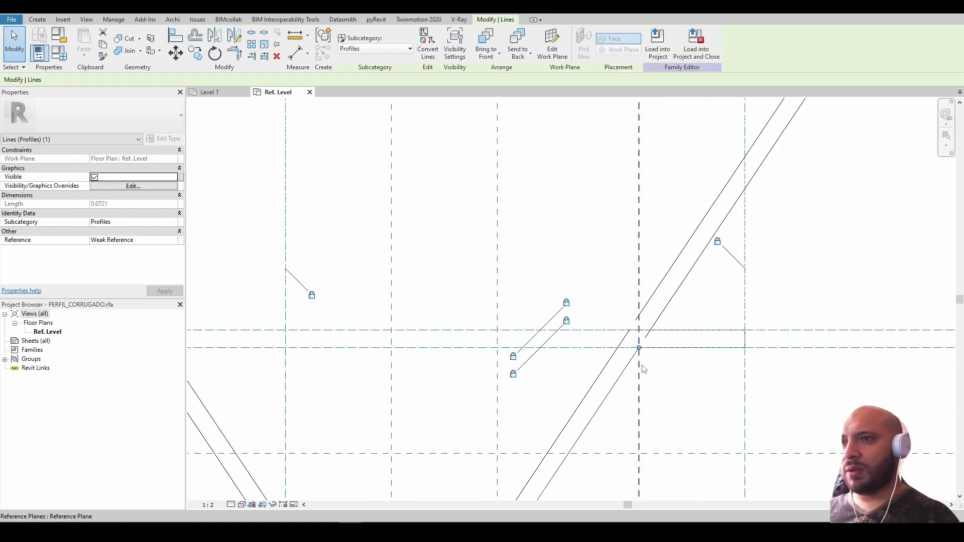
{"action": "scroll", "coordinate": [647, 350], "scroll_direction": "down", "scroll_amount": 4}
{"action": "key", "text": "Escape"}
{"action": "scroll", "coordinate": [704, 241], "scroll_direction": "down", "scroll_amount": 2}
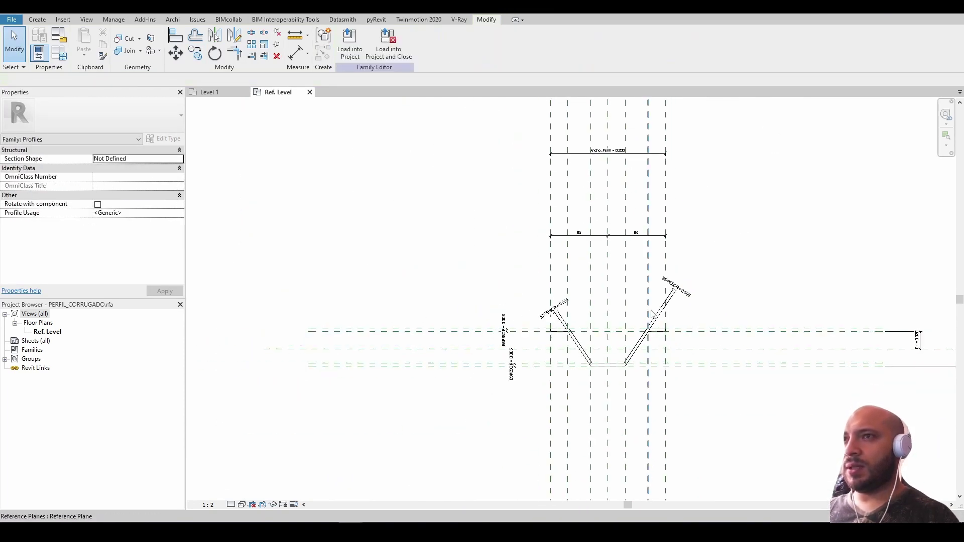
{"action": "middle_click_drag", "start_coordinate": [633, 186], "coordinate": [609, 268]}
{"action": "left_click", "coordinate": [295, 53]}
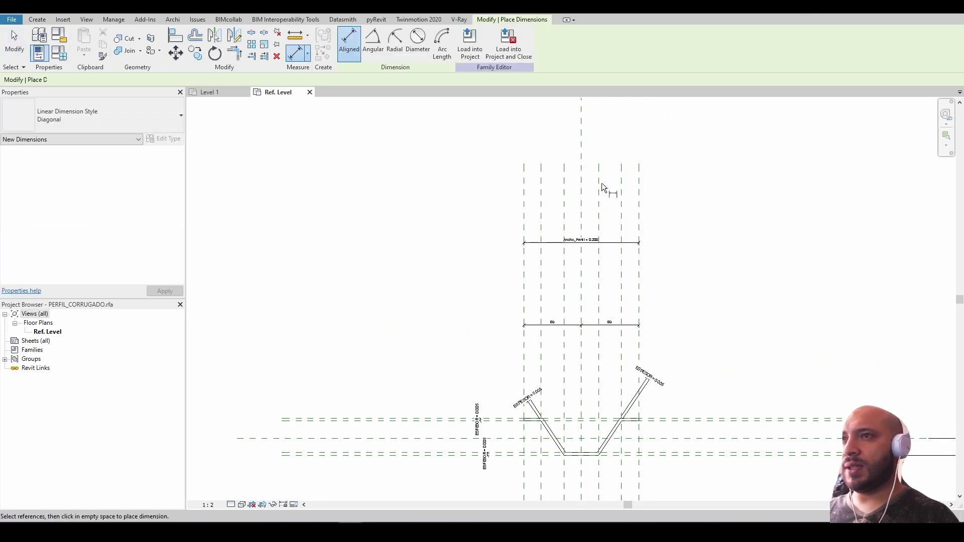
Dimension the 0.030 gaps between the two rightmost and two leftmost reference planes.
{"action": "left_click", "coordinate": [639, 202]}
{"action": "left_click", "coordinate": [687, 194]}
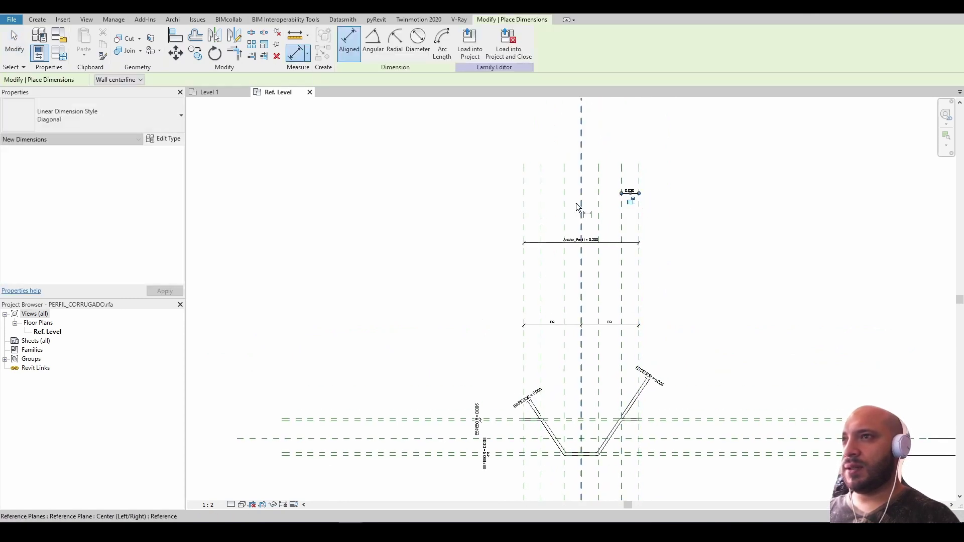
{"action": "scroll", "coordinate": [547, 193], "scroll_direction": "up", "scroll_amount": 2}
{"action": "left_click", "coordinate": [541, 195]}
{"action": "left_click", "coordinate": [518, 195]}
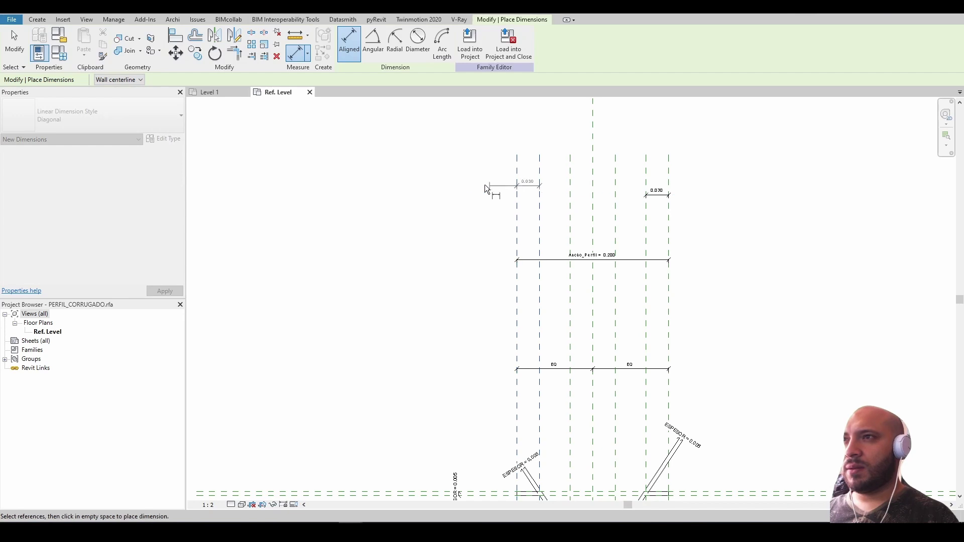
{"action": "left_click", "coordinate": [459, 197]}
{"action": "key", "text": "Escape"}
{"action": "scroll", "coordinate": [658, 196], "scroll_direction": "up", "scroll_amount": 2}
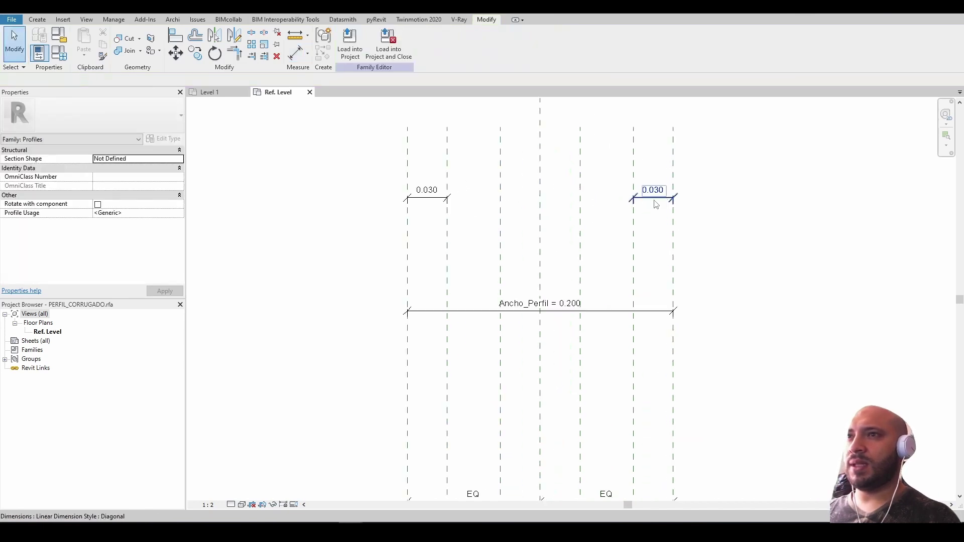
Give the right 0.030 dimension a new type parameter D3.
{"action": "left_click", "coordinate": [657, 204]}
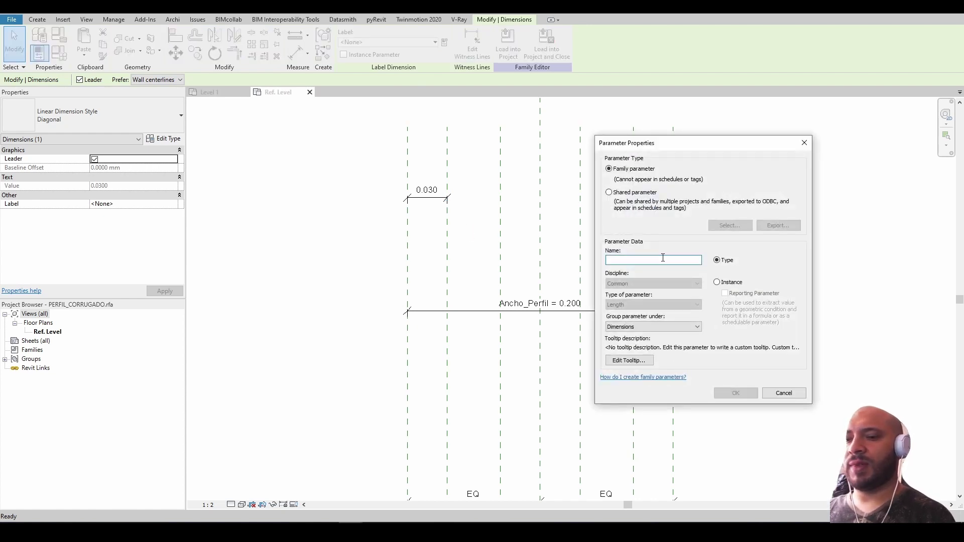
{"action": "type", "text": "D3"}
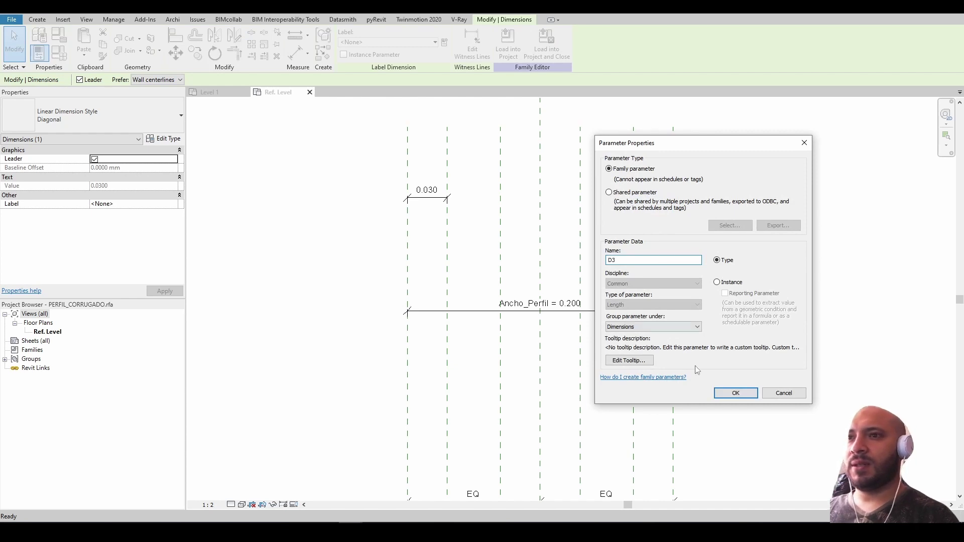
{"action": "left_click", "coordinate": [736, 393]}
{"action": "left_click", "coordinate": [754, 274]}
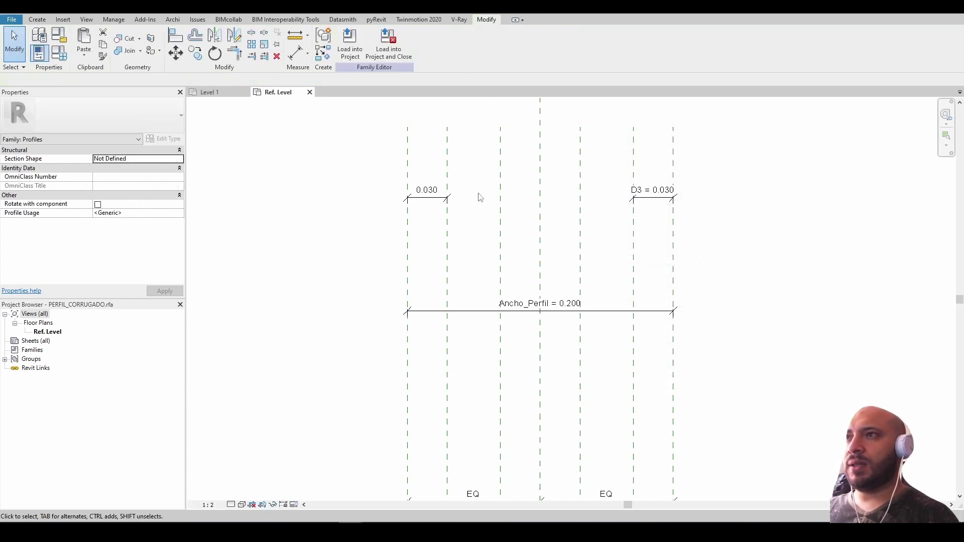
Label the left 0.030 dimension with D3 as well.
{"action": "left_click", "coordinate": [428, 198]}
{"action": "left_click", "coordinate": [435, 42]}
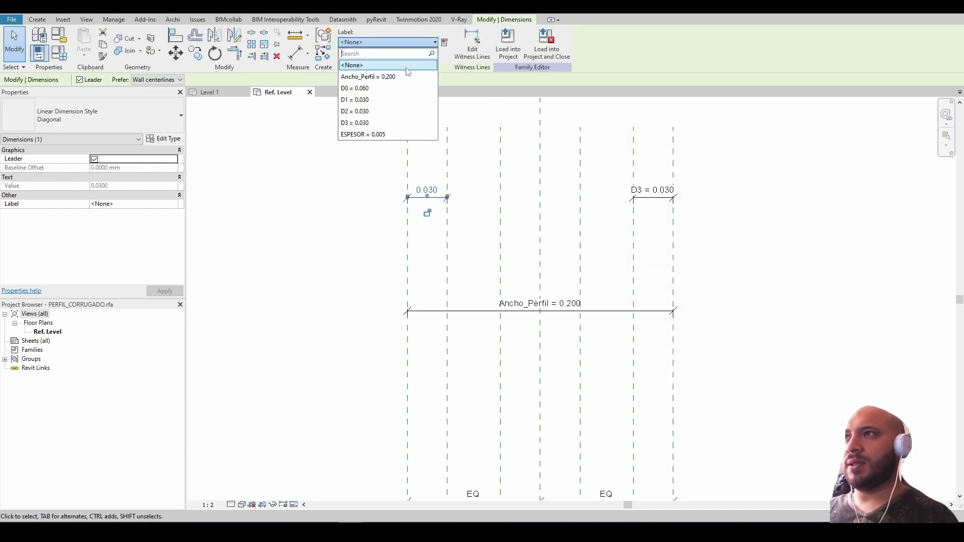
{"action": "left_click", "coordinate": [420, 122]}
{"action": "left_click", "coordinate": [749, 215]}
{"action": "scroll", "coordinate": [653, 352], "scroll_direction": "down", "scroll_amount": 3}
{"action": "scroll", "coordinate": [553, 351], "scroll_direction": "up", "scroll_amount": 2}
{"action": "scroll", "coordinate": [514, 355], "scroll_direction": "up", "scroll_amount": 3}
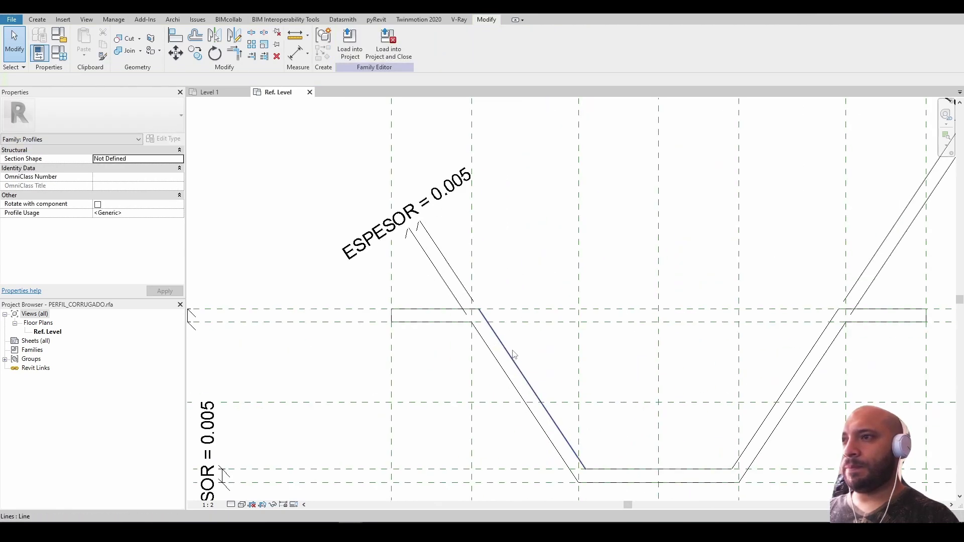
Drag the short horizontal line's end to meet the diagonal.
{"action": "left_click", "coordinate": [462, 325]}
{"action": "scroll", "coordinate": [462, 325], "scroll_direction": "up", "scroll_amount": 3}
{"action": "scroll", "coordinate": [472, 324], "scroll_direction": "up", "scroll_amount": 2}
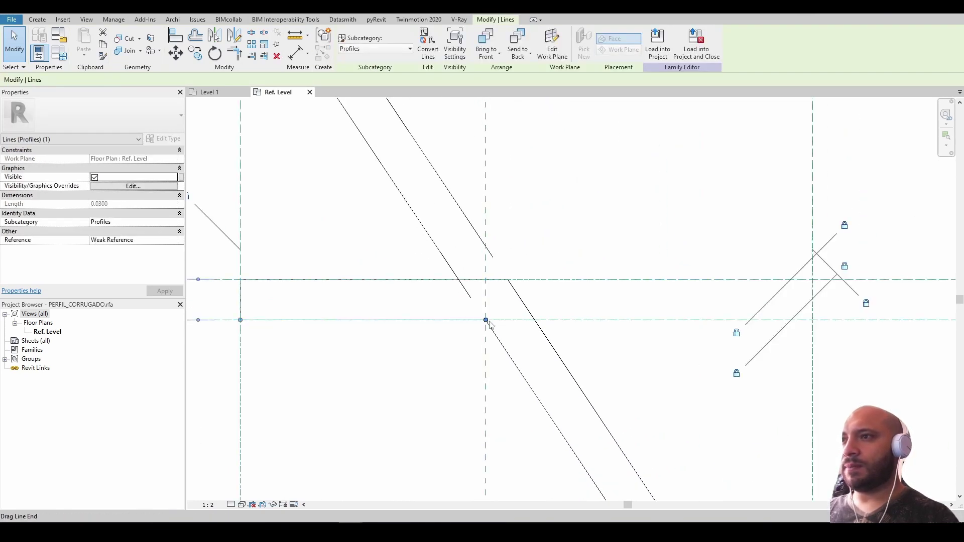
{"action": "mouse_move", "coordinate": [486, 321]}
{"action": "left_mouse_down"}
{"action": "mouse_move", "coordinate": [473, 321]}
{"action": "mouse_move", "coordinate": [485, 321]}
{"action": "left_mouse_up"}
{"action": "scroll", "coordinate": [503, 296], "scroll_direction": "down", "scroll_amount": 2}
{"action": "scroll", "coordinate": [509, 300], "scroll_direction": "down", "scroll_amount": 3}
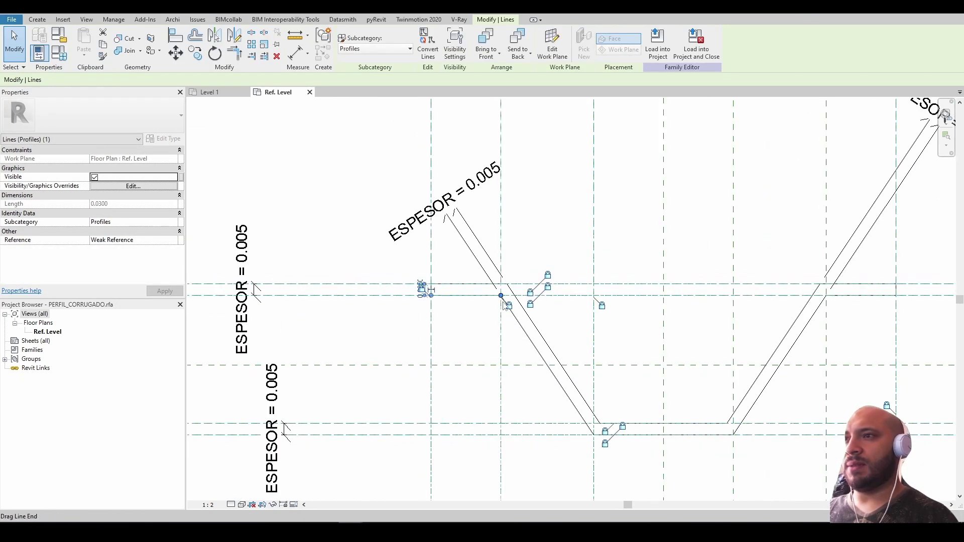
{"action": "scroll", "coordinate": [627, 305], "scroll_direction": "up", "scroll_amount": 4}
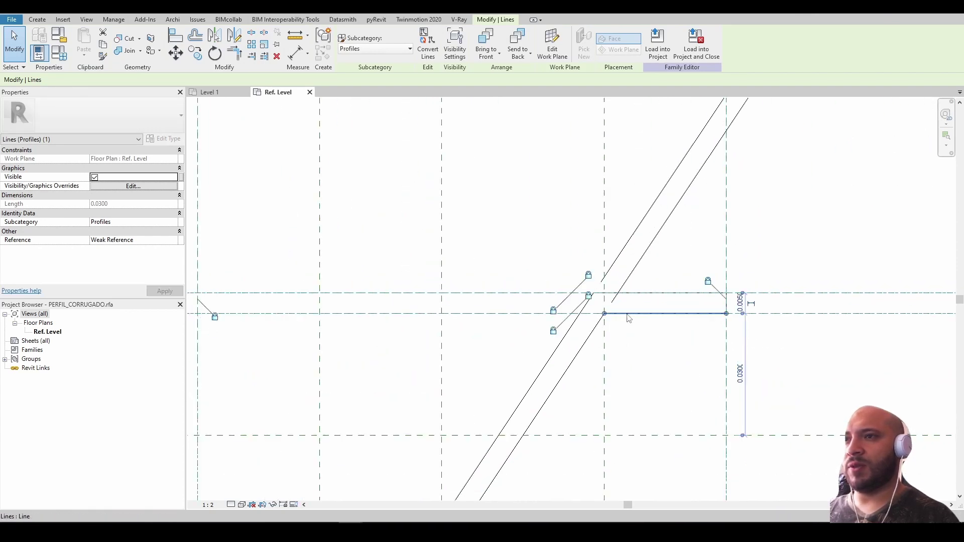
Snap the right diagonal lines' ends onto the adjacent horizontal line.
{"action": "left_click_drag", "start_coordinate": [612, 316], "coordinate": [604, 313]}
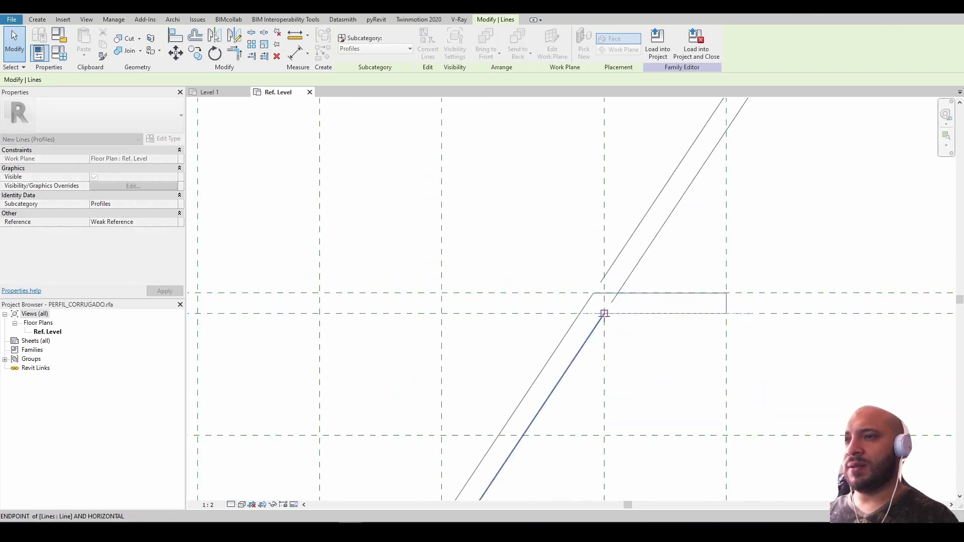
{"action": "scroll", "coordinate": [613, 321], "scroll_direction": "down", "scroll_amount": 2}
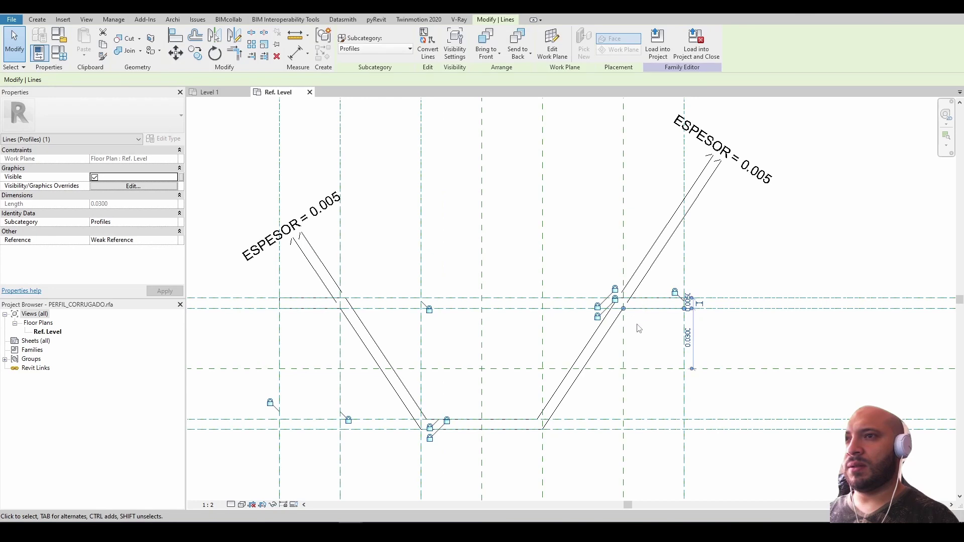
{"action": "scroll", "coordinate": [639, 326], "scroll_direction": "up", "scroll_amount": 2}
{"action": "left_click_drag", "start_coordinate": [636, 310], "coordinate": [621, 310]}
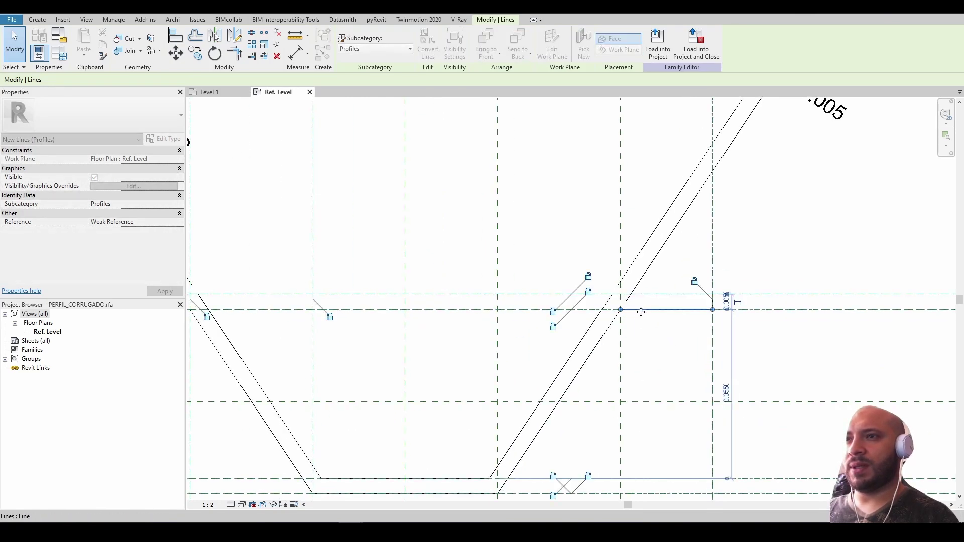
{"action": "scroll", "coordinate": [638, 316], "scroll_direction": "down", "scroll_amount": 2}
{"action": "scroll", "coordinate": [627, 307], "scroll_direction": "down", "scroll_amount": 2}
{"action": "scroll", "coordinate": [615, 296], "scroll_direction": "down", "scroll_amount": 1}
{"action": "scroll", "coordinate": [606, 285], "scroll_direction": "down", "scroll_amount": 1}
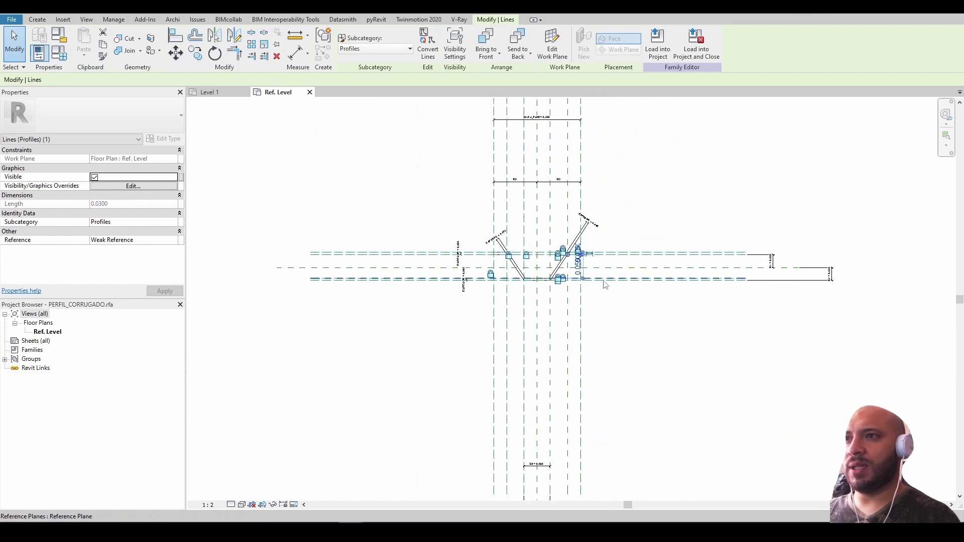
{"action": "scroll", "coordinate": [606, 285], "scroll_direction": "up", "scroll_amount": 3}
{"action": "scroll", "coordinate": [502, 221], "scroll_direction": "up", "scroll_amount": 2}
{"action": "scroll", "coordinate": [497, 201], "scroll_direction": "up", "scroll_amount": 1}
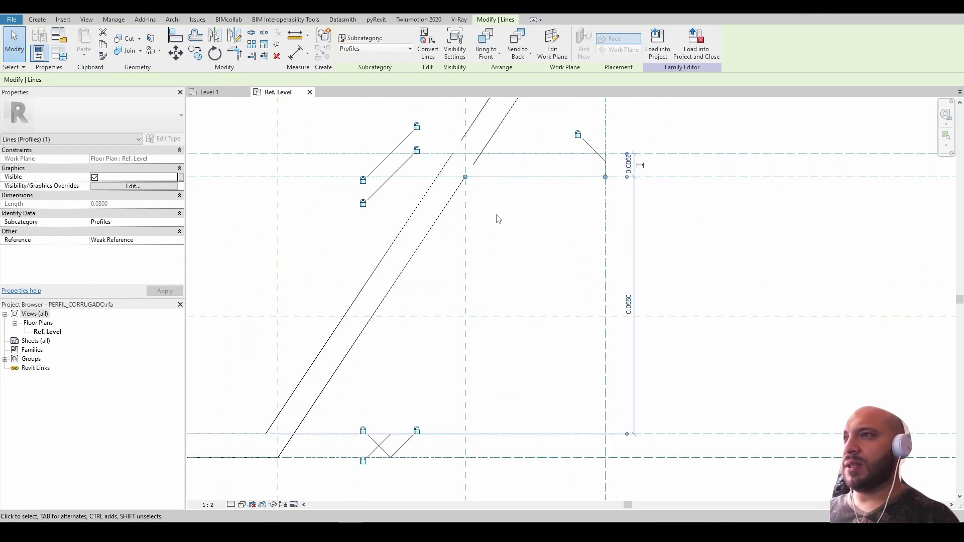
{"action": "left_click", "coordinate": [497, 219]}
Attach the upper-right short horizontal line's end to the diagonal's endpoint.
{"action": "left_click", "coordinate": [479, 177]}
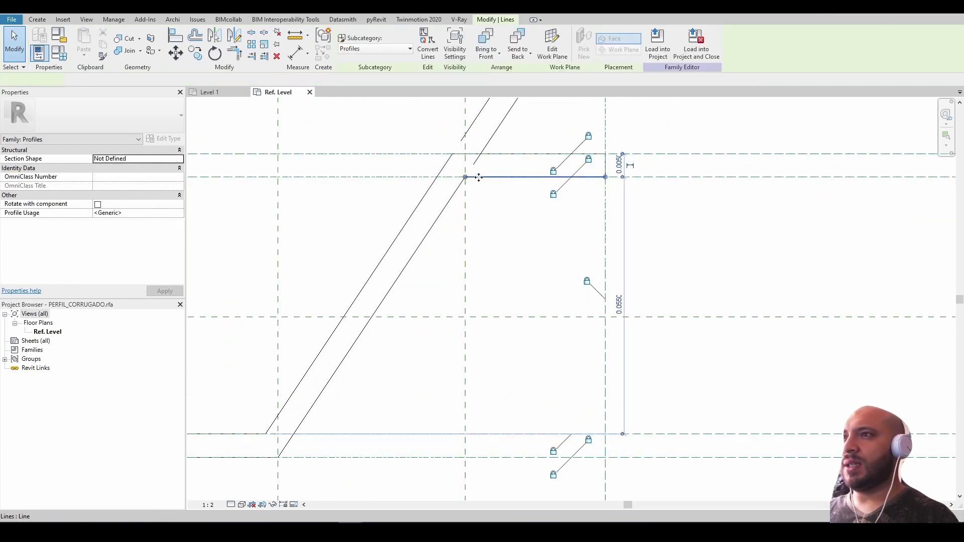
{"action": "left_click_drag", "start_coordinate": [468, 177], "coordinate": [466, 177]}
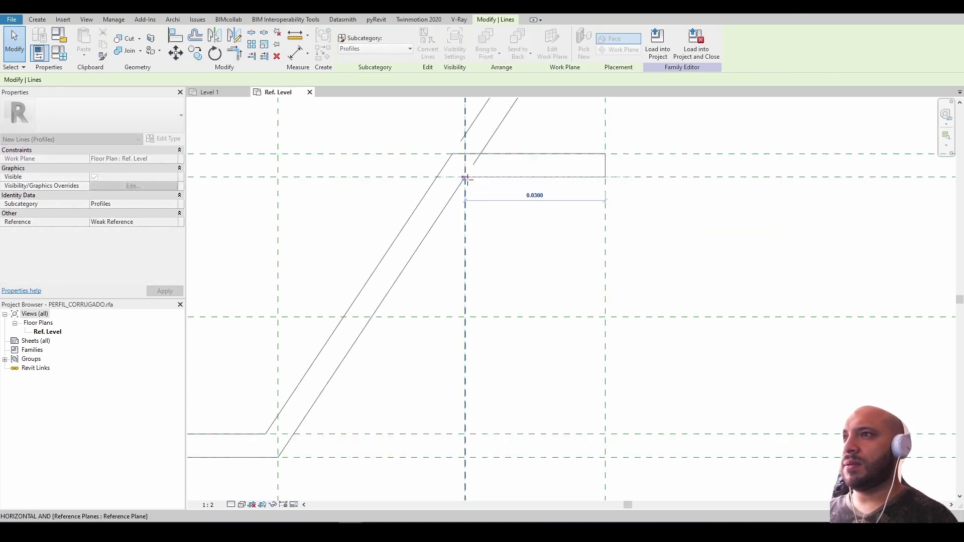
{"action": "left_click_drag", "start_coordinate": [465, 179], "coordinate": [465, 178]}
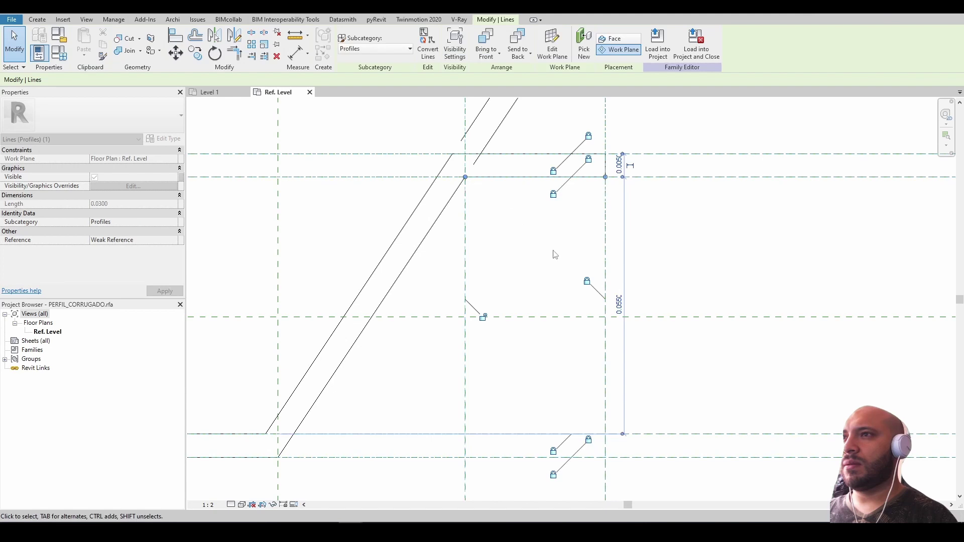
{"action": "scroll", "coordinate": [557, 267], "scroll_direction": "down", "scroll_amount": 3}
{"action": "scroll", "coordinate": [557, 268], "scroll_direction": "down", "scroll_amount": 3}
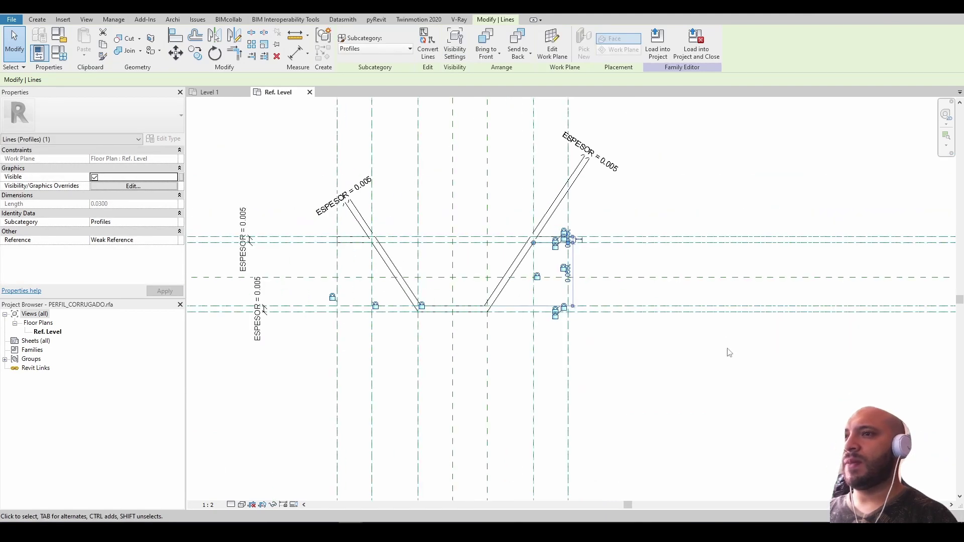
{"action": "left_click", "coordinate": [694, 345]}
{"action": "scroll", "coordinate": [693, 345], "scroll_direction": "down", "scroll_amount": 1}
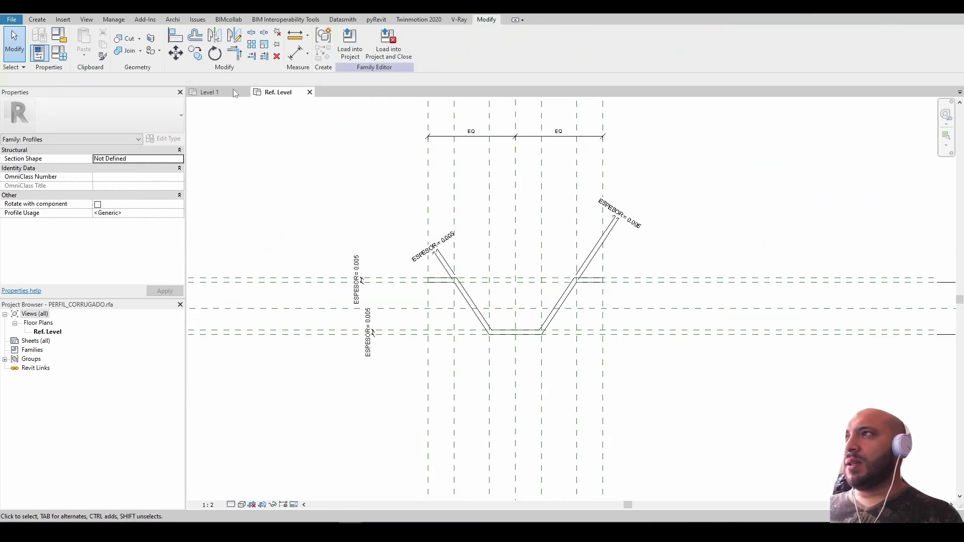
Set Ancho_Perfil 0.25, D3 0.05 and D0 0.1 in Family Types, applying each, then OK.
{"action": "left_click", "coordinate": [60, 53]}
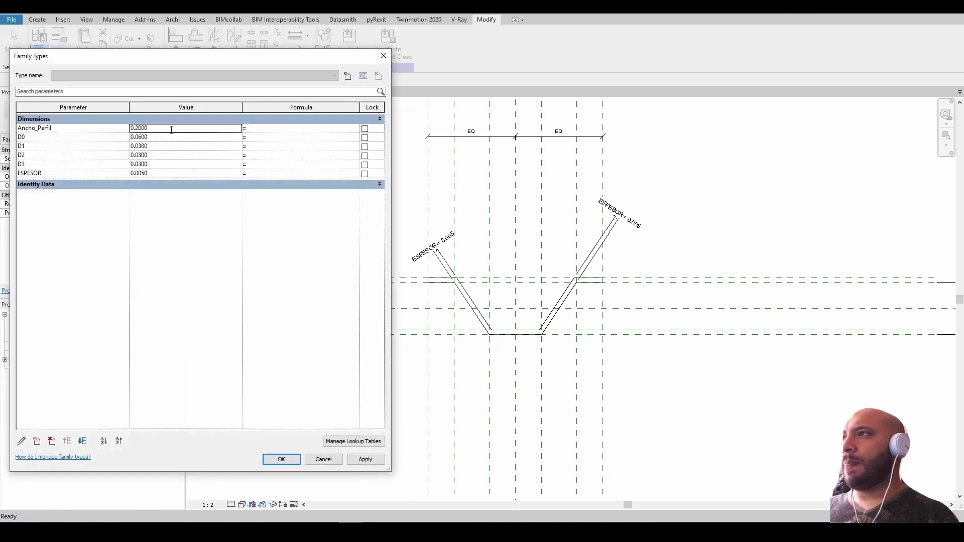
{"action": "type", "text": "5"}
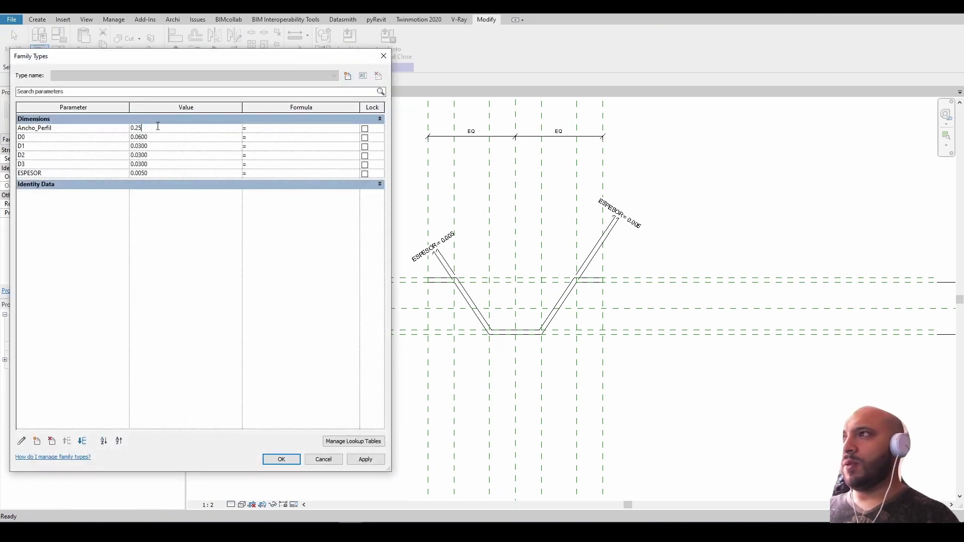
{"action": "left_click", "coordinate": [357, 461]}
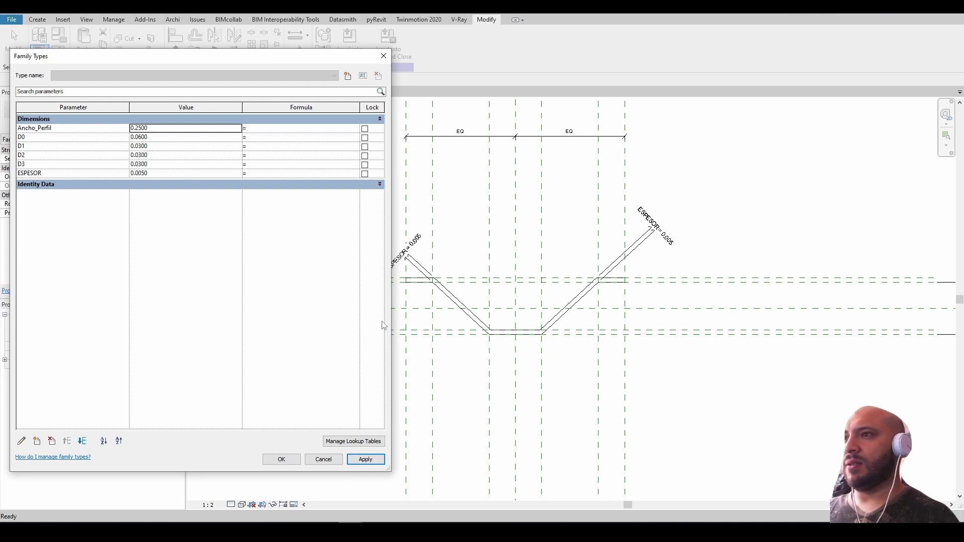
{"action": "left_click", "coordinate": [158, 165]}
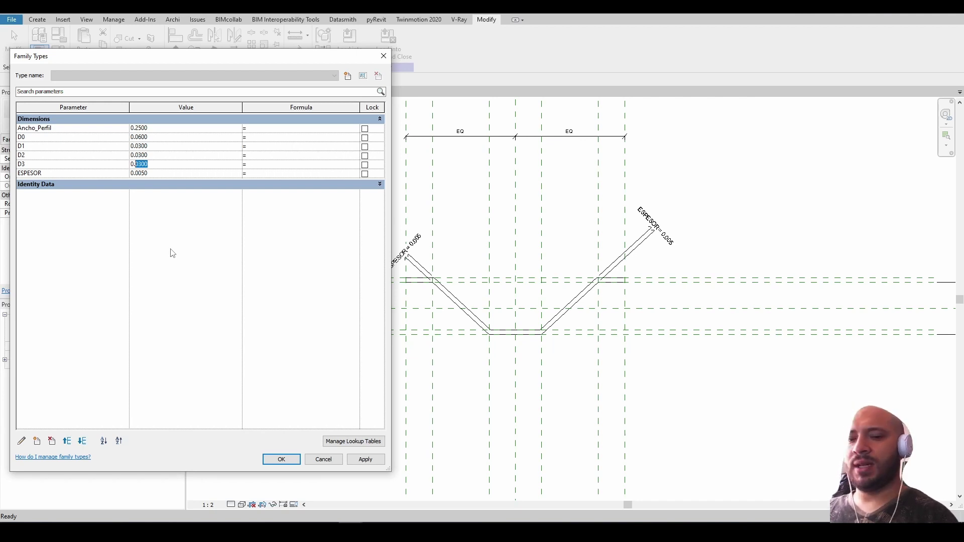
{"action": "key", "text": "BackSpace"}
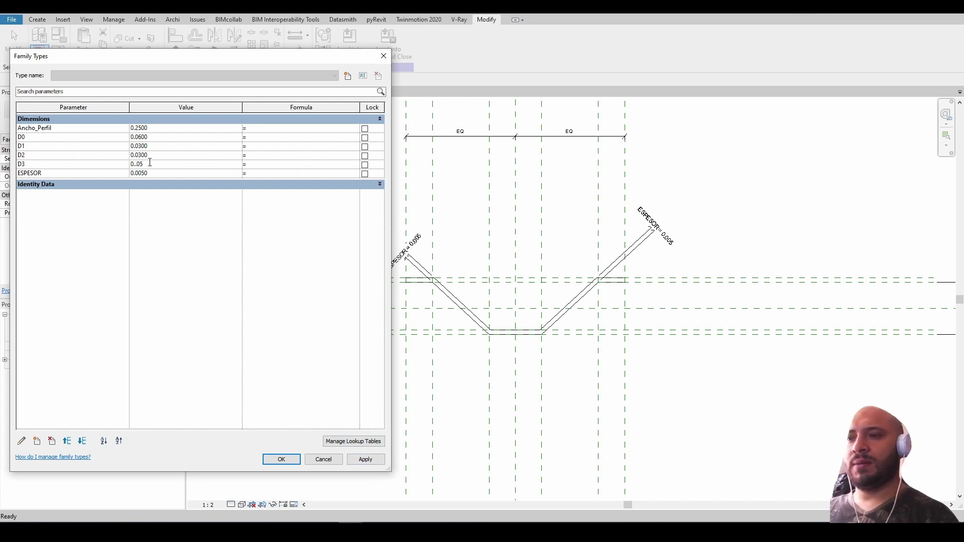
{"action": "left_click", "coordinate": [366, 459]}
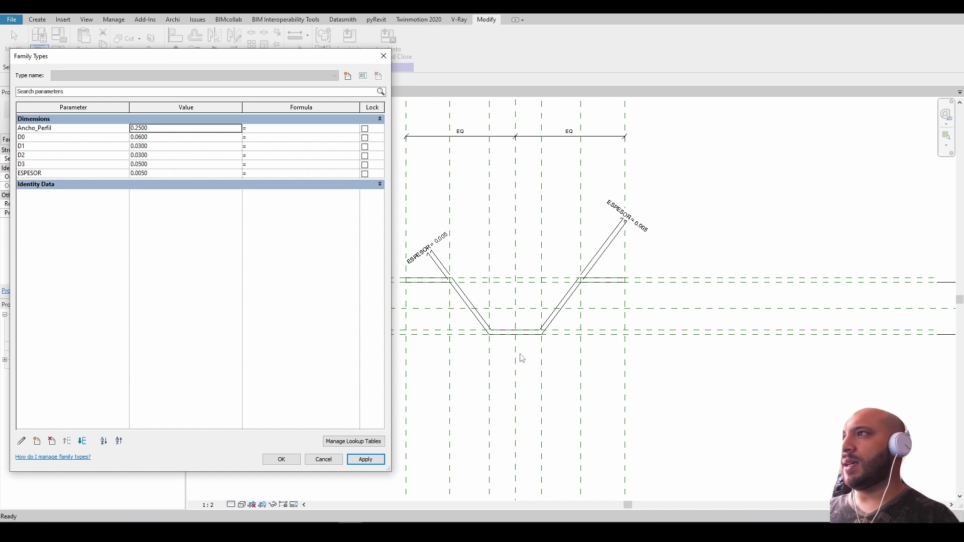
{"action": "left_click", "coordinate": [183, 138]}
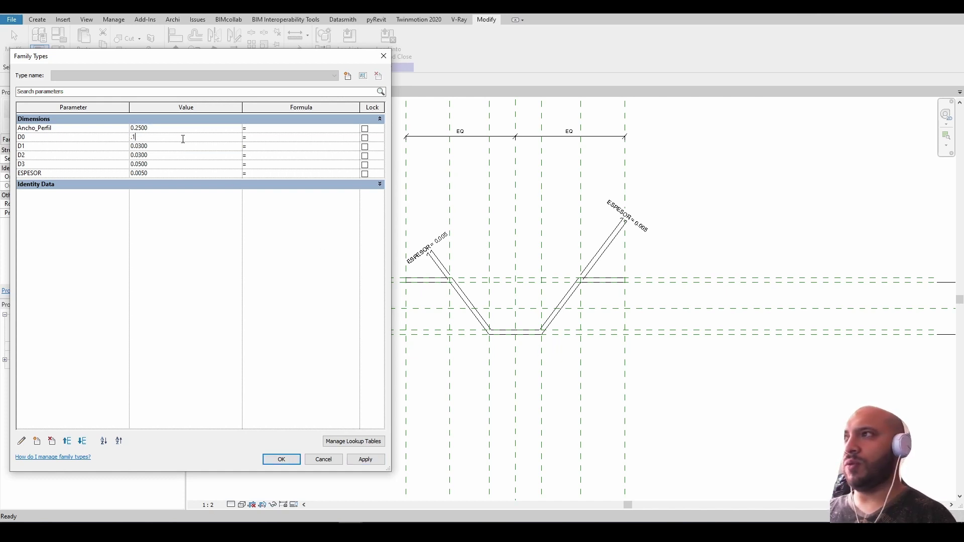
{"action": "left_click", "coordinate": [366, 460]}
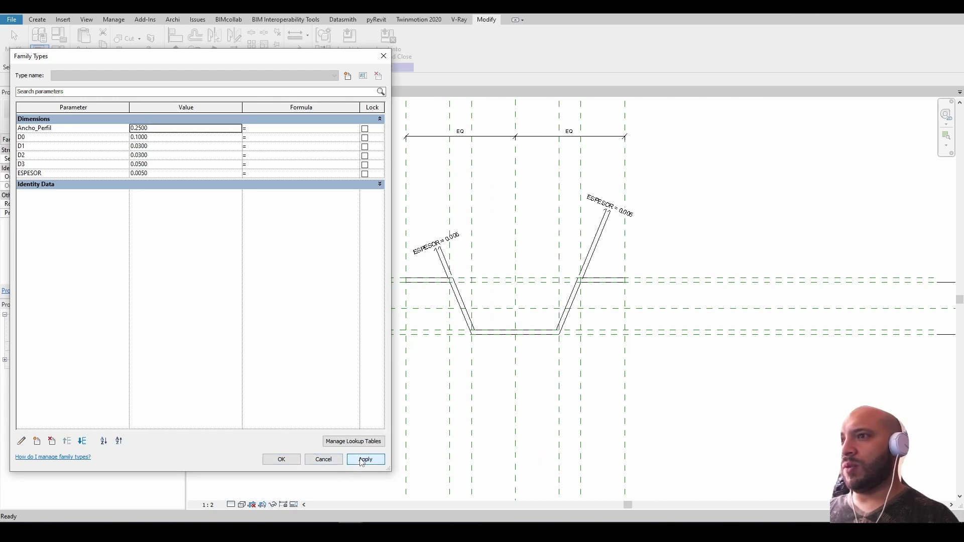
{"action": "left_click", "coordinate": [281, 460]}
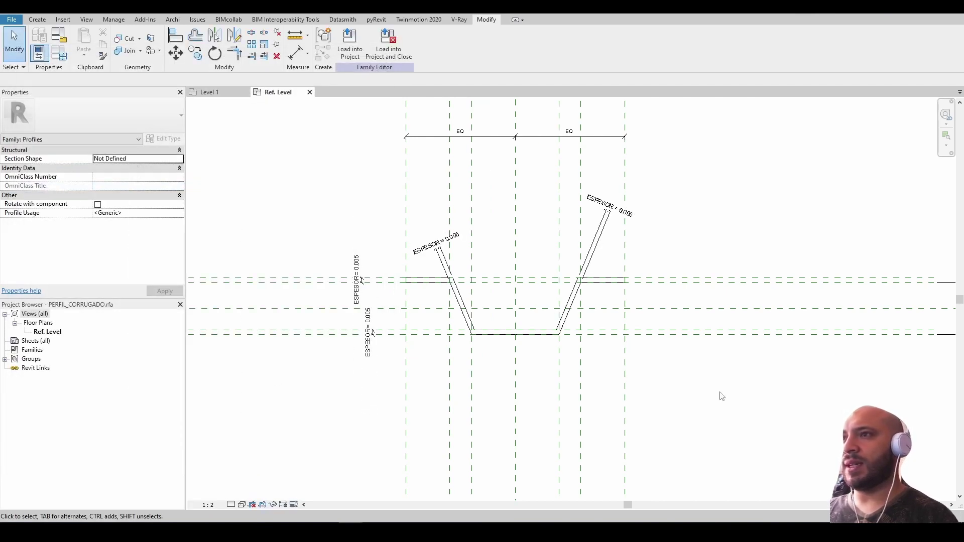
Zoom to check the flexed profile, then open Family Category and Parameters.
{"action": "scroll", "coordinate": [690, 418], "scroll_direction": "down", "scroll_amount": 3}
{"action": "scroll", "coordinate": [693, 384], "scroll_direction": "down", "scroll_amount": 2}
{"action": "scroll", "coordinate": [663, 362], "scroll_direction": "up", "scroll_amount": 2}
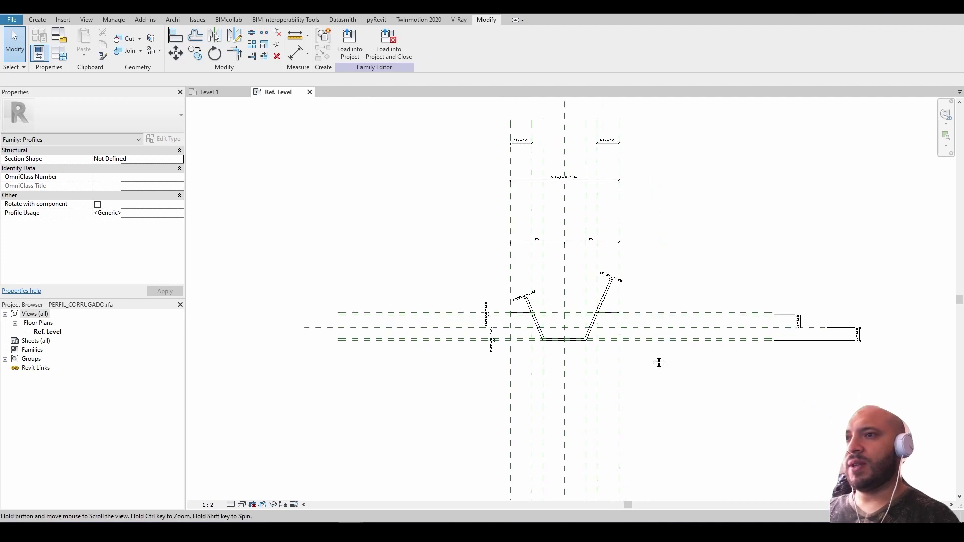
{"action": "scroll", "coordinate": [602, 347], "scroll_direction": "up", "scroll_amount": 2}
{"action": "scroll", "coordinate": [647, 318], "scroll_direction": "up", "scroll_amount": 1}
{"action": "scroll", "coordinate": [702, 336], "scroll_direction": "up", "scroll_amount": 1}
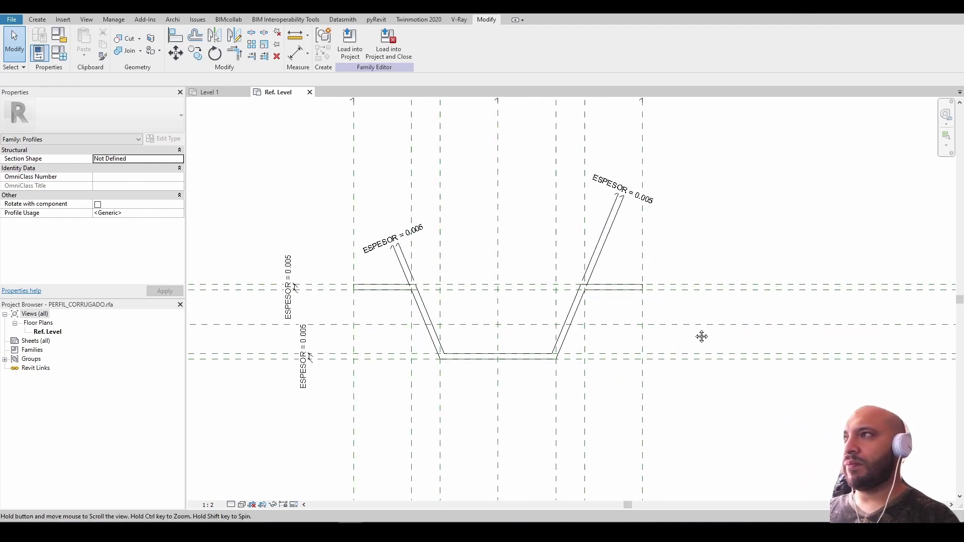
{"action": "scroll", "coordinate": [725, 296], "scroll_direction": "up", "scroll_amount": 1}
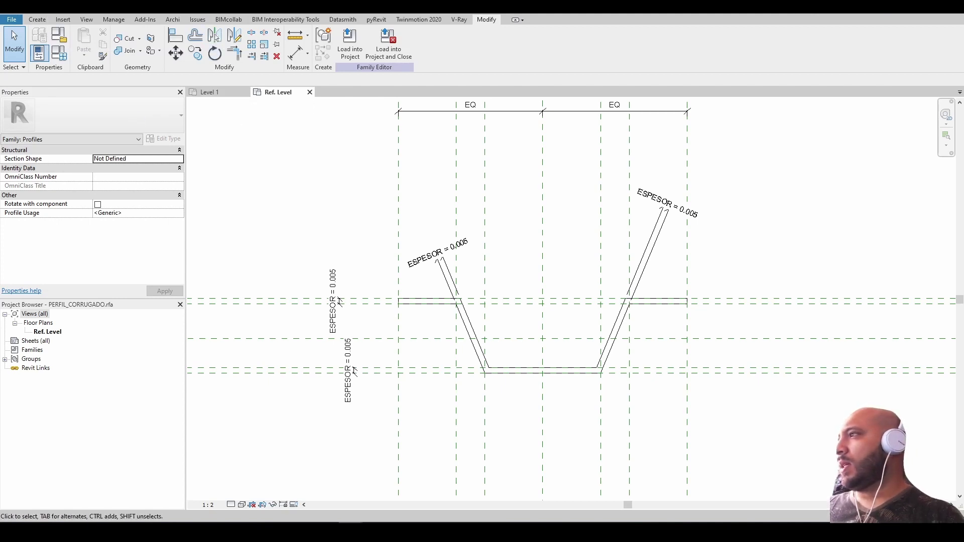
{"action": "left_click", "coordinate": [58, 36]}
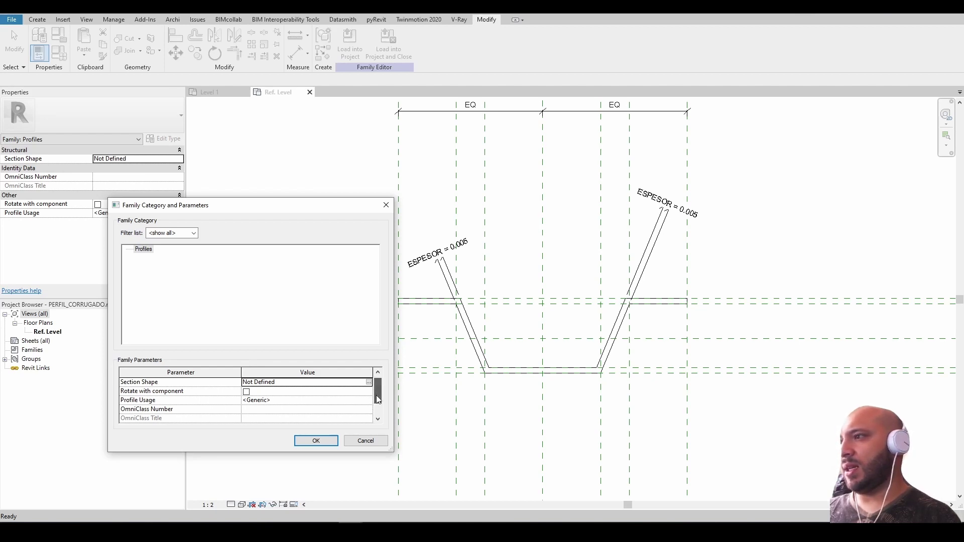
Change Profile Usage from Generic to Mullion and confirm.
{"action": "scroll", "coordinate": [376, 394], "scroll_direction": "down", "scroll_amount": 2}
{"action": "scroll", "coordinate": [377, 396], "scroll_direction": "up", "scroll_amount": 1}
{"action": "scroll", "coordinate": [375, 395], "scroll_direction": "up", "scroll_amount": 1}
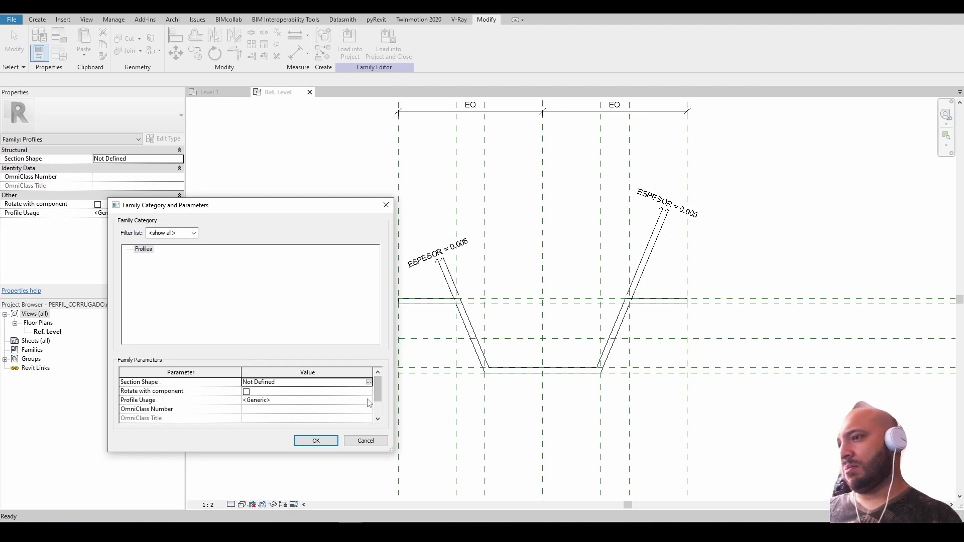
{"action": "left_click", "coordinate": [368, 400]}
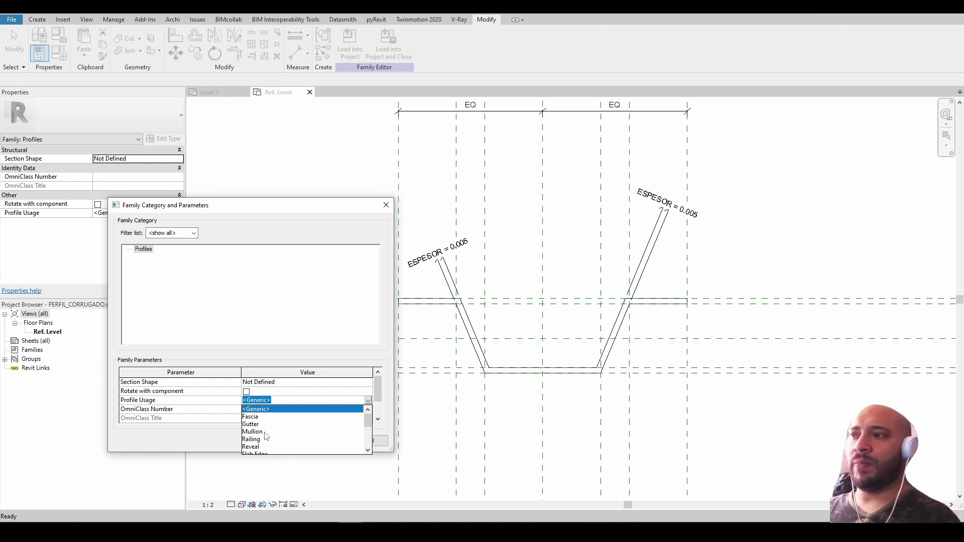
{"action": "left_click", "coordinate": [256, 432]}
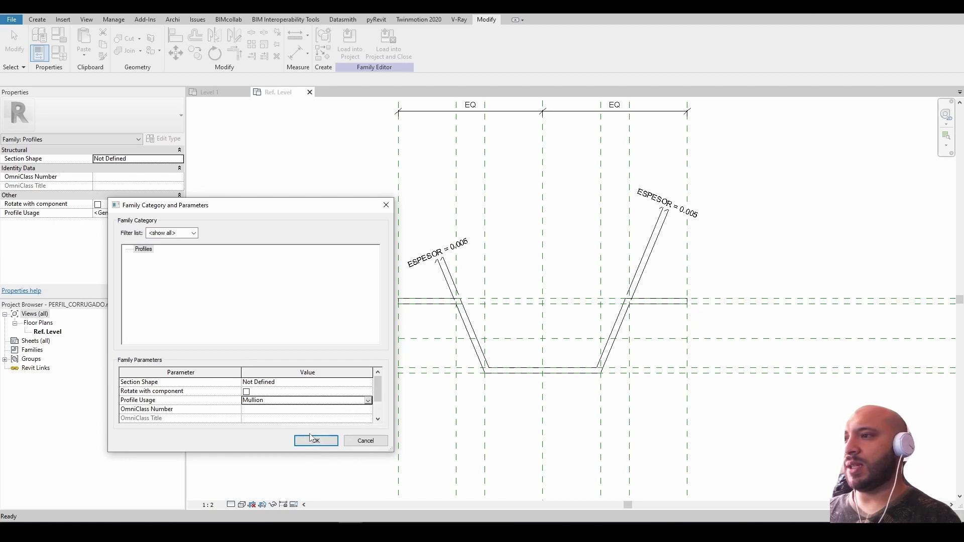
{"action": "left_click", "coordinate": [316, 441]}
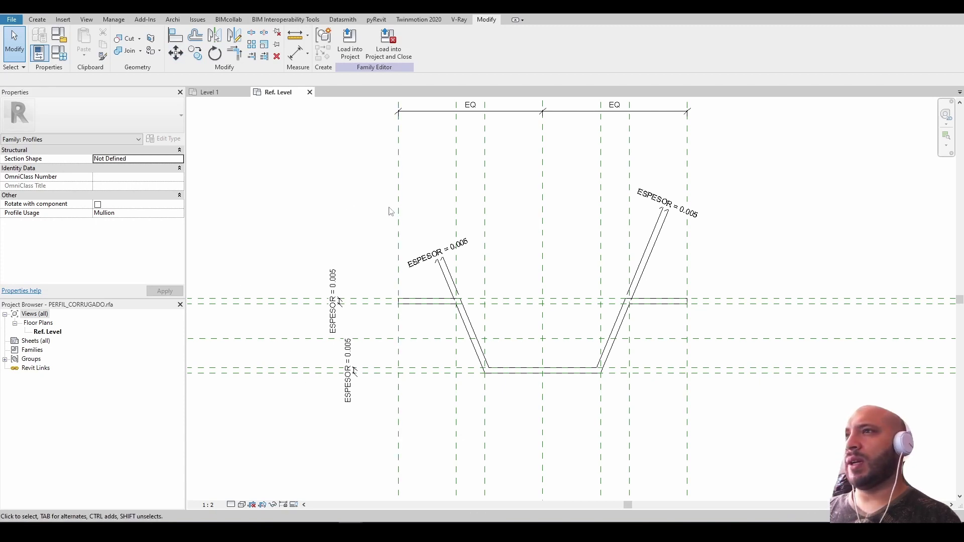
Recentre the profile and open Family Types showing Ancho_Perfil 0.25, D0 0.1, D3 0.05.
{"action": "scroll", "coordinate": [368, 251], "scroll_direction": "down", "scroll_amount": 2}
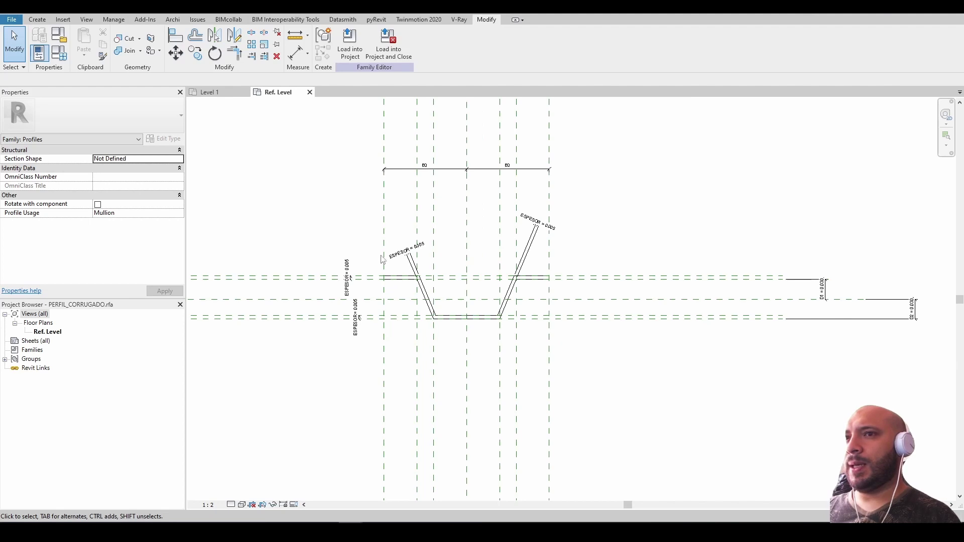
{"action": "scroll", "coordinate": [689, 302], "scroll_direction": "up", "scroll_amount": 2}
{"action": "mouse_move", "coordinate": [689, 301]}
{"action": "middle_mouse_down"}
{"action": "mouse_move", "coordinate": [605, 308]}
{"action": "mouse_move", "coordinate": [592, 347]}
{"action": "mouse_move", "coordinate": [814, 312]}
{"action": "mouse_move", "coordinate": [586, 338]}
{"action": "mouse_move", "coordinate": [566, 317]}
{"action": "middle_mouse_up"}
{"action": "scroll", "coordinate": [583, 307], "scroll_direction": "down", "scroll_amount": 1}
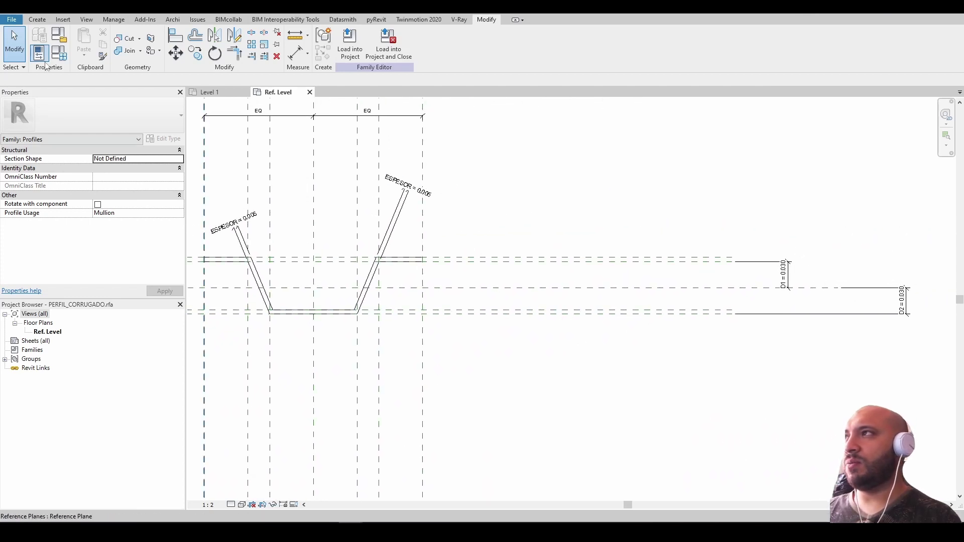
{"action": "mouse_move", "coordinate": [502, 179]}
{"action": "middle_mouse_down"}
{"action": "mouse_move", "coordinate": [934, 240]}
{"action": "mouse_move", "coordinate": [921, 241]}
{"action": "middle_mouse_up"}
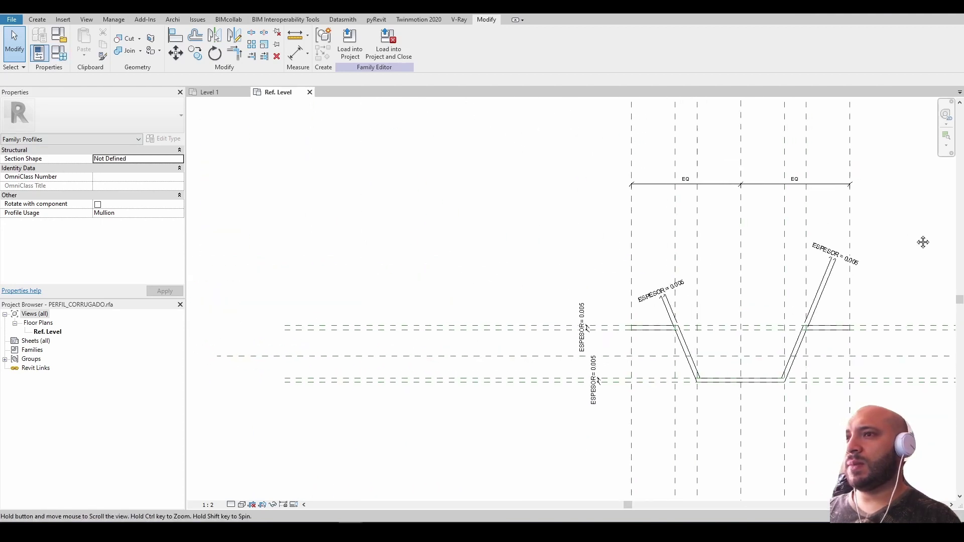
{"action": "left_click", "coordinate": [59, 52]}
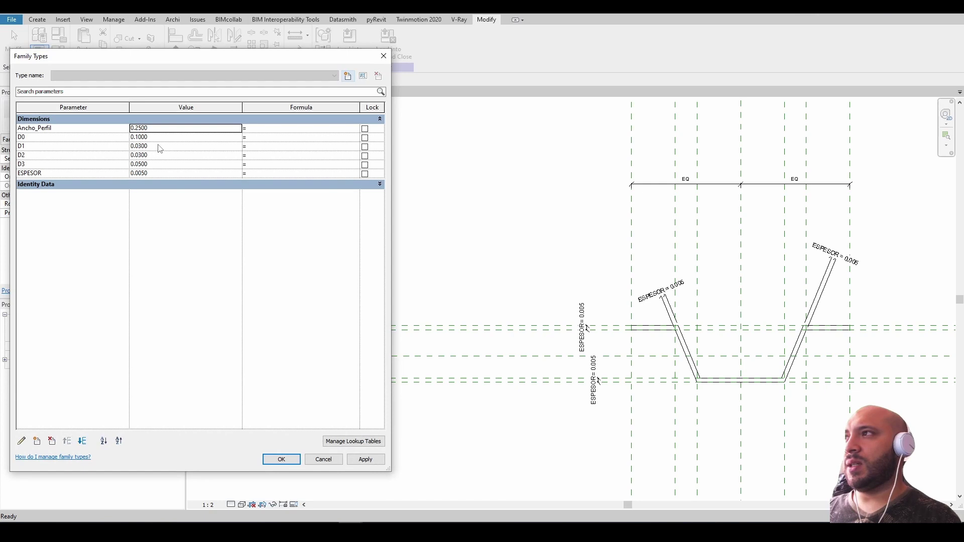
Flex the corrugated profile to D1 = 0.0600 and D2 = 0.0100, applying each, then close Family Types.
{"action": "left_click", "coordinate": [161, 147]}
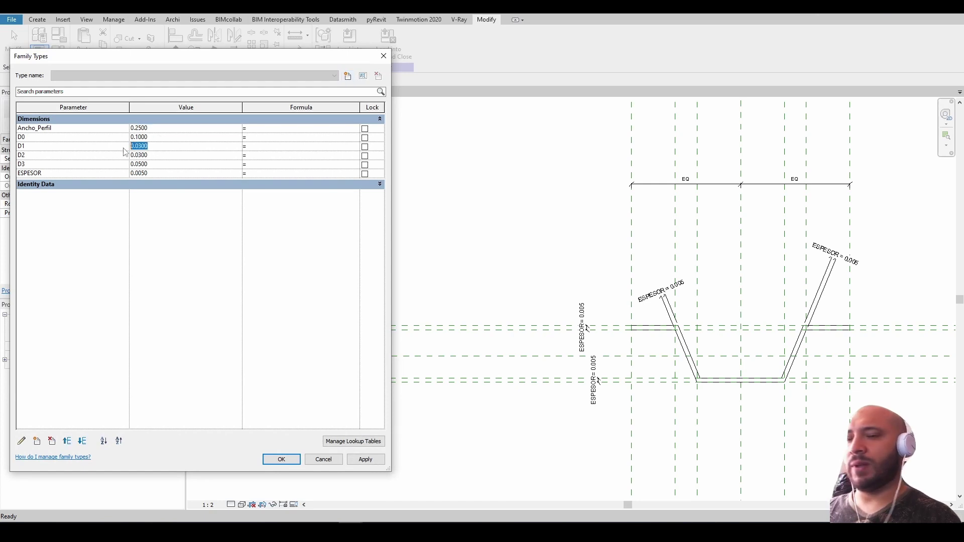
{"action": "type", "text": ".06"}
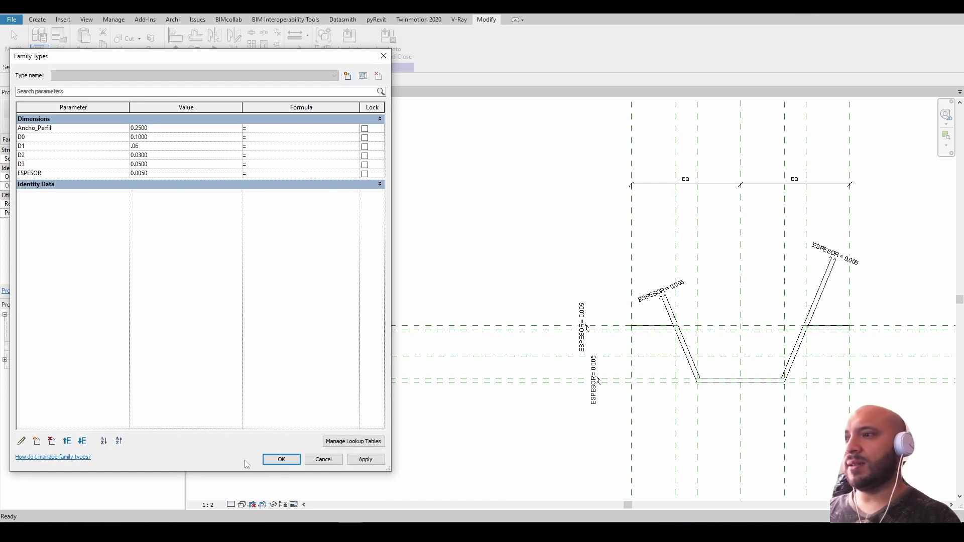
{"action": "left_click", "coordinate": [360, 461]}
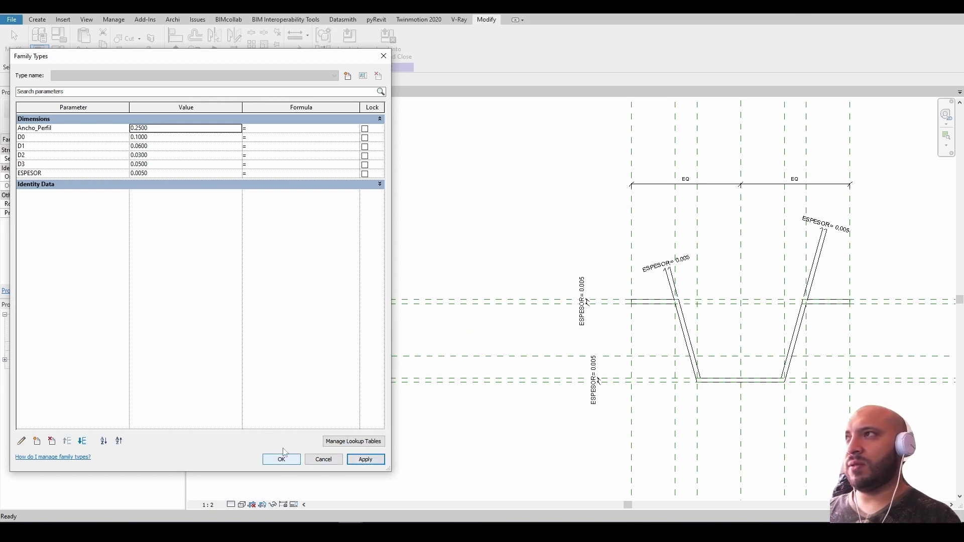
{"action": "left_click", "coordinate": [150, 155]}
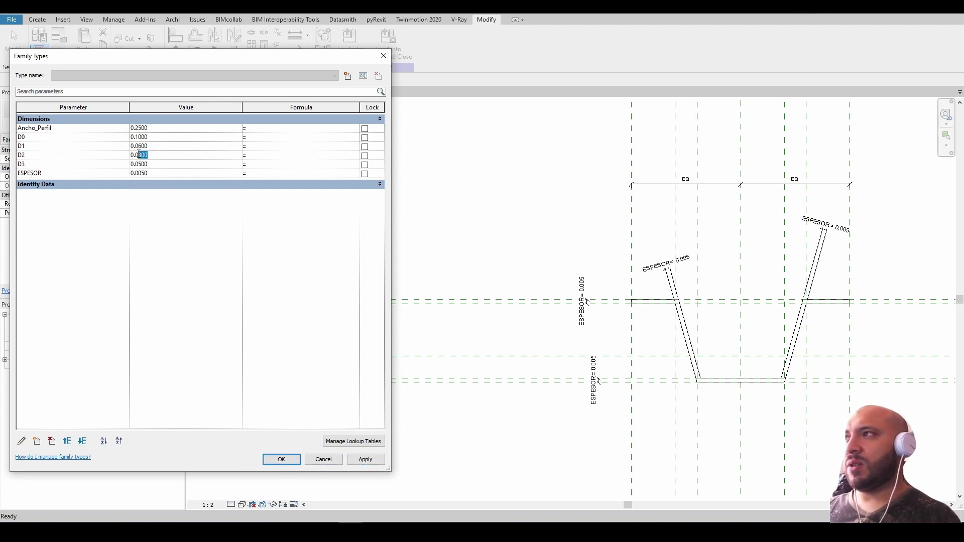
{"action": "type", "text": "1"}
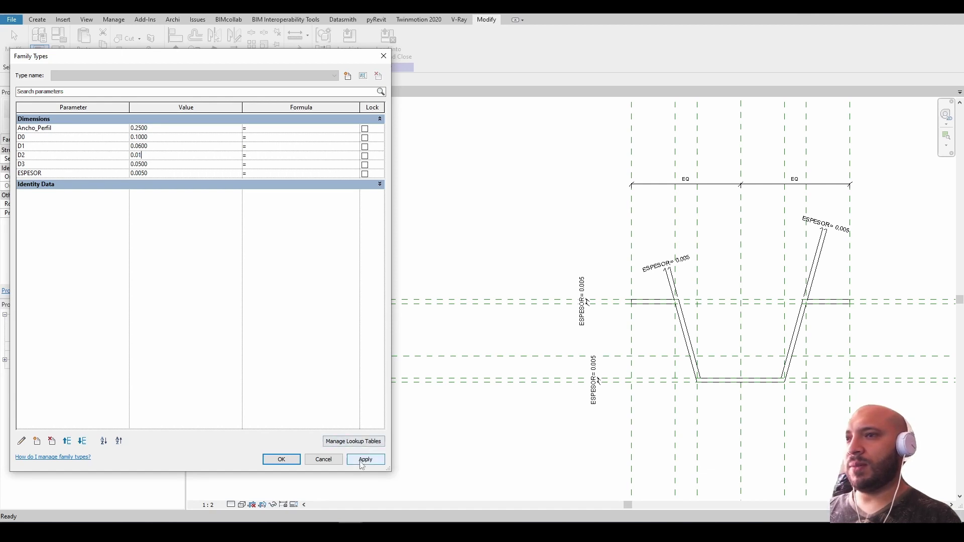
{"action": "left_click", "coordinate": [363, 461]}
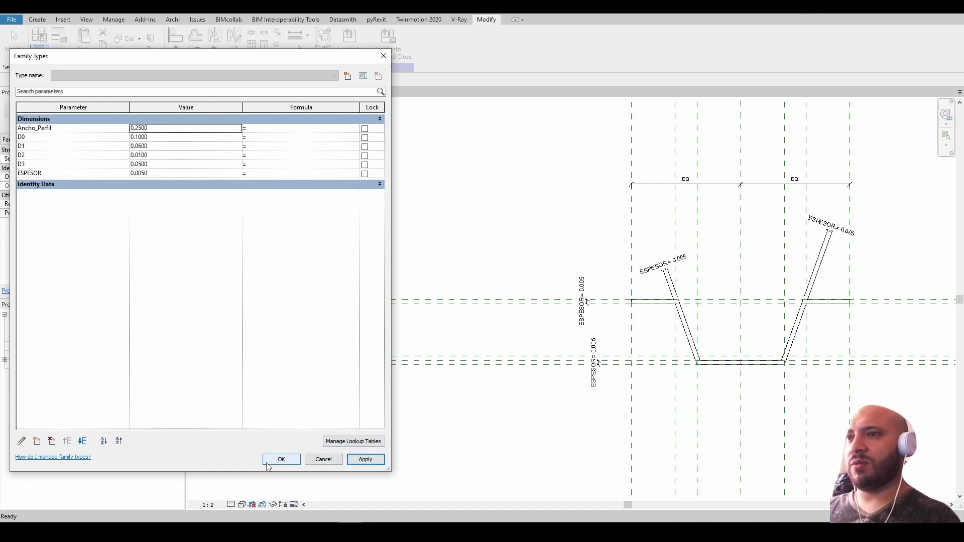
{"action": "left_click", "coordinate": [158, 146]}
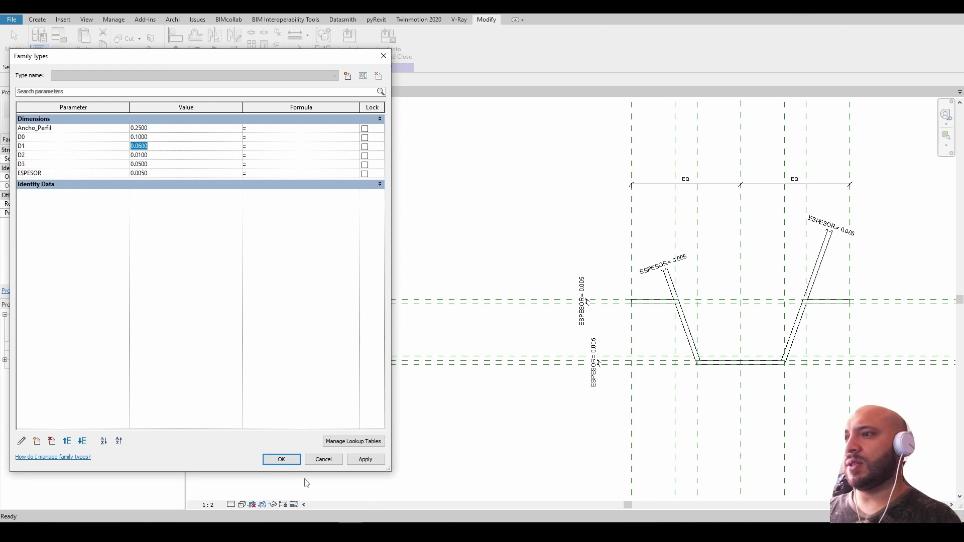
{"action": "left_click", "coordinate": [286, 460]}
Check the flexed D1, D2 and Ancho_Perfil dimensions, then load PERFIL_CORRUGADO into Project1.
{"action": "scroll", "coordinate": [521, 208], "scroll_direction": "down", "scroll_amount": 2}
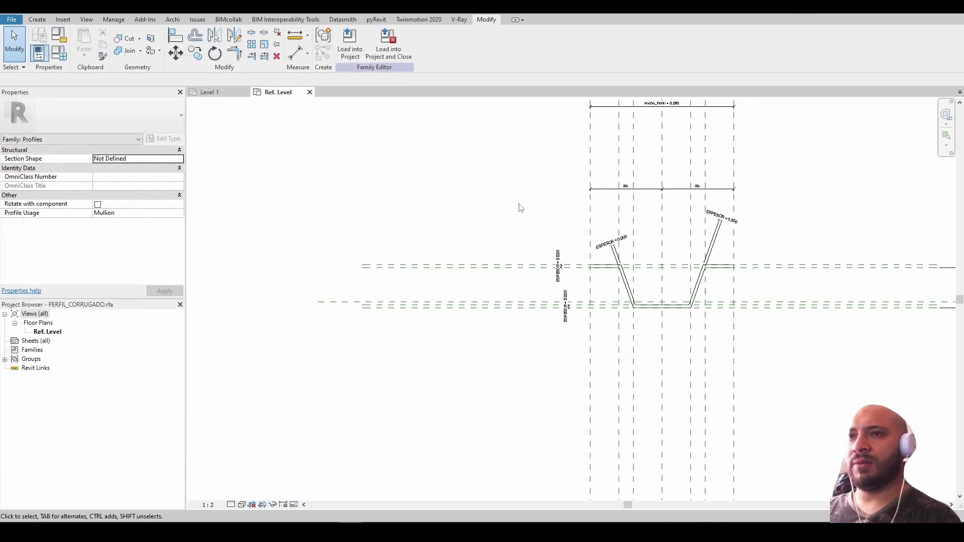
{"action": "scroll", "coordinate": [842, 256], "scroll_direction": "up", "scroll_amount": 2}
{"action": "middle_click_drag", "start_coordinate": [843, 256], "coordinate": [538, 252]}
{"action": "scroll", "coordinate": [538, 251], "scroll_direction": "up", "scroll_amount": 1}
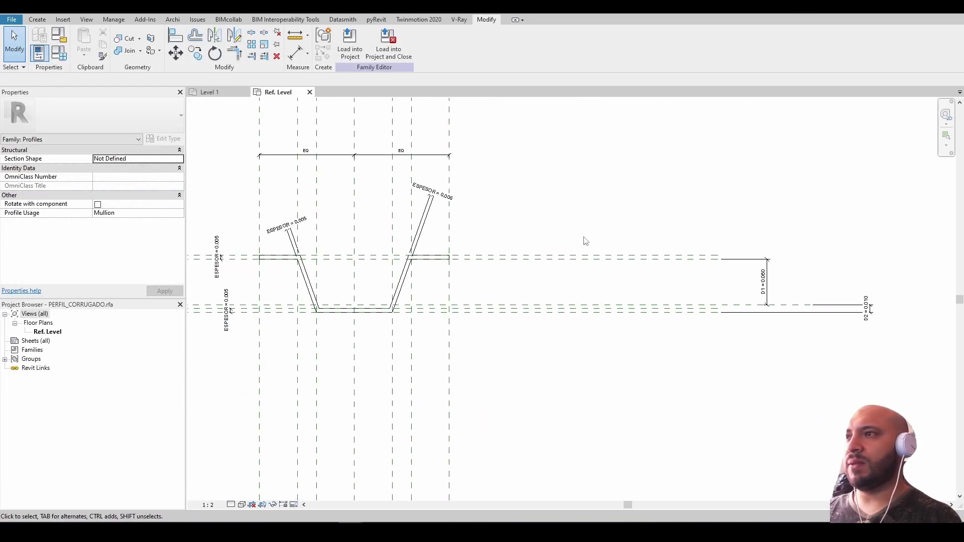
{"action": "scroll", "coordinate": [586, 241], "scroll_direction": "down", "scroll_amount": 1}
{"action": "scroll", "coordinate": [303, 151], "scroll_direction": "up", "scroll_amount": 1}
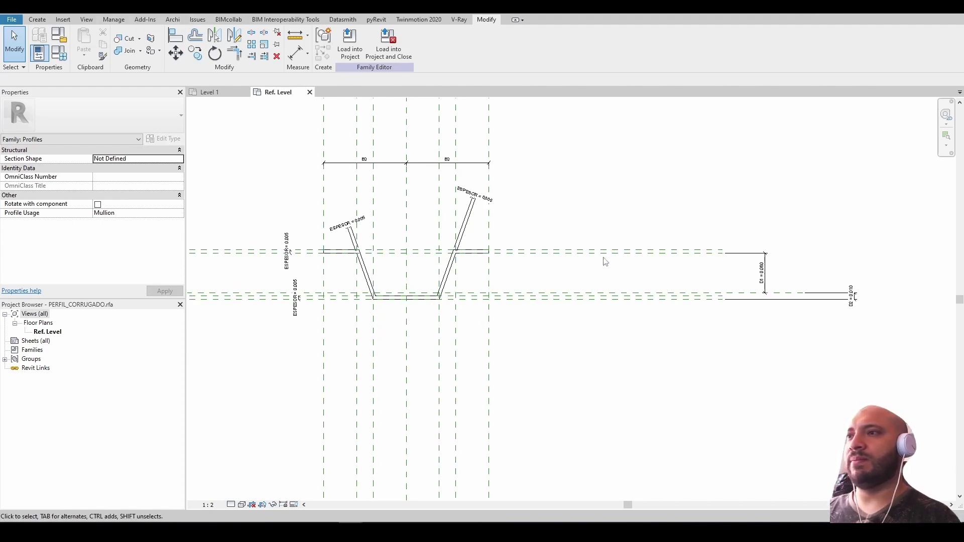
{"action": "middle_click_drag", "start_coordinate": [547, 284], "coordinate": [694, 362]}
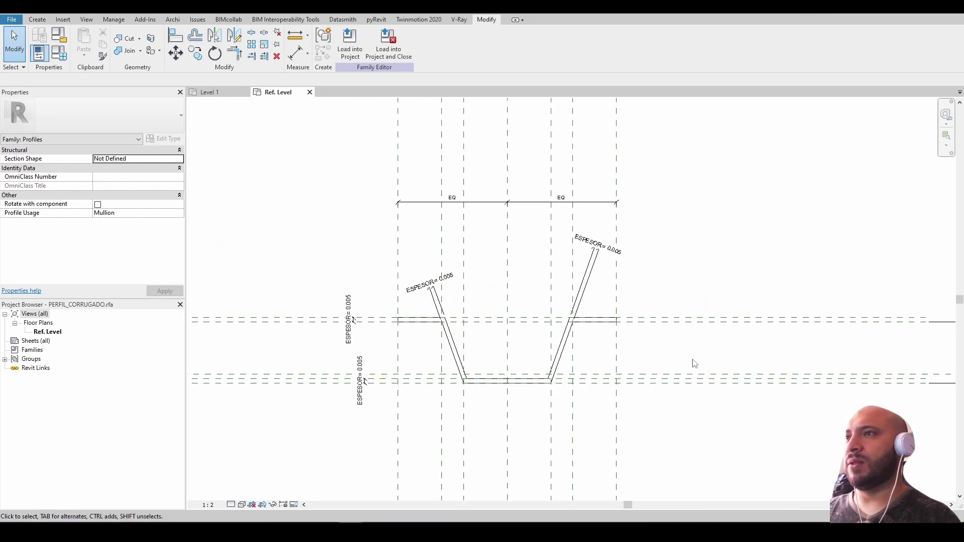
{"action": "scroll", "coordinate": [693, 361], "scroll_direction": "up", "scroll_amount": 1}
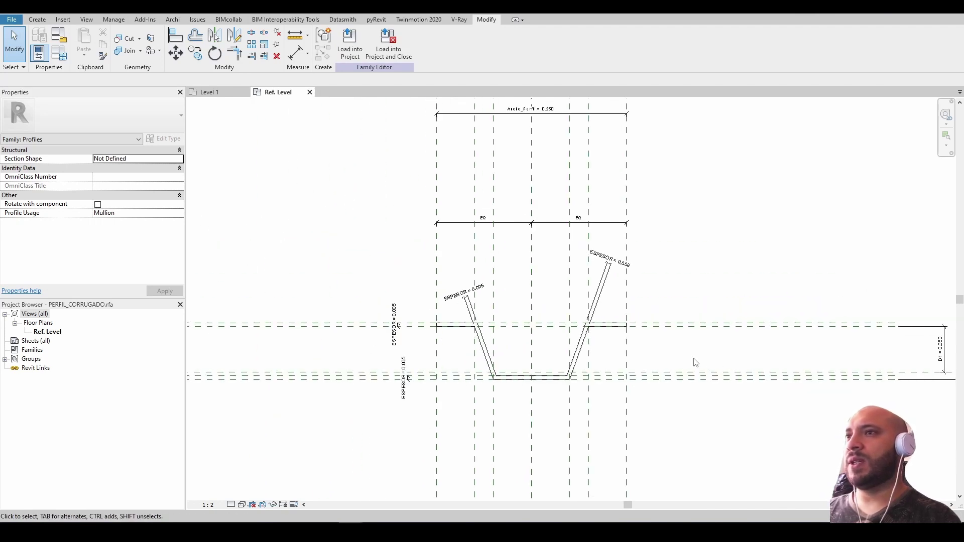
{"action": "left_click", "coordinate": [349, 40]}
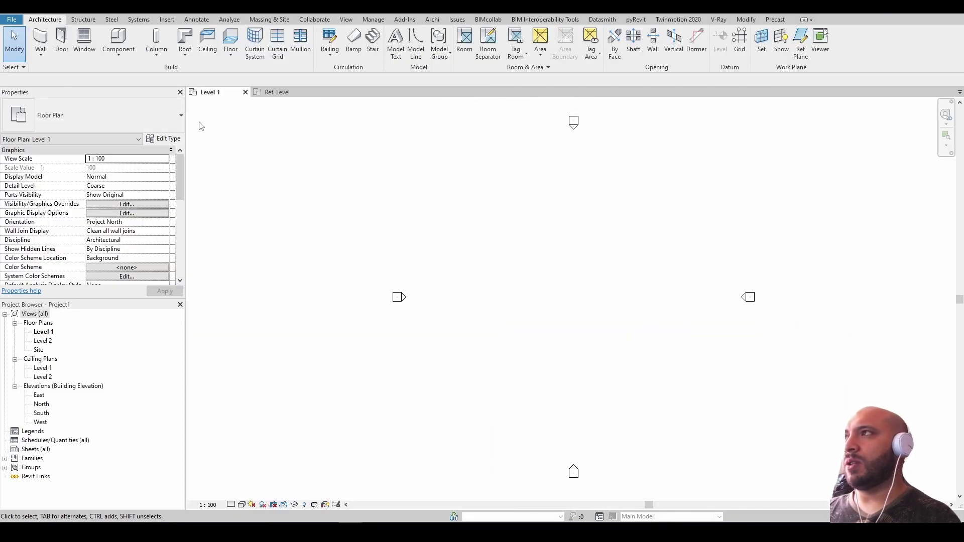
Draw a 21.0000-long architectural wall on Level 1 and select it.
{"action": "left_click", "coordinate": [41, 56]}
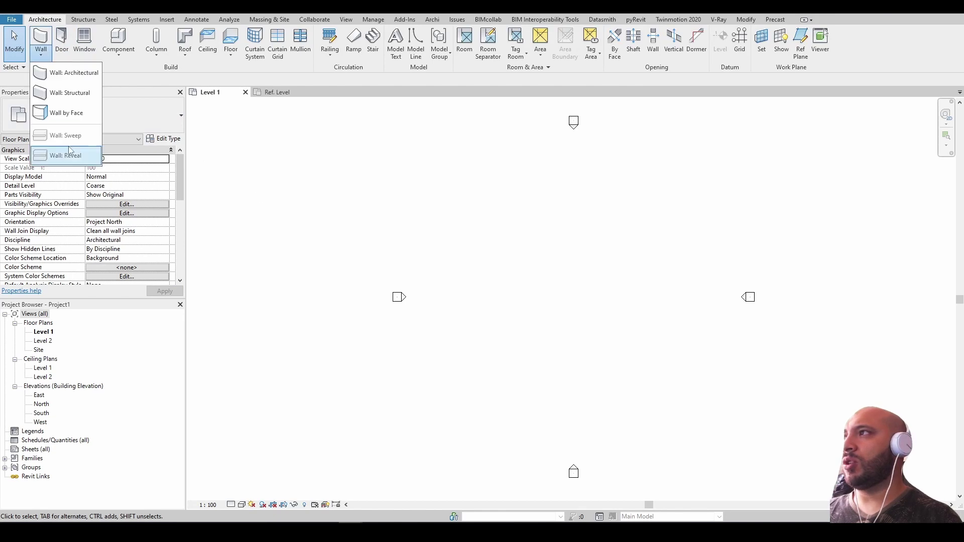
{"action": "left_click", "coordinate": [82, 73]}
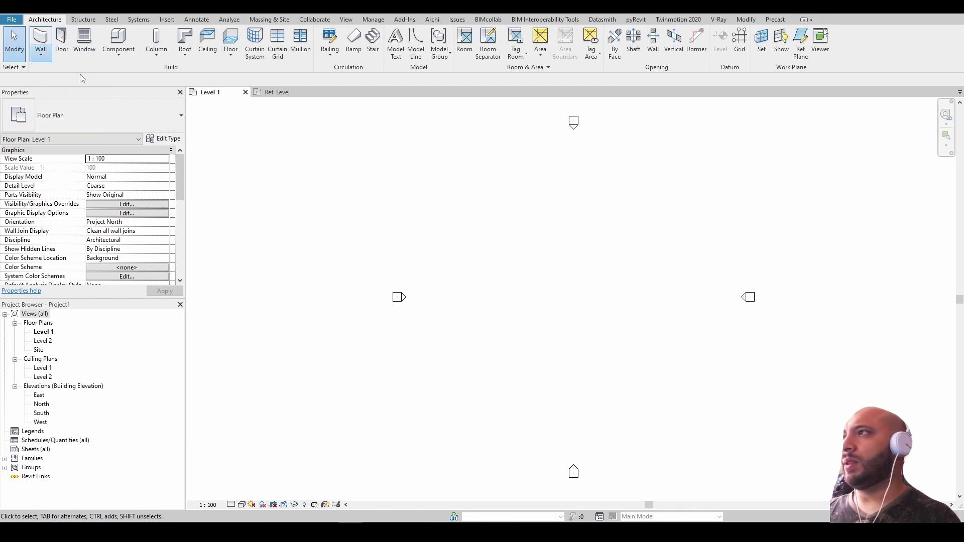
{"action": "left_click", "coordinate": [500, 288]}
{"action": "left_click", "coordinate": [644, 288]}
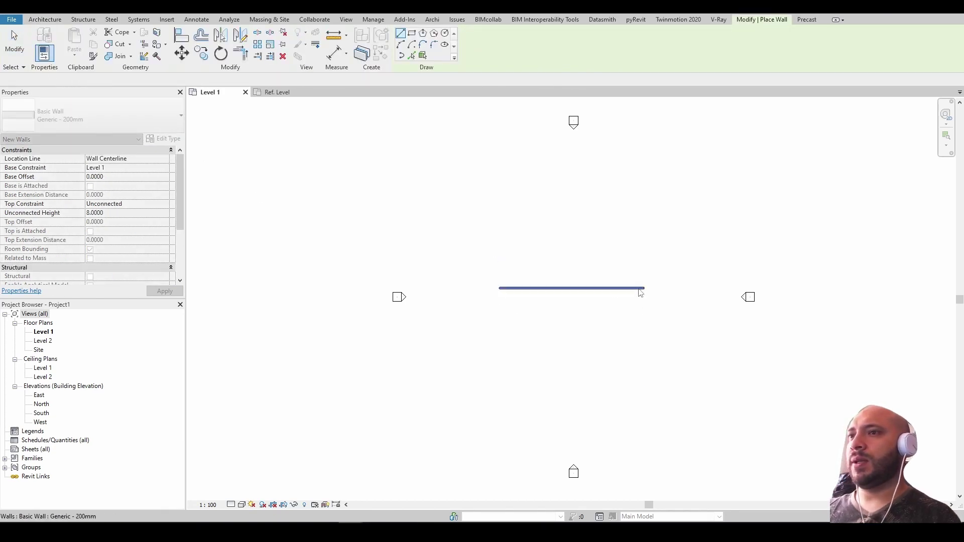
{"action": "key", "text": "Escape"}
{"action": "key", "text": "Escape"}
{"action": "left_click", "coordinate": [572, 288]}
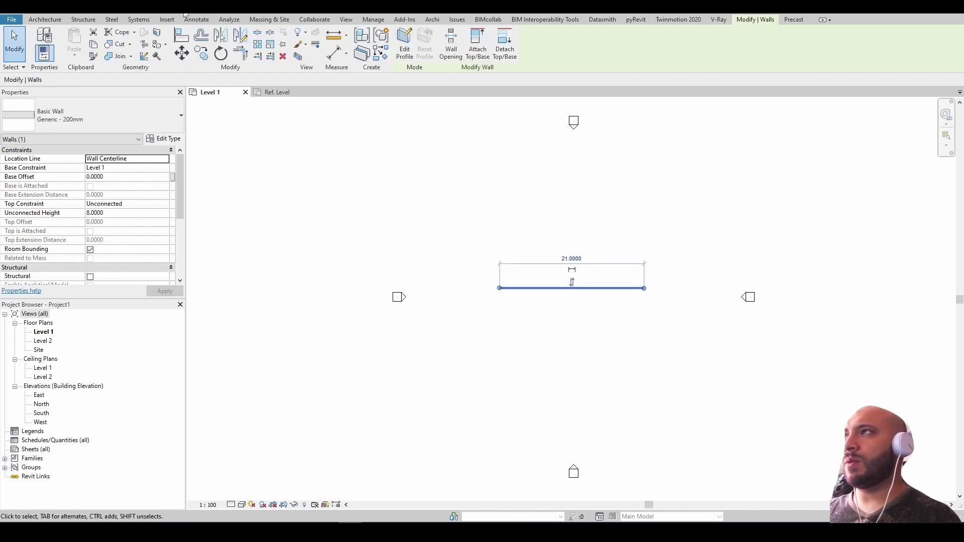
In the 3D view, change the wall to the Curtain Wall type and open its type properties.
{"action": "left_click", "coordinate": [196, 6]}
{"action": "left_click", "coordinate": [561, 284]}
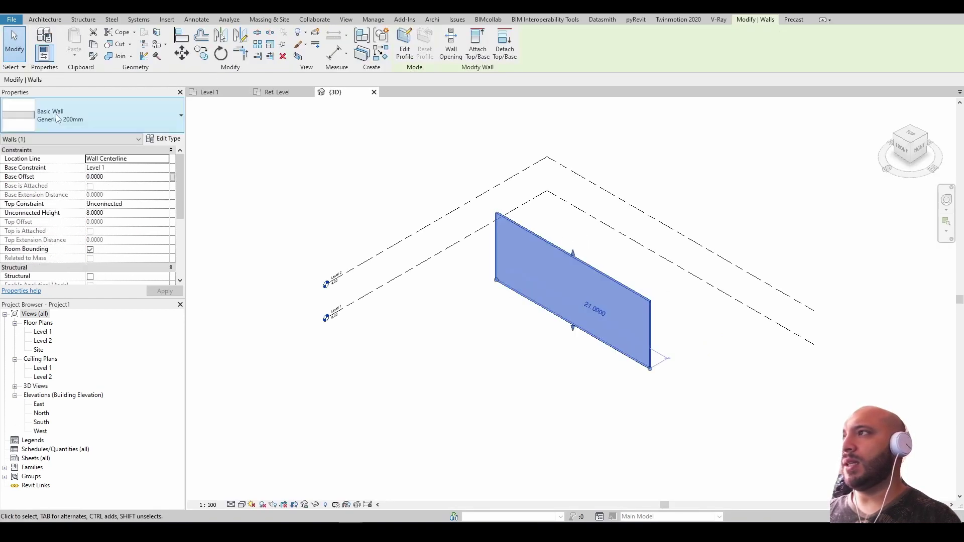
{"action": "left_click", "coordinate": [90, 116]}
{"action": "scroll", "coordinate": [77, 315], "scroll_direction": "down", "scroll_amount": 2}
{"action": "left_click", "coordinate": [76, 325]}
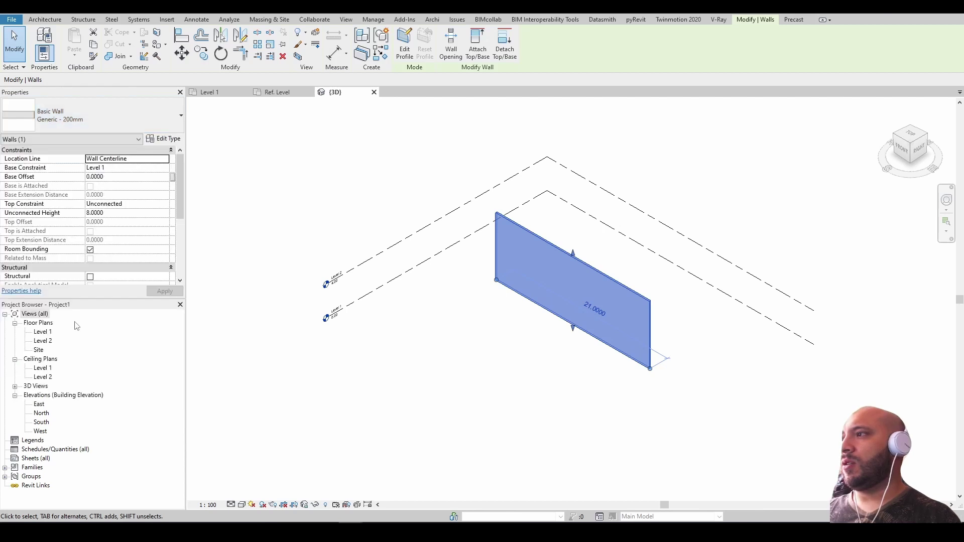
{"action": "left_click", "coordinate": [165, 140]}
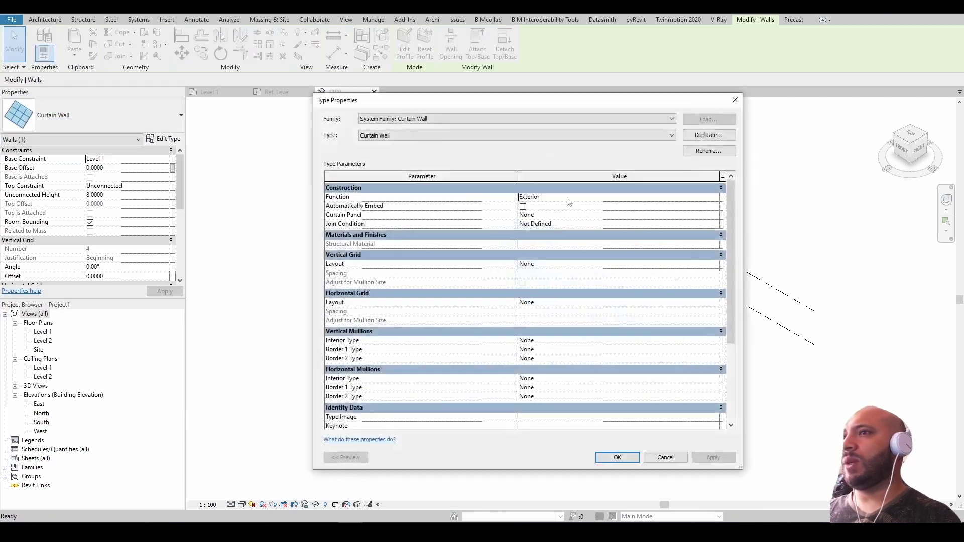
Duplicate the Curtain Wall type as a new type named MURO CORRUGADO.
{"action": "left_click", "coordinate": [691, 139]}
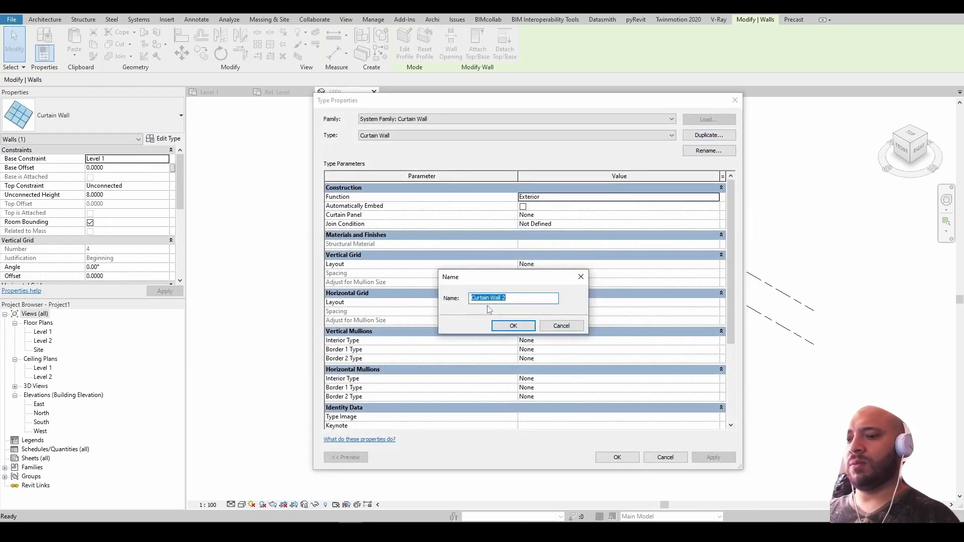
{"action": "type", "text": "MURO CORRUGADO"}
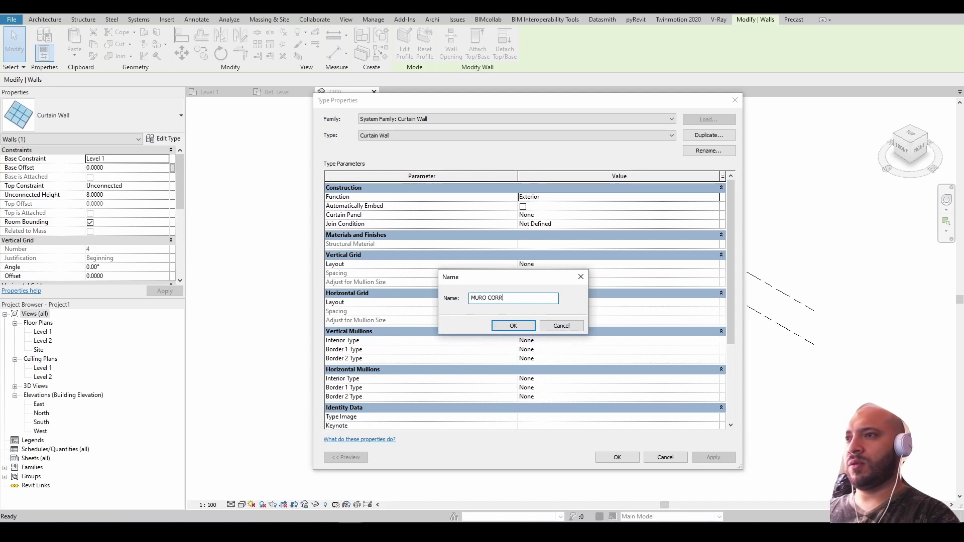
{"action": "left_click", "coordinate": [513, 330]}
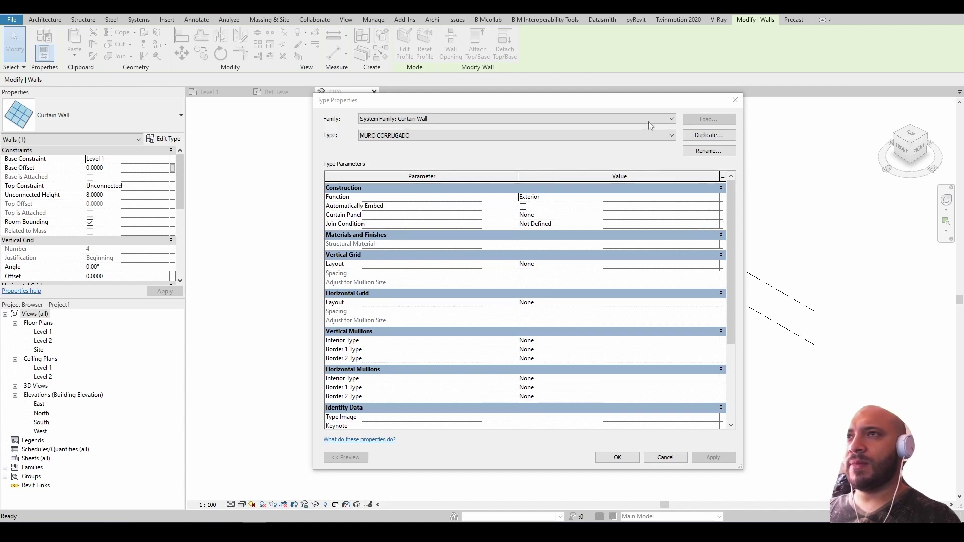
Set the MURO CORRUGADO Curtain Panel to Empty System Panel : Empty.
{"action": "left_click_drag", "start_coordinate": [646, 102], "coordinate": [440, 76]}
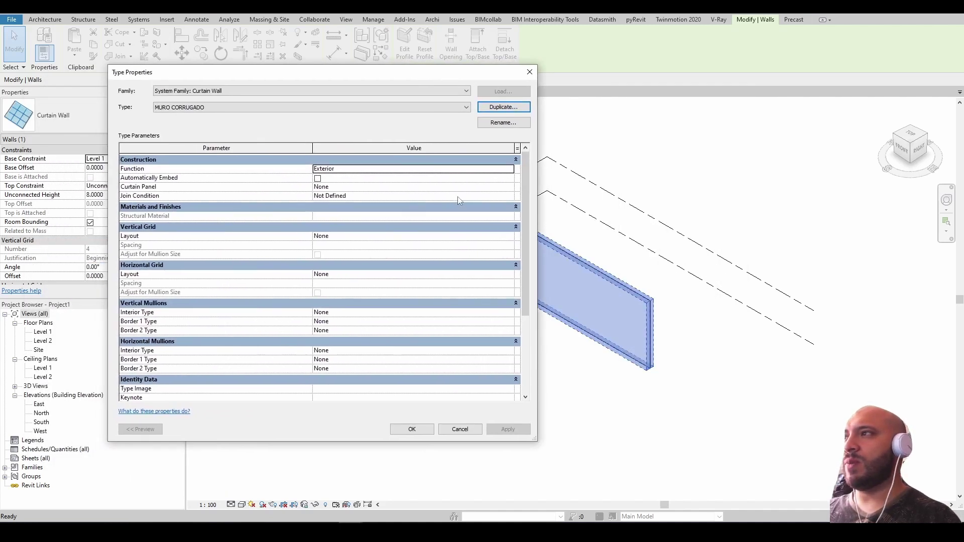
{"action": "left_click", "coordinate": [508, 188]}
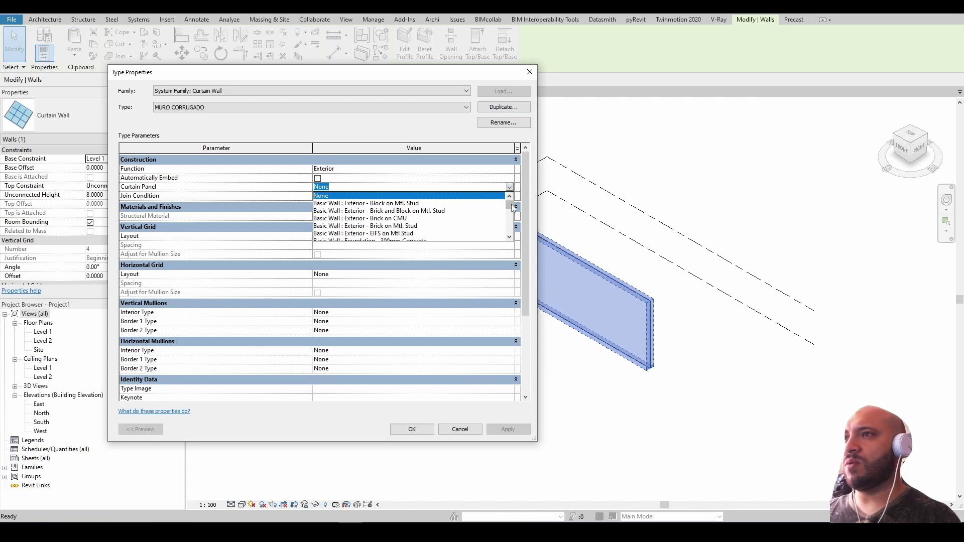
{"action": "left_click_drag", "start_coordinate": [512, 205], "coordinate": [512, 230]}
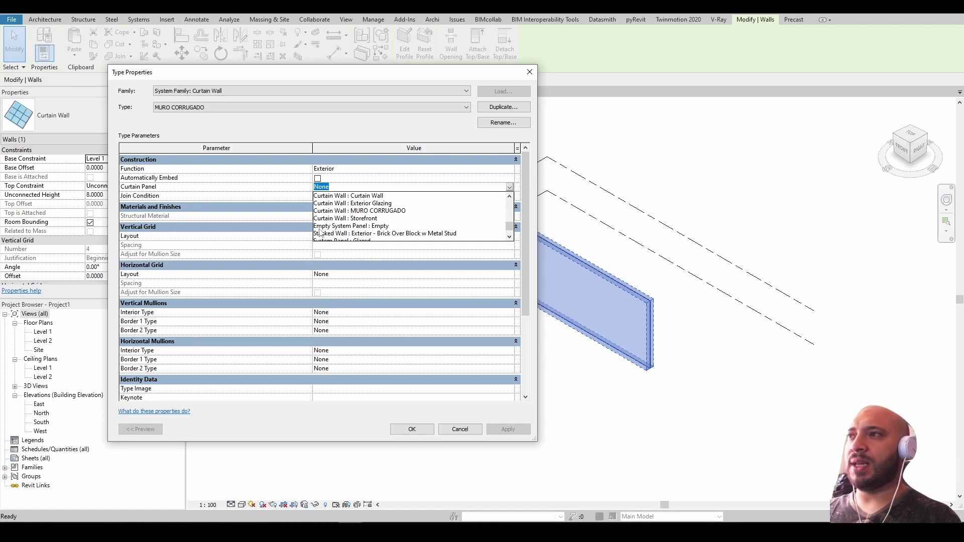
{"action": "left_click", "coordinate": [345, 227]}
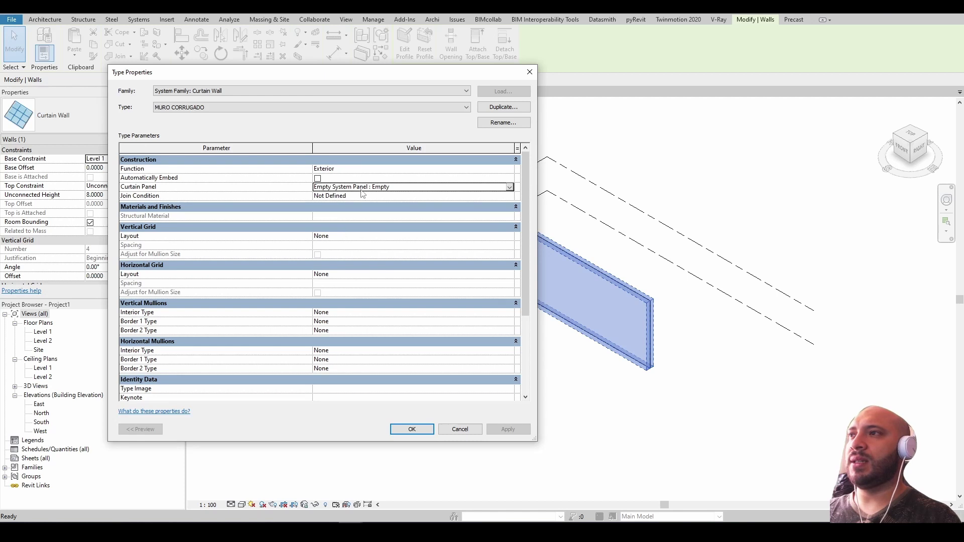
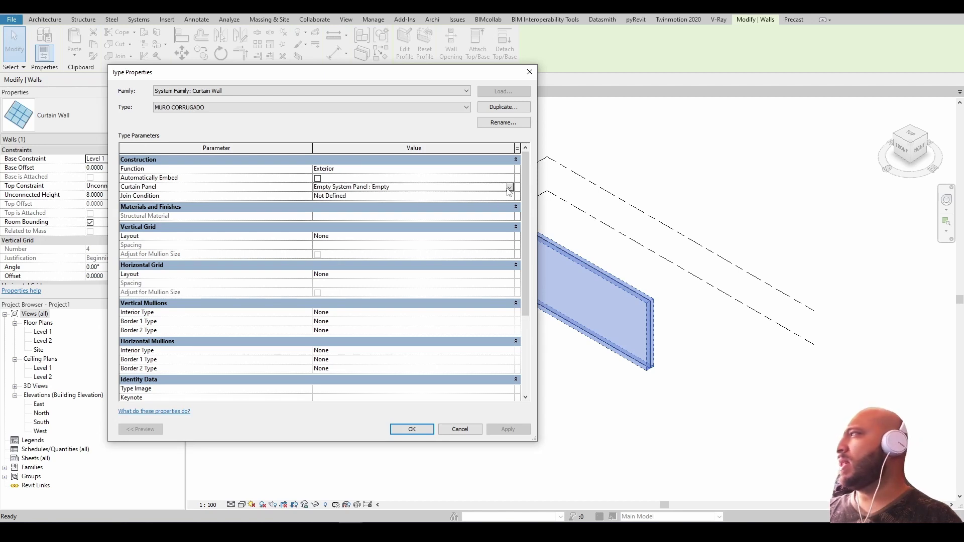
Set MURO CORRUGADO's vertical grid to Maximum Spacing 0.25, interior mullions left at None.
{"action": "left_click", "coordinate": [345, 237]}
{"action": "left_click", "coordinate": [510, 236]}
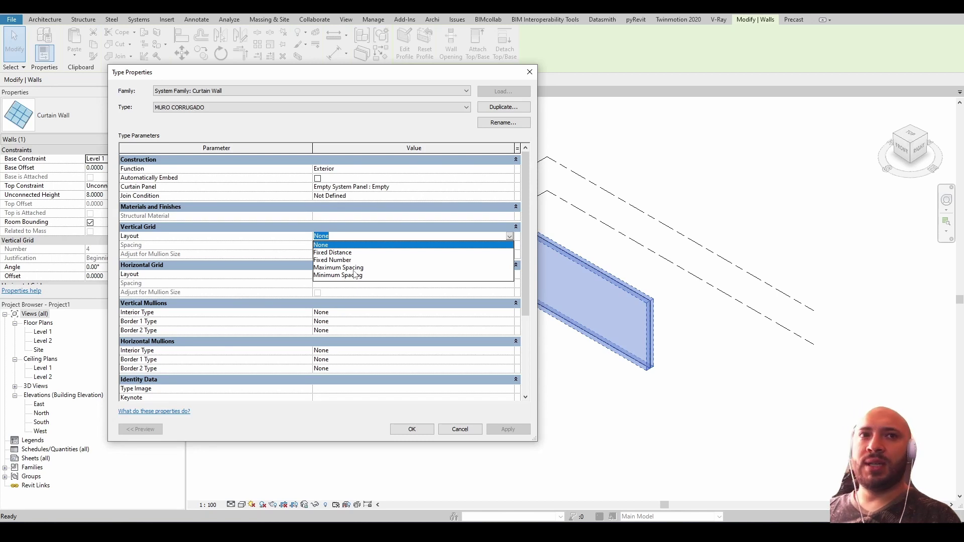
{"action": "left_click", "coordinate": [362, 230]}
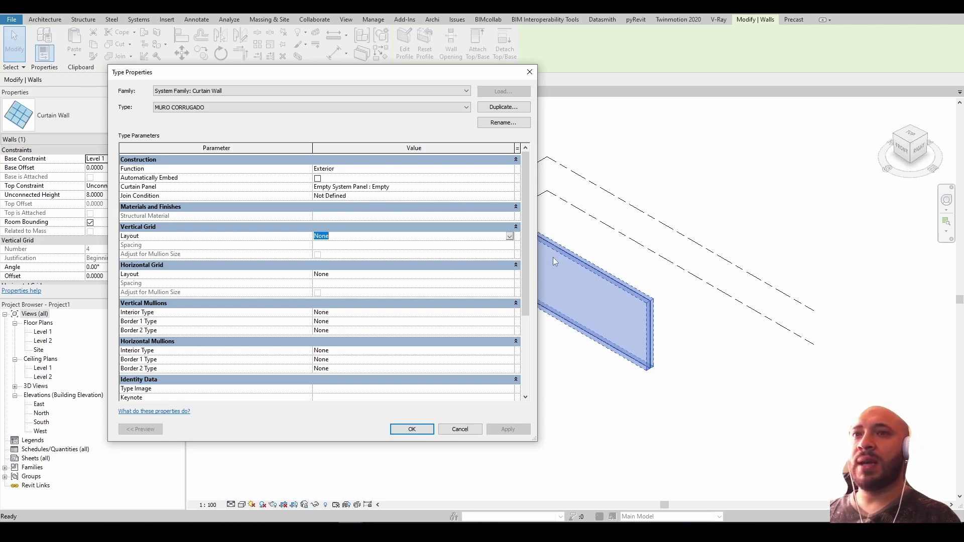
{"action": "left_click", "coordinate": [509, 237]}
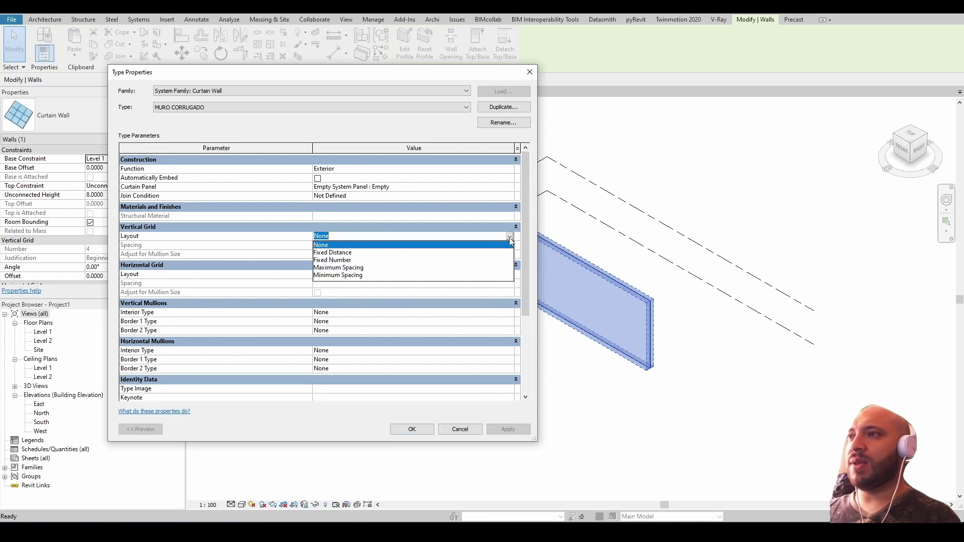
{"action": "left_click", "coordinate": [434, 268]}
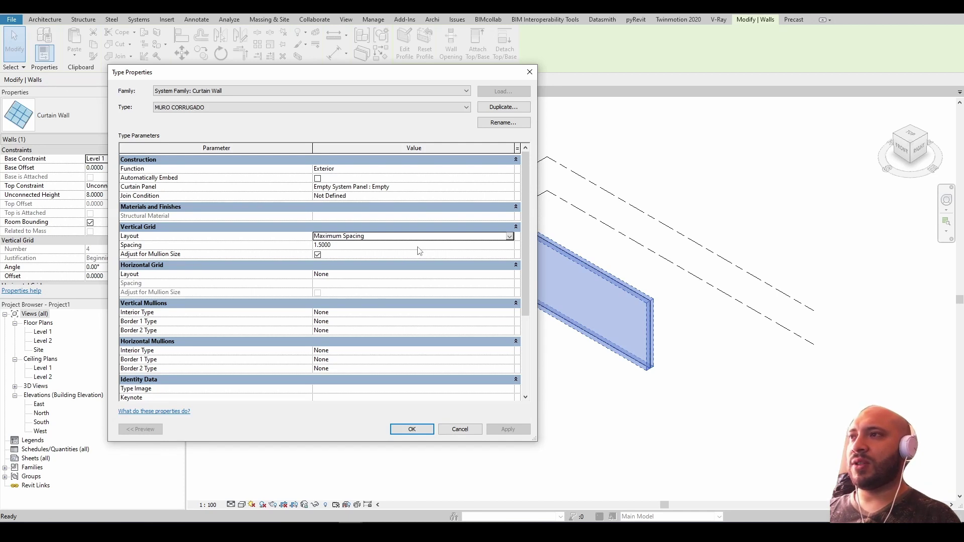
{"action": "left_click", "coordinate": [418, 246]}
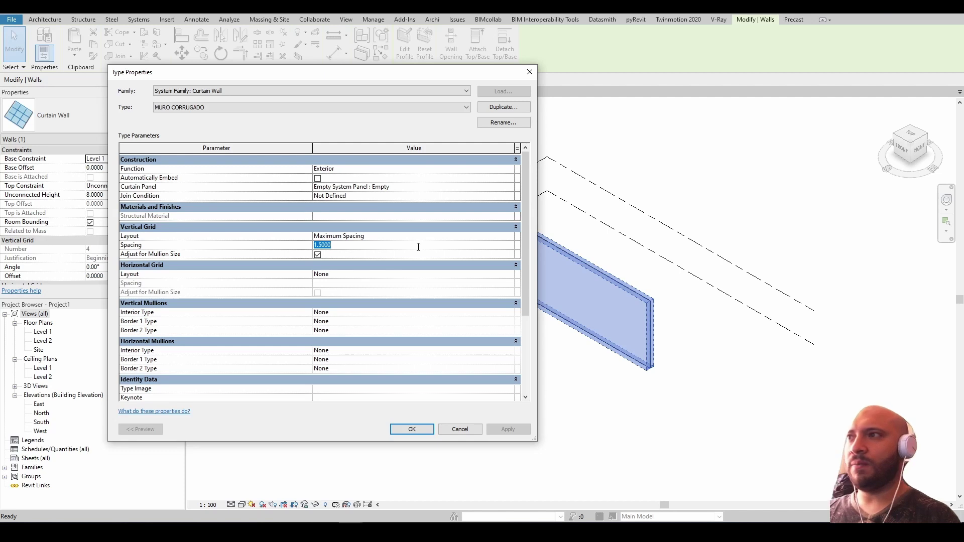
{"action": "key", "text": "BackSpace"}
{"action": "type", "text": ".25"}
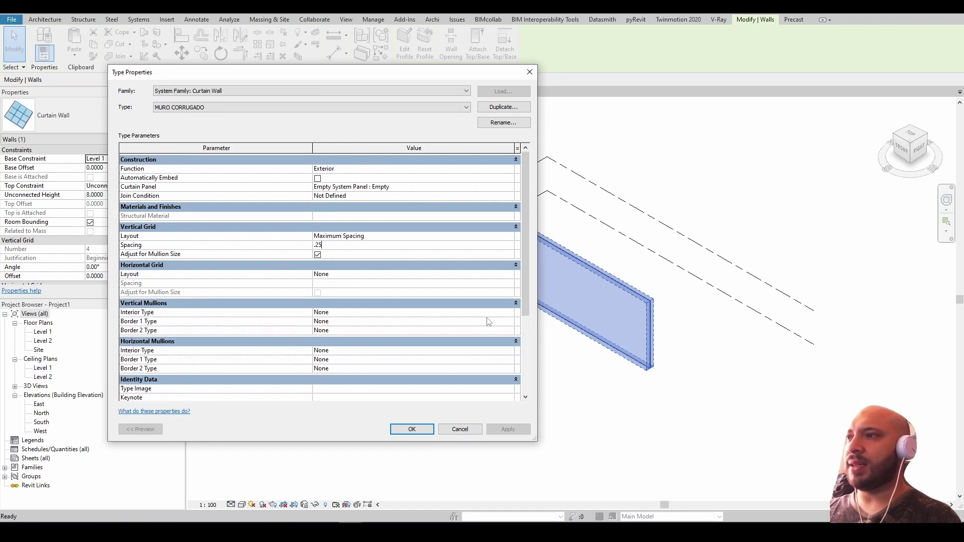
{"action": "left_click", "coordinate": [511, 314]}
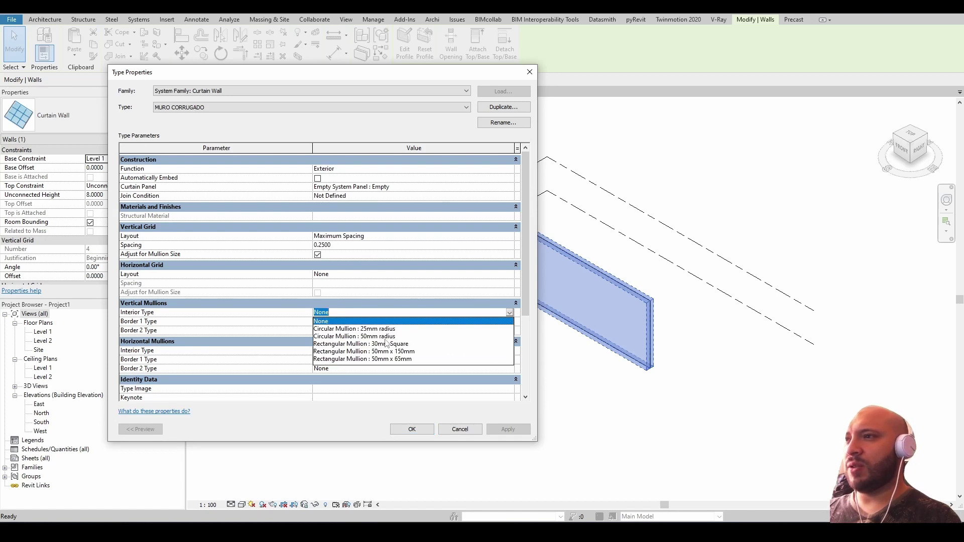
{"action": "left_click", "coordinate": [511, 313]}
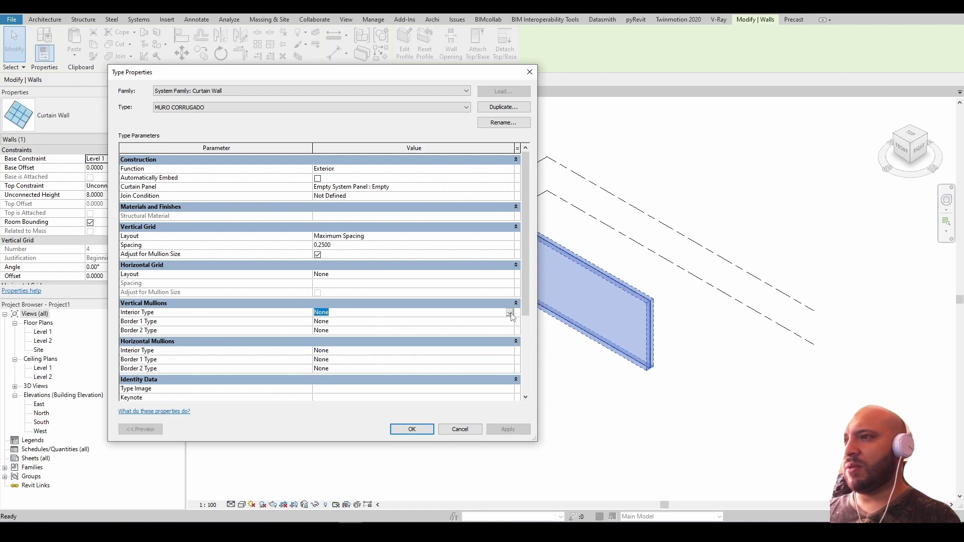
{"action": "left_click", "coordinate": [412, 430]}
Zoom and pan around the curtain wall to inspect its dense vertical grid.
{"action": "left_click", "coordinate": [549, 366]}
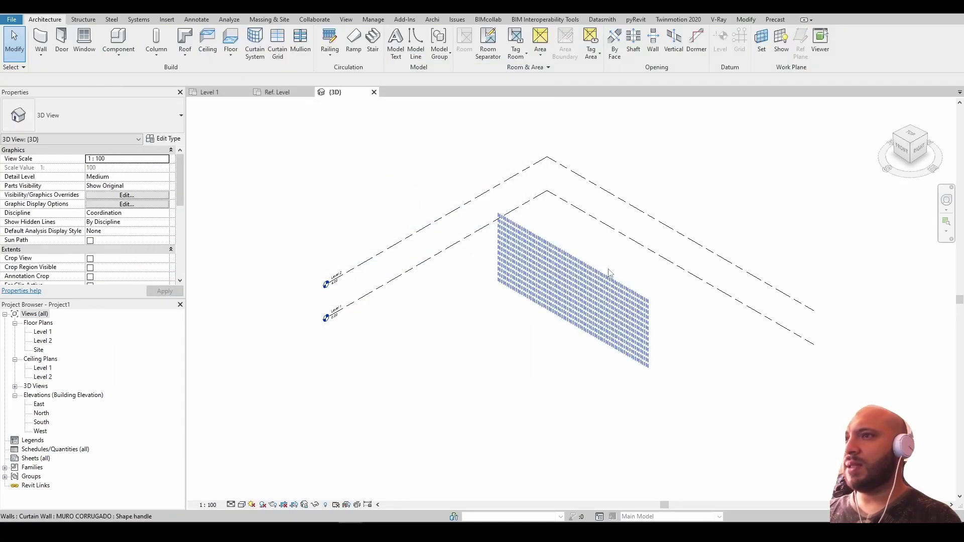
{"action": "left_click", "coordinate": [597, 284]}
{"action": "scroll", "coordinate": [653, 334], "scroll_direction": "up", "scroll_amount": 3}
{"action": "scroll", "coordinate": [657, 337], "scroll_direction": "up", "scroll_amount": 2}
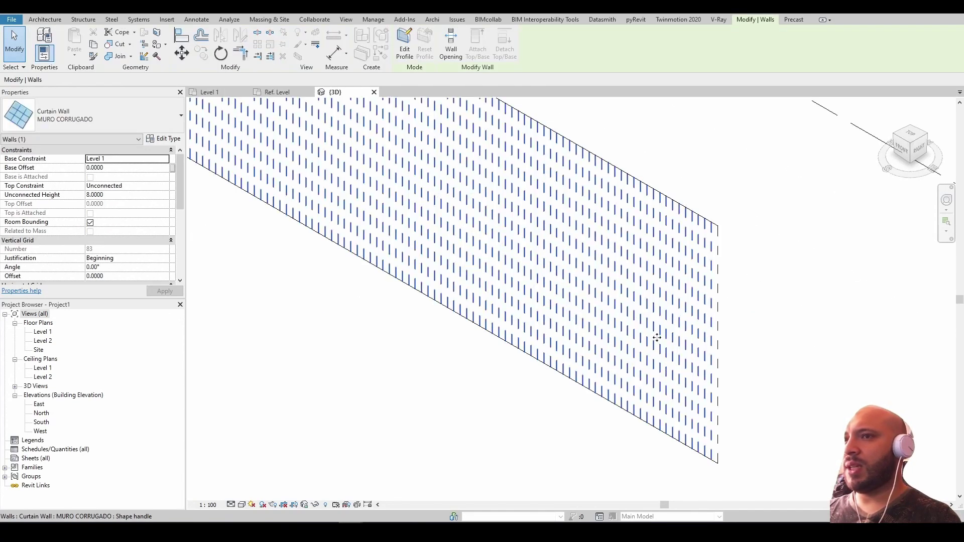
{"action": "scroll", "coordinate": [687, 270], "scroll_direction": "down", "scroll_amount": 3}
{"action": "middle_click_drag", "start_coordinate": [607, 280], "coordinate": [592, 361]}
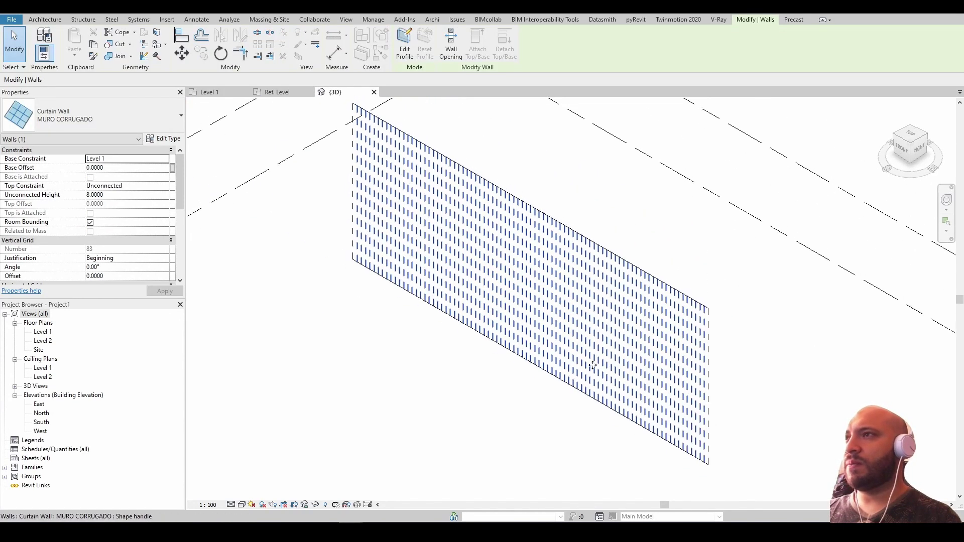
Delete the MURO CORRUGADO curtain wall from the model.
{"action": "left_click", "coordinate": [472, 383]}
{"action": "scroll", "coordinate": [520, 322], "scroll_direction": "down", "scroll_amount": 1}
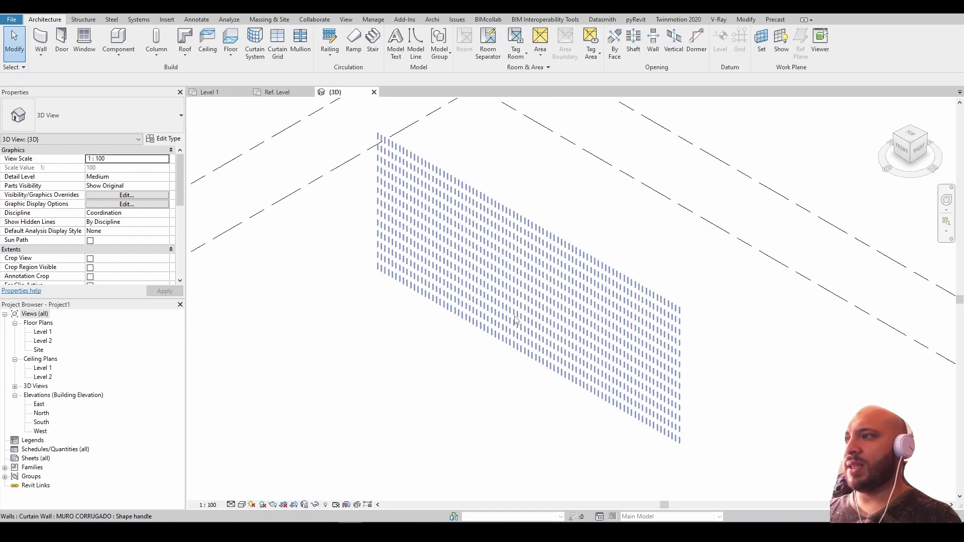
{"action": "left_click", "coordinate": [506, 316]}
{"action": "key", "text": "Delete"}
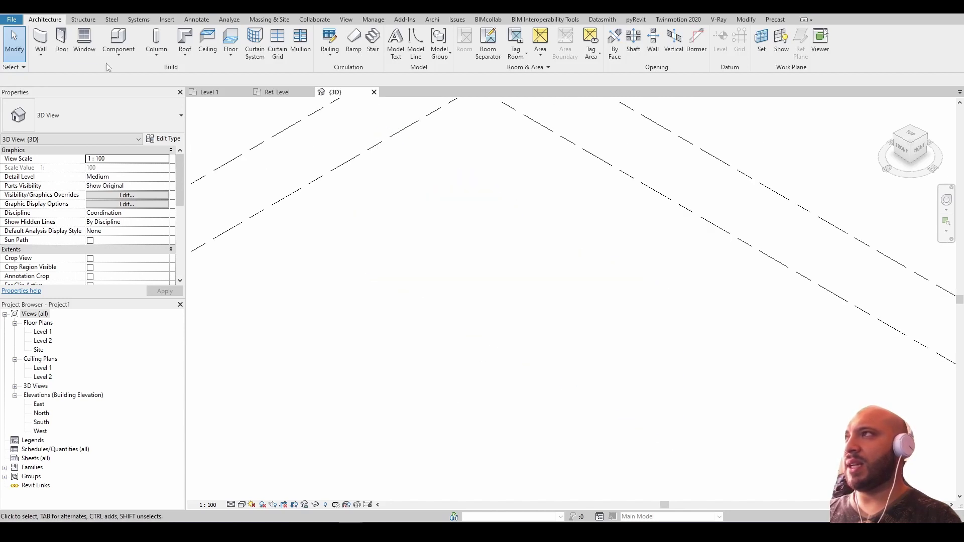
Save the project with the file name MUROCORRUGADO, replacing the default PROJECT1.
{"action": "key", "text": "ctrl+s"}
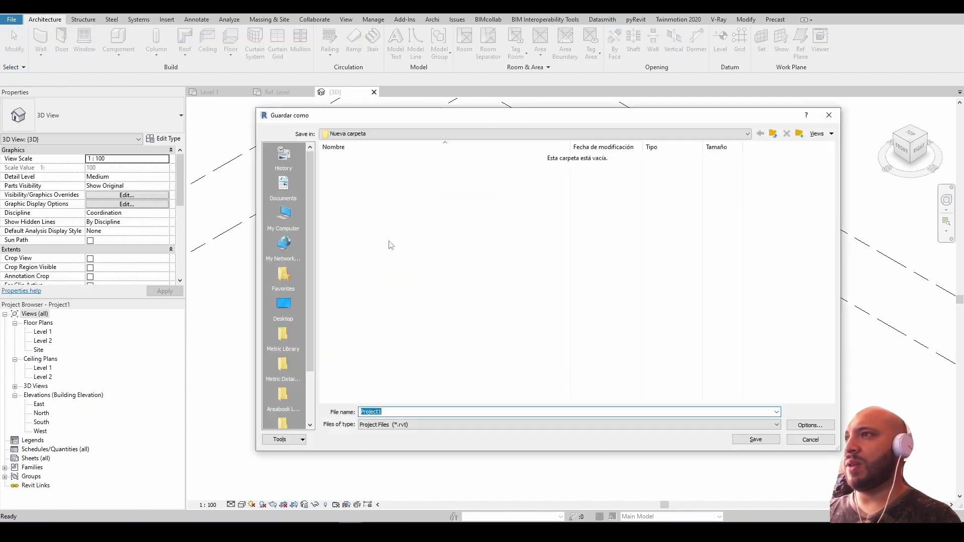
{"action": "type", "text": "PROJ"}
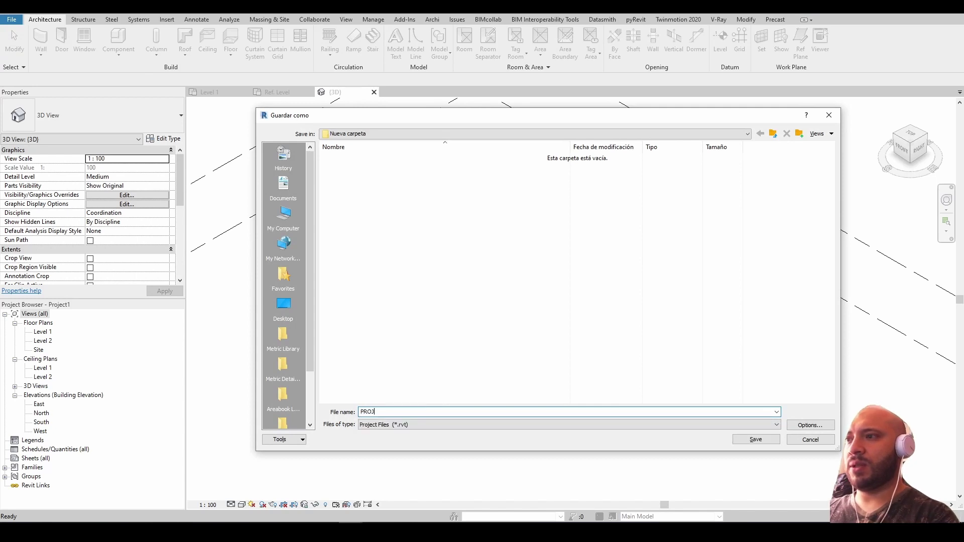
{"action": "type", "text": "ECT1"}
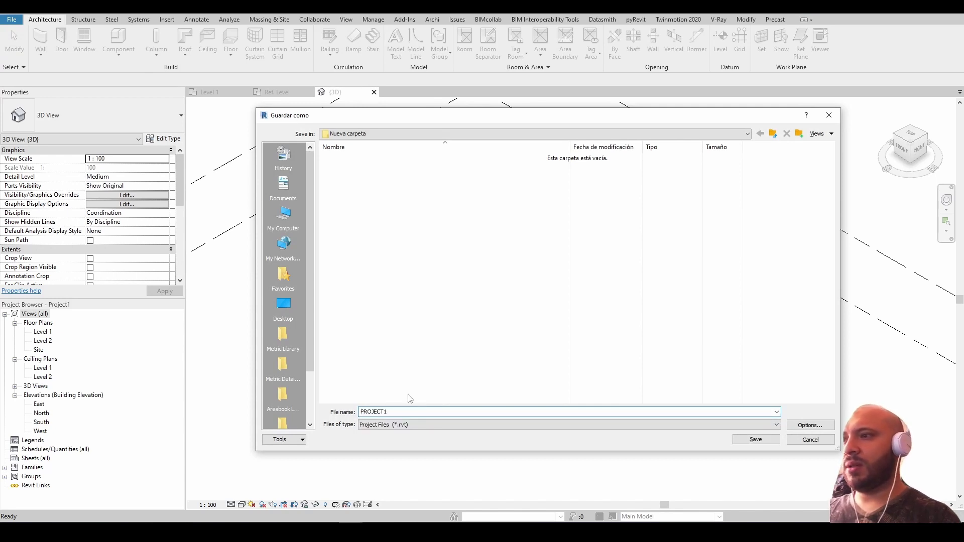
{"action": "double_click", "coordinate": [611, 410]}
{"action": "type", "text": "MUROCORRUGADO"}
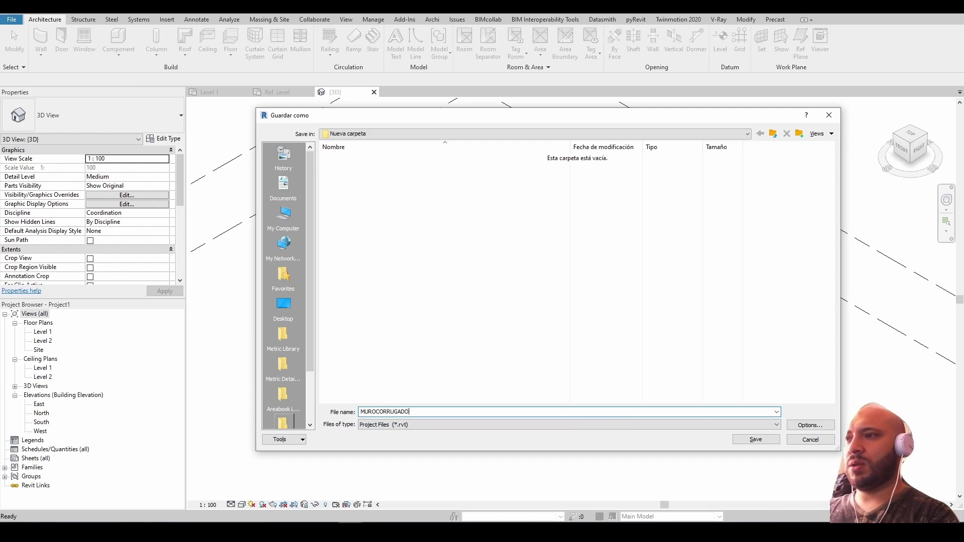
{"action": "key", "text": "Return"}
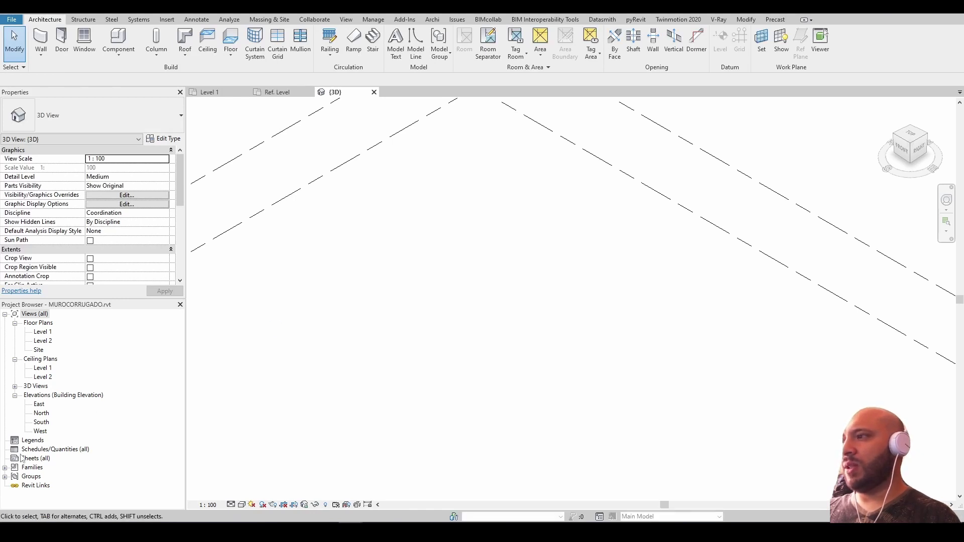
Expand Families > Profiles in the Project Browser and locate the PERFIL_CORRUGADO profile.
{"action": "left_click", "coordinate": [5, 467]}
{"action": "scroll", "coordinate": [52, 449], "scroll_direction": "down", "scroll_amount": 2}
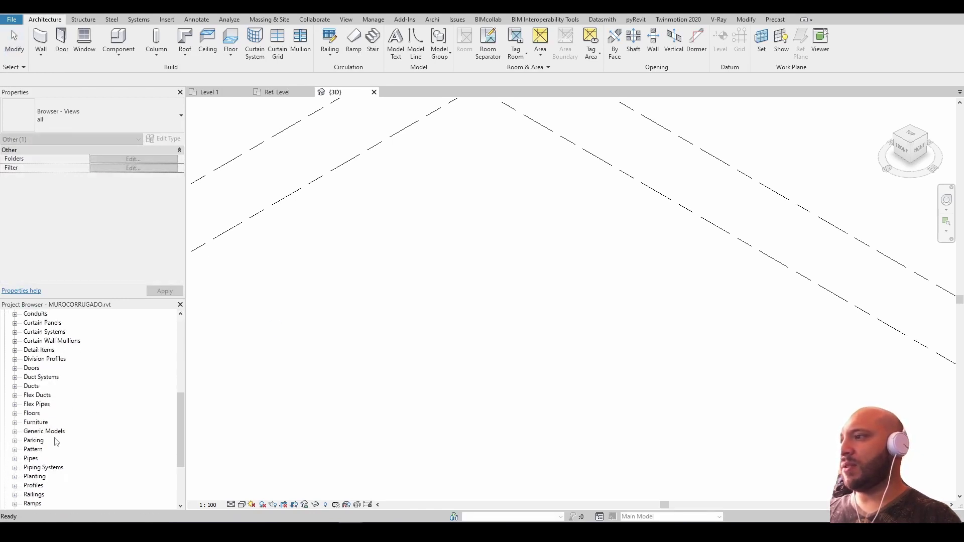
{"action": "scroll", "coordinate": [52, 451], "scroll_direction": "down", "scroll_amount": 2}
{"action": "scroll", "coordinate": [52, 451], "scroll_direction": "down", "scroll_amount": 2}
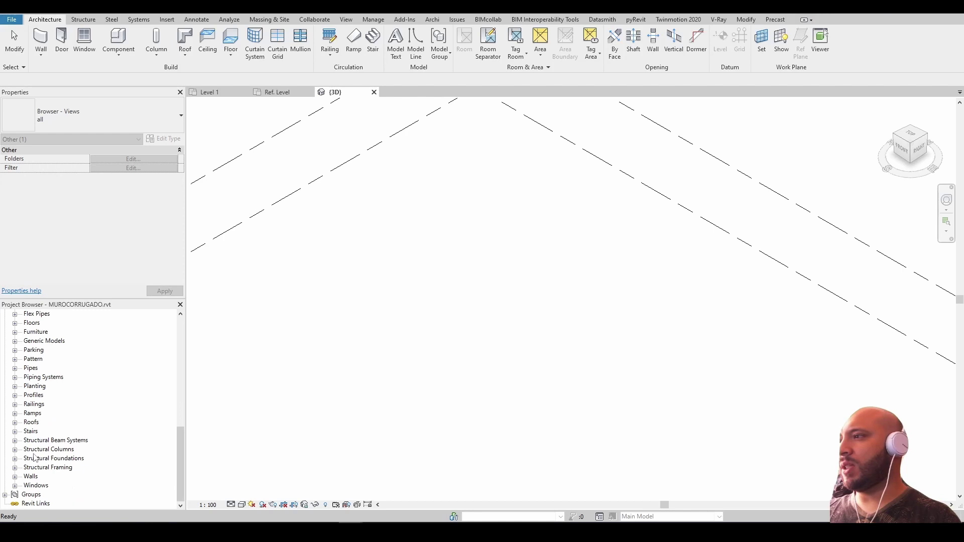
{"action": "left_click", "coordinate": [15, 396]}
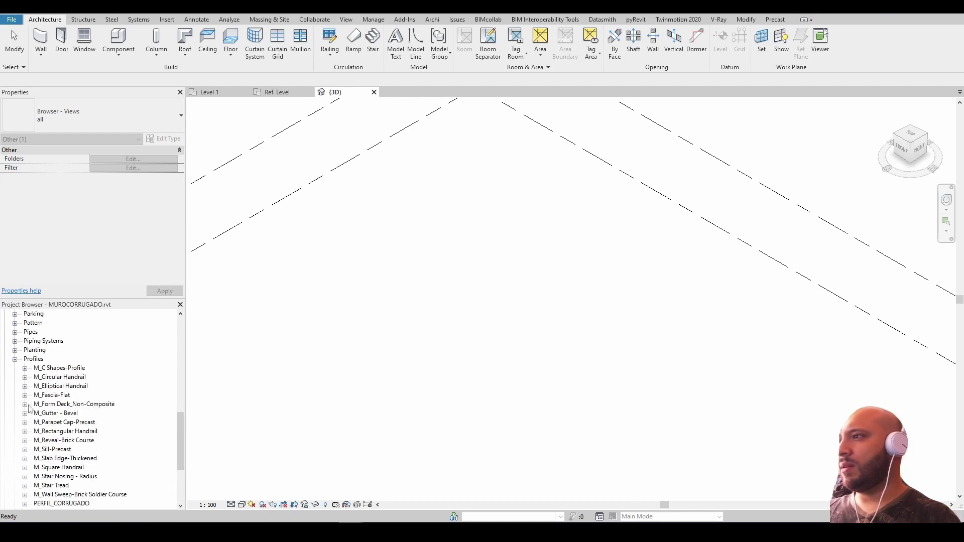
{"action": "left_click_drag", "start_coordinate": [180, 426], "coordinate": [179, 442]}
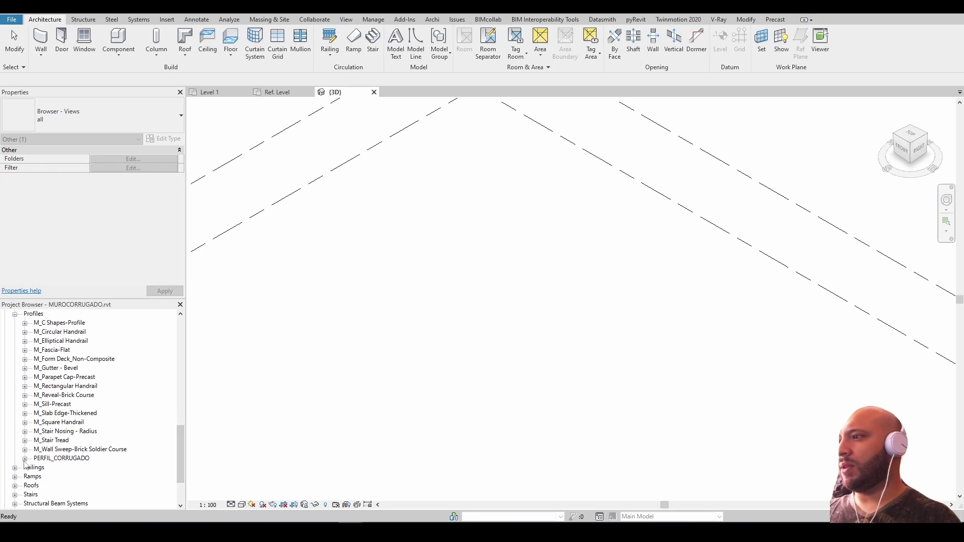
{"action": "left_click", "coordinate": [24, 459]}
{"action": "left_click", "coordinate": [58, 460]}
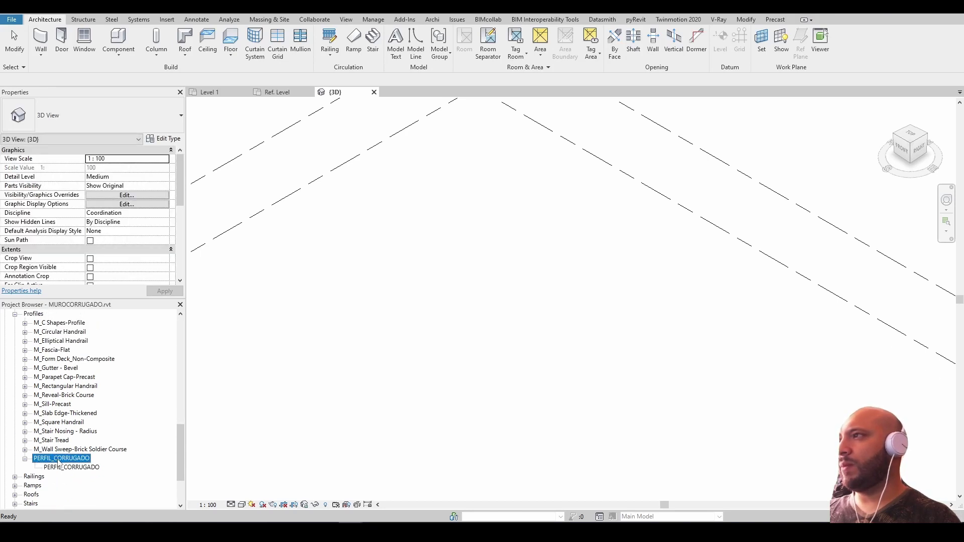
Expand Curtain Wall Mullions > Rectangular Mullion to list its 30mm Square, 50mm x 65mm and 50mm x 150mm types.
{"action": "scroll", "coordinate": [57, 464], "scroll_direction": "up", "scroll_amount": 1}
{"action": "scroll", "coordinate": [51, 452], "scroll_direction": "up", "scroll_amount": 2}
{"action": "scroll", "coordinate": [41, 440], "scroll_direction": "up", "scroll_amount": 1}
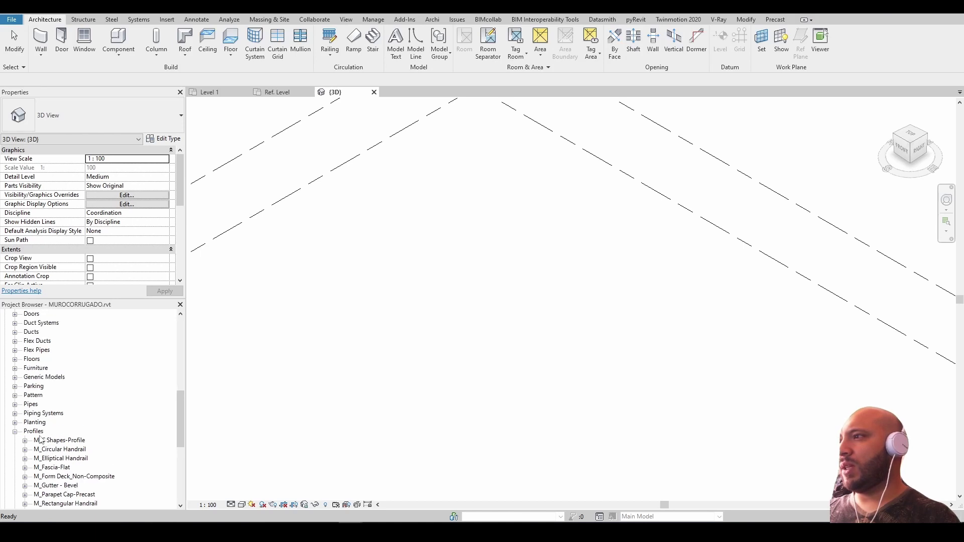
{"action": "scroll", "coordinate": [23, 439], "scroll_direction": "up", "scroll_amount": 1}
{"action": "scroll", "coordinate": [35, 442], "scroll_direction": "up", "scroll_amount": 1}
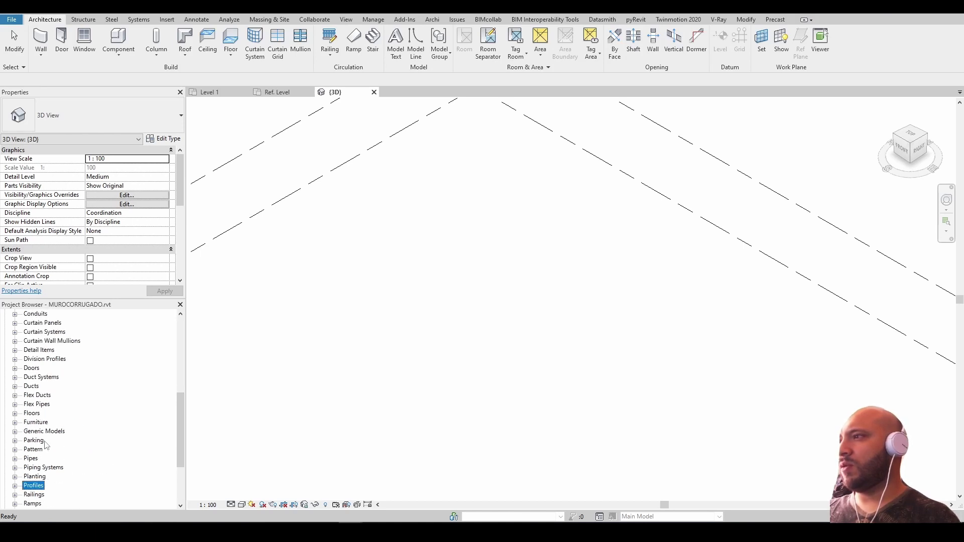
{"action": "scroll", "coordinate": [46, 445], "scroll_direction": "up", "scroll_amount": 1}
{"action": "scroll", "coordinate": [44, 440], "scroll_direction": "up", "scroll_amount": 1}
{"action": "scroll", "coordinate": [40, 425], "scroll_direction": "up", "scroll_amount": 1}
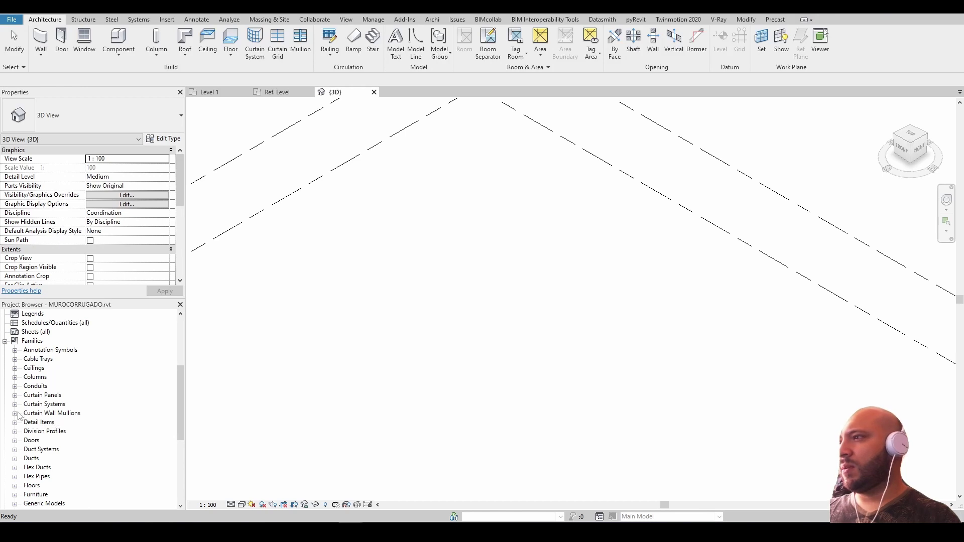
{"action": "left_click", "coordinate": [15, 414]}
{"action": "scroll", "coordinate": [48, 435], "scroll_direction": "down", "scroll_amount": 1}
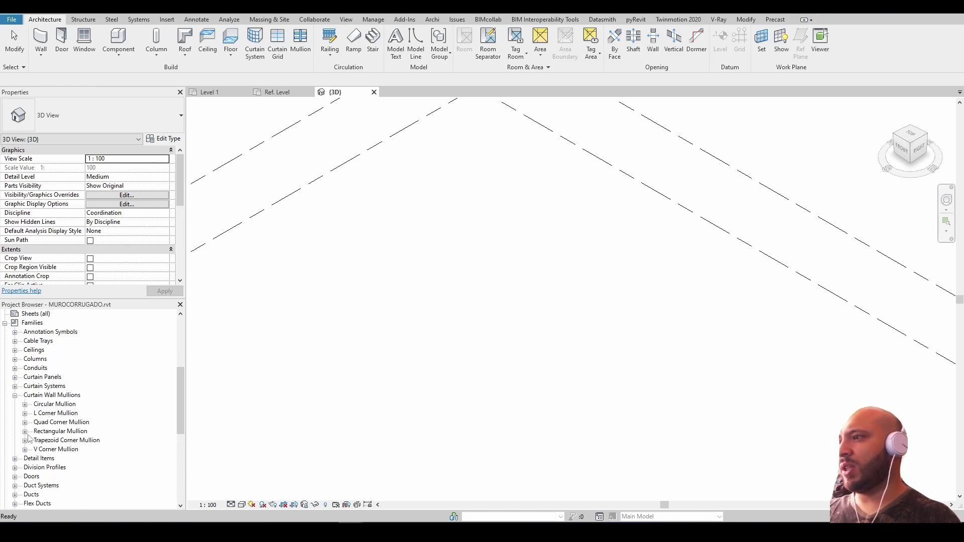
{"action": "left_click", "coordinate": [24, 432]}
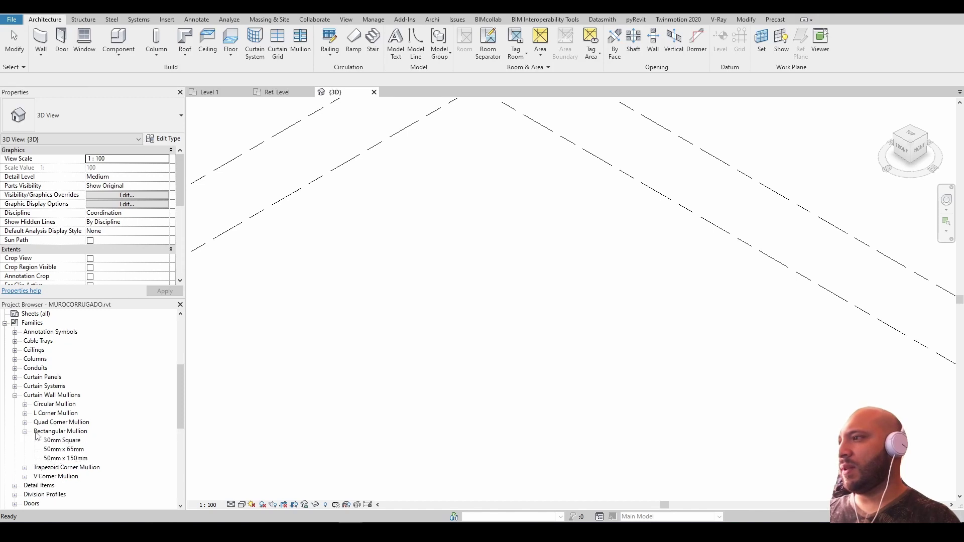
Duplicate the 30mm Square Rectangular Mullion type as a new type named CORRUGADO.
{"action": "right_click", "coordinate": [74, 439]}
{"action": "left_click", "coordinate": [69, 445]}
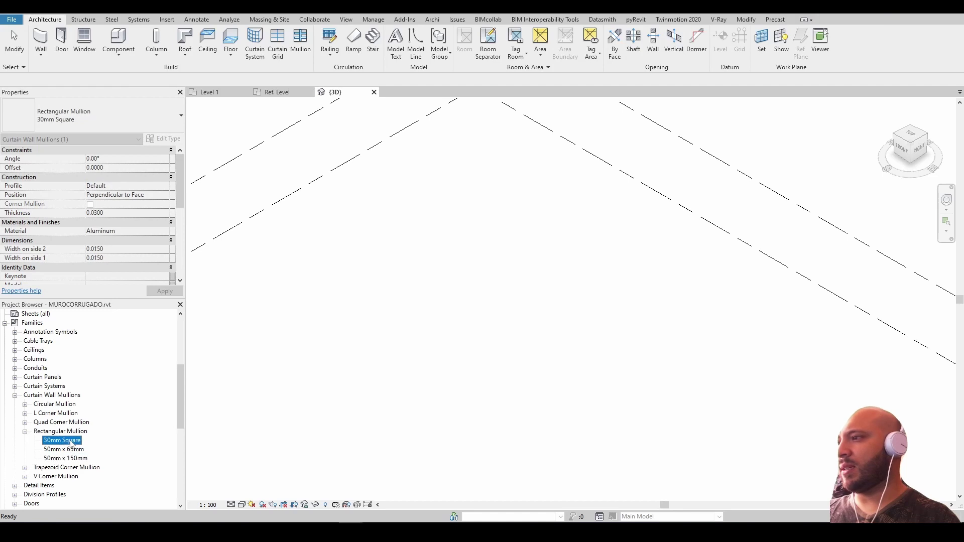
{"action": "right_click", "coordinate": [71, 440]}
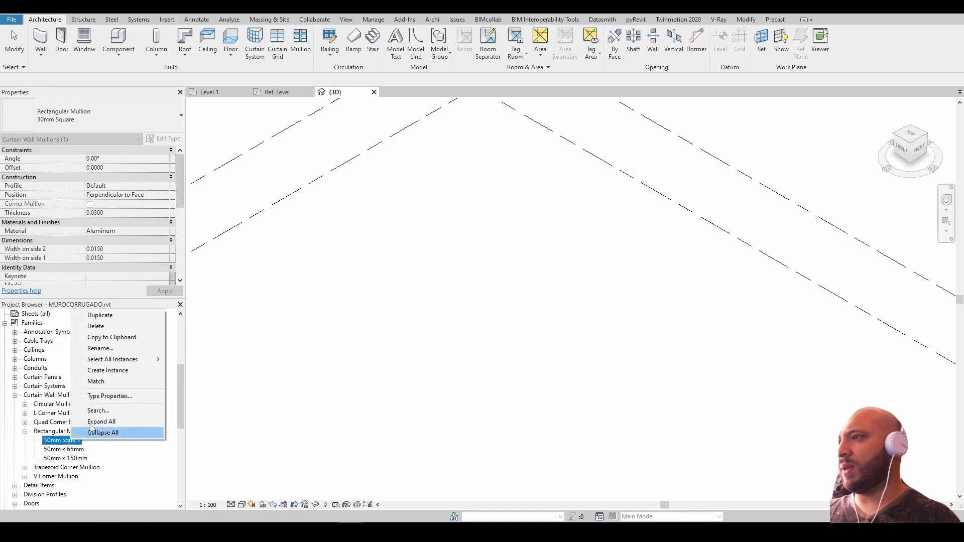
{"action": "left_click", "coordinate": [145, 316]}
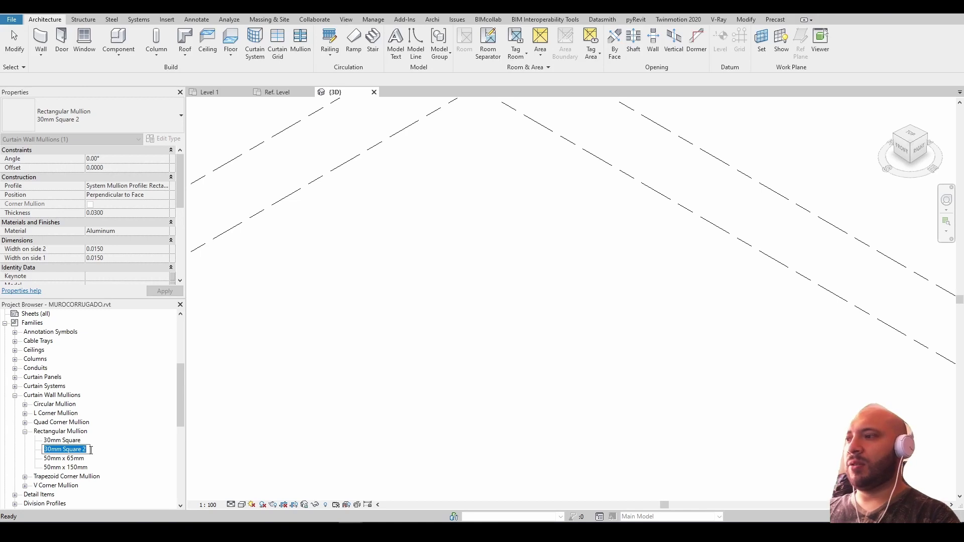
{"action": "type", "text": "CO"}
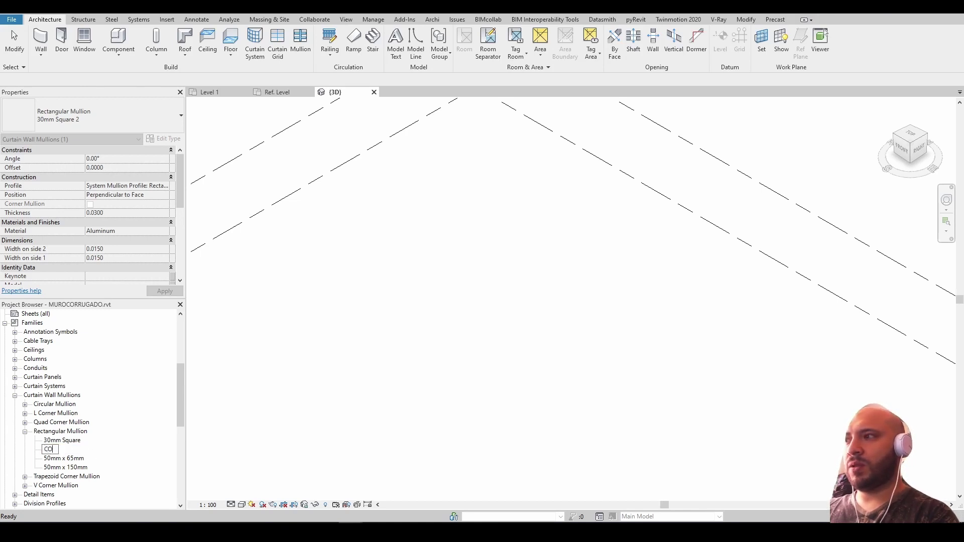
{"action": "type", "text": "RRUGADO"}
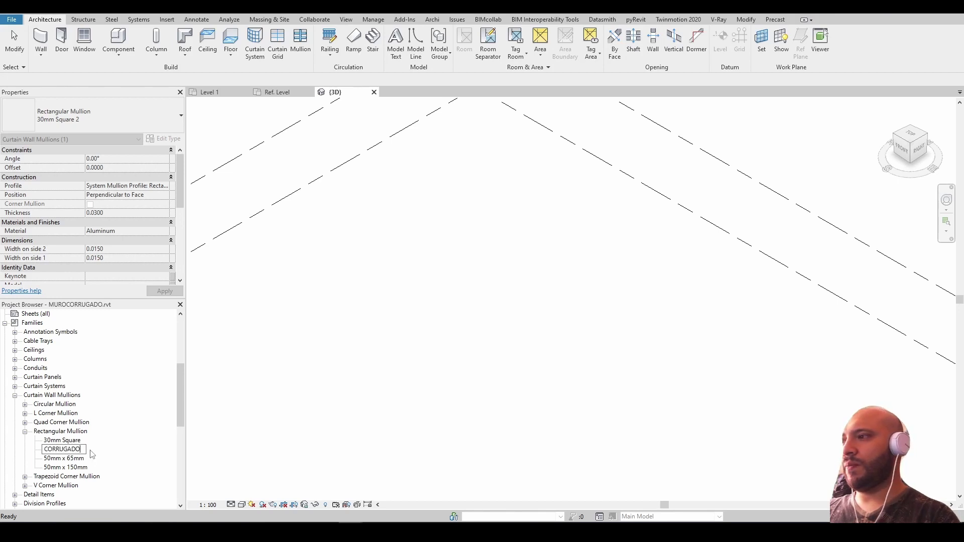
{"action": "key", "text": "Return"}
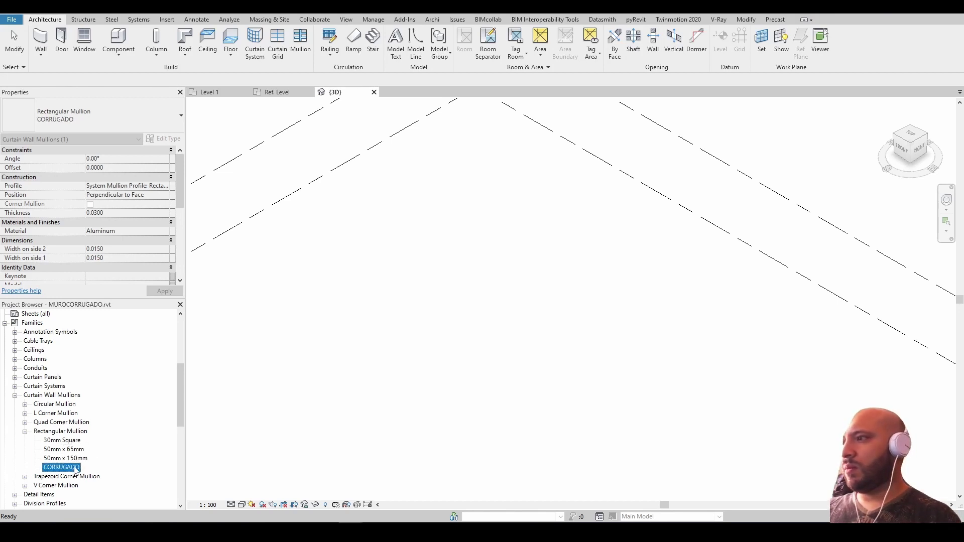
Set the CORRUGADO mullion type's Profile to PERFIL_CORRUGADO : PERFIL_CORRUGADO.
{"action": "double_click", "coordinate": [75, 469]}
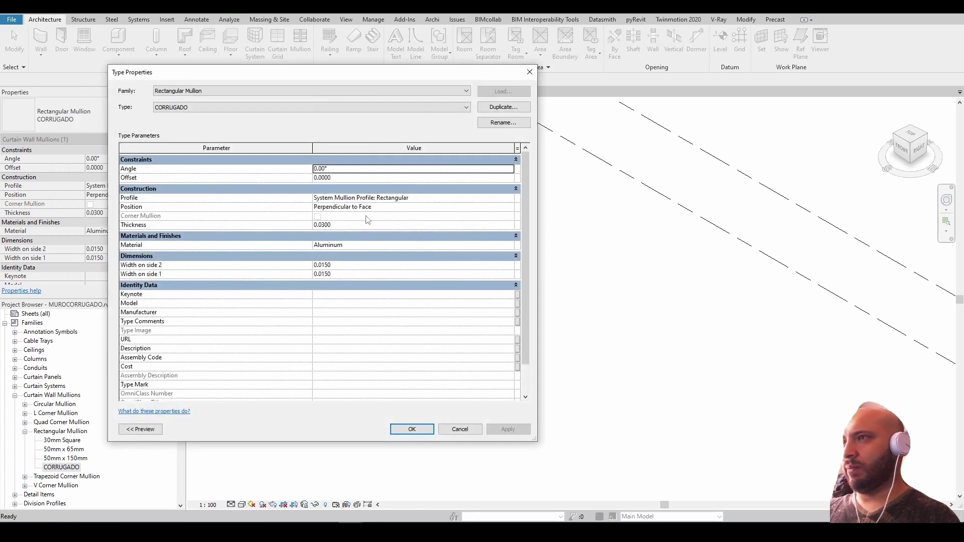
{"action": "left_click_drag", "start_coordinate": [415, 77], "coordinate": [566, 83]}
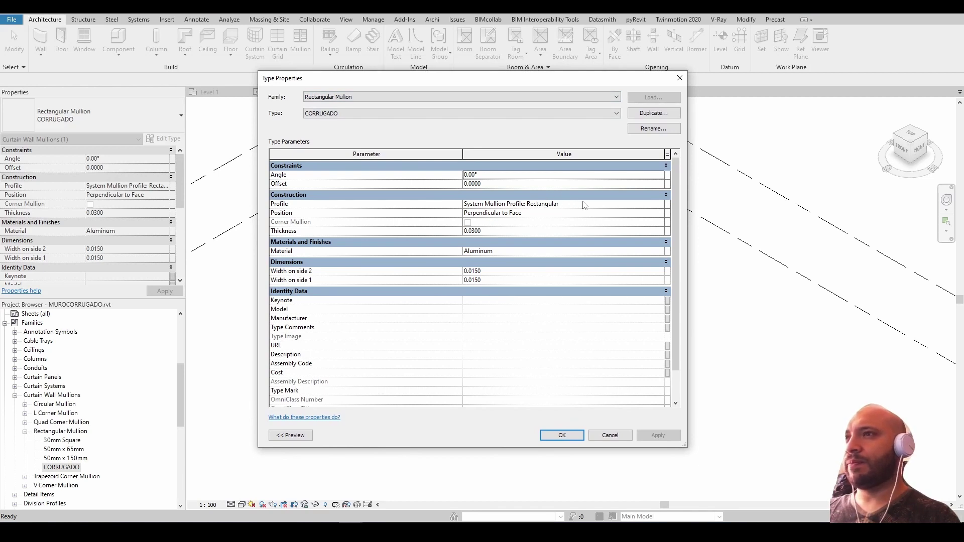
{"action": "left_click", "coordinate": [584, 205]}
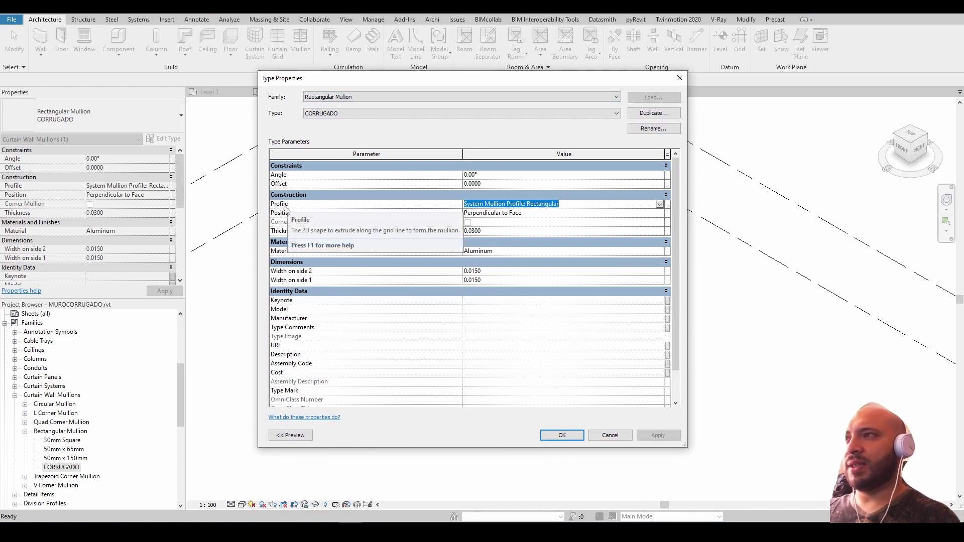
{"action": "left_click", "coordinate": [660, 205]}
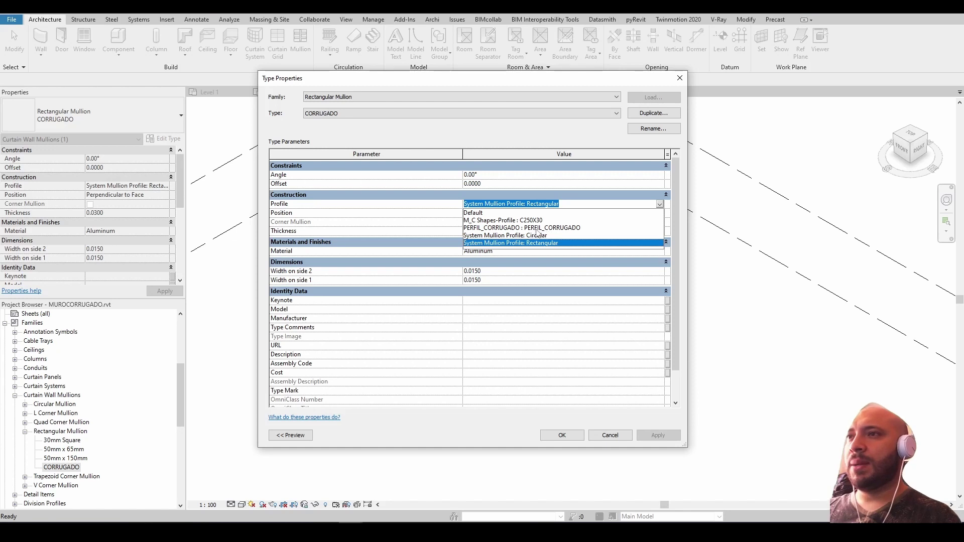
{"action": "left_click", "coordinate": [568, 229]}
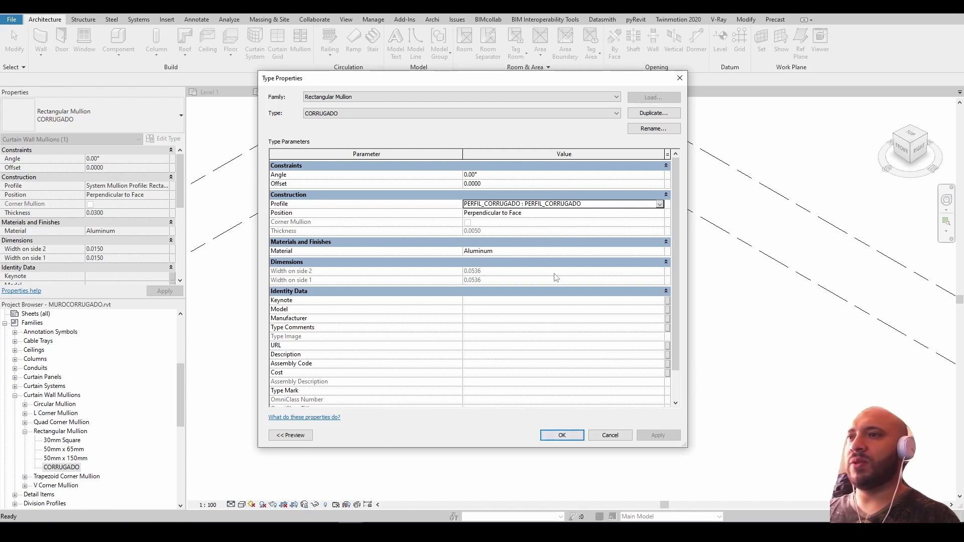
{"action": "left_click", "coordinate": [559, 435]}
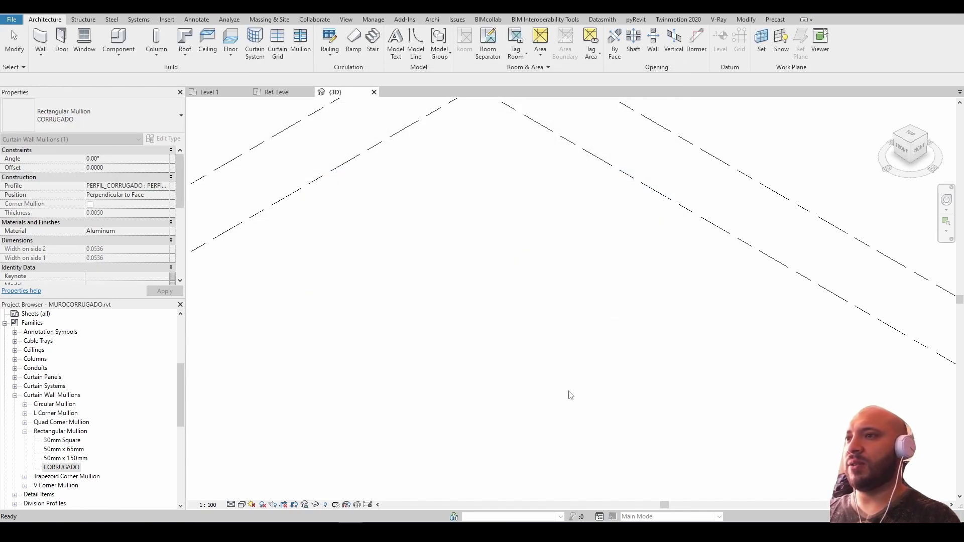
Set the wall type's interior vertical mullions to Rectangular Mullion : CORRUGADO and apply.
{"action": "scroll", "coordinate": [581, 300], "scroll_direction": "down", "scroll_amount": 3}
{"action": "key", "text": "Escape"}
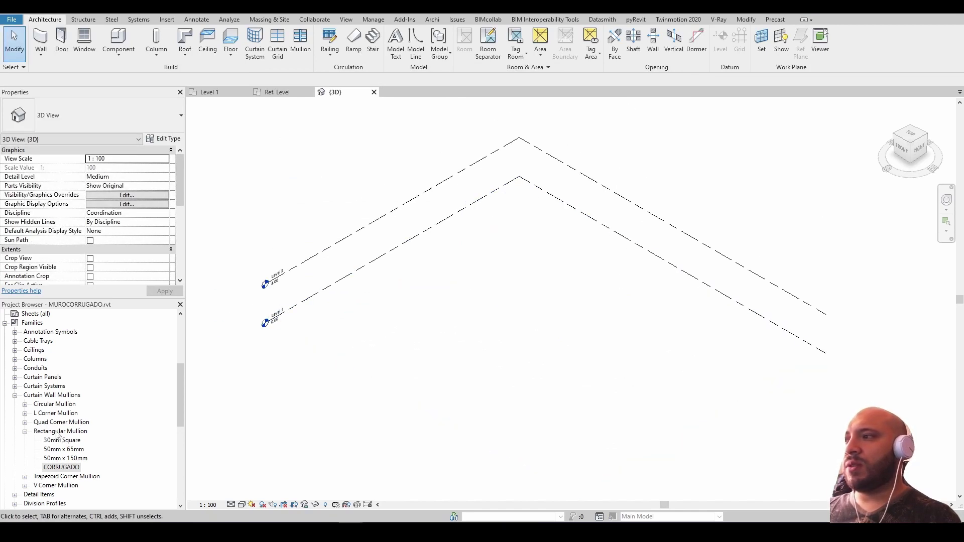
{"action": "left_click", "coordinate": [602, 289]}
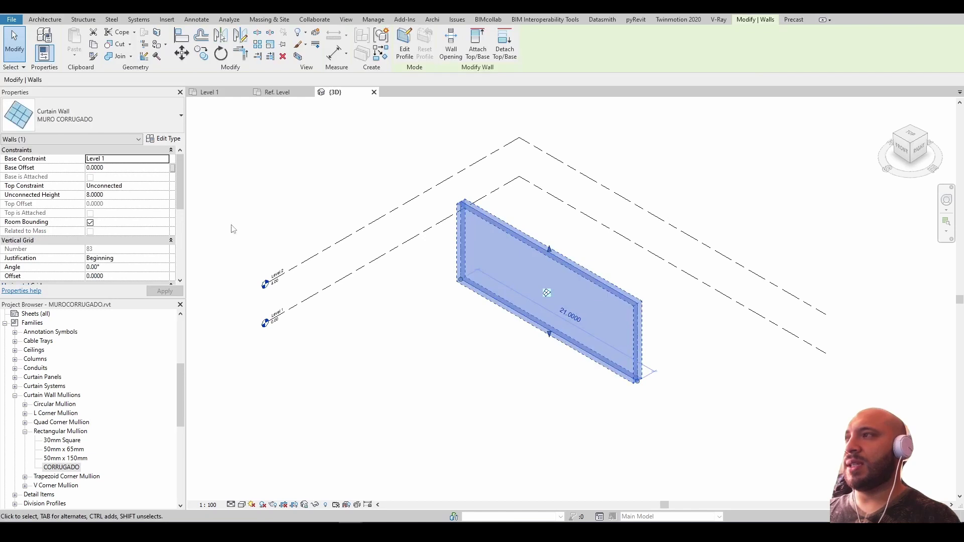
{"action": "left_click", "coordinate": [159, 140]}
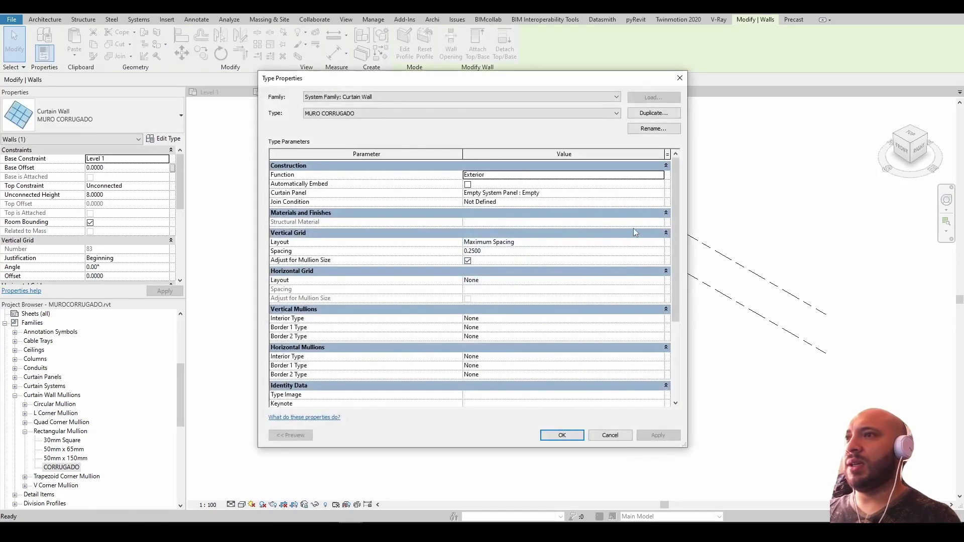
{"action": "scroll", "coordinate": [674, 227], "scroll_direction": "down", "scroll_amount": 2}
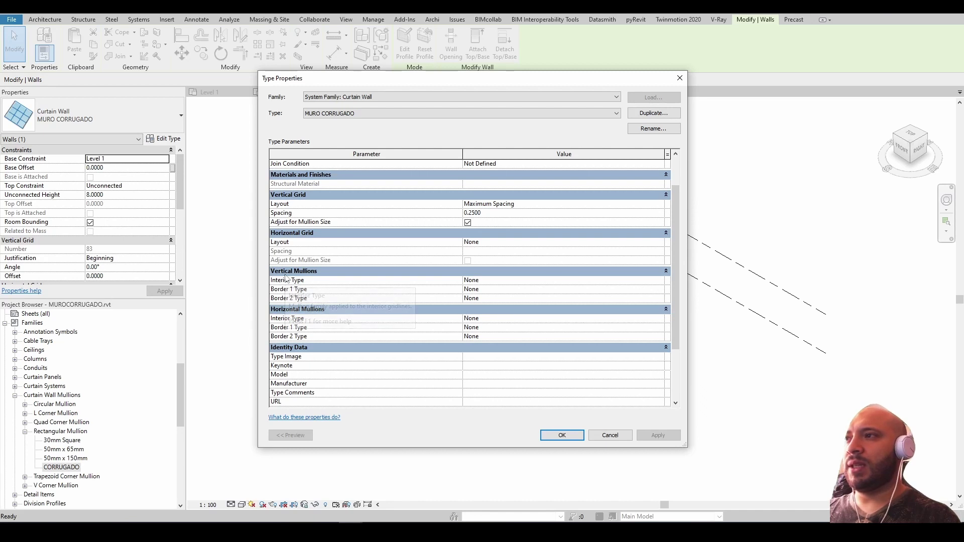
{"action": "left_click", "coordinate": [661, 285]}
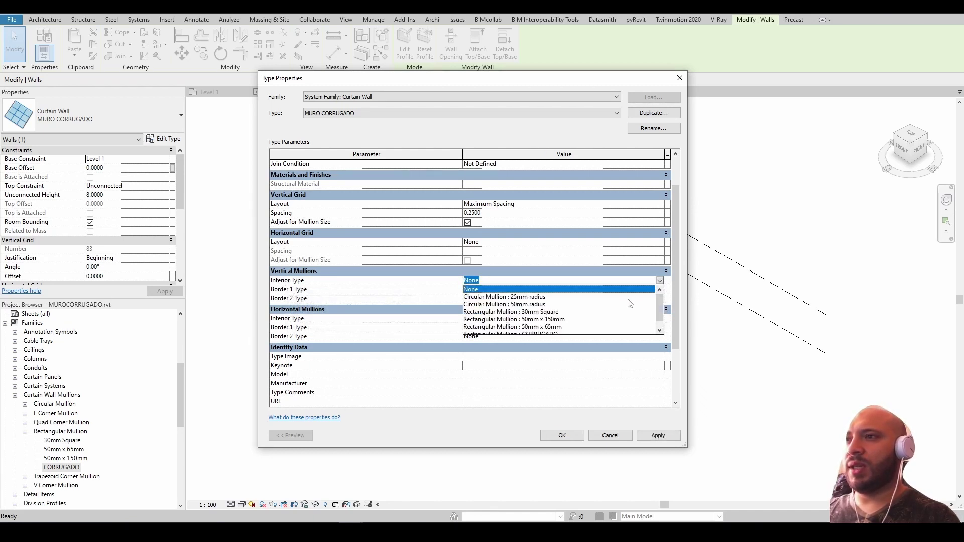
{"action": "scroll", "coordinate": [542, 315], "scroll_direction": "down", "scroll_amount": 1}
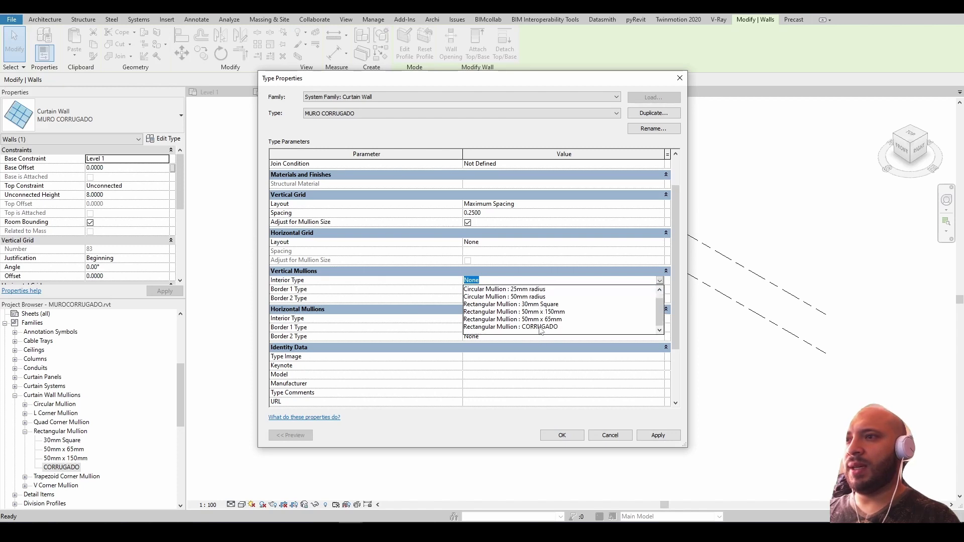
{"action": "left_click", "coordinate": [541, 327]}
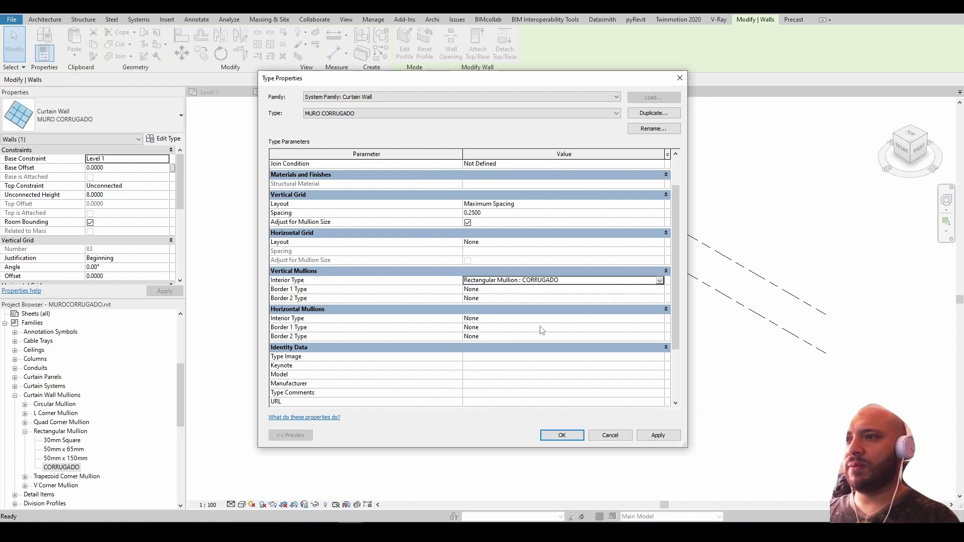
{"action": "left_click", "coordinate": [659, 435]}
Close the wall type settings and orbit the 3D view to look down on the corrugated wall.
{"action": "left_click", "coordinate": [562, 435]}
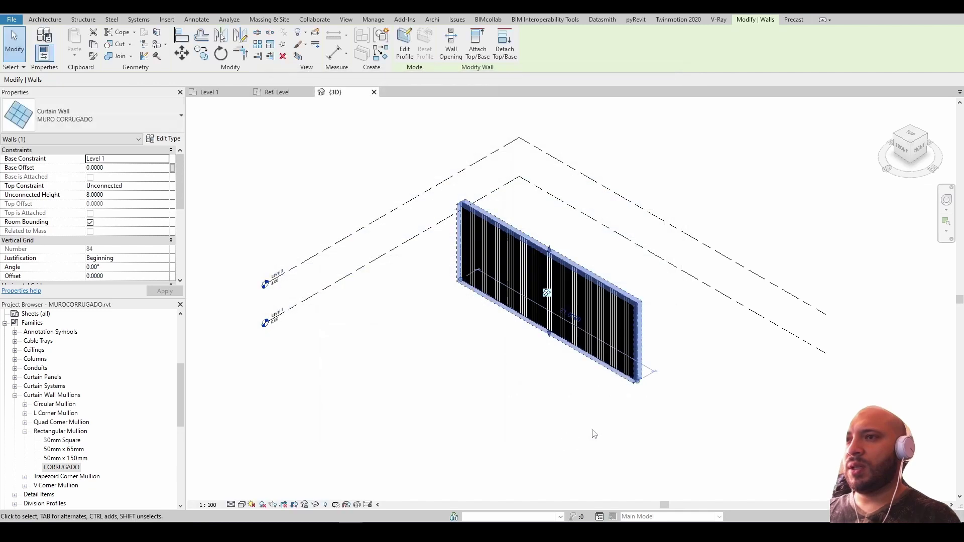
{"action": "left_click", "coordinate": [620, 387]}
{"action": "scroll", "coordinate": [619, 387], "scroll_direction": "up", "scroll_amount": 3}
{"action": "scroll", "coordinate": [619, 386], "scroll_direction": "up", "scroll_amount": 2}
{"action": "scroll", "coordinate": [633, 389], "scroll_direction": "up", "scroll_amount": 1}
{"action": "scroll", "coordinate": [653, 394], "scroll_direction": "up", "scroll_amount": 1}
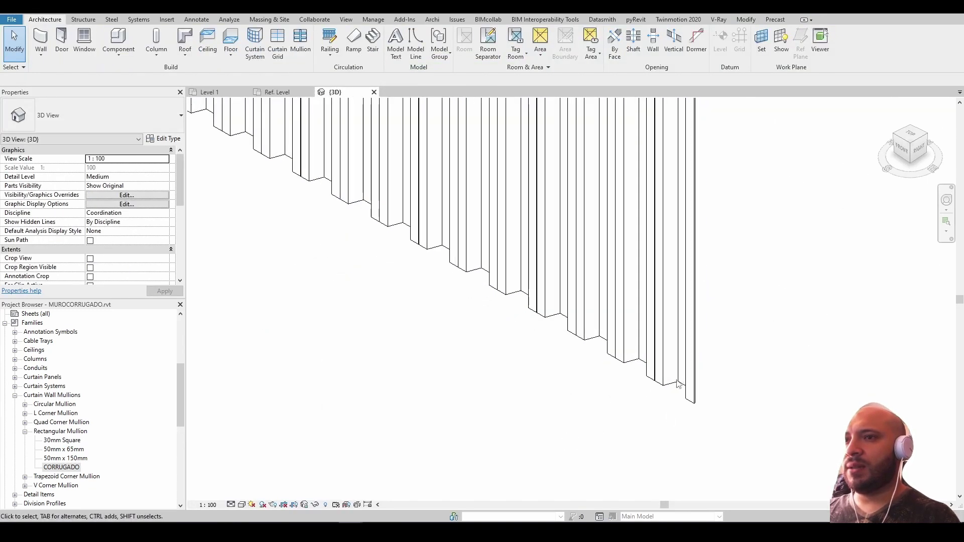
{"action": "scroll", "coordinate": [672, 398], "scroll_direction": "up", "scroll_amount": 1}
{"action": "scroll", "coordinate": [660, 389], "scroll_direction": "down", "scroll_amount": 4}
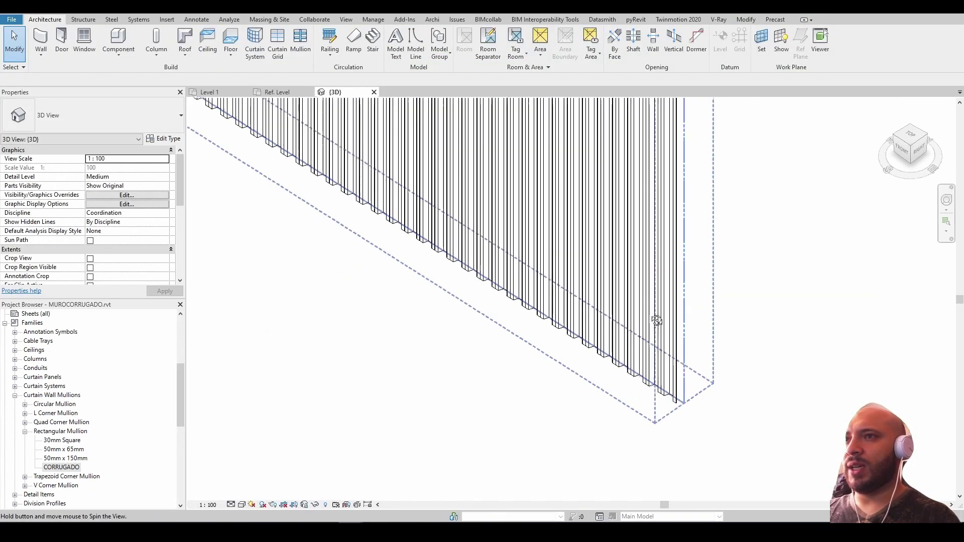
{"action": "middle_click_drag", "start_coordinate": [660, 389], "coordinate": [661, 459], "text": "shift"}
{"action": "scroll", "coordinate": [698, 205], "scroll_direction": "up", "scroll_amount": 3}
{"action": "scroll", "coordinate": [698, 211], "scroll_direction": "up", "scroll_amount": 2}
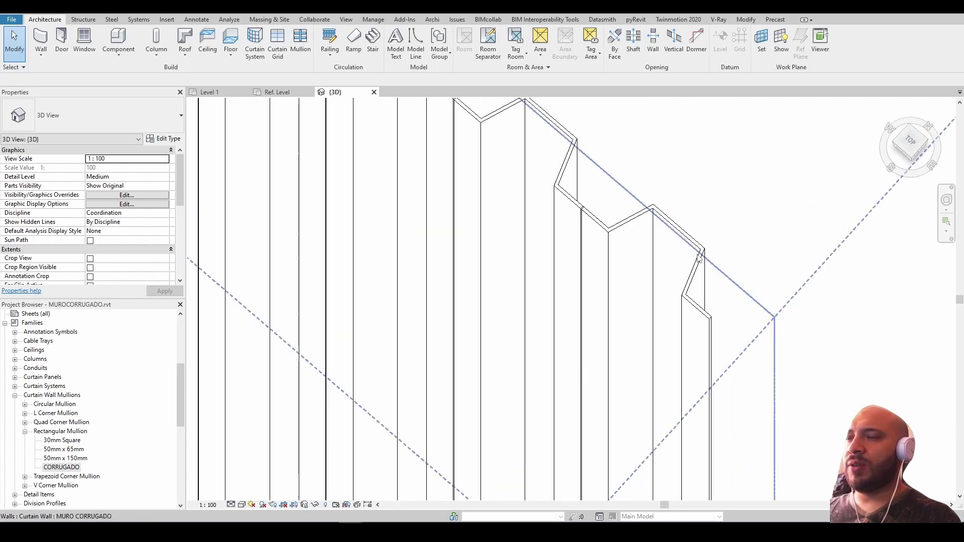
{"action": "scroll", "coordinate": [626, 237], "scroll_direction": "down", "scroll_amount": 1}
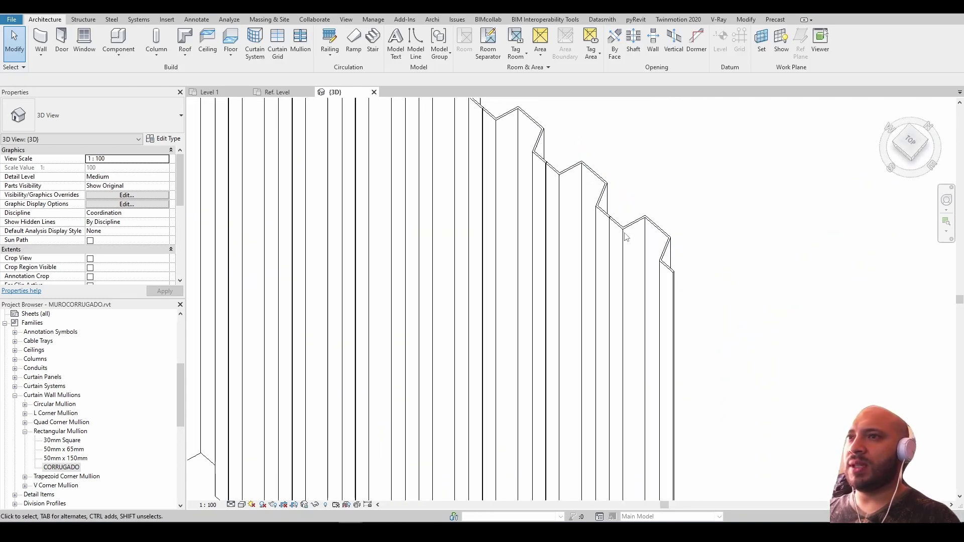
{"action": "scroll", "coordinate": [610, 236], "scroll_direction": "down", "scroll_amount": 3}
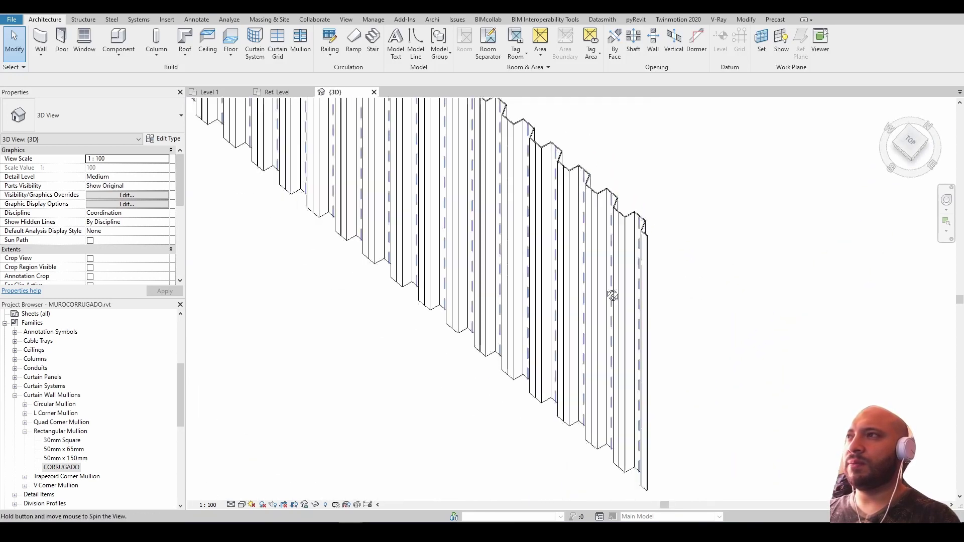
Orbit further and set the ViewCube to TOP for a straight-down view of the wall.
{"action": "middle_click_drag", "start_coordinate": [609, 295], "coordinate": [655, 369], "text": "shift"}
{"action": "scroll", "coordinate": [703, 364], "scroll_direction": "up", "scroll_amount": 1}
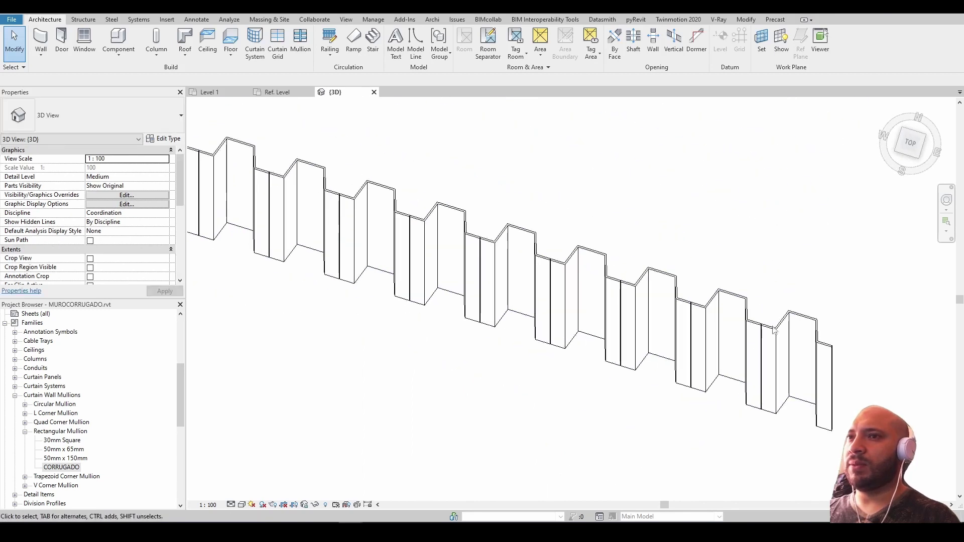
{"action": "scroll", "coordinate": [736, 360], "scroll_direction": "up", "scroll_amount": 3}
{"action": "left_click", "coordinate": [736, 360]}
{"action": "scroll", "coordinate": [737, 358], "scroll_direction": "down", "scroll_amount": 2}
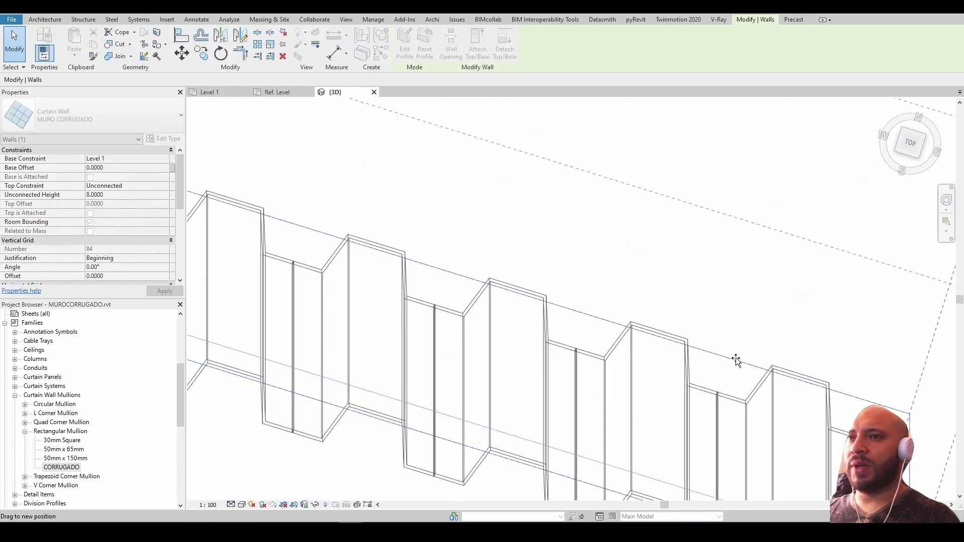
{"action": "key", "text": "Escape"}
{"action": "scroll", "coordinate": [729, 305], "scroll_direction": "down", "scroll_amount": 1}
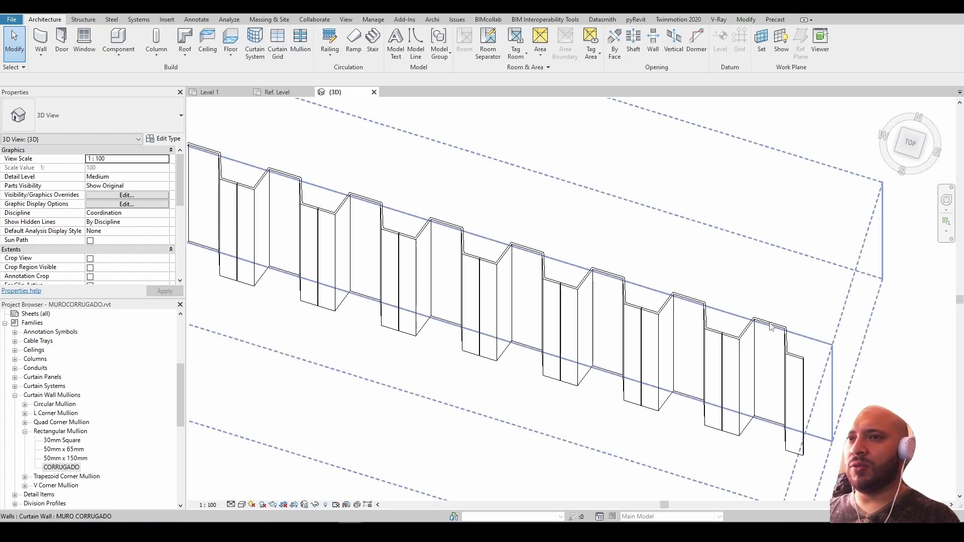
{"action": "left_click", "coordinate": [764, 343]}
{"action": "scroll", "coordinate": [764, 343], "scroll_direction": "down", "scroll_amount": 1}
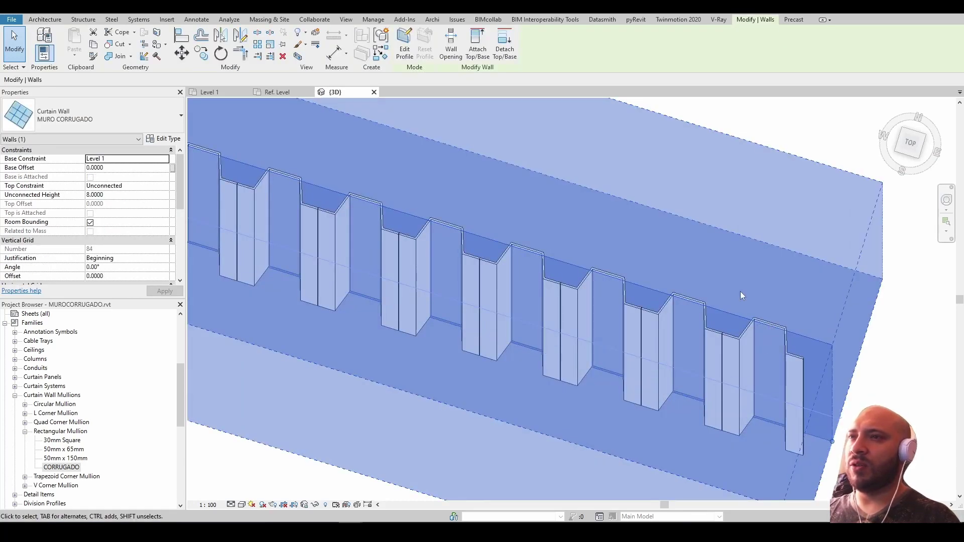
{"action": "scroll", "coordinate": [741, 291], "scroll_direction": "down", "scroll_amount": 2}
{"action": "middle_click_drag", "start_coordinate": [740, 291], "coordinate": [732, 351], "text": "shift"}
{"action": "left_click", "coordinate": [925, 153]}
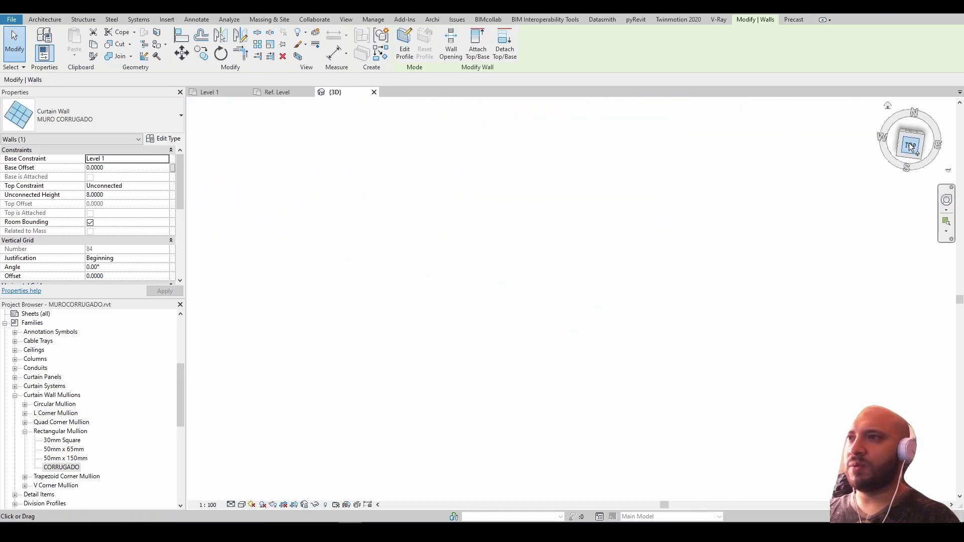
{"action": "scroll", "coordinate": [20, 340], "scroll_direction": "up", "scroll_amount": 2}
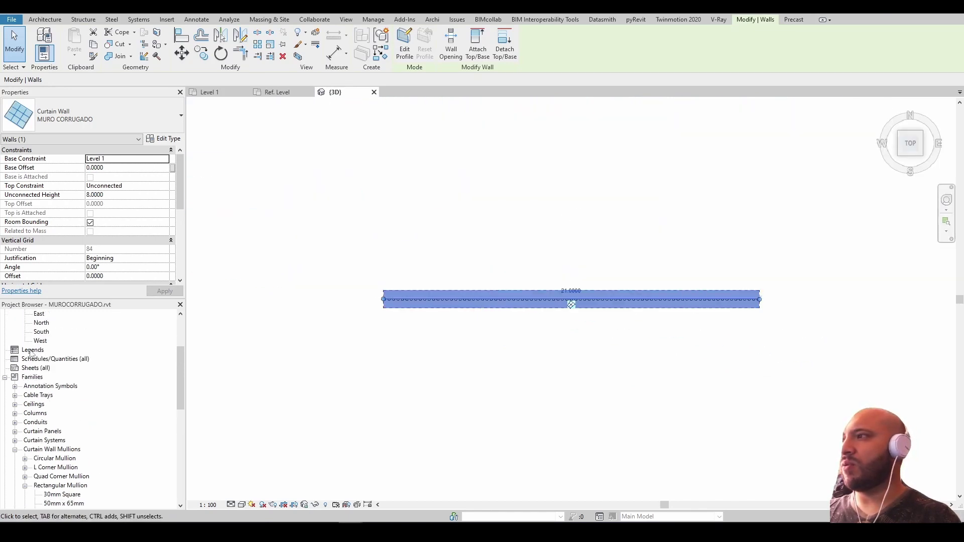
{"action": "scroll", "coordinate": [30, 341], "scroll_direction": "up", "scroll_amount": 2}
Open the Level 1 plan and zoom in on the wall's trapezoidal CORRUGADO mullion corrugations.
{"action": "double_click", "coordinate": [43, 332]}
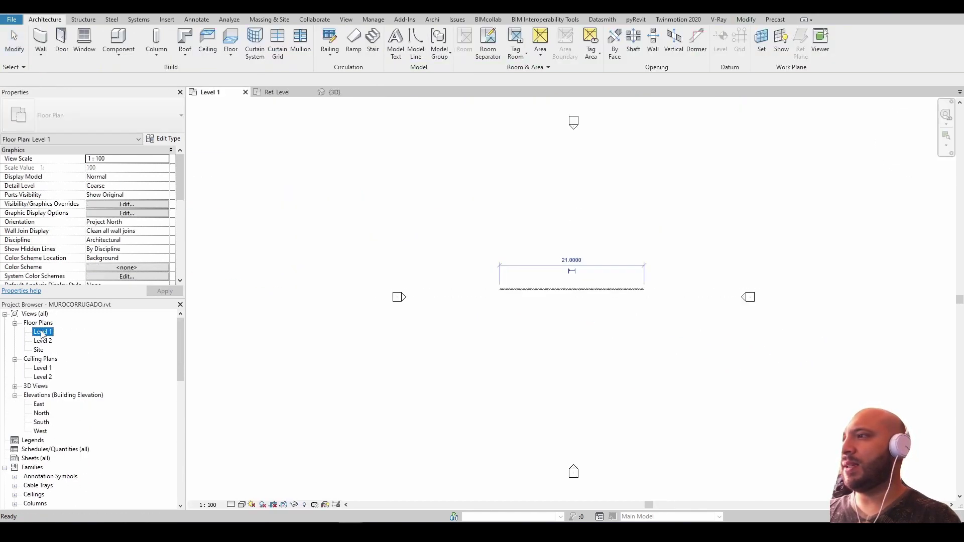
{"action": "key", "text": "Escape"}
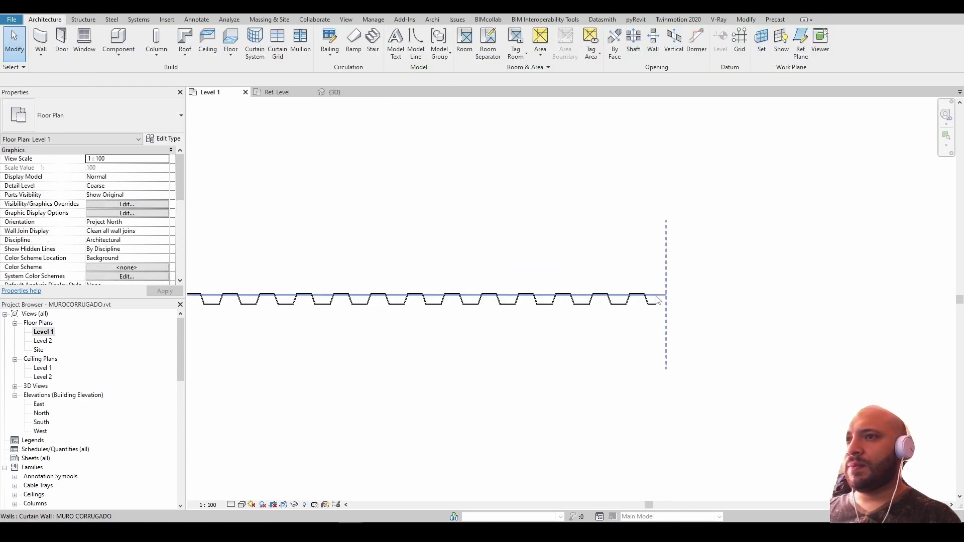
{"action": "scroll", "coordinate": [638, 307], "scroll_direction": "up", "scroll_amount": 3}
{"action": "left_click", "coordinate": [636, 301]}
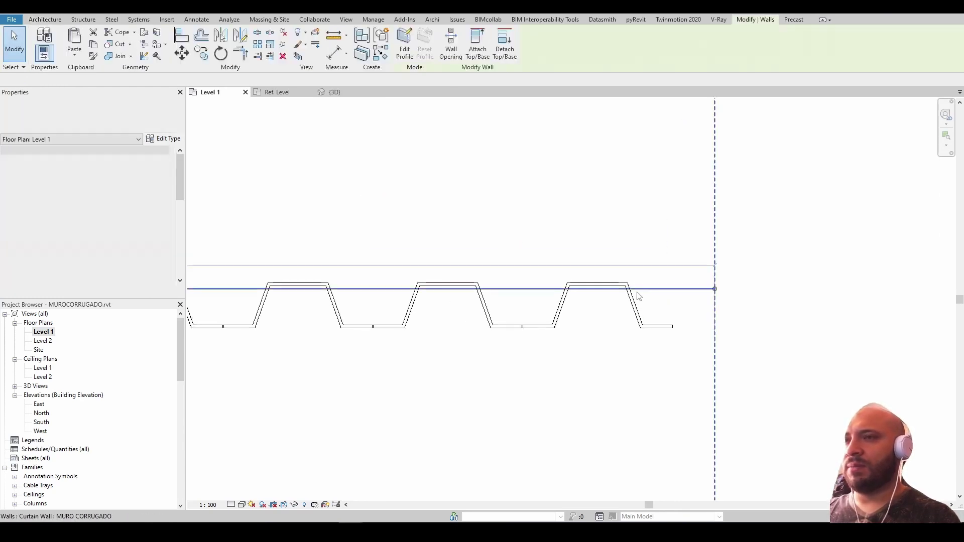
{"action": "scroll", "coordinate": [629, 292], "scroll_direction": "up", "scroll_amount": 2}
{"action": "scroll", "coordinate": [629, 292], "scroll_direction": "up", "scroll_amount": 2}
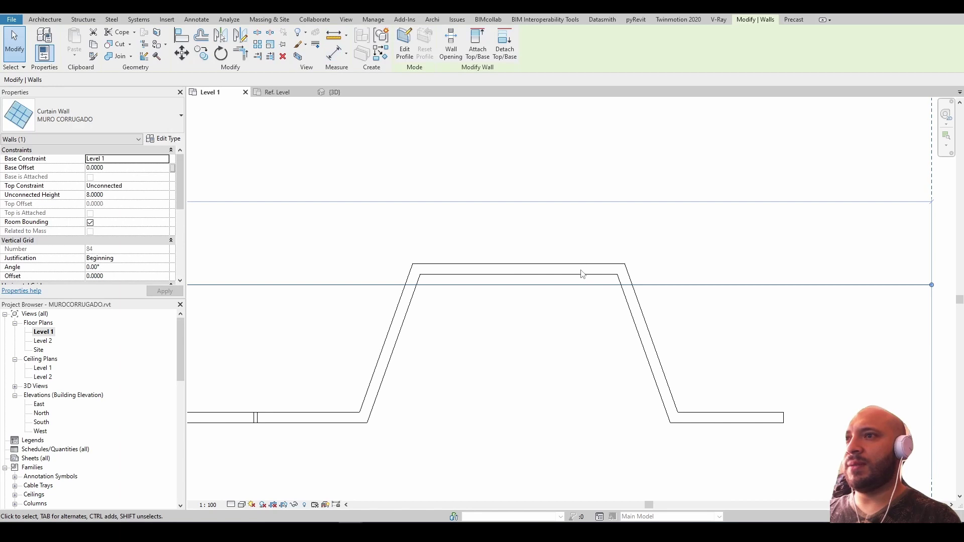
{"action": "scroll", "coordinate": [708, 429], "scroll_direction": "down", "scroll_amount": 3}
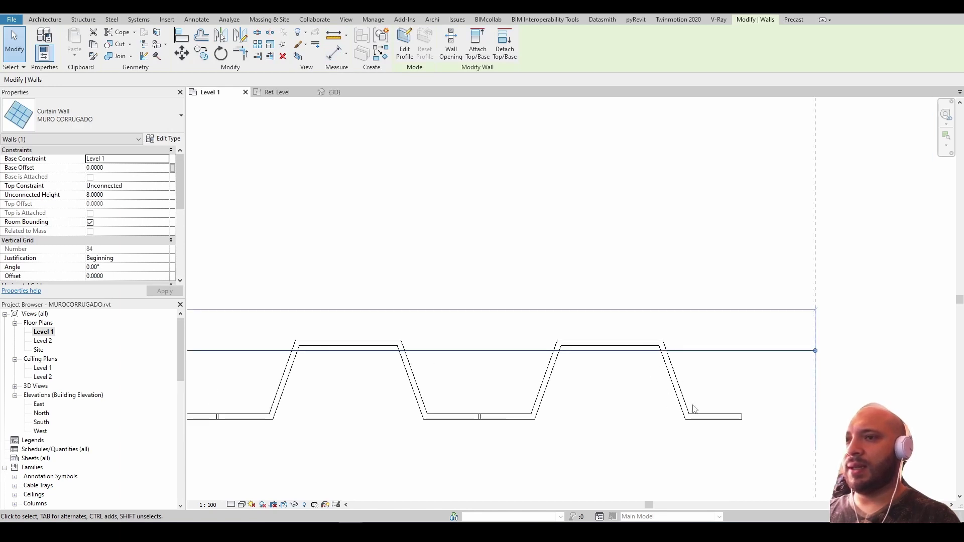
{"action": "scroll", "coordinate": [693, 234], "scroll_direction": "down", "scroll_amount": 2}
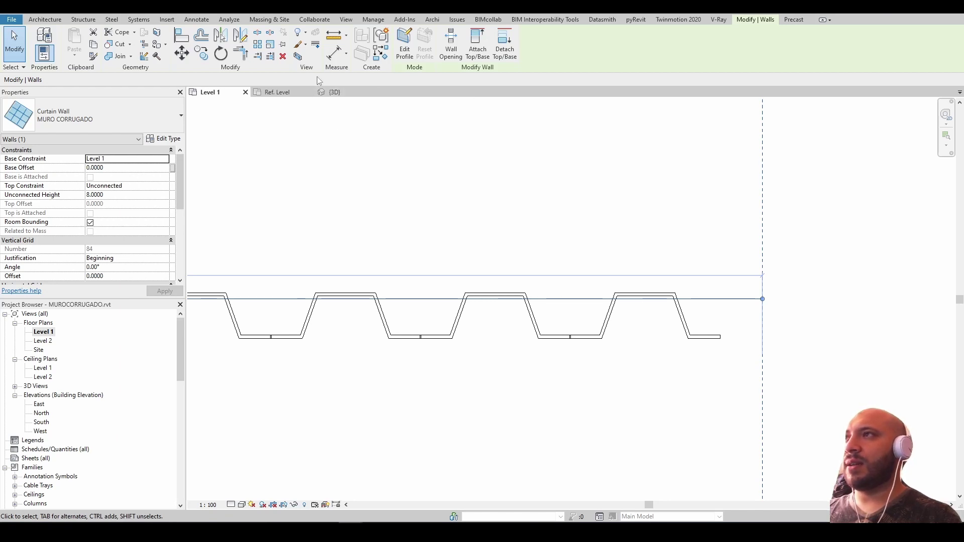
In PERFIL_CORRUGADO's family types, set D1, D2 and D3 to 0.0300 and apply.
{"action": "left_click", "coordinate": [279, 94]}
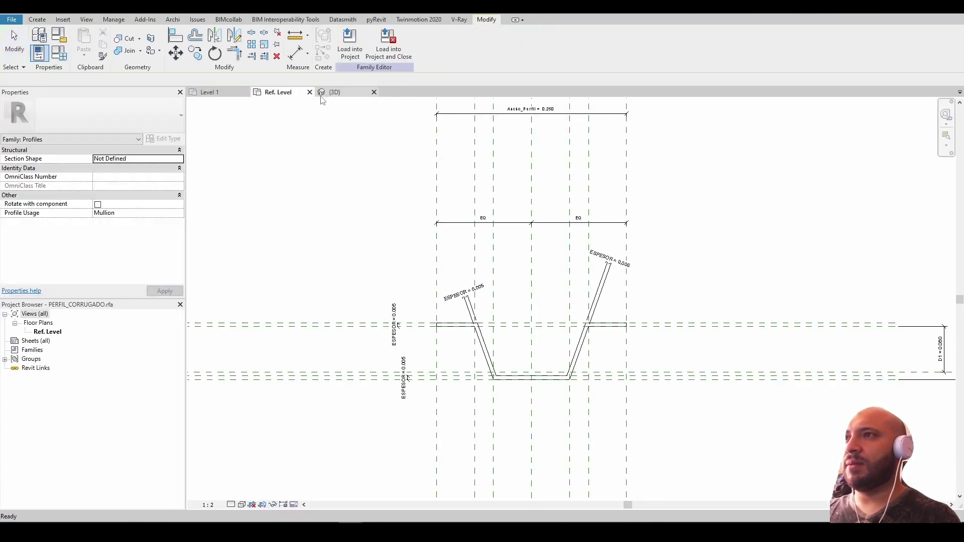
{"action": "left_click", "coordinate": [59, 53]}
{"action": "left_click", "coordinate": [151, 145]}
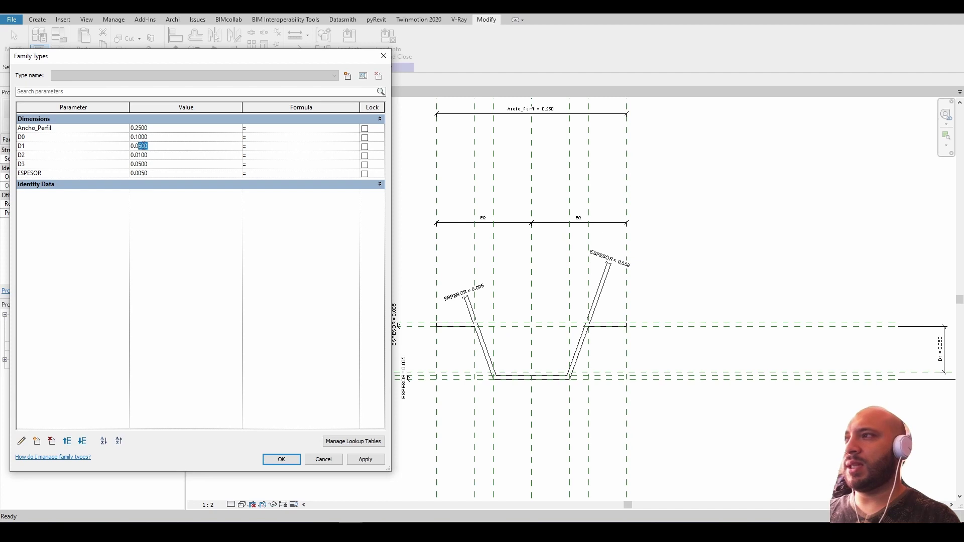
{"action": "type", "text": "3"}
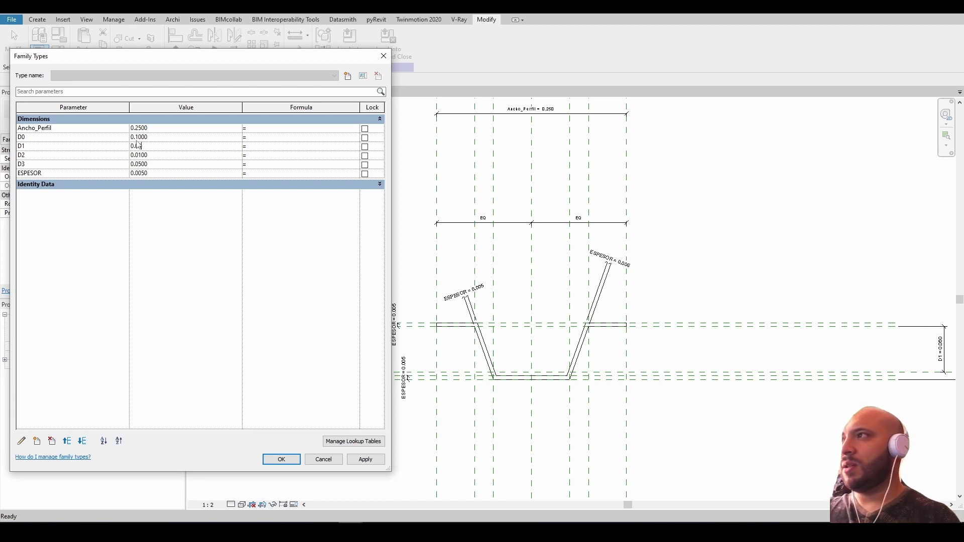
{"action": "left_click_drag", "start_coordinate": [139, 155], "coordinate": [149, 154]}
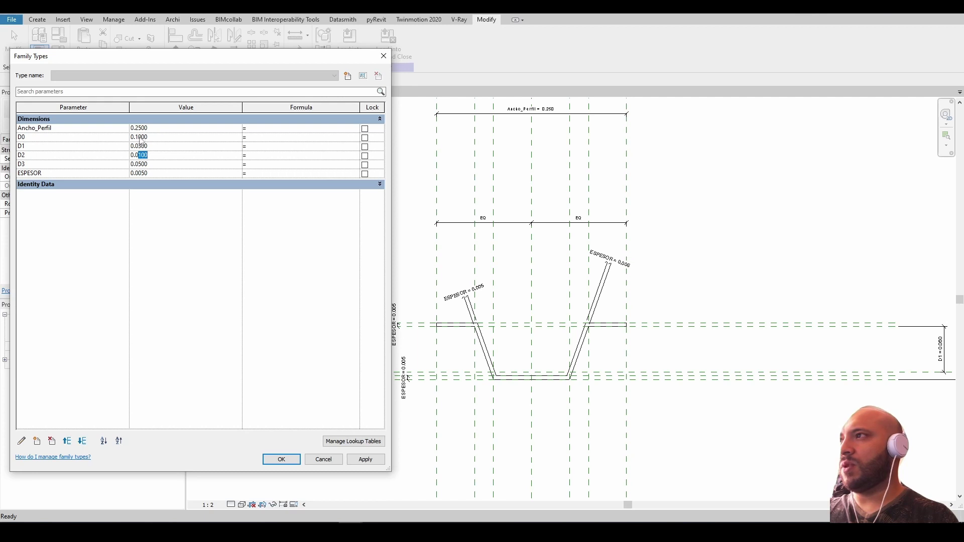
{"action": "left_click", "coordinate": [141, 137]}
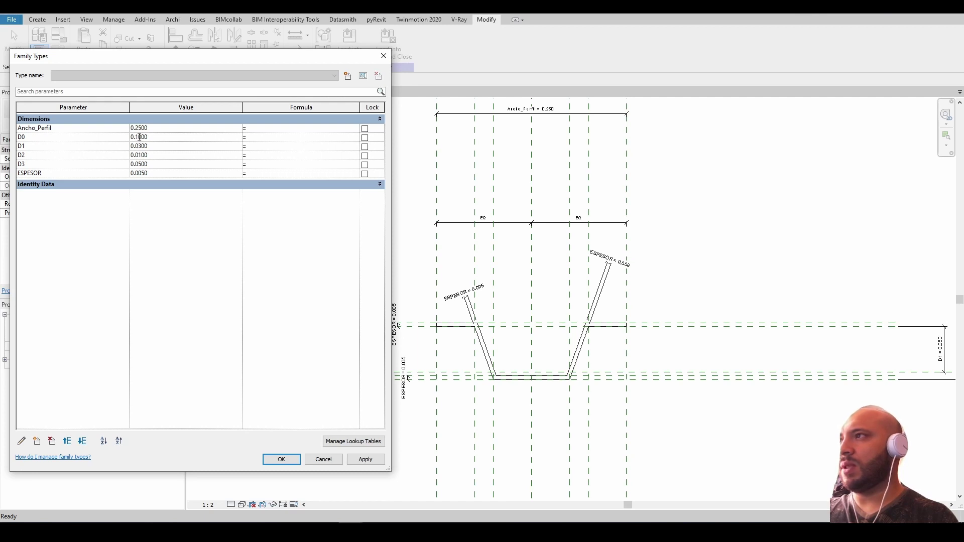
{"action": "left_click_drag", "start_coordinate": [141, 137], "coordinate": [149, 137]}
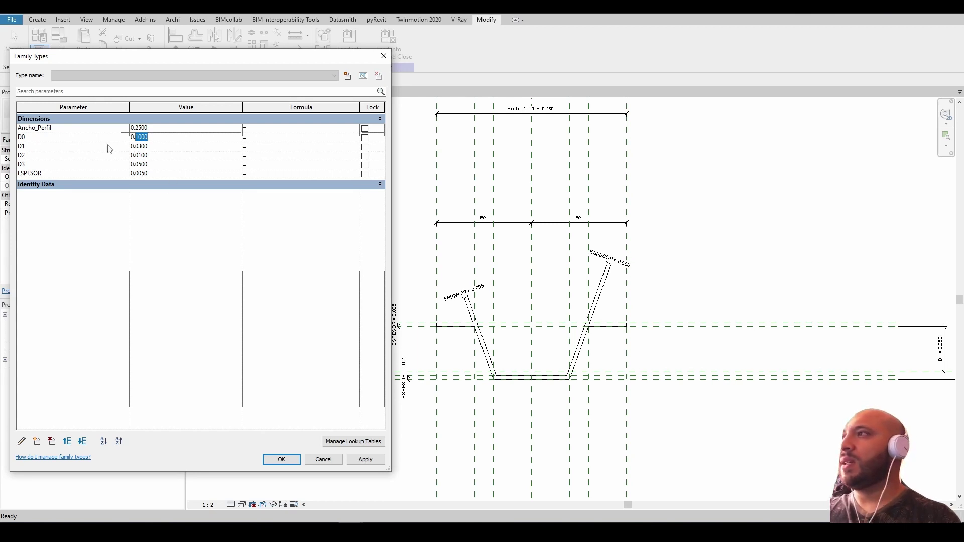
{"action": "left_click", "coordinate": [150, 166]}
{"action": "left_click_drag", "start_coordinate": [139, 165], "coordinate": [151, 165]}
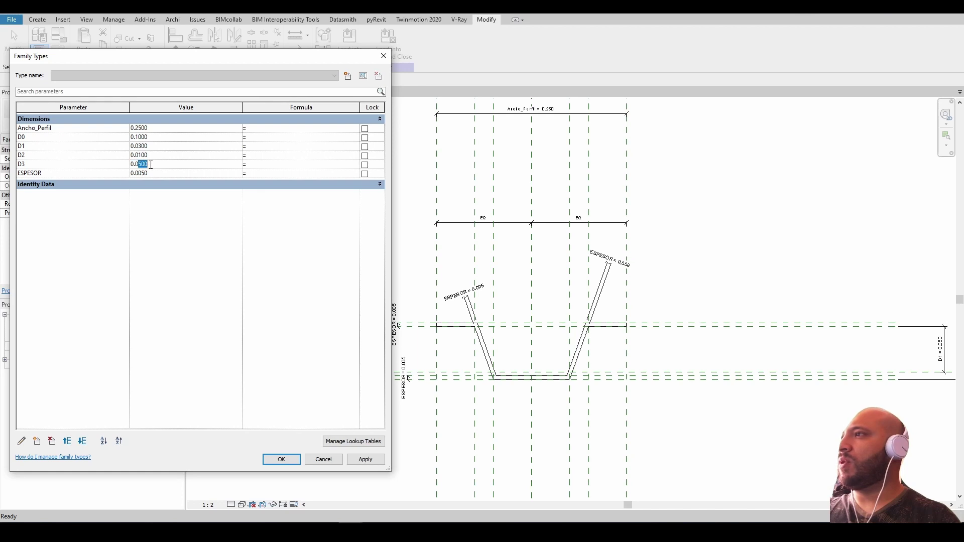
{"action": "left_click", "coordinate": [139, 156]}
{"action": "type", "text": "3"}
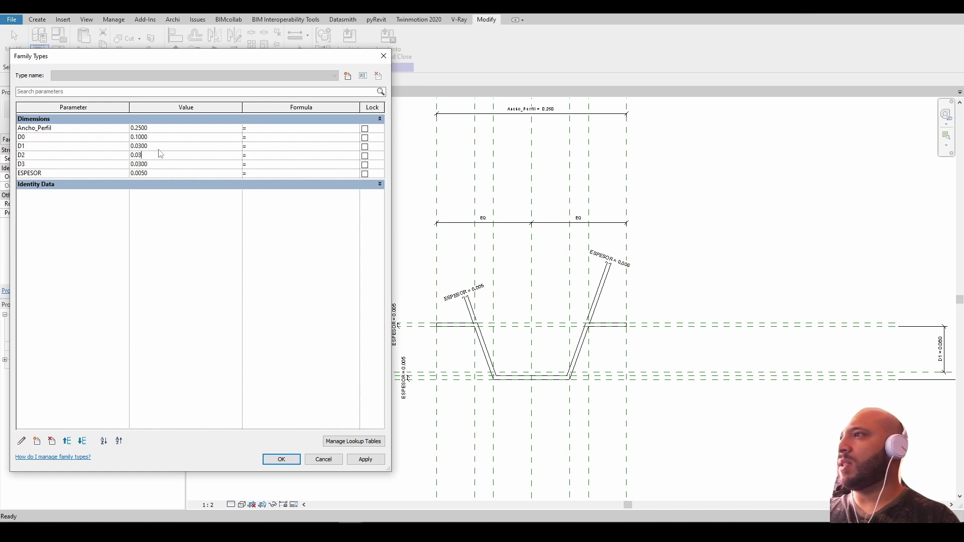
{"action": "left_click", "coordinate": [161, 147]}
{"action": "left_click", "coordinate": [381, 459]}
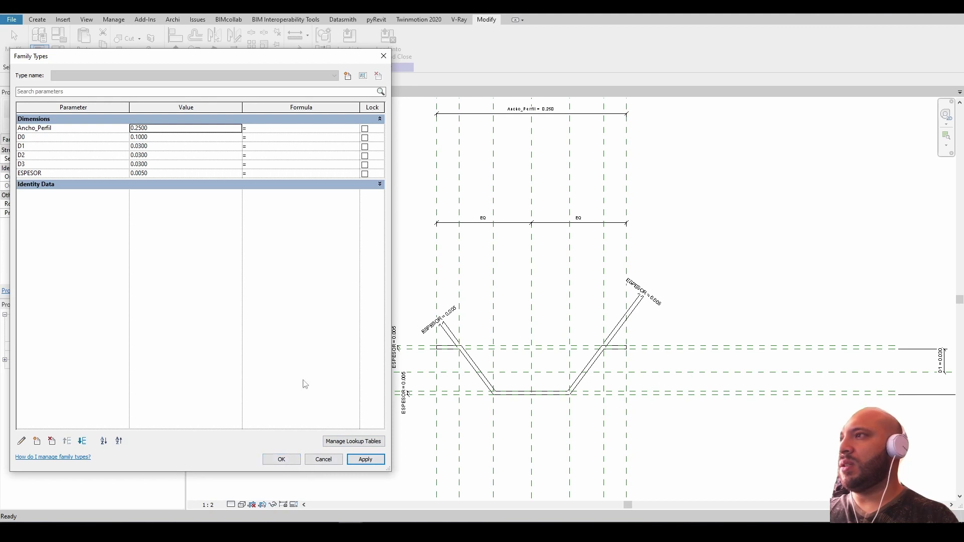
Change D0 to 0.0200 and apply it, turning the profile into a V shape.
{"action": "left_click", "coordinate": [160, 138]}
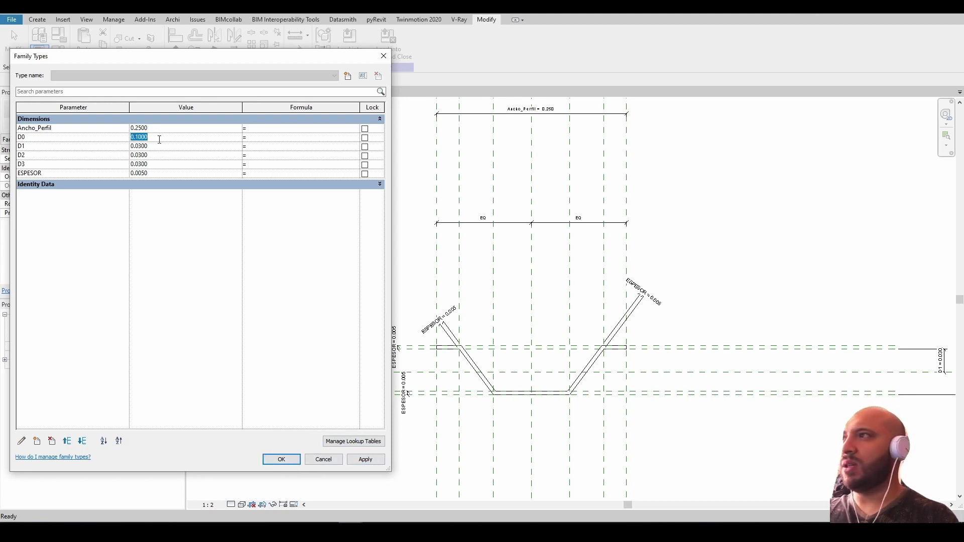
{"action": "type", "text": ".2"}
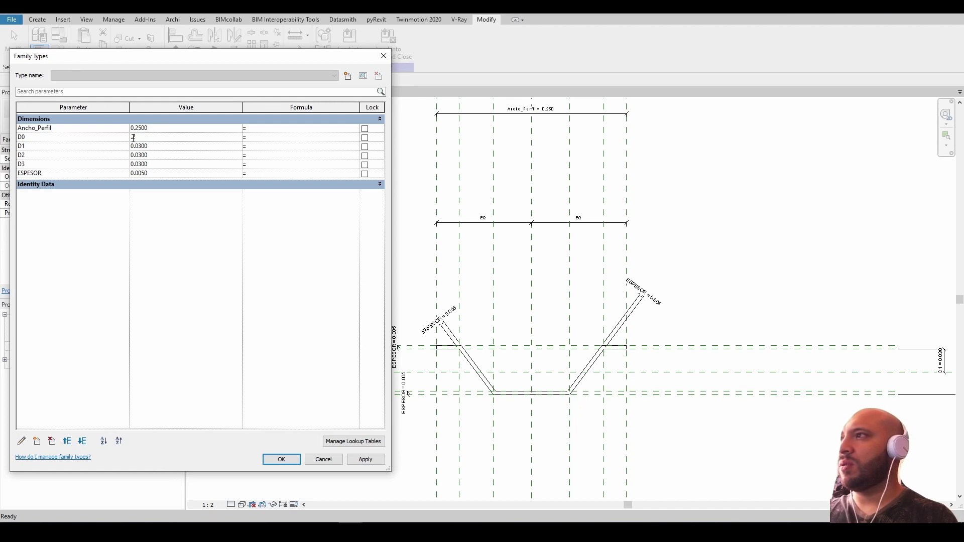
{"action": "left_click", "coordinate": [363, 460]}
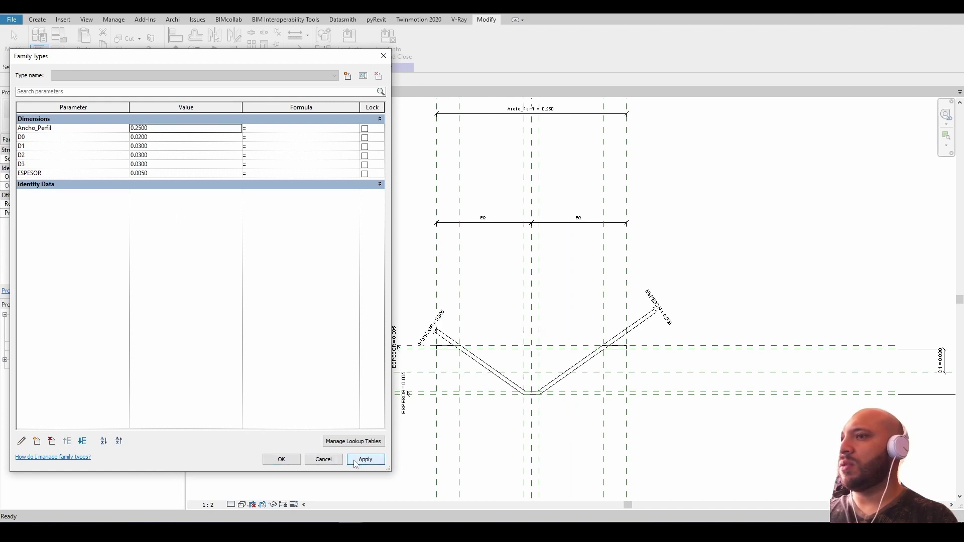
{"action": "left_click", "coordinate": [291, 460]}
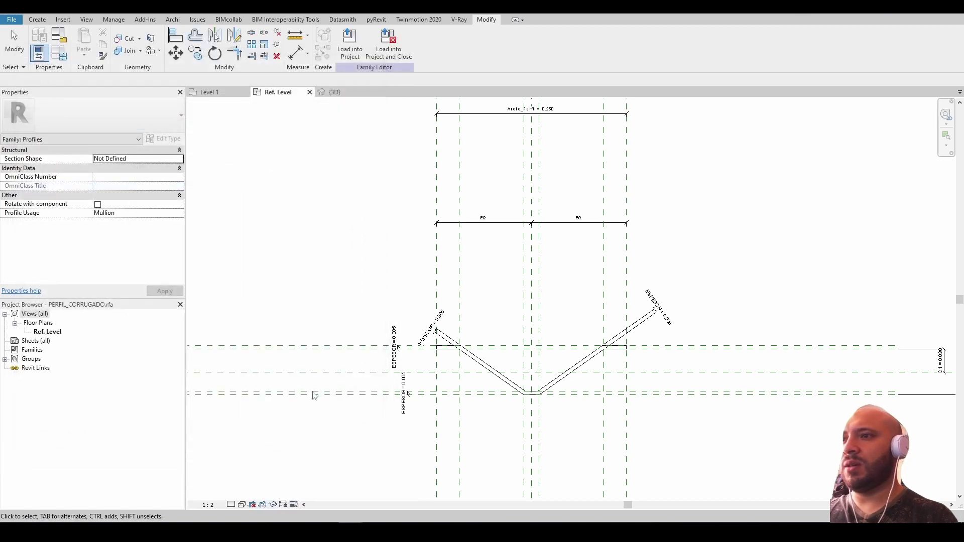
Reload the V-shaped PERFIL_CORRUGADO profile, overwriting its parameter values, check in 3D, then open Level 2.
{"action": "left_click", "coordinate": [350, 45]}
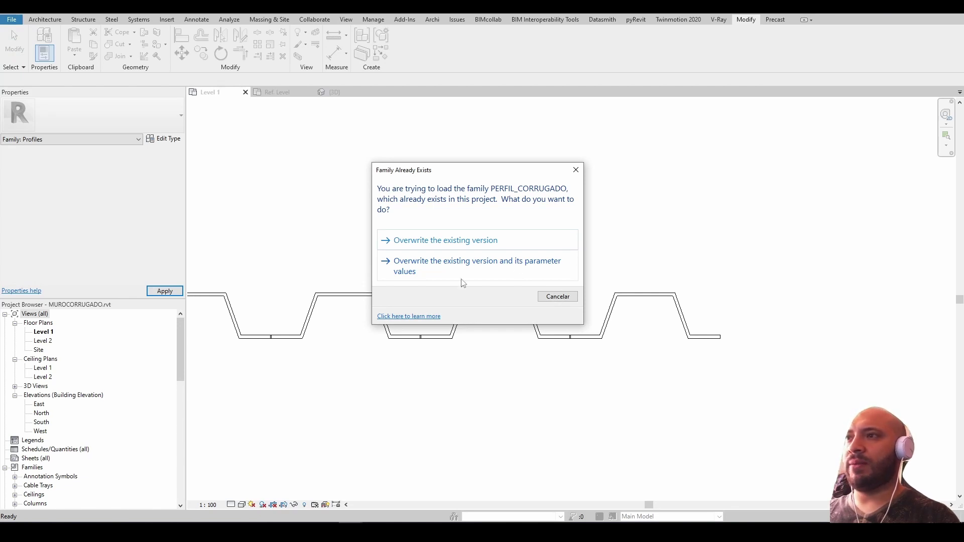
{"action": "left_click", "coordinate": [489, 276]}
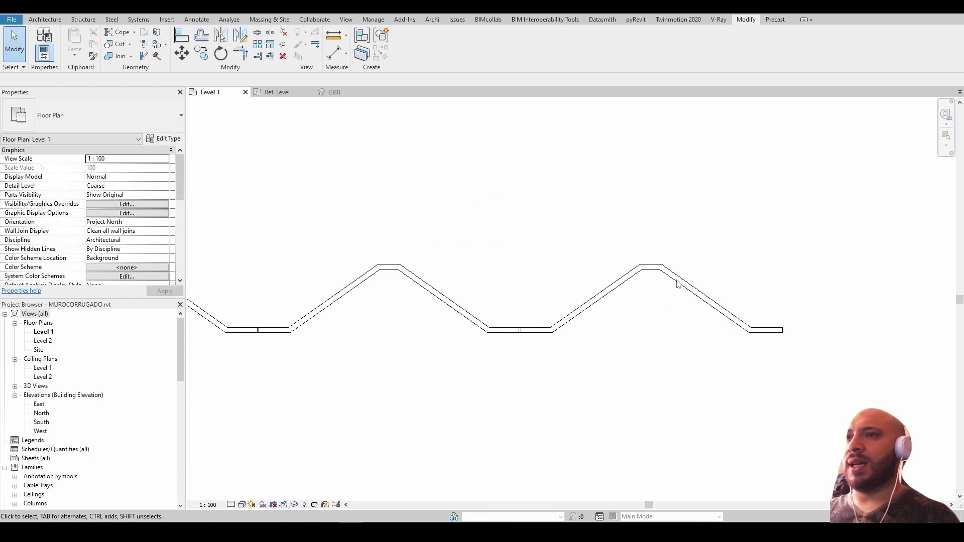
{"action": "left_click", "coordinate": [332, 92]}
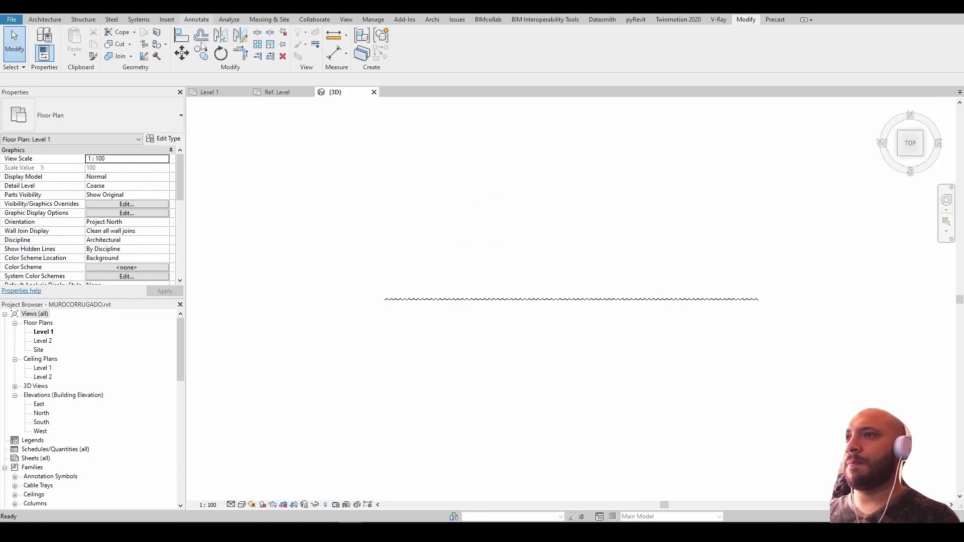
{"action": "mouse_move", "coordinate": [502, 292]}
{"action": "middle_mouse_down", "text": "shift"}
{"action": "mouse_move", "coordinate": [684, 388]}
{"action": "mouse_move", "coordinate": [829, 338]}
{"action": "mouse_move", "coordinate": [620, 357]}
{"action": "middle_mouse_up", "text": "shift"}
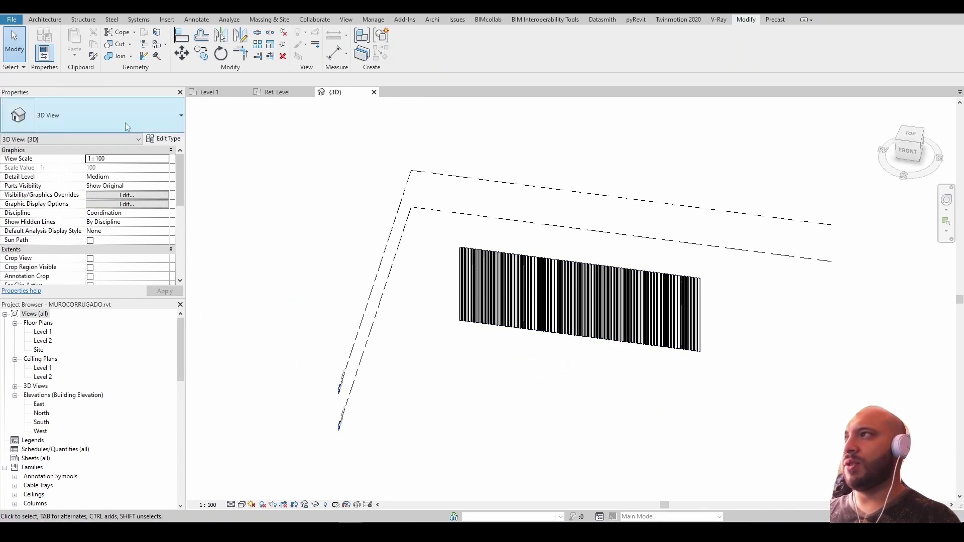
{"action": "double_click", "coordinate": [49, 342]}
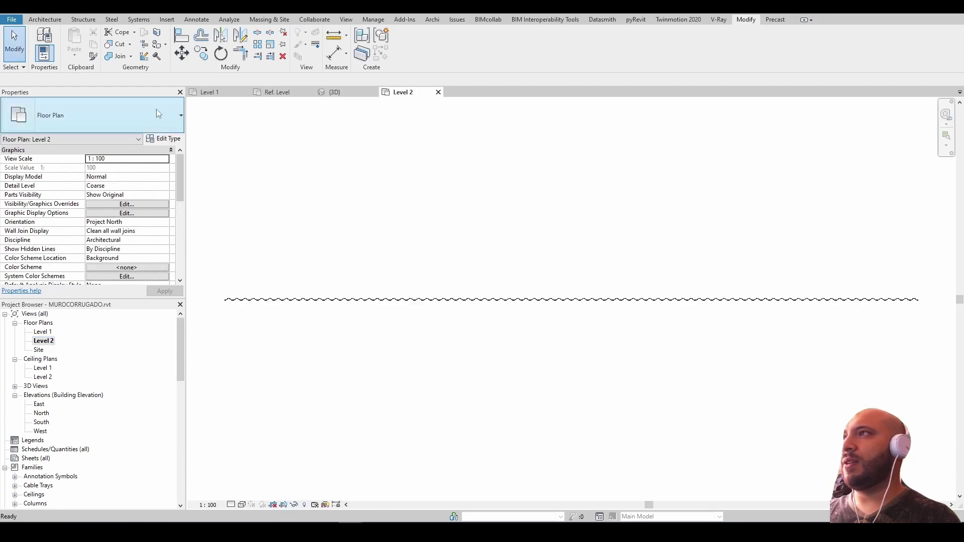
{"action": "left_click", "coordinate": [61, 20]}
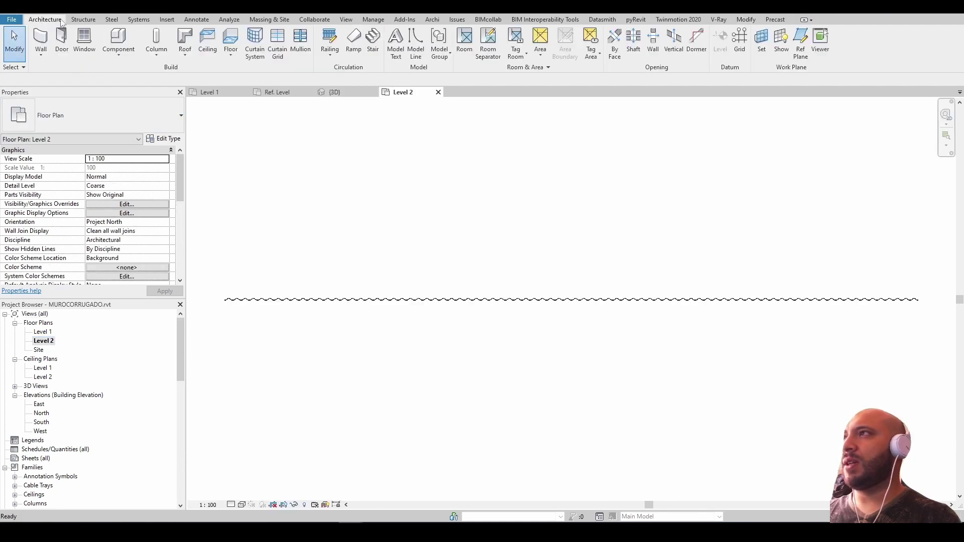
Sketch a rectangular footprint roof on Level 2 and attach the walls to it.
{"action": "left_click", "coordinate": [184, 34]}
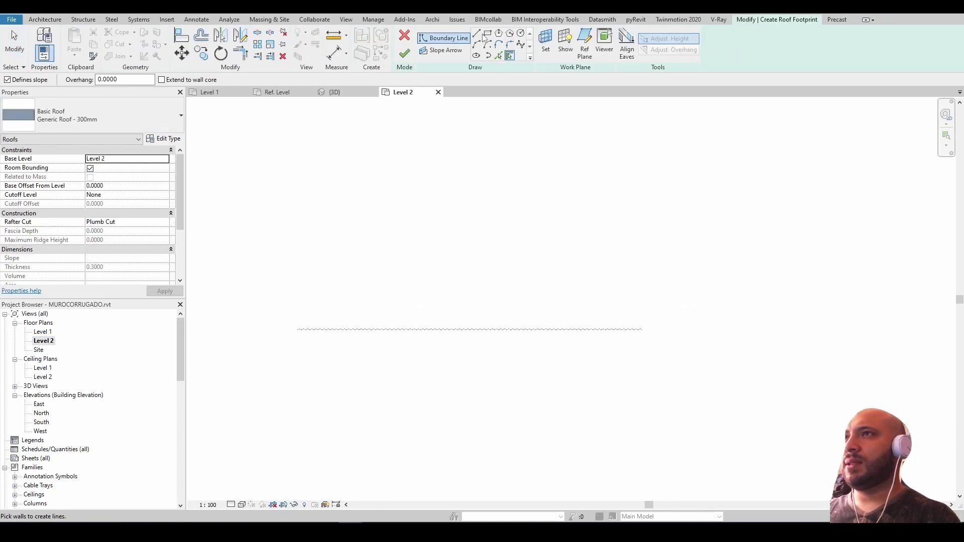
{"action": "left_click", "coordinate": [487, 33]}
{"action": "left_click", "coordinate": [306, 157]}
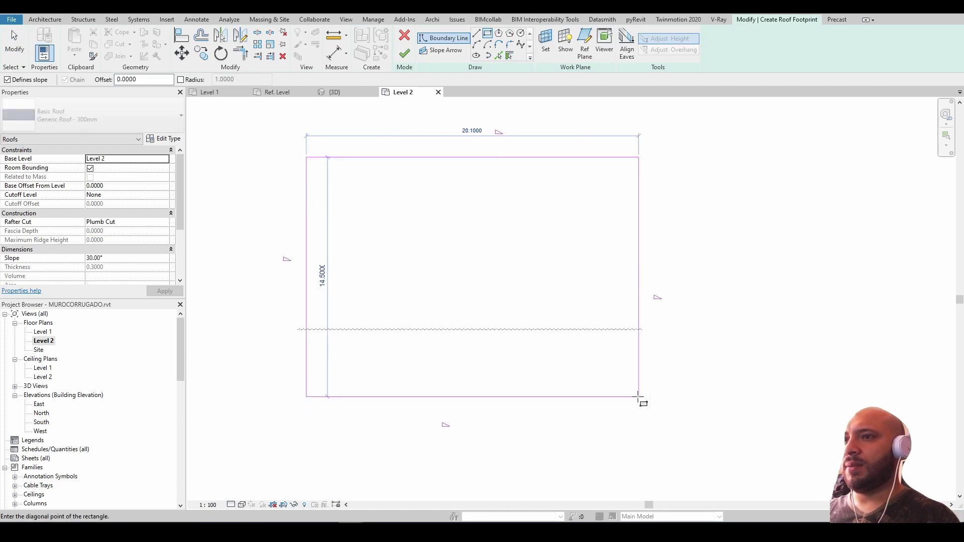
{"action": "left_click", "coordinate": [637, 407]}
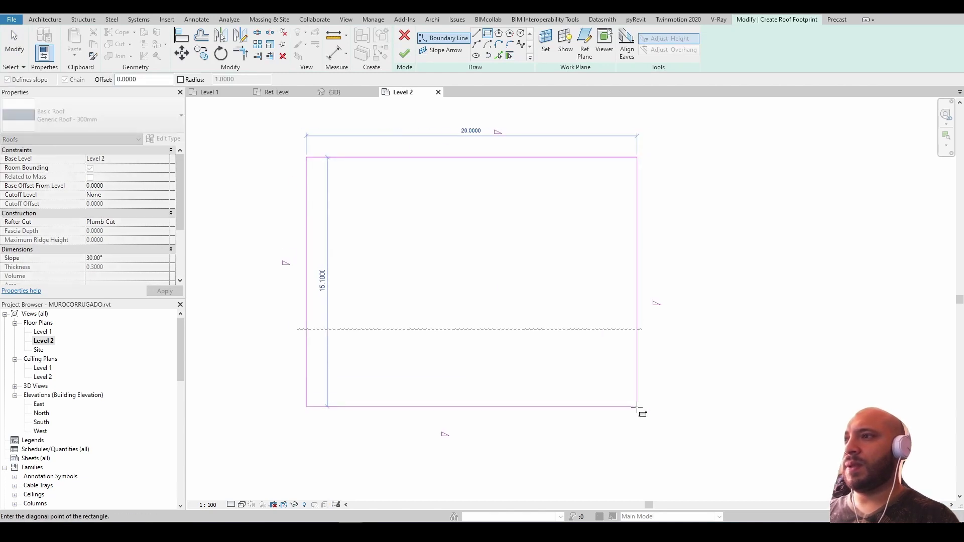
{"action": "left_click", "coordinate": [404, 58]}
{"action": "left_click", "coordinate": [511, 267]}
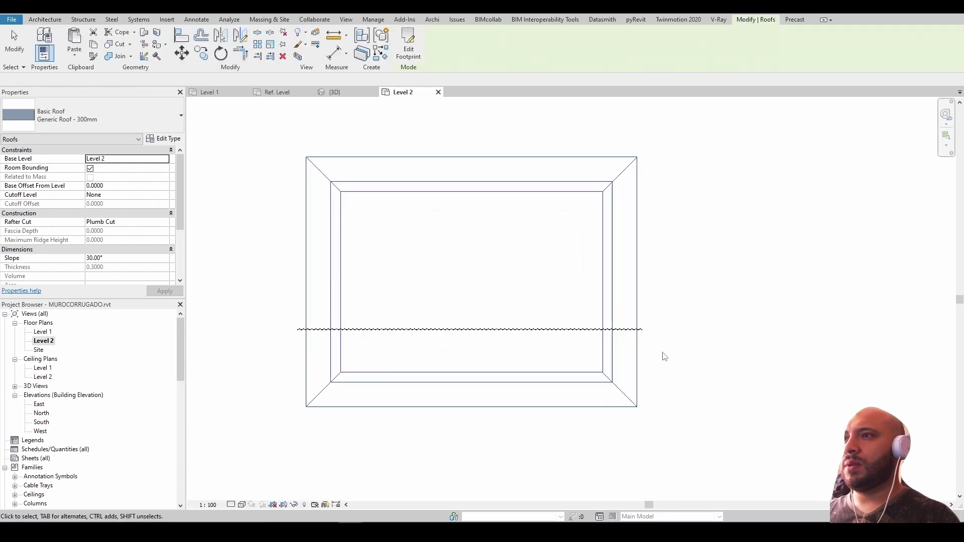
{"action": "left_click", "coordinate": [521, 426]}
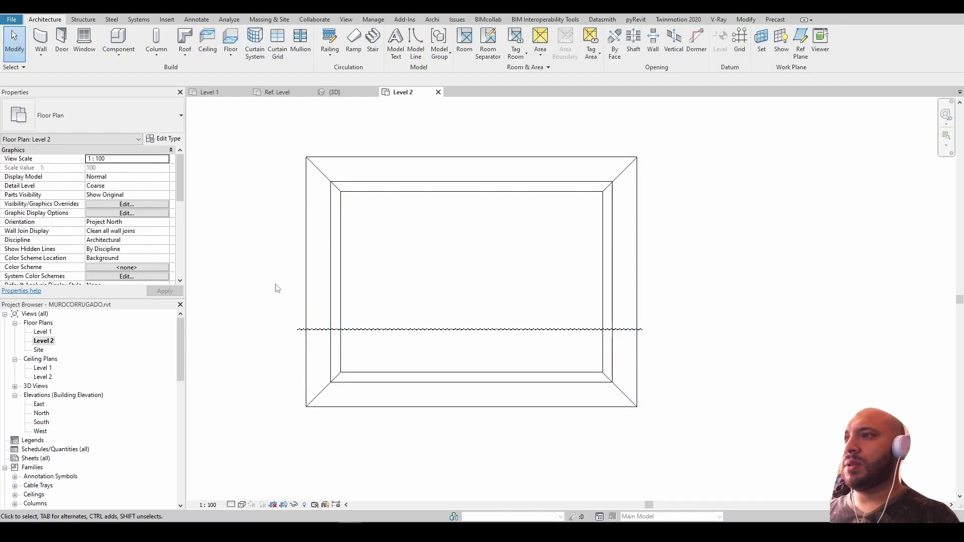
Widen the 30° Generic Roof - 300mm footprint, reattach the corrugated wall, and view it in 3D.
{"action": "double_click", "coordinate": [308, 312]}
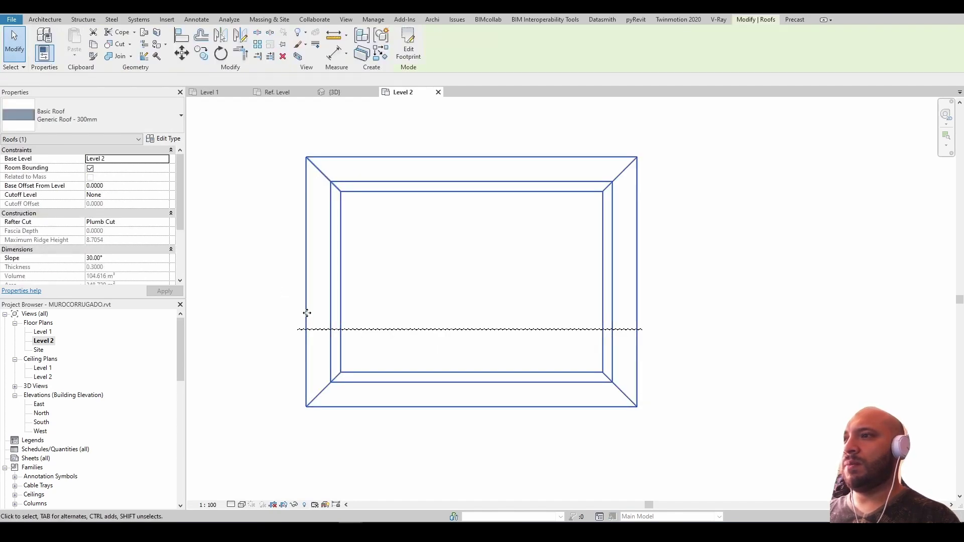
{"action": "left_click", "coordinate": [636, 322]}
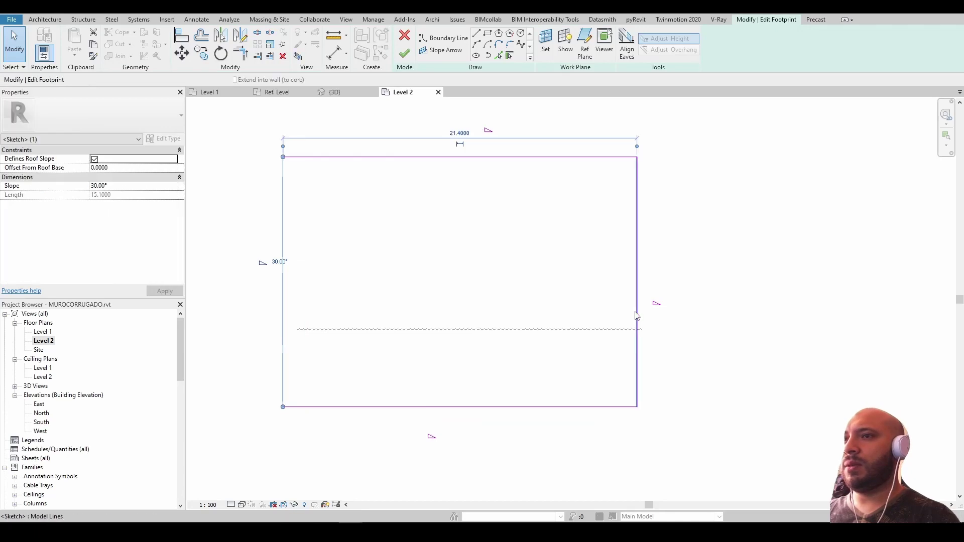
{"action": "left_click", "coordinate": [404, 52]}
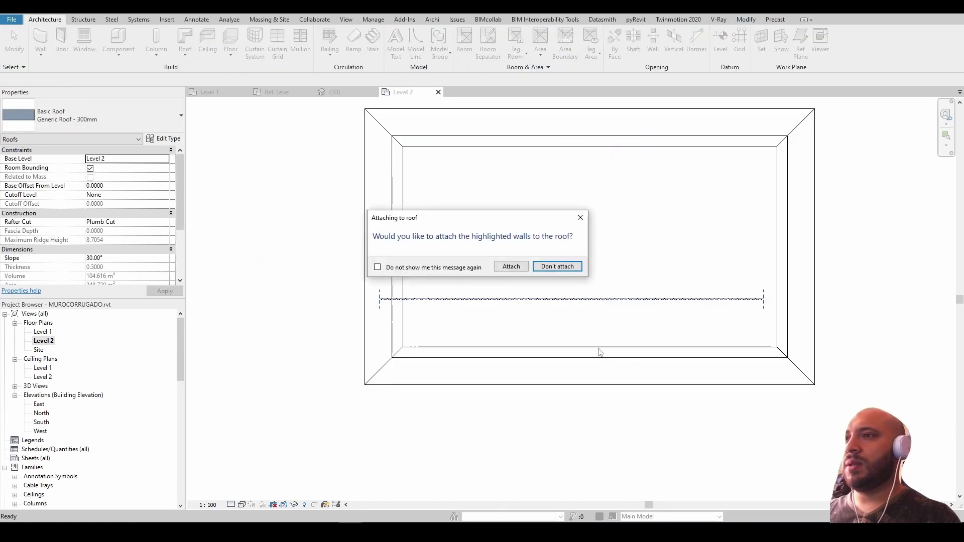
{"action": "left_click", "coordinate": [536, 271]}
{"action": "key", "text": "Escape"}
{"action": "key", "text": "ctrl+Tab"}
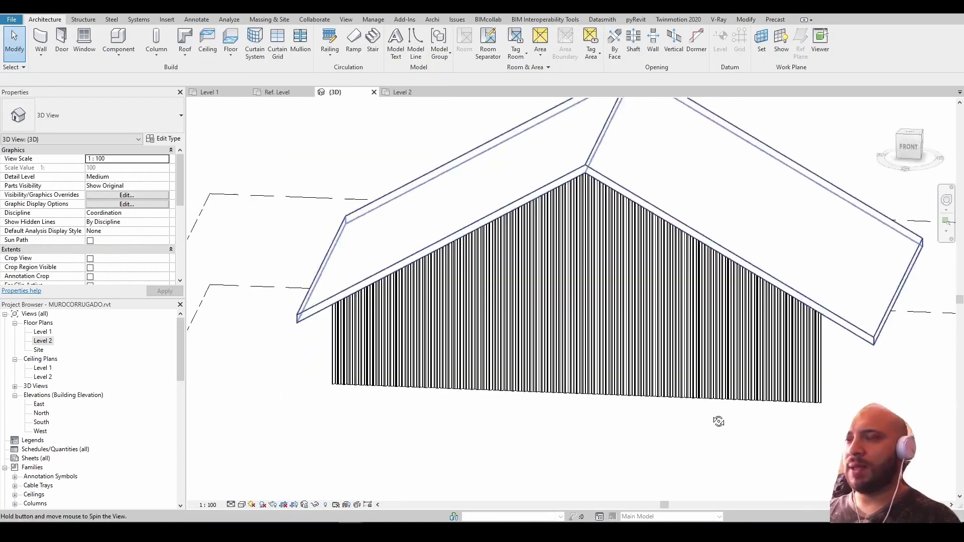
{"action": "mouse_move", "coordinate": [714, 422]}
{"action": "middle_mouse_down", "text": "shift"}
{"action": "mouse_move", "coordinate": [744, 402]}
{"action": "mouse_move", "coordinate": [792, 415]}
{"action": "middle_mouse_up", "text": "shift"}
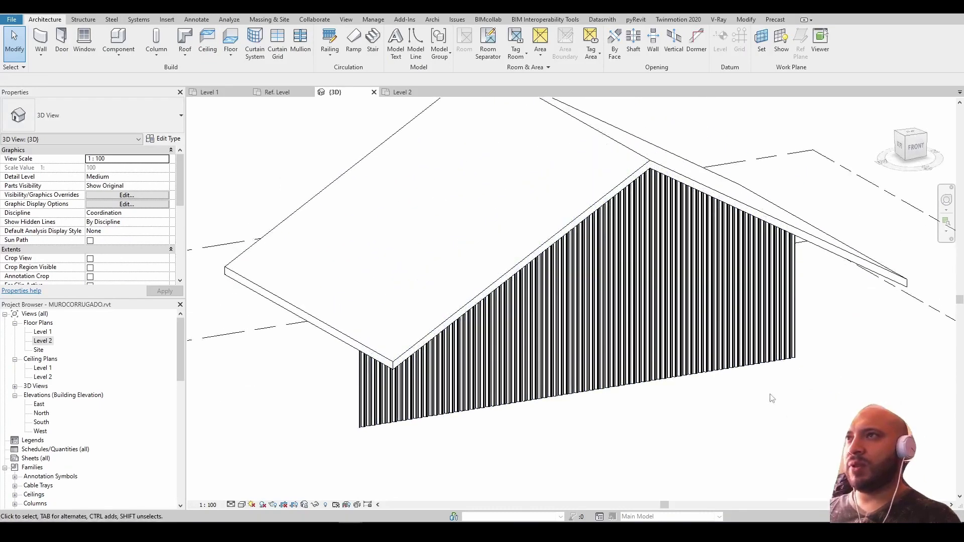
Cut a rectangular wall opening about 3.0040 wide from the corrugated wall's base.
{"action": "left_click", "coordinate": [747, 374]}
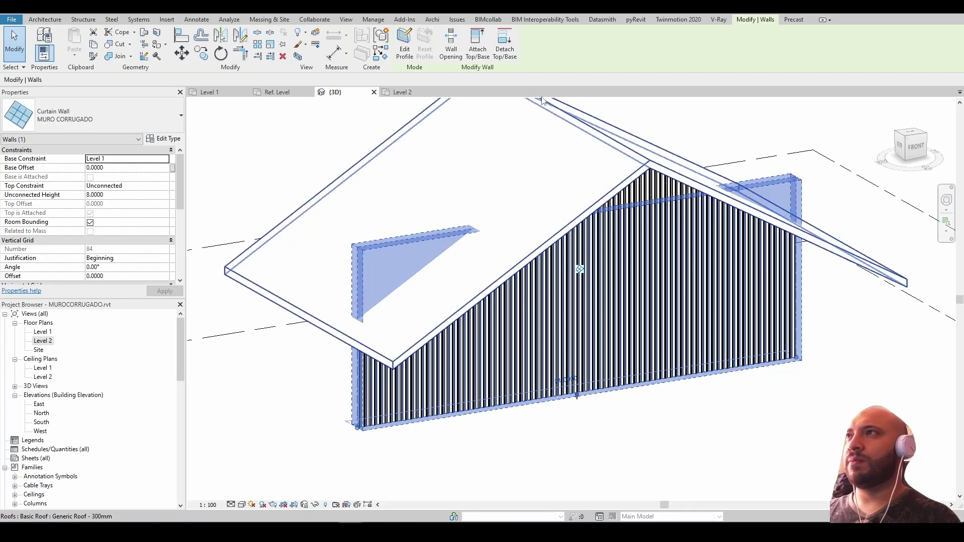
{"action": "left_click", "coordinate": [52, 21]}
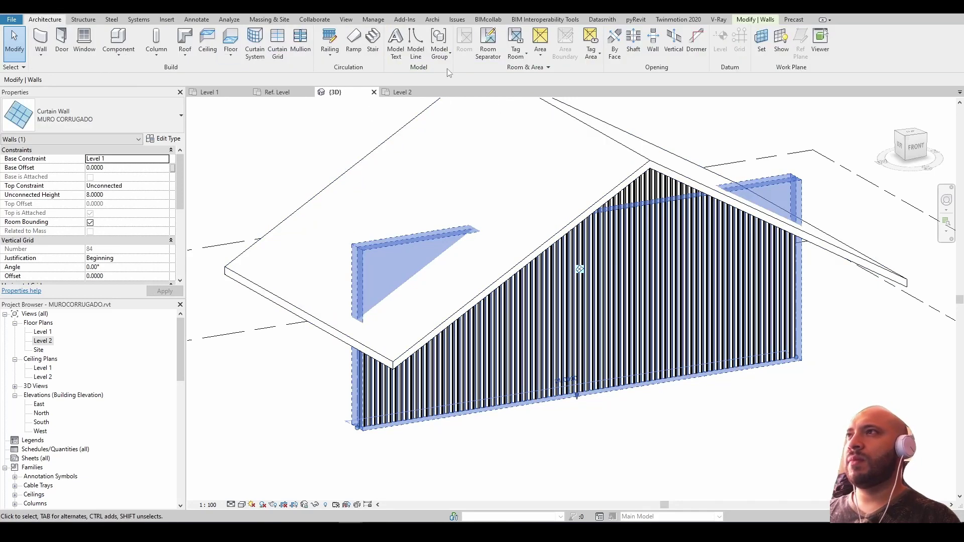
{"action": "left_click", "coordinate": [654, 40]}
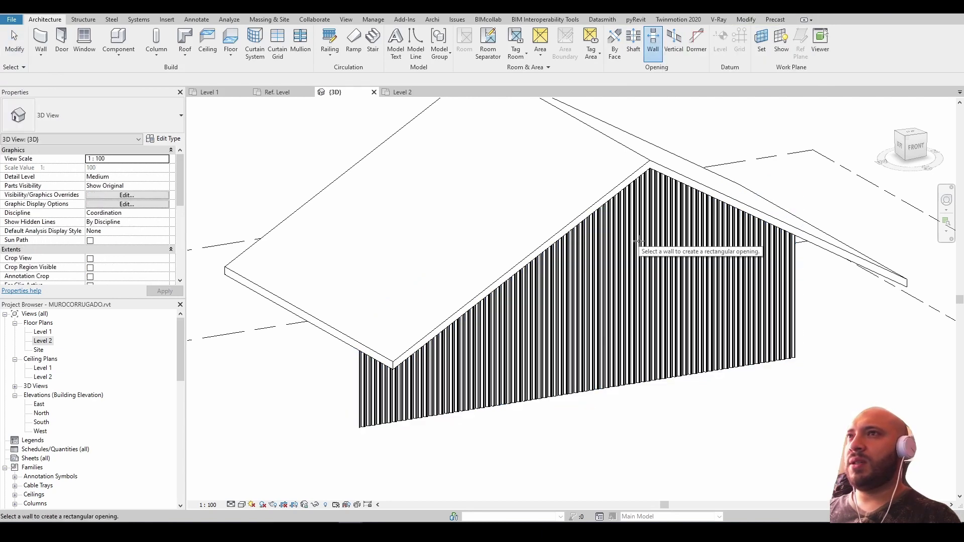
{"action": "left_click", "coordinate": [656, 358]}
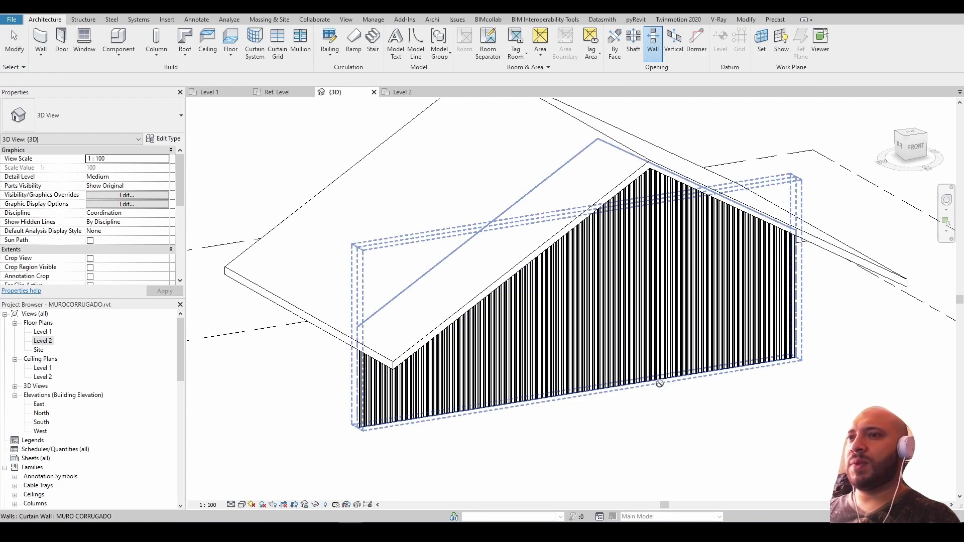
{"action": "left_click", "coordinate": [698, 379]}
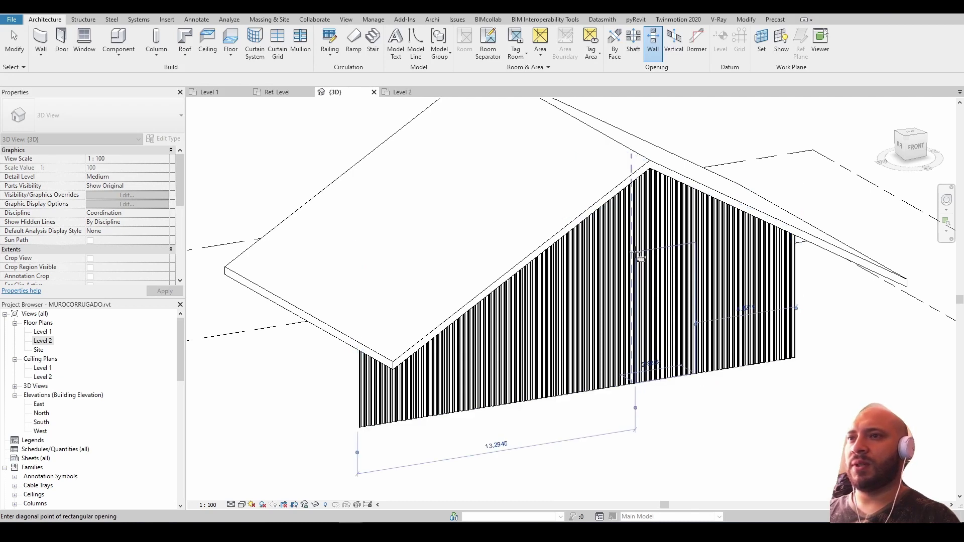
{"action": "left_click", "coordinate": [695, 377]}
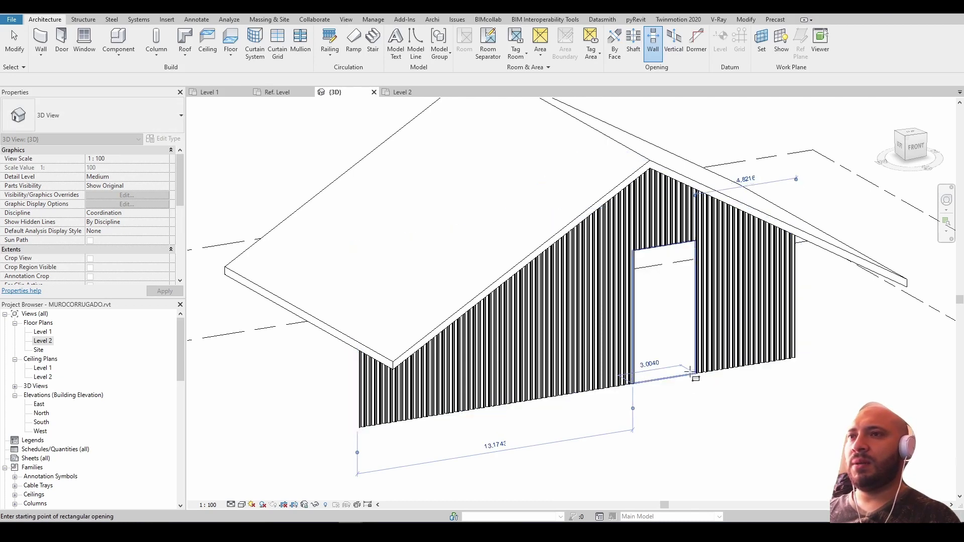
{"action": "key", "text": "Escape"}
{"action": "scroll", "coordinate": [716, 418], "scroll_direction": "down", "scroll_amount": 2}
{"action": "middle_click_drag", "start_coordinate": [716, 418], "coordinate": [710, 347], "text": "shift"}
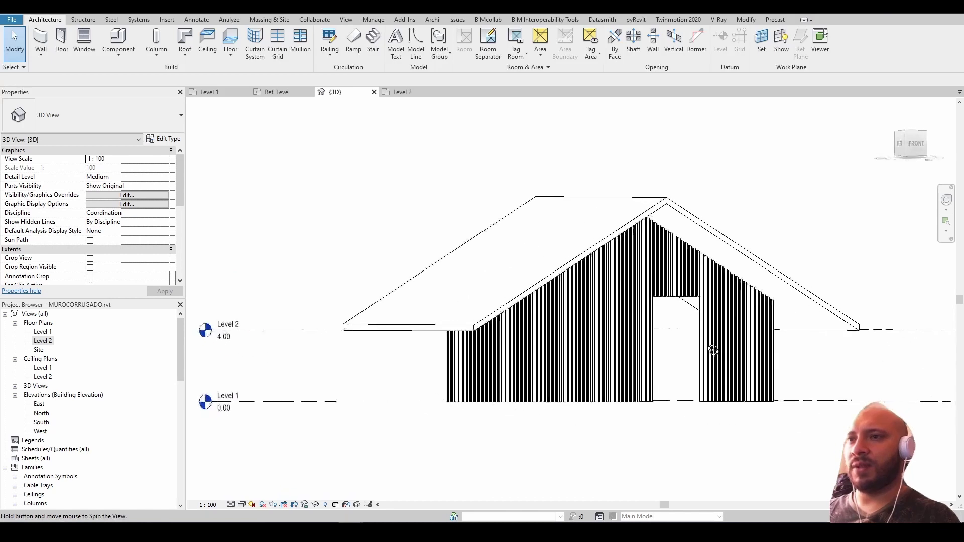
{"action": "scroll", "coordinate": [703, 311], "scroll_direction": "up", "scroll_amount": 3}
{"action": "scroll", "coordinate": [679, 374], "scroll_direction": "up", "scroll_amount": 3}
{"action": "mouse_move", "coordinate": [679, 373]}
{"action": "middle_mouse_down", "text": "shift"}
{"action": "mouse_move", "coordinate": [759, 288]}
{"action": "mouse_move", "coordinate": [499, 193]}
{"action": "middle_mouse_up", "text": "shift"}
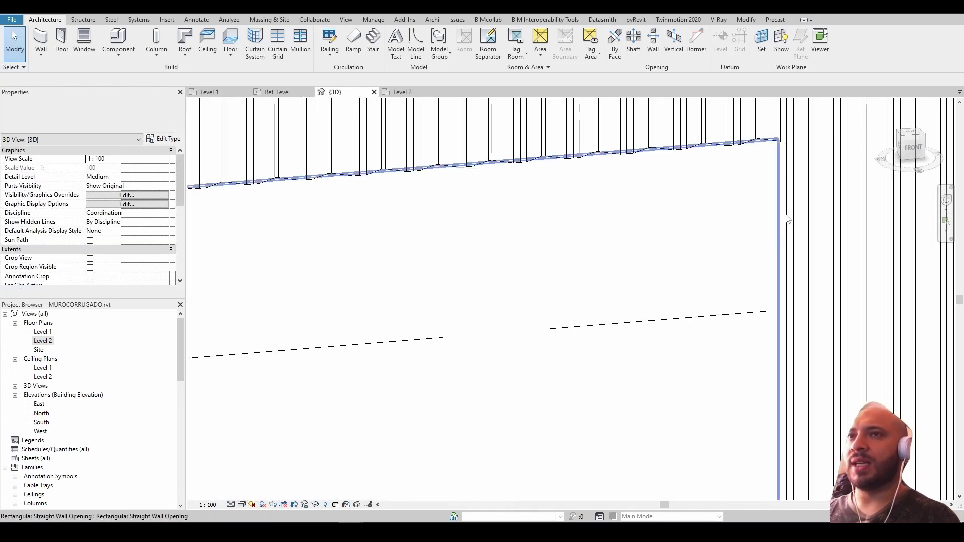
{"action": "scroll", "coordinate": [494, 194], "scroll_direction": "up", "scroll_amount": 1}
{"action": "scroll", "coordinate": [467, 209], "scroll_direction": "up", "scroll_amount": 1}
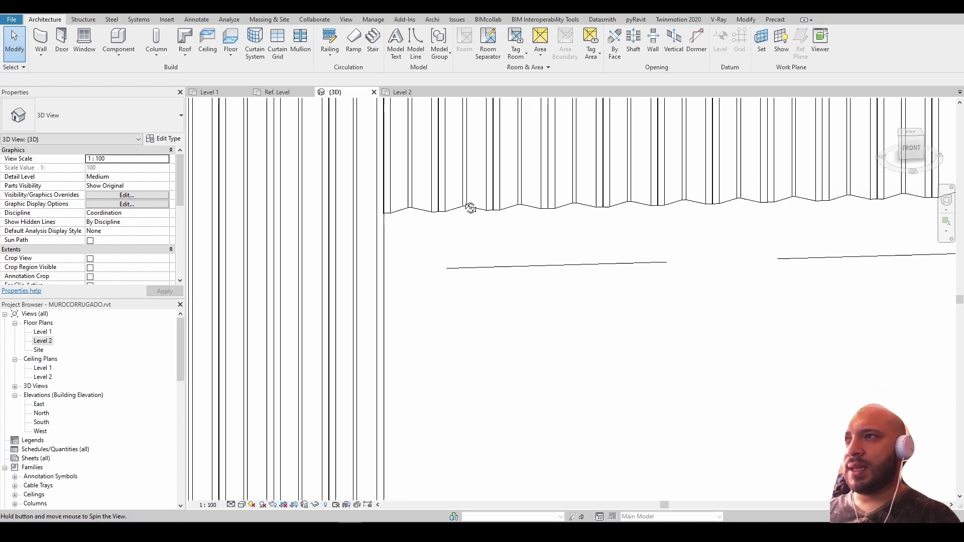
{"action": "scroll", "coordinate": [425, 221], "scroll_direction": "up", "scroll_amount": 1}
{"action": "left_click", "coordinate": [420, 223]}
{"action": "scroll", "coordinate": [402, 221], "scroll_direction": "up", "scroll_amount": 1}
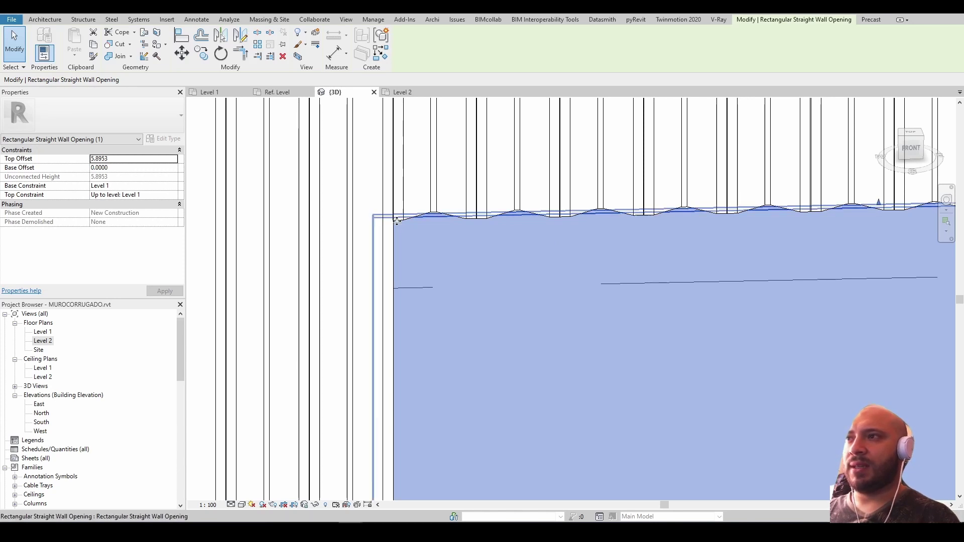
{"action": "scroll", "coordinate": [397, 221], "scroll_direction": "down", "scroll_amount": 3}
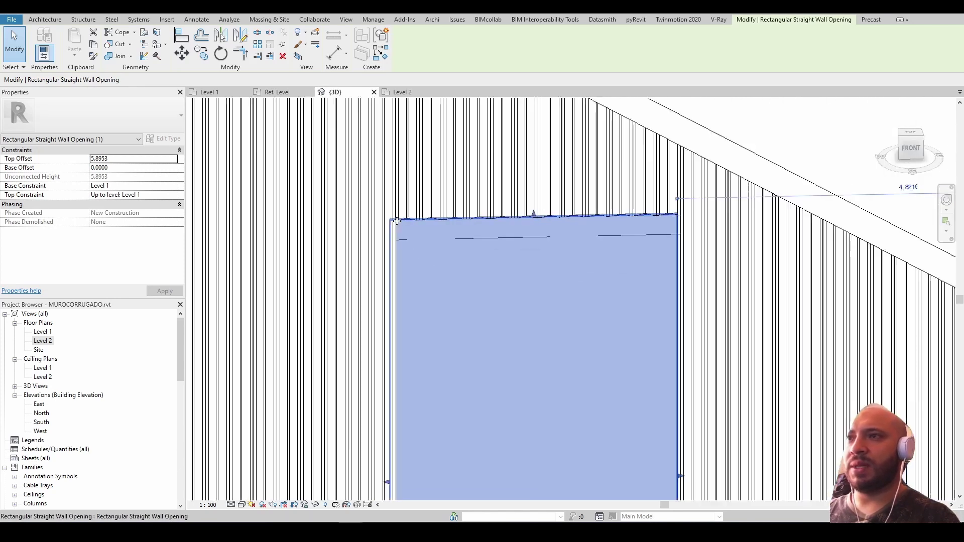
{"action": "scroll", "coordinate": [678, 216], "scroll_direction": "up", "scroll_amount": 2}
{"action": "scroll", "coordinate": [678, 216], "scroll_direction": "up", "scroll_amount": 3}
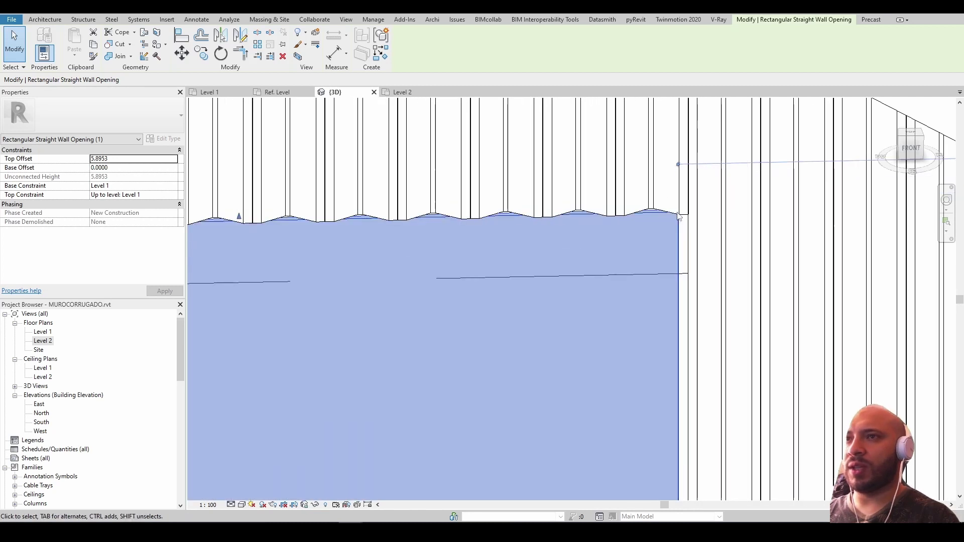
{"action": "middle_click_drag", "start_coordinate": [677, 216], "coordinate": [681, 250], "text": "shift"}
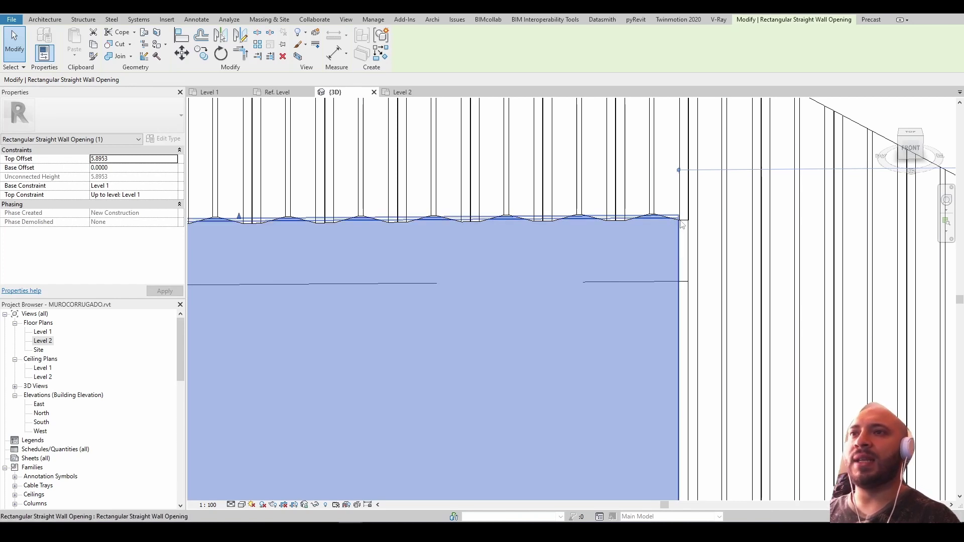
{"action": "scroll", "coordinate": [689, 236], "scroll_direction": "down", "scroll_amount": 2}
{"action": "scroll", "coordinate": [690, 237], "scroll_direction": "down", "scroll_amount": 2}
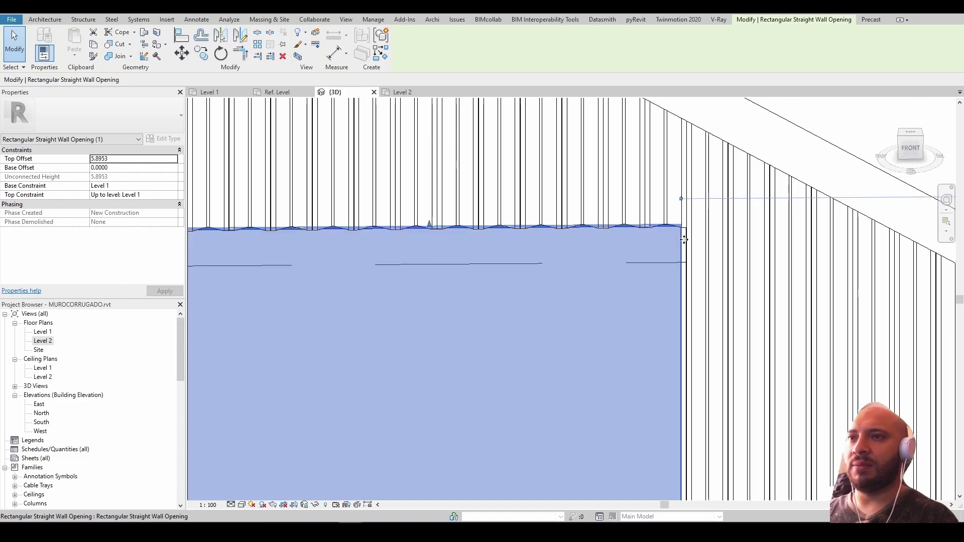
{"action": "scroll", "coordinate": [690, 236], "scroll_direction": "down", "scroll_amount": 2}
{"action": "scroll", "coordinate": [718, 170], "scroll_direction": "down", "scroll_amount": 3}
{"action": "scroll", "coordinate": [680, 387], "scroll_direction": "down", "scroll_amount": 2}
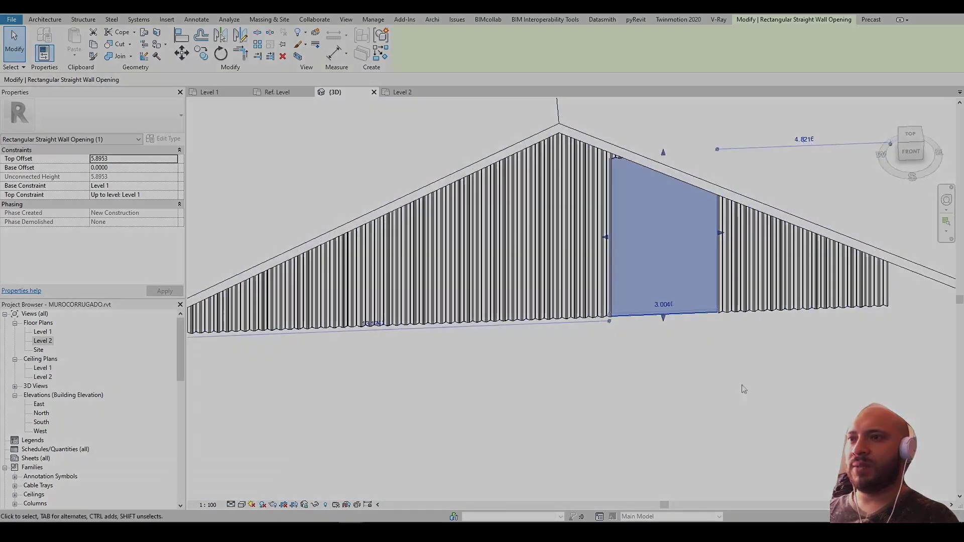
{"action": "key", "text": "Escape"}
{"action": "middle_click_drag", "start_coordinate": [670, 344], "coordinate": [698, 291], "text": "shift"}
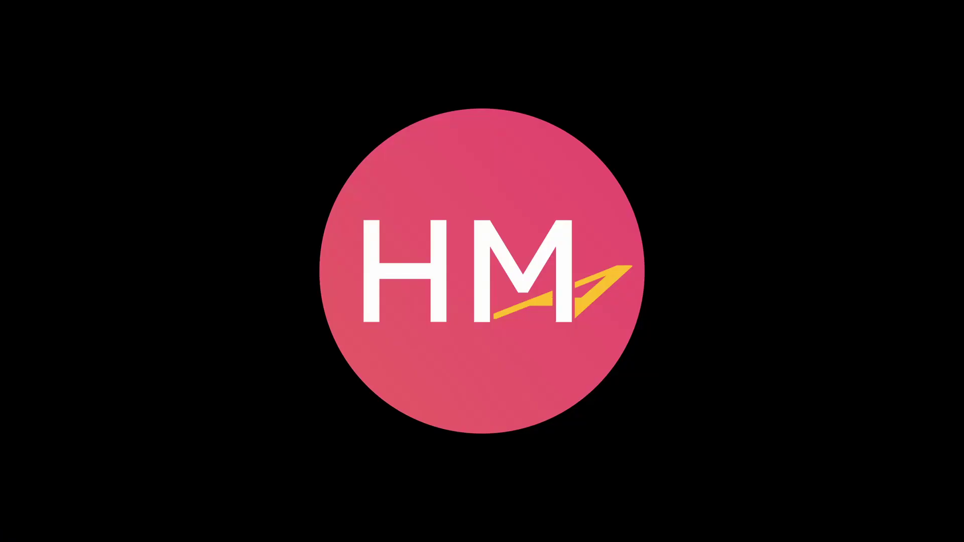